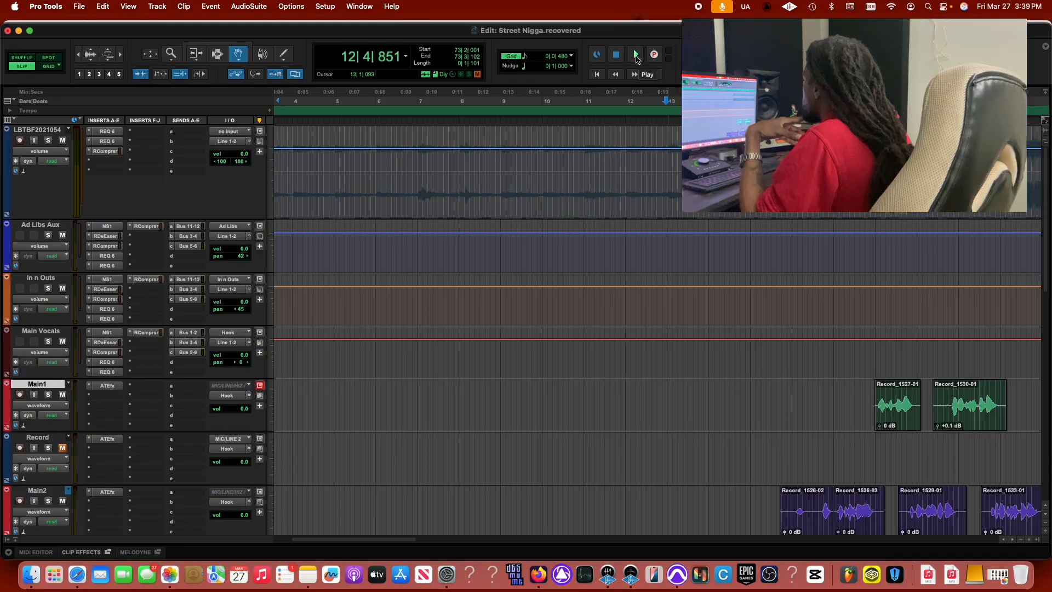
Play the fully processed mix from bar 12 through the first hook clips and stop playback.
key("space")
scroll(666, 228, "right", 4)
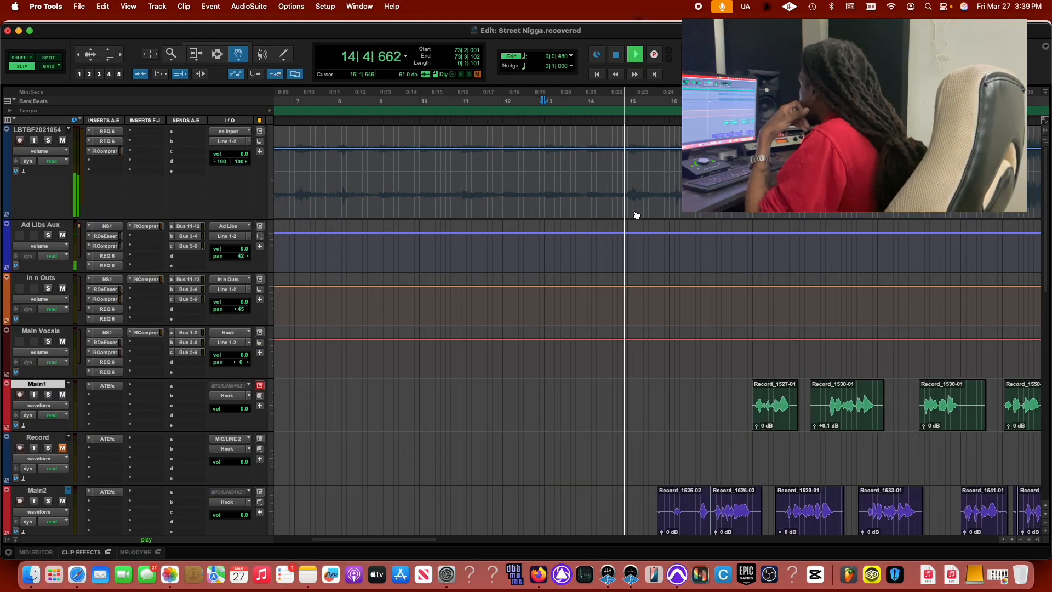
scroll(637, 216, "right", 5)
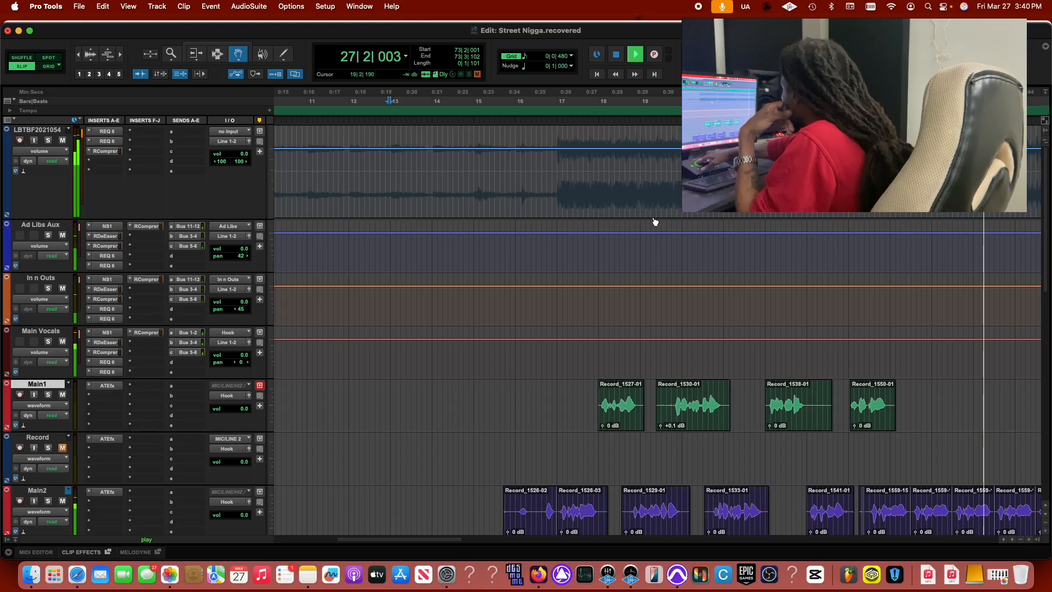
key("space")
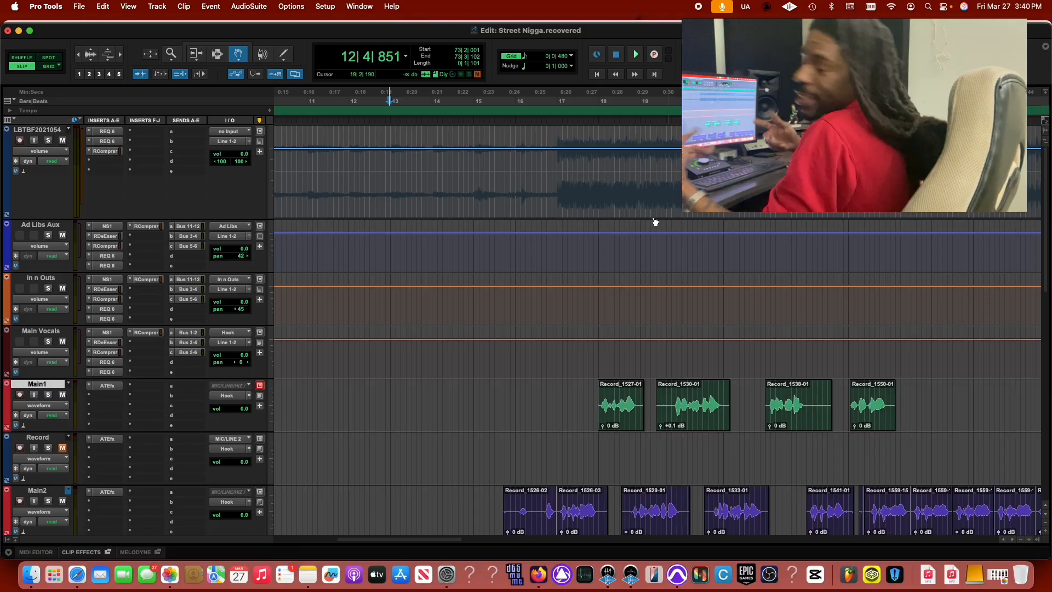
Look over the beat, main vocal, ad-lib and in's outs tracks to review how the session is arranged.
scroll(602, 214, "right", 5)
scroll(561, 205, "down", 3)
scroll(566, 206, "up", 3)
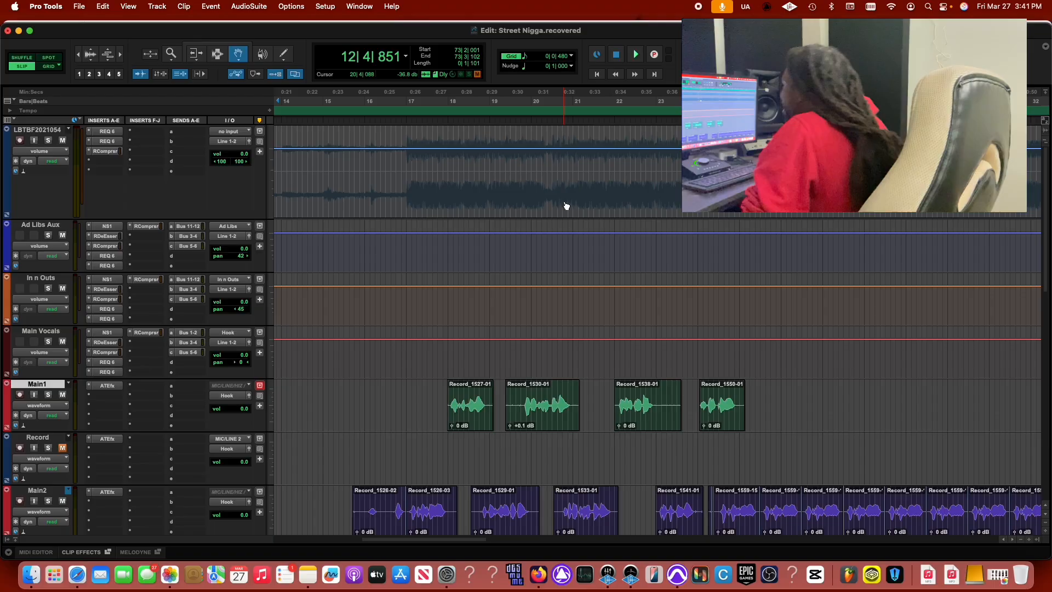
scroll(568, 202, "left", 1)
scroll(574, 198, "left", 4)
scroll(573, 195, "down", 4)
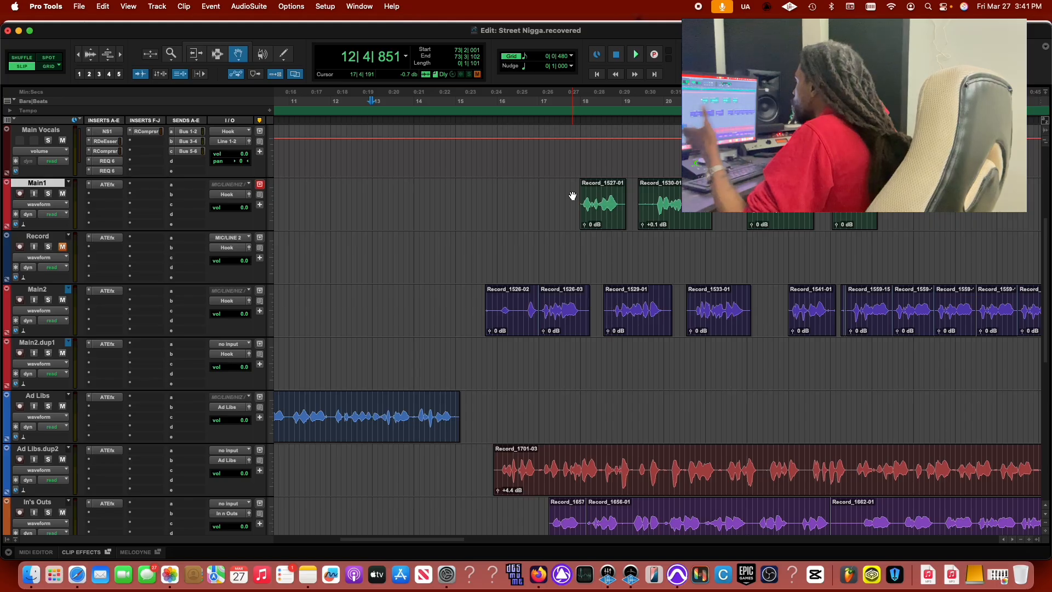
scroll(573, 196, "up", 1)
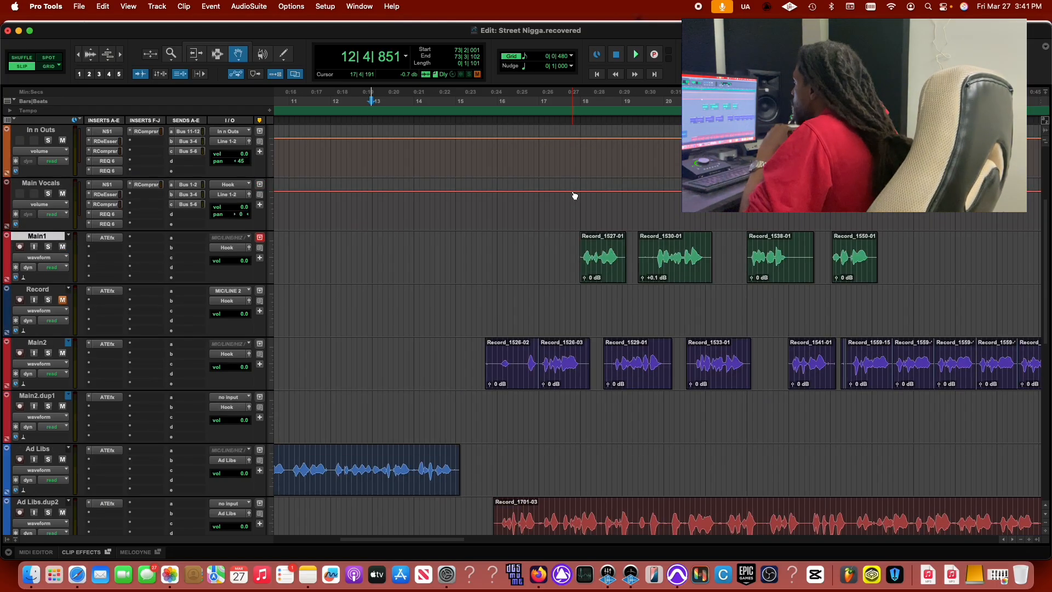
Bypass all inserts on the Master 1 and Main Vocals tracks, and mute the sends on Main Vocals.
scroll(571, 196, "down", 5)
scroll(373, 263, "down", 3)
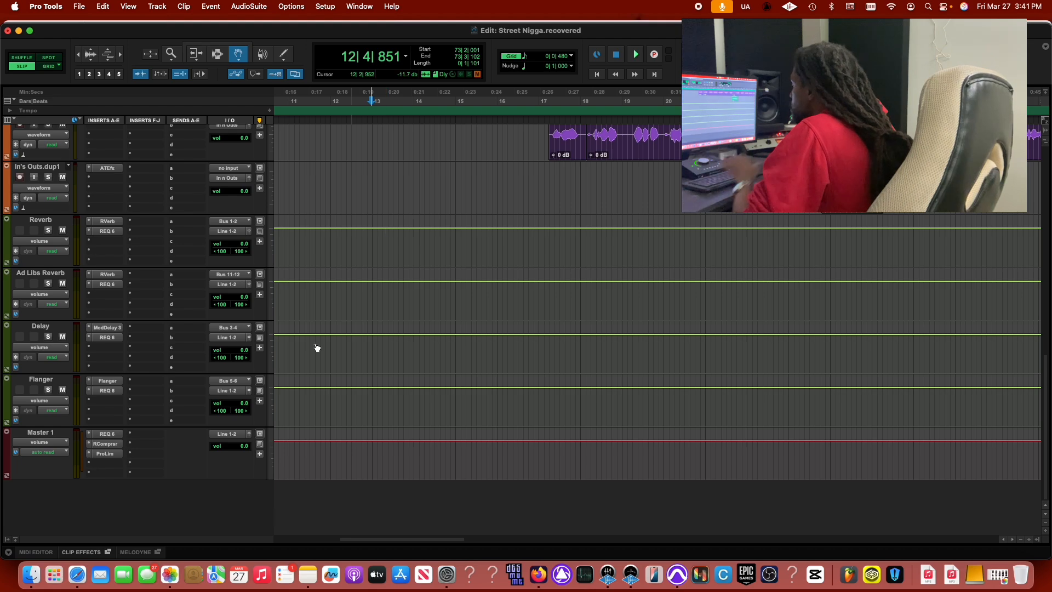
left_click(113, 438)
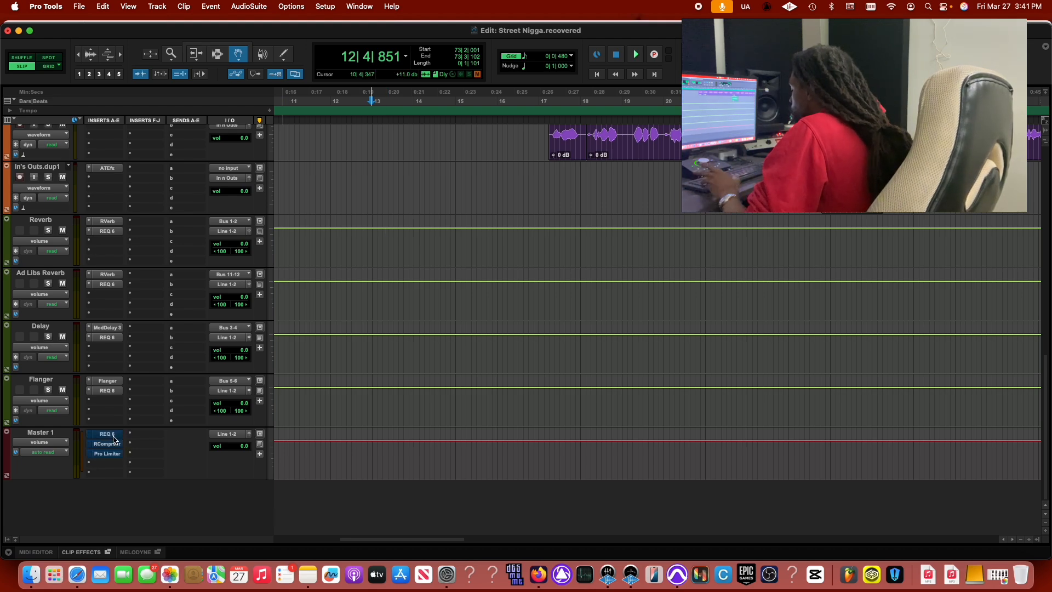
scroll(215, 418, "up", 8)
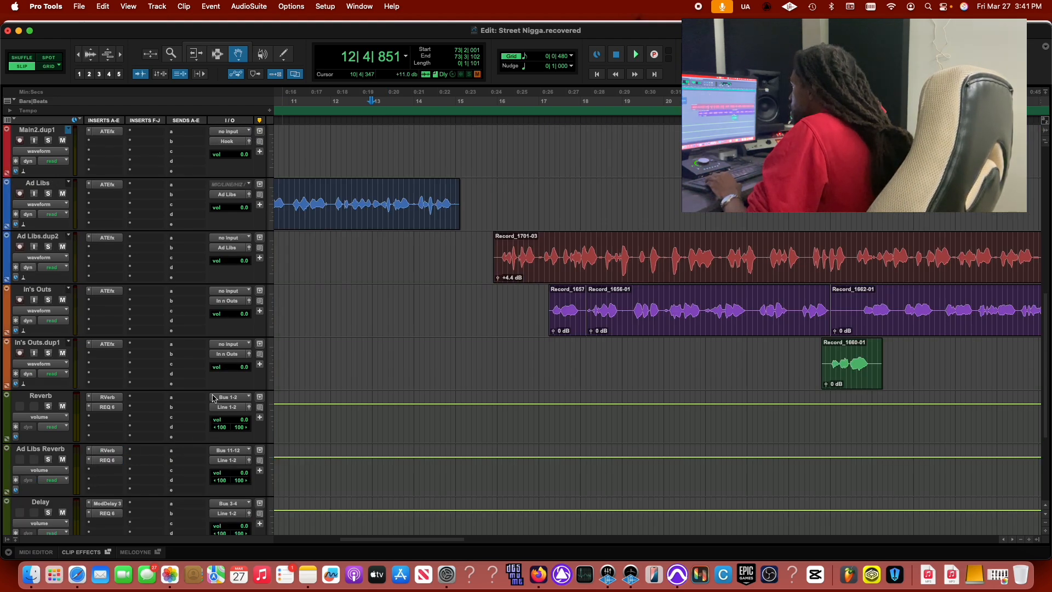
left_click(102, 333, "shift+super")
left_click(181, 334, "shift+super")
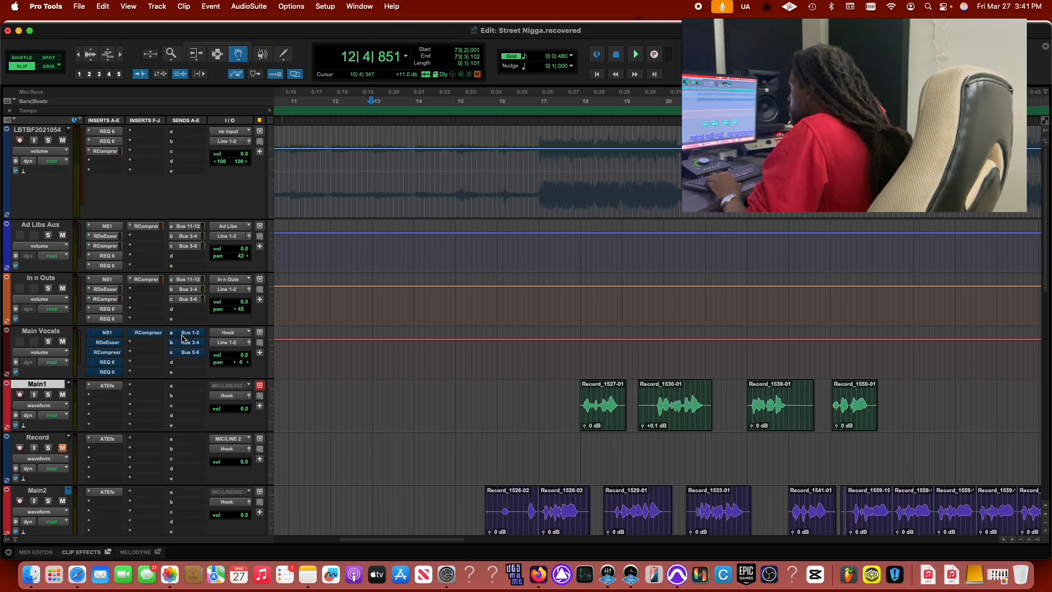
Bypass all inserts on the beat, In n Outs and Ad Libs Aux tracks, and mute the sends on both aux tracks.
left_click(106, 135, "shift+super")
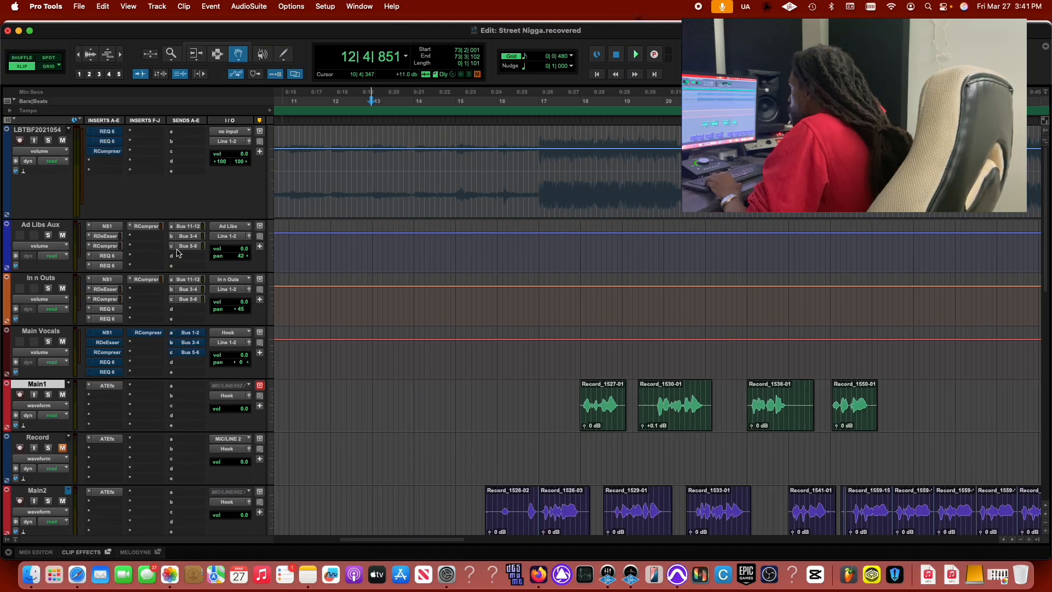
left_click(110, 282, "shift+super")
left_click(175, 283, "shift+super")
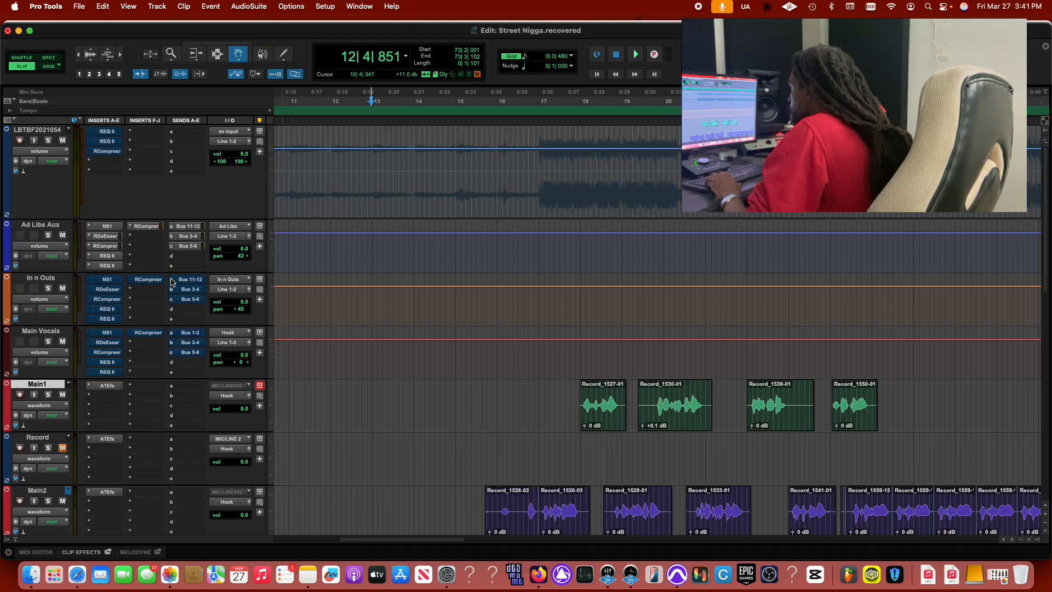
left_click(114, 229, "shift+super")
left_click(184, 232, "shift+super")
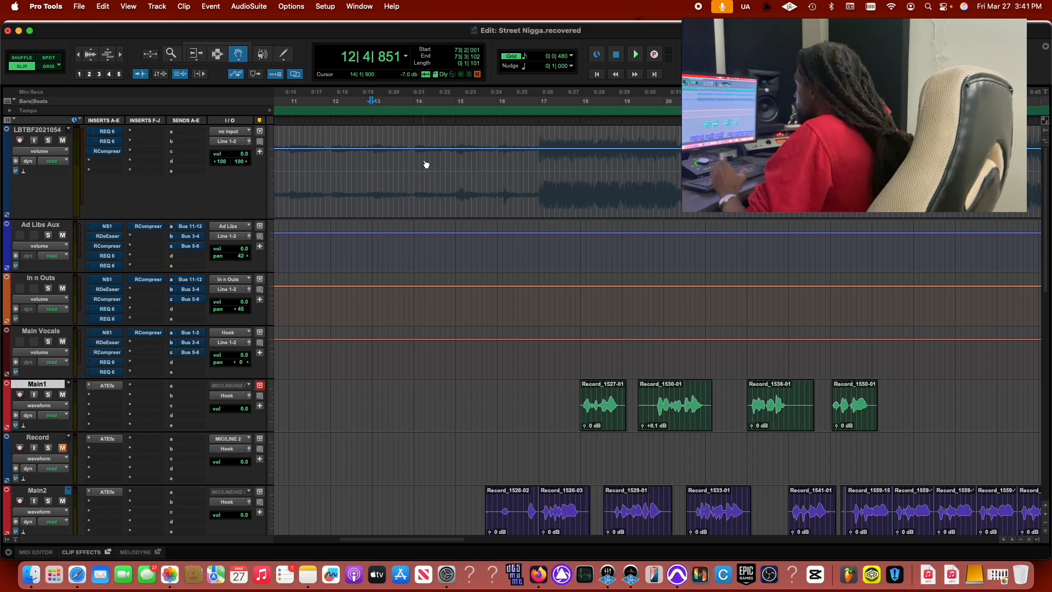
Play the unprocessed mix from about bar 14 through the main vocal clips and stop playback.
scroll(424, 164, "down", 5)
scroll(424, 165, "up", 4)
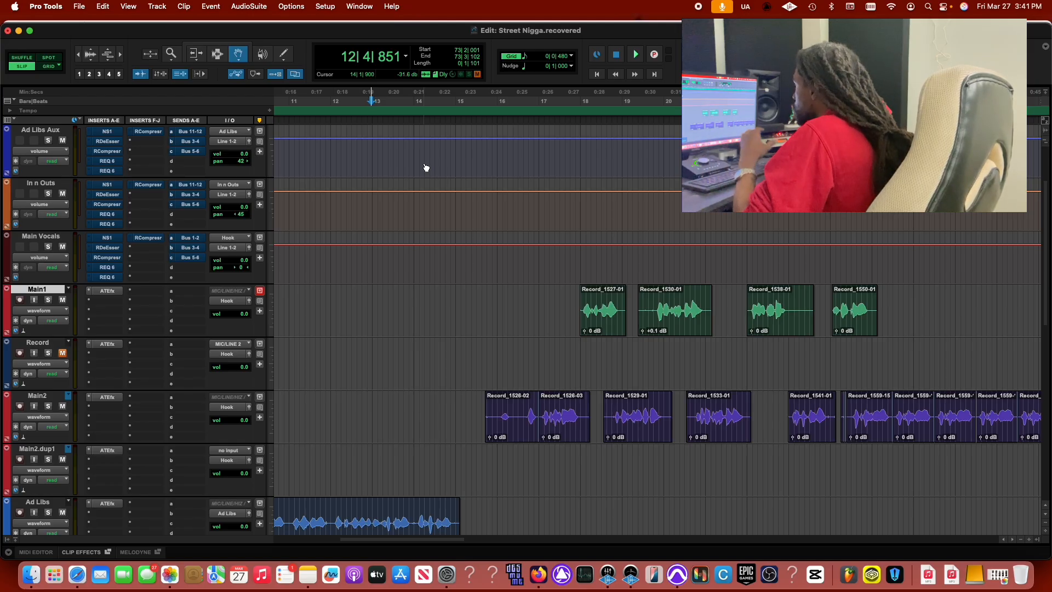
left_click(416, 104)
key("space")
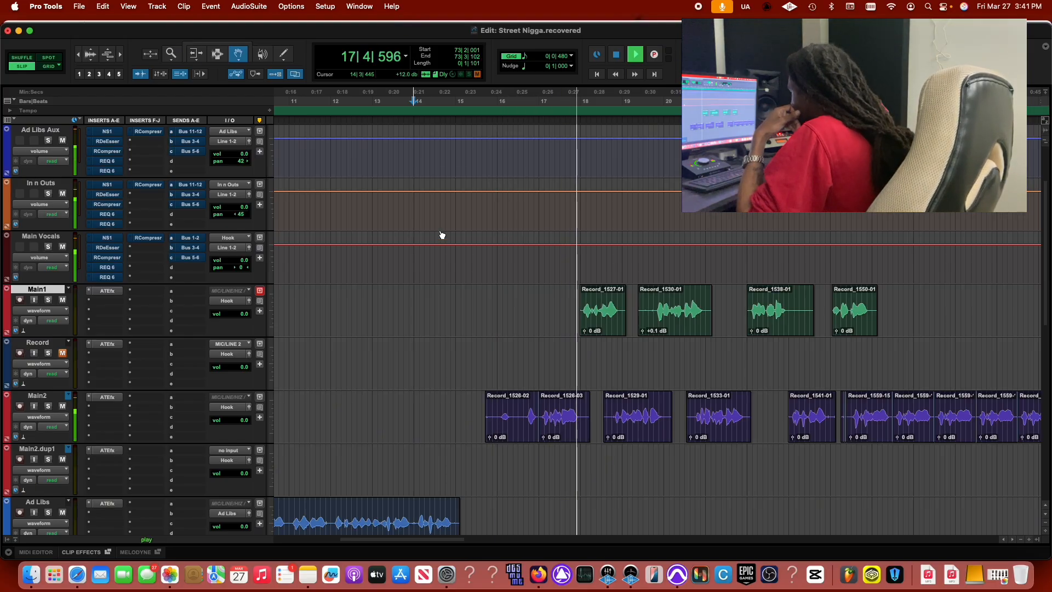
scroll(442, 234, "right", 2)
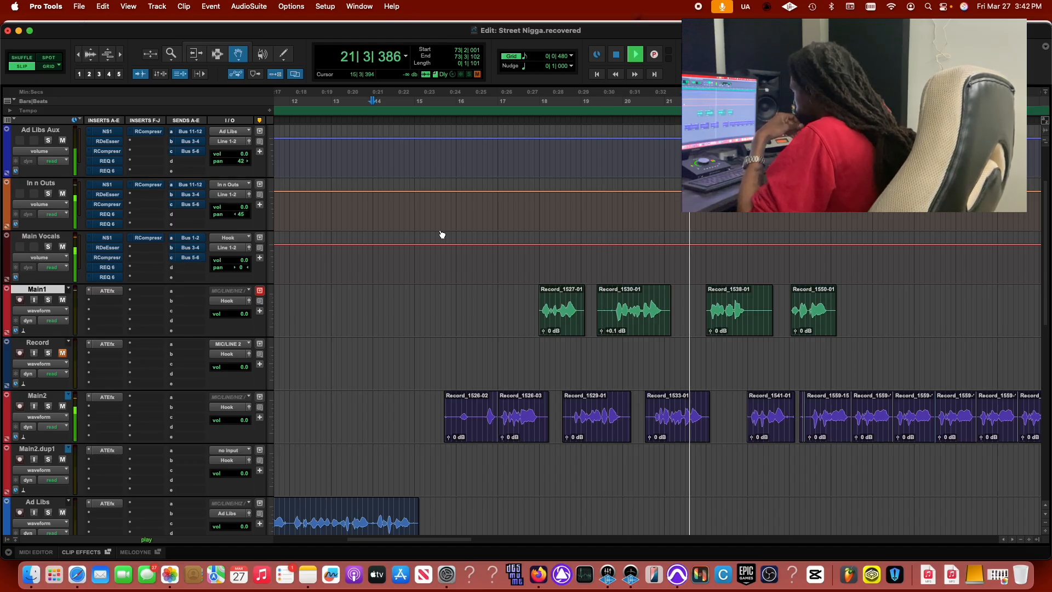
scroll(441, 235, "right", 6)
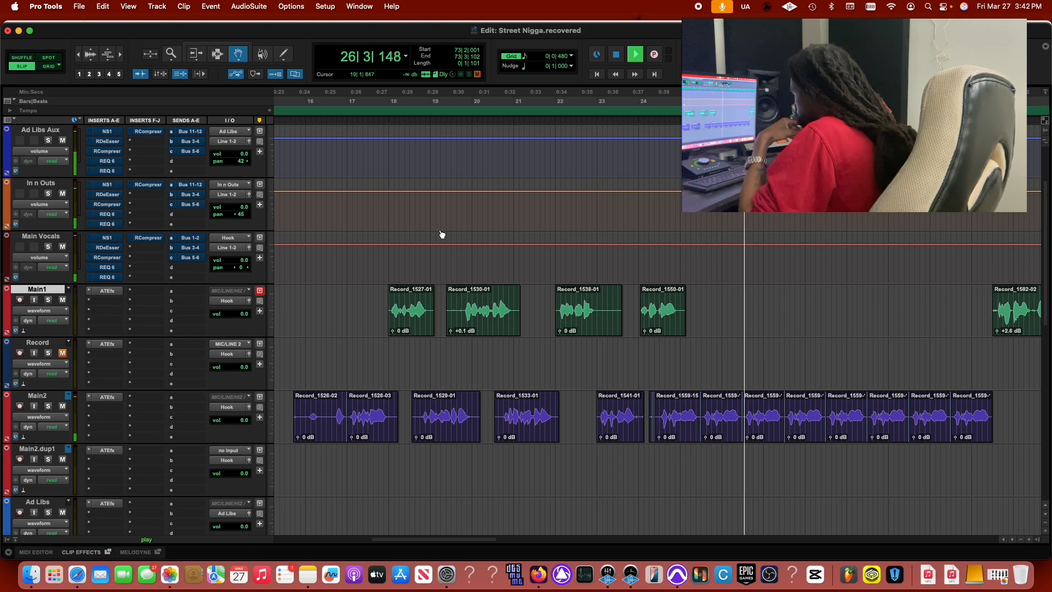
key("space")
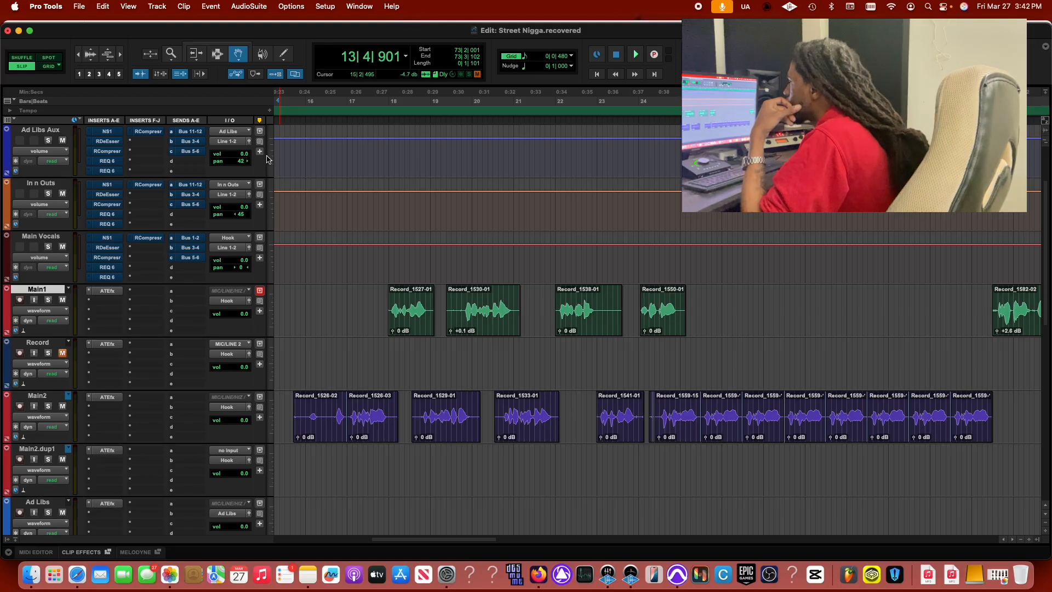
Mute the Ad Libs Aux and In n Outs aux tracks along with all the ad-lib and in's outs audio tracks.
scroll(420, 159, "up", 3)
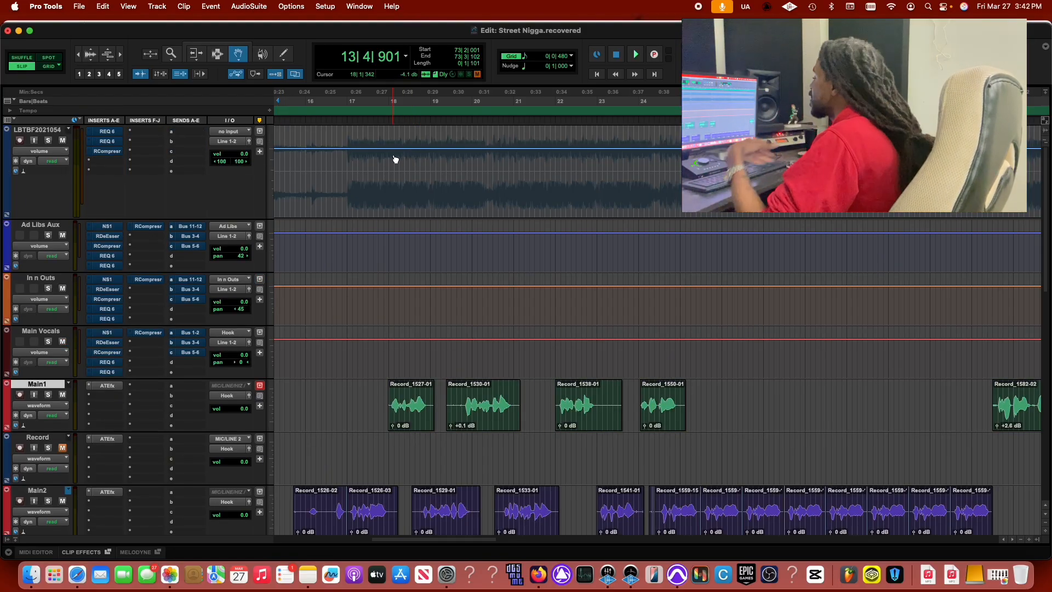
scroll(396, 160, "left", 4)
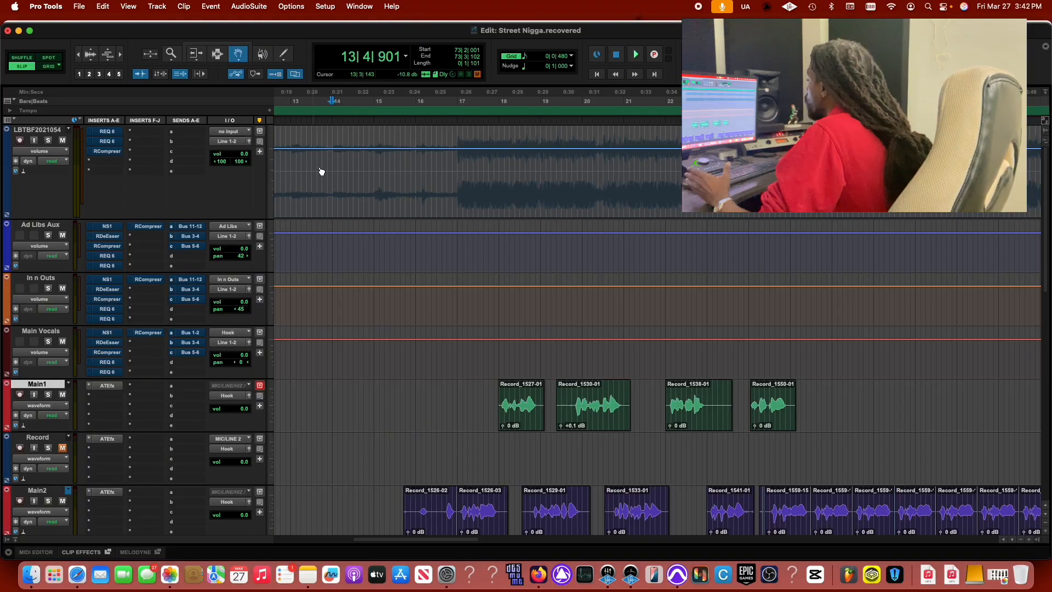
key("Page_Down")
key("Page_Up")
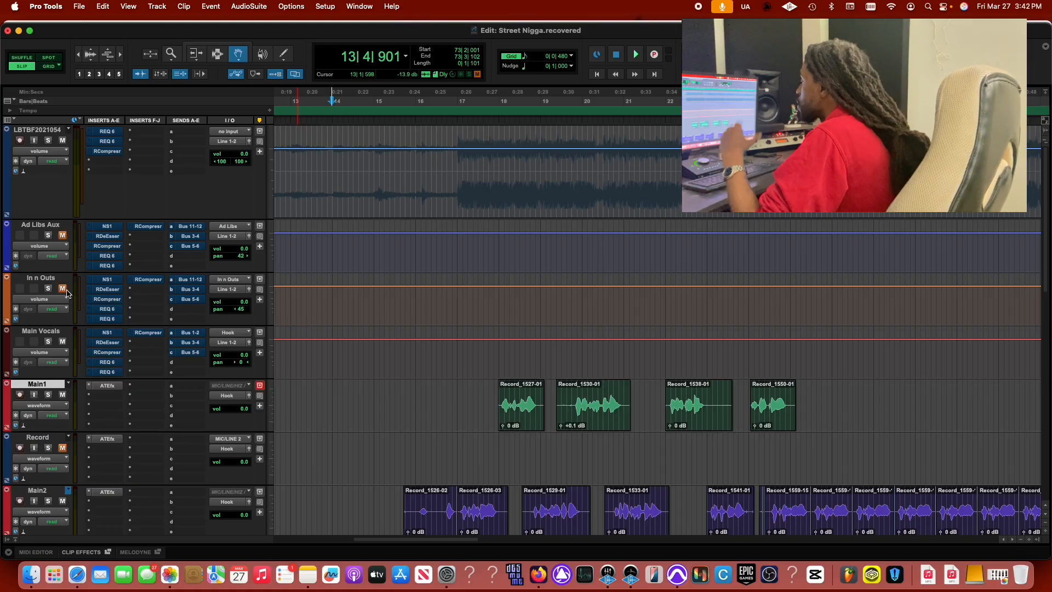
scroll(528, 308, "down", 5)
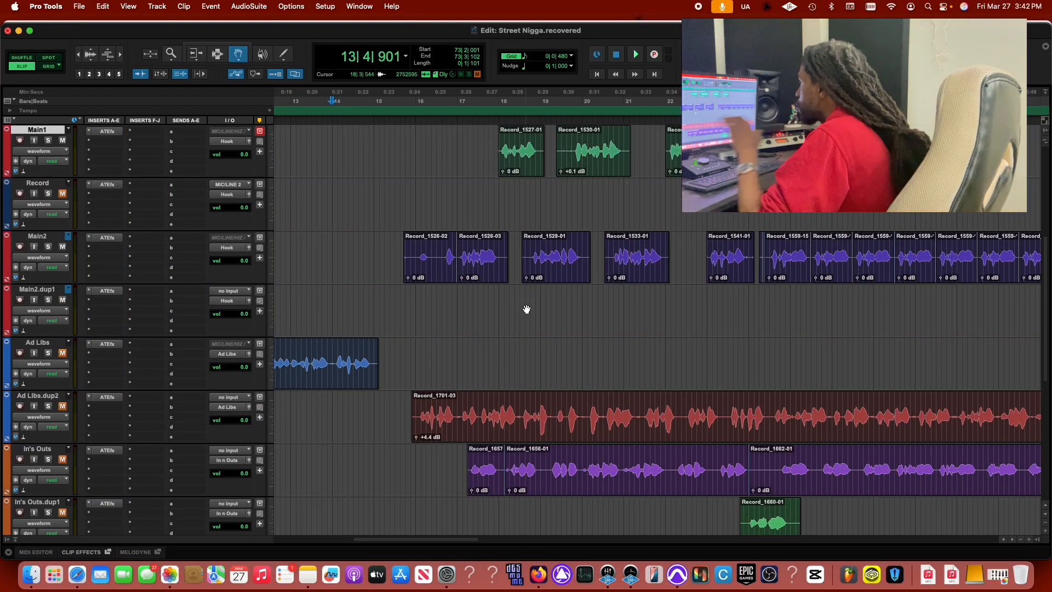
Play only the unprocessed beat and main vocals from about bar 14 and stop playback.
scroll(527, 310, "up", 2)
scroll(526, 309, "up", 3)
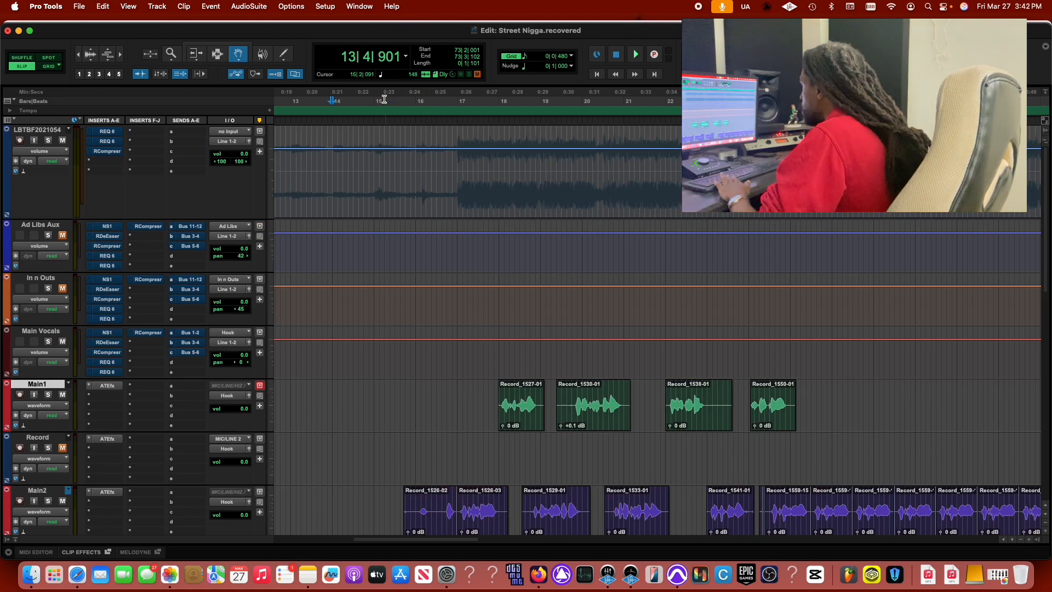
key("space")
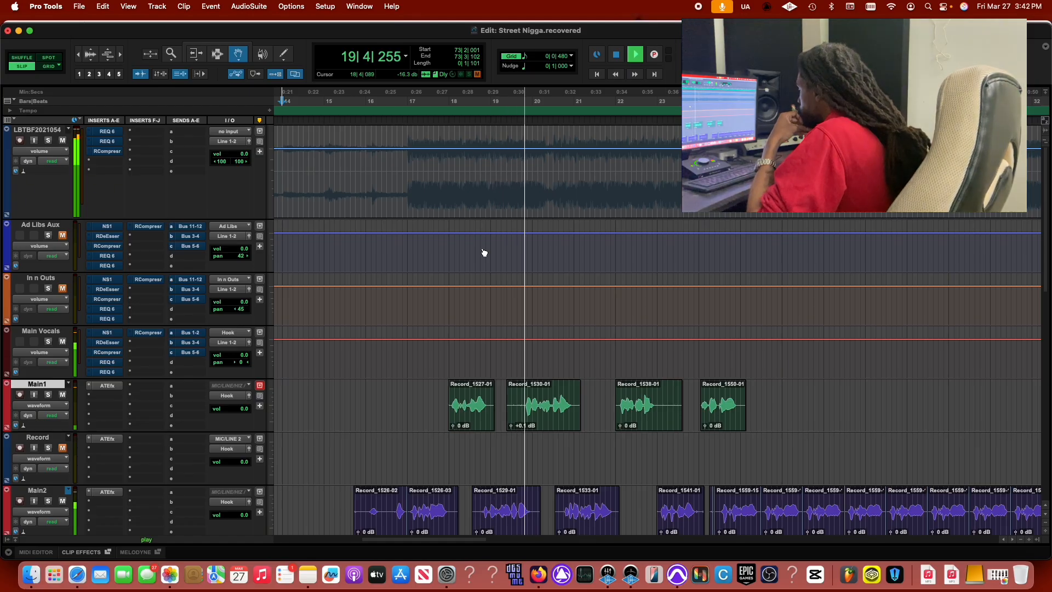
key("space")
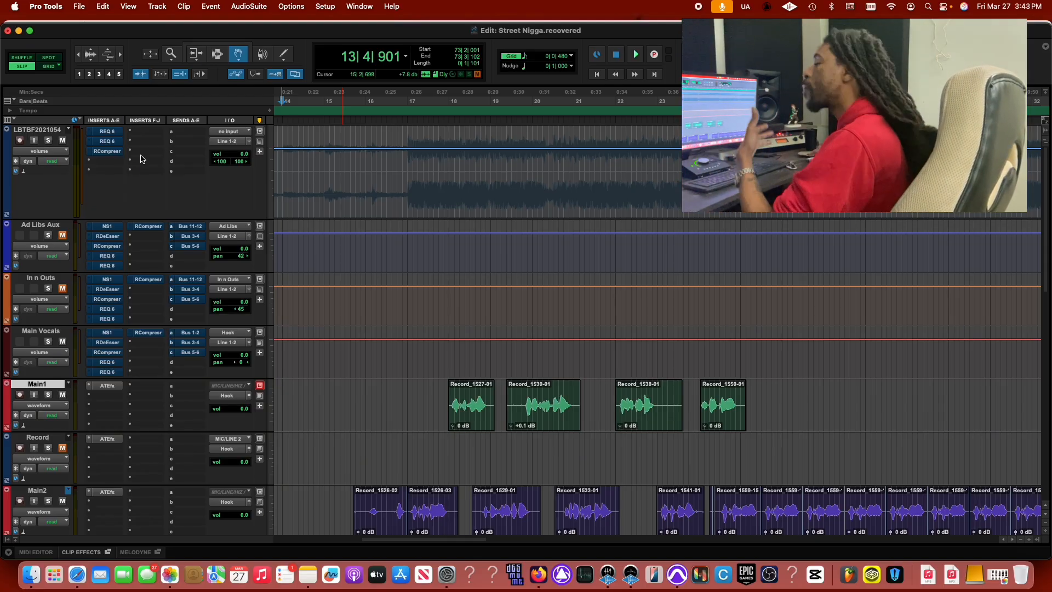
Reactivate and open the first REQ 6 on the beat track, and switch off its bands 4 and 5.
left_click(113, 134, "super")
left_click(112, 133)
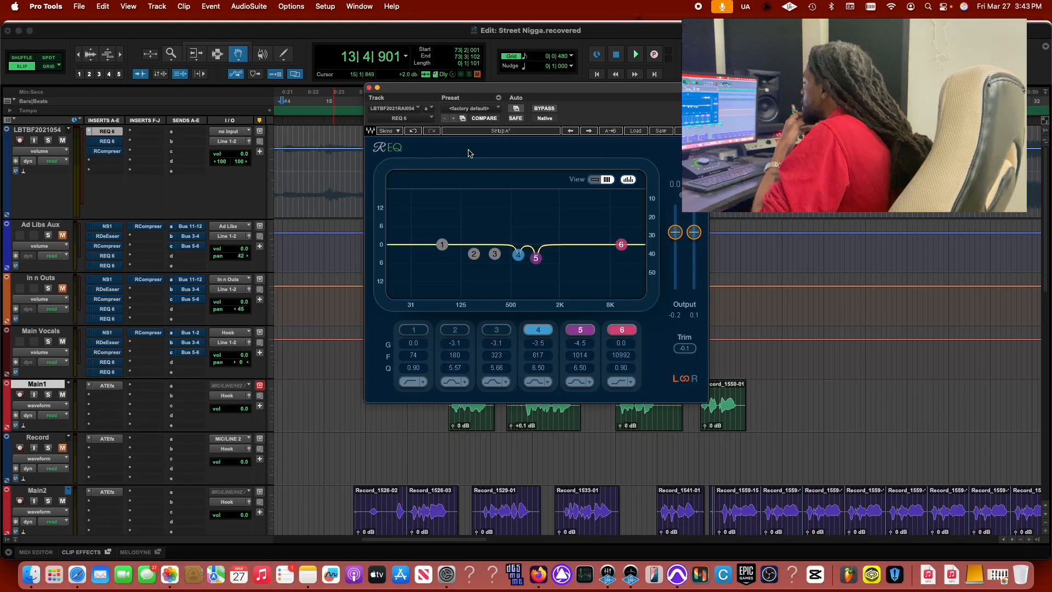
left_click(578, 329)
left_click(540, 329)
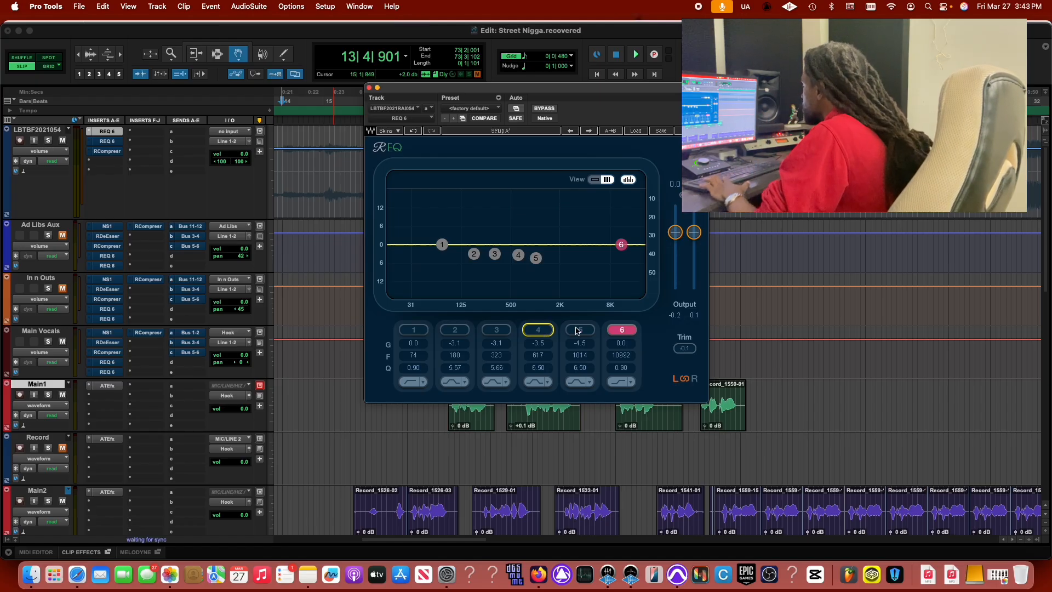
Audition the REQ 6 bands on the playing beat, leaving band 2 on and bands 3, 4 and 5 off.
key("space")
left_click(573, 329)
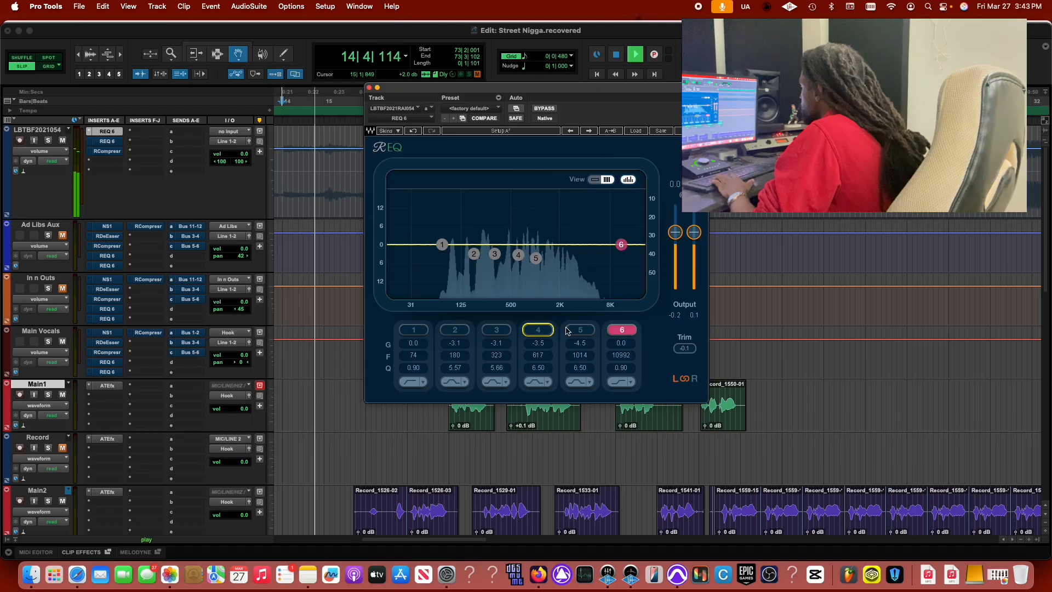
left_click(538, 330)
left_click(454, 330)
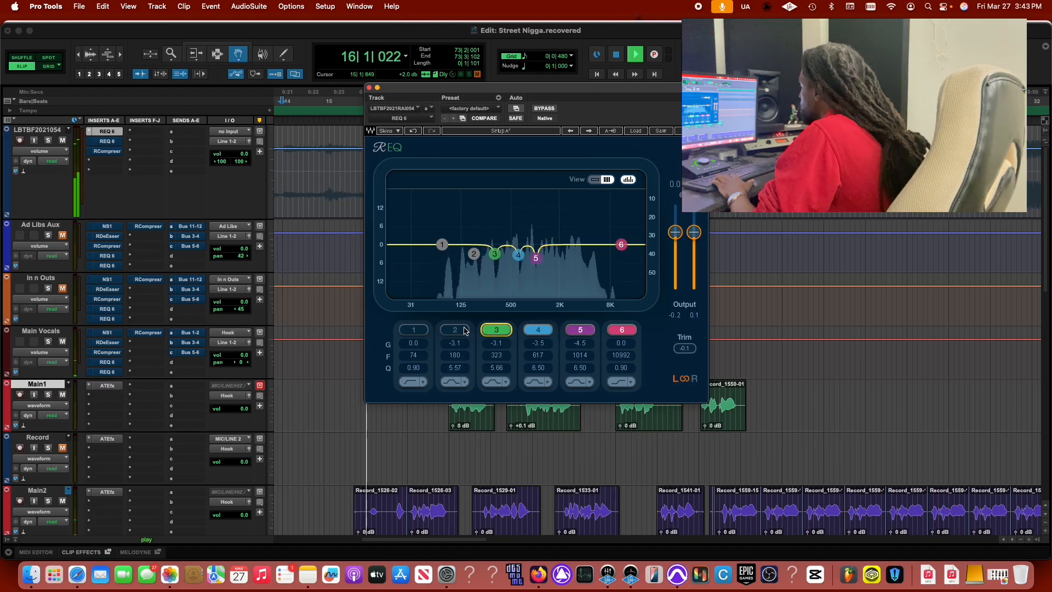
left_click(496, 329)
left_click(497, 329)
left_click(539, 330)
left_click(580, 329)
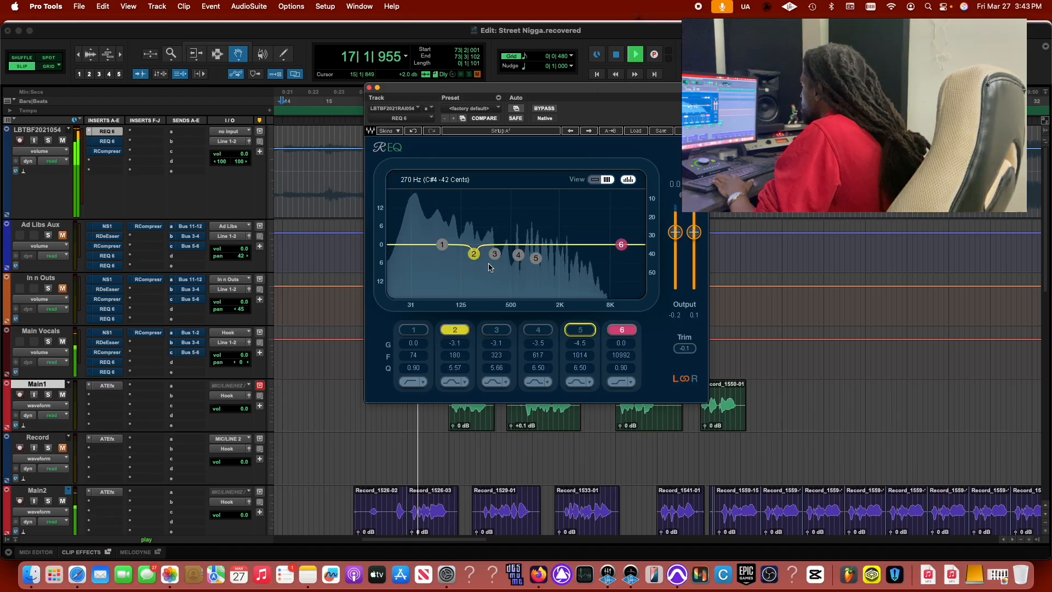
key("space")
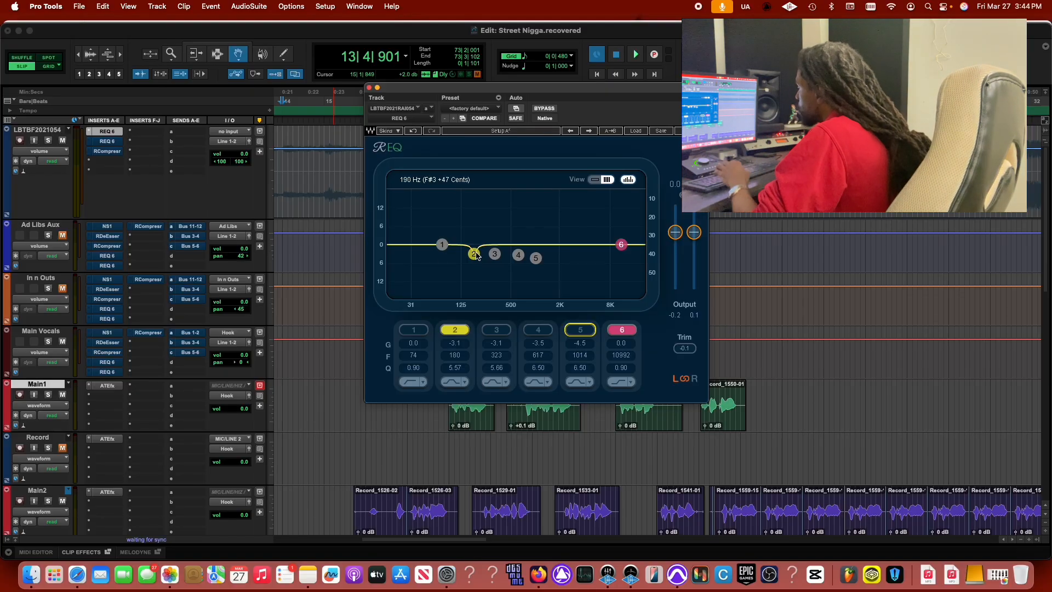
During playback, move band 2 to 160 Hz with an 18 dB boost, then set its gain to -3.3 dB.
key("space")
left_click_drag(476, 256, 471, 196)
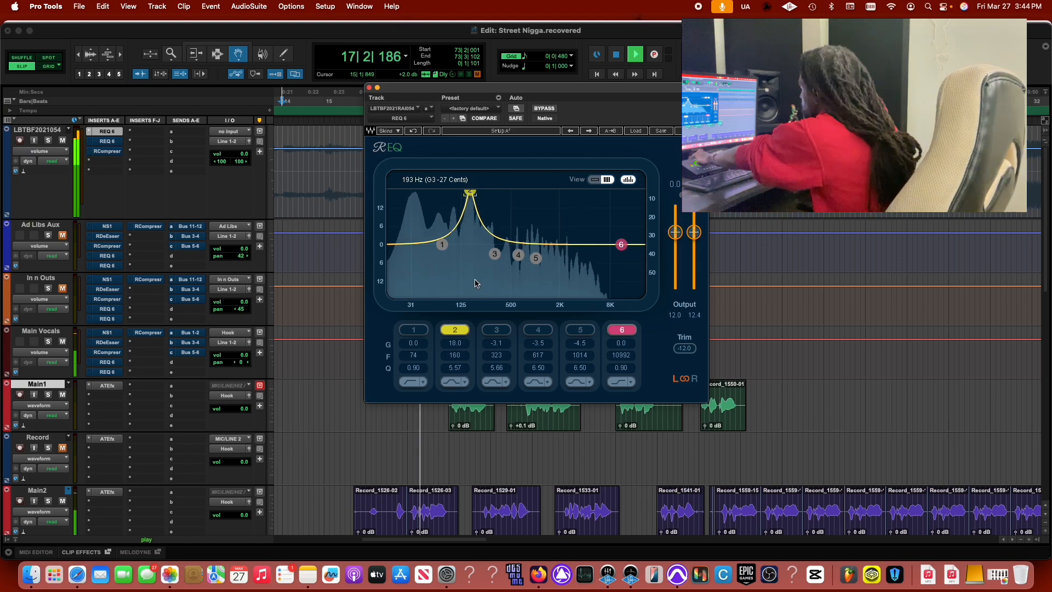
left_click_drag(457, 345, 457, 402)
left_click_drag(470, 254, 470, 255)
key("space")
Move the REQ 6 window clear of the timeline ruler and play the beat from bar 17.
key("space")
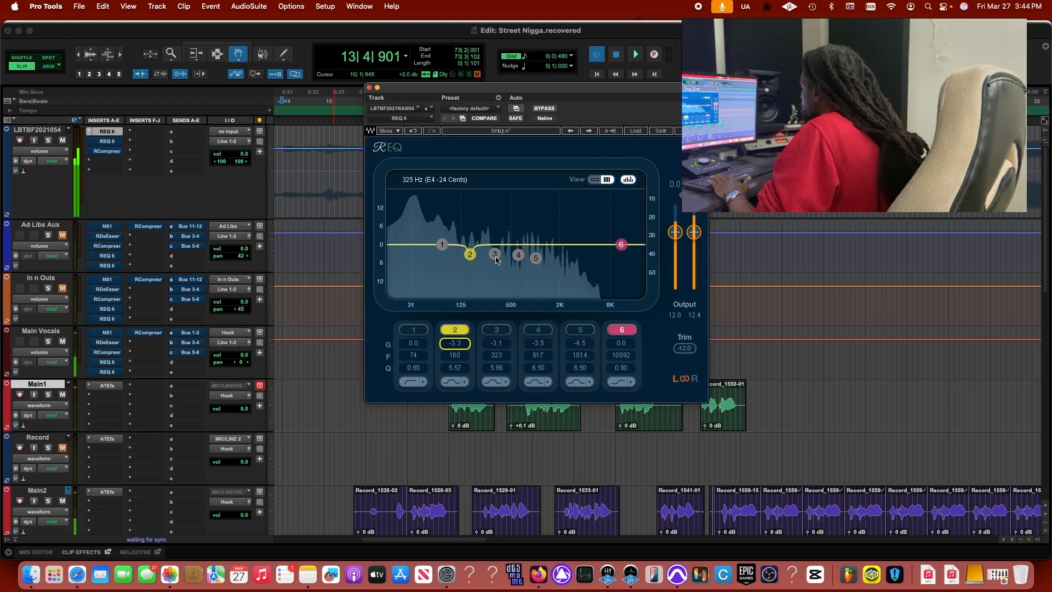
left_click_drag(500, 84, 559, 150)
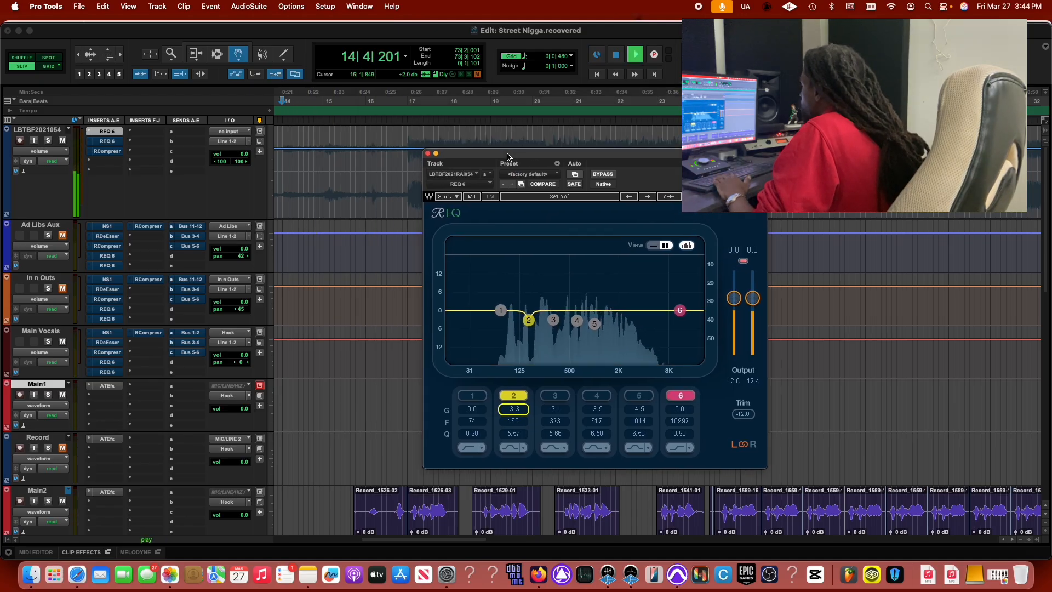
left_click(417, 92)
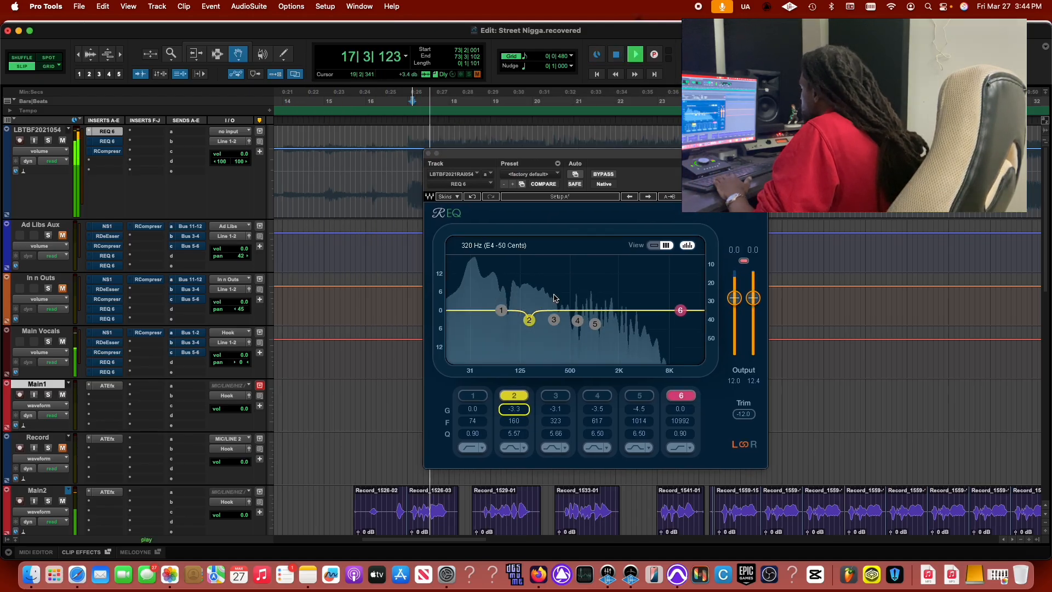
Sweep band 3 of the first REQ 6 with an 18 dB boost, move it to 274 Hz, then set its gain to -3.0 dB.
left_click_drag(552, 320, 547, 258)
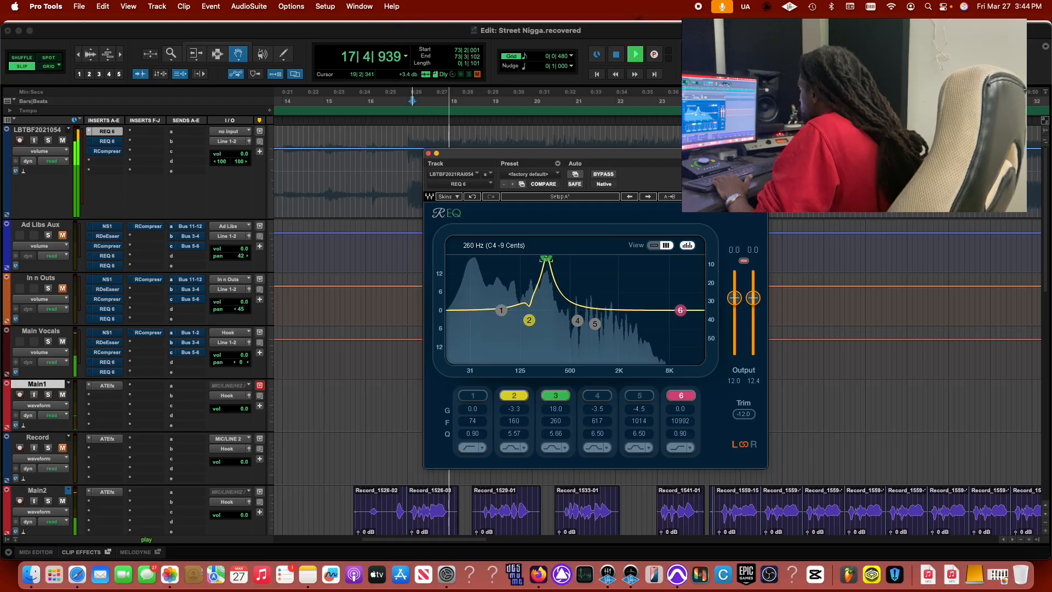
key("space")
key("space")
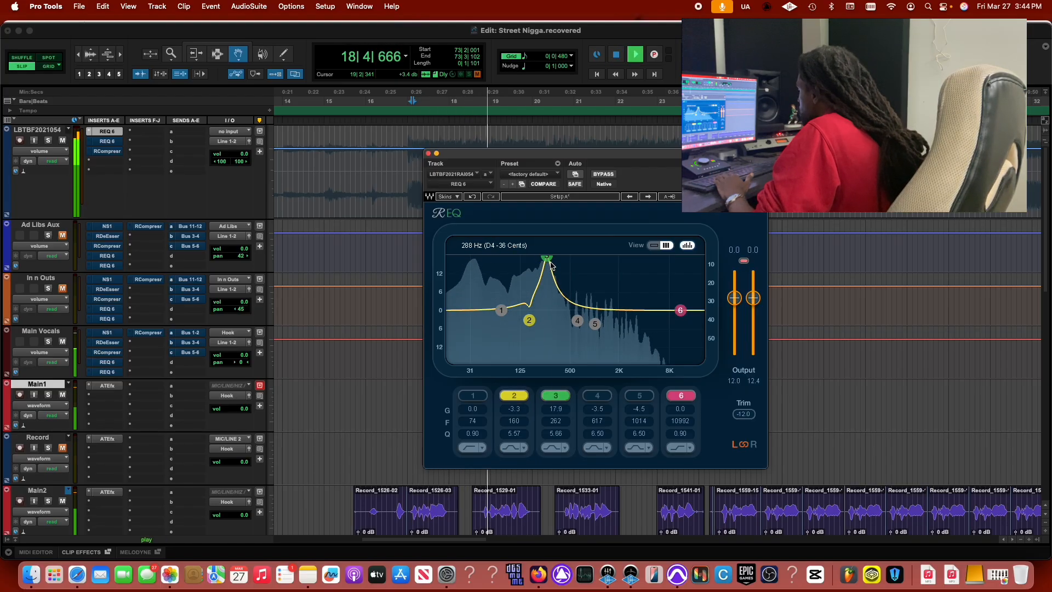
left_click_drag(548, 260, 550, 257)
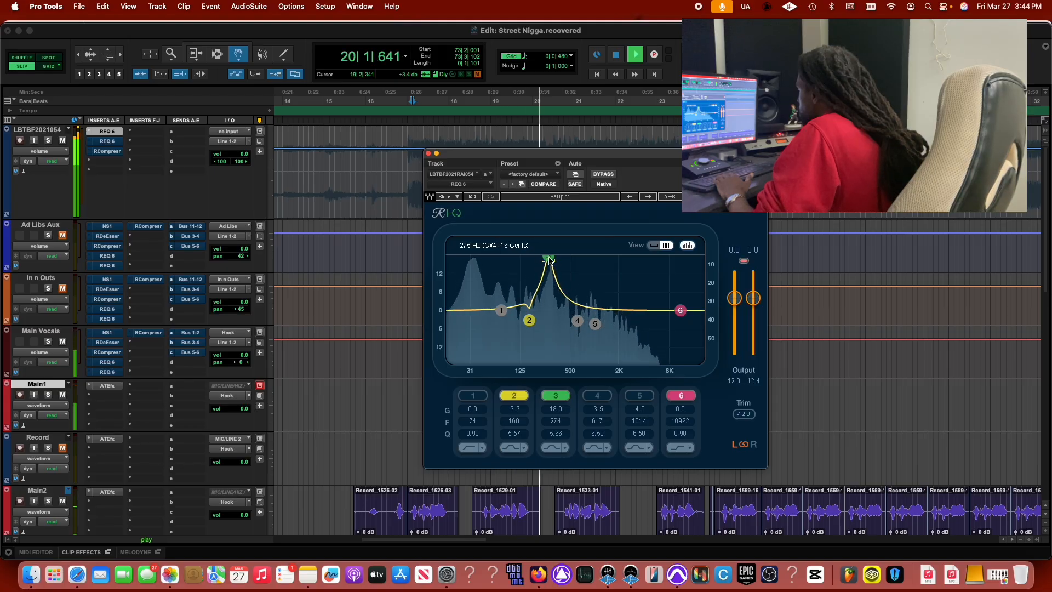
key("space")
key("space")
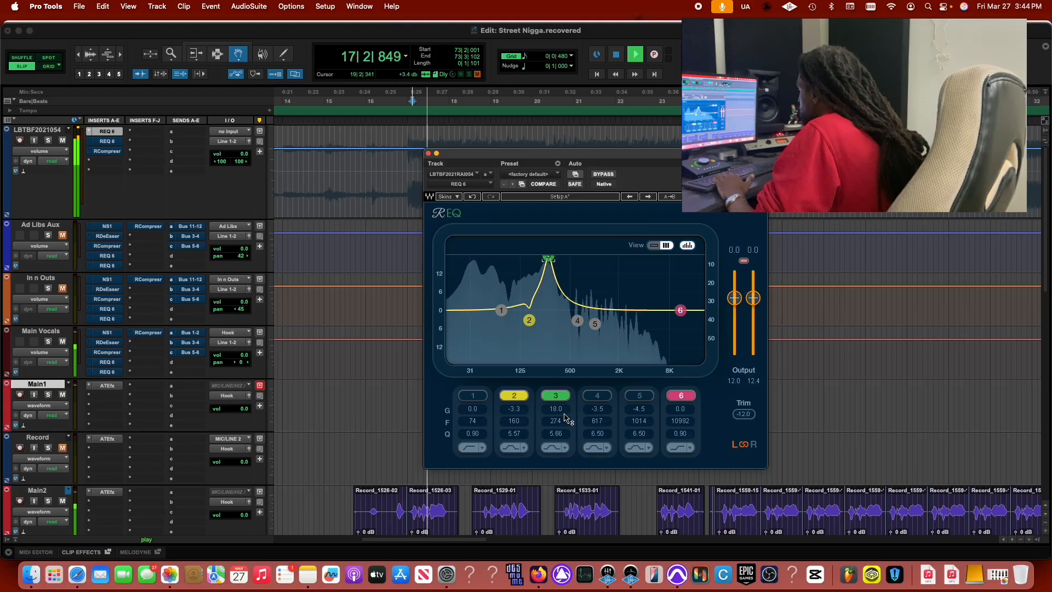
key("space")
left_click_drag(560, 410, 559, 461)
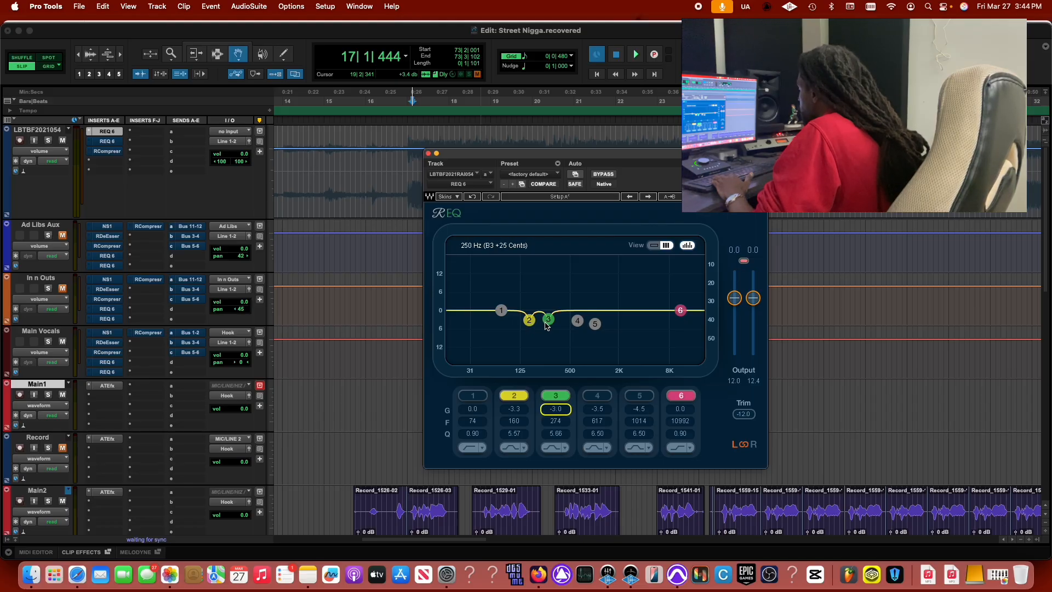
Boost band 3 by 18 dB again during playback, move it to 285 Hz and set its gain to -3.1 dB.
key("space")
left_click_drag(546, 327, 550, 258)
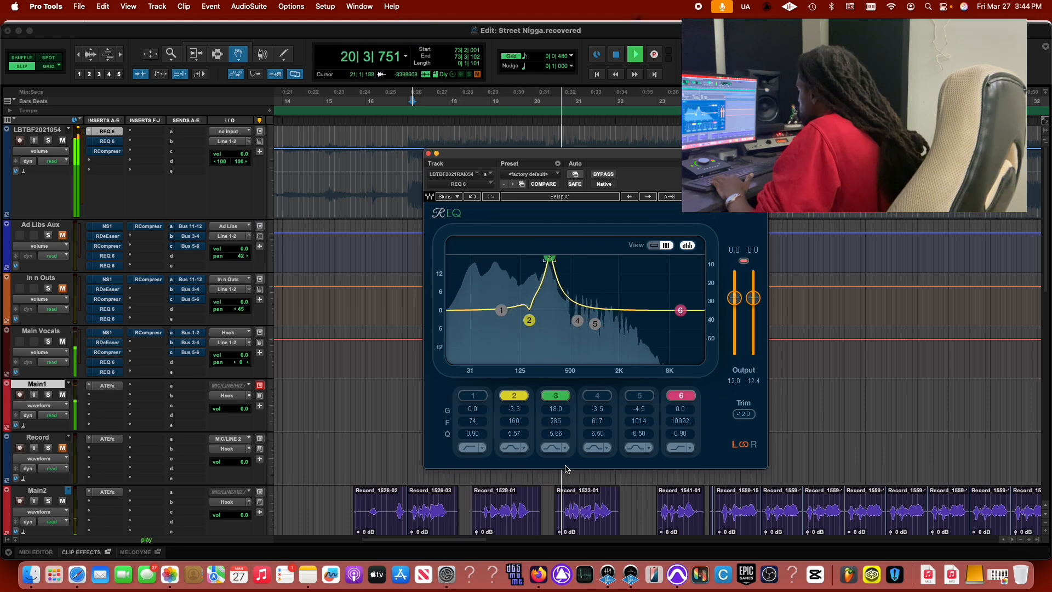
key("space")
key("space")
left_click_drag(560, 411, 561, 444)
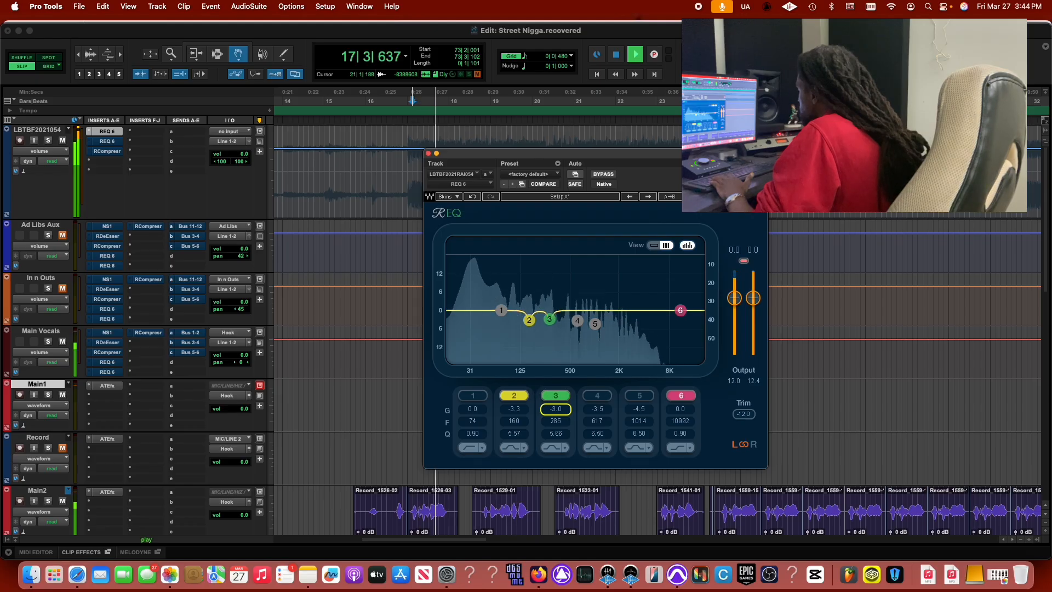
key("space")
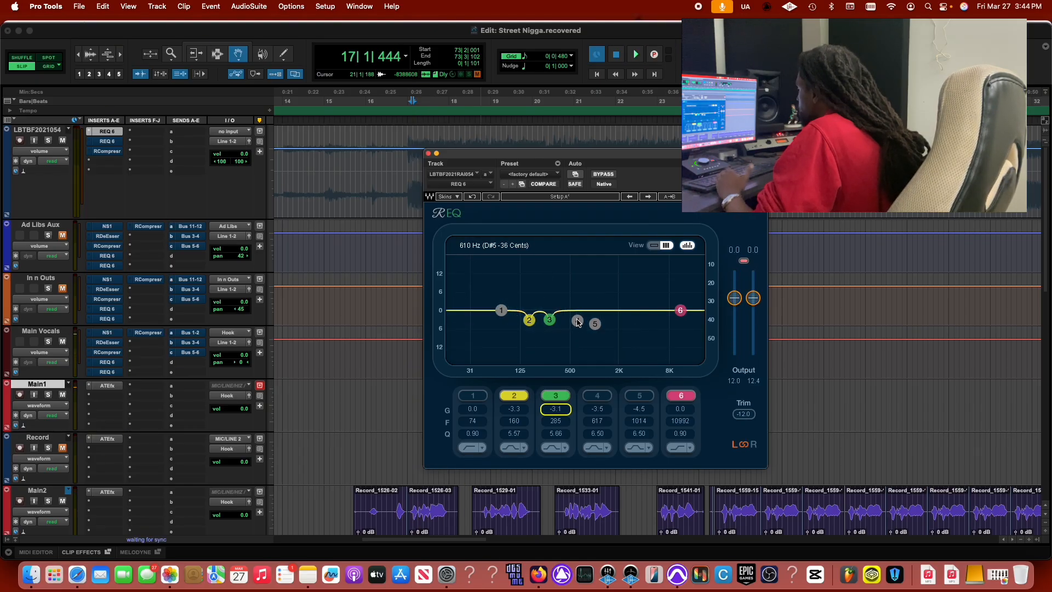
Sweep bands 4 and 5 with strong boosts, then set band 4 to 551 Hz and band 5 to 981 Hz, both at -3.0 dB.
left_click_drag(577, 322, 573, 258)
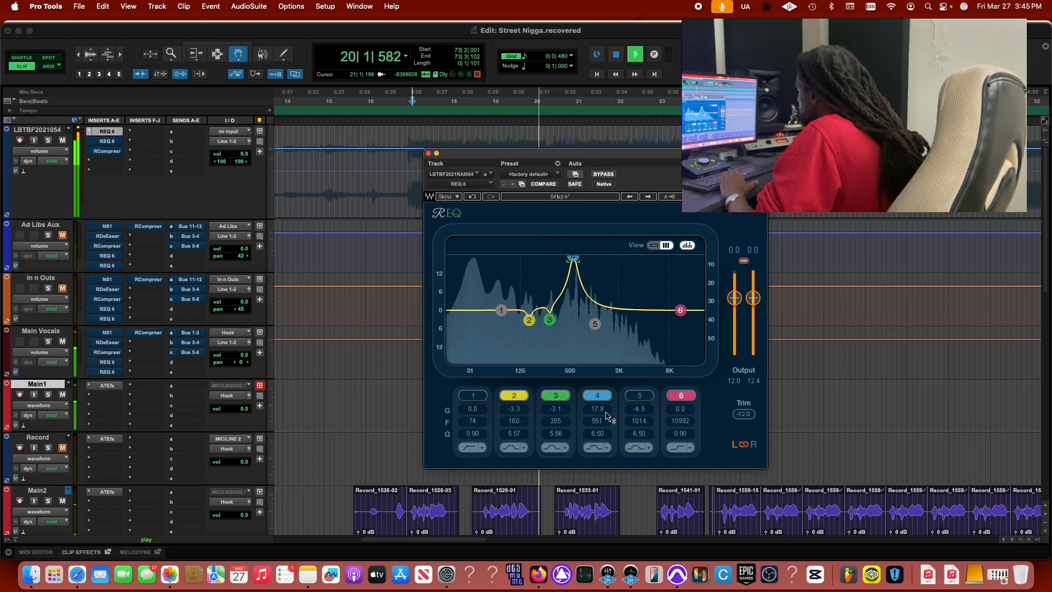
left_click_drag(607, 412, 606, 462)
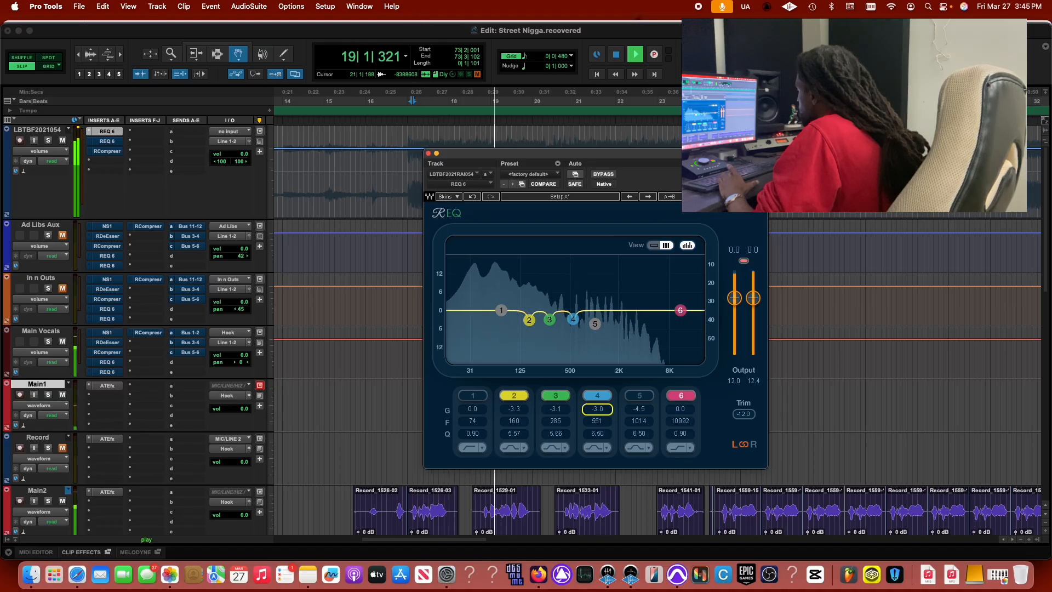
left_click_drag(594, 323, 593, 257)
left_click_drag(639, 409, 639, 431)
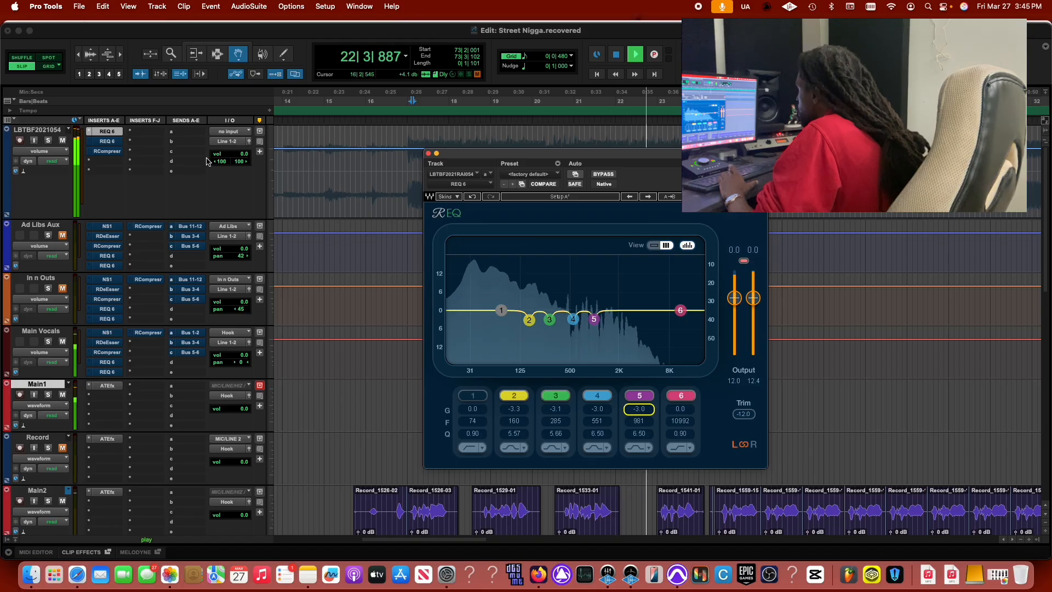
key("super+j")
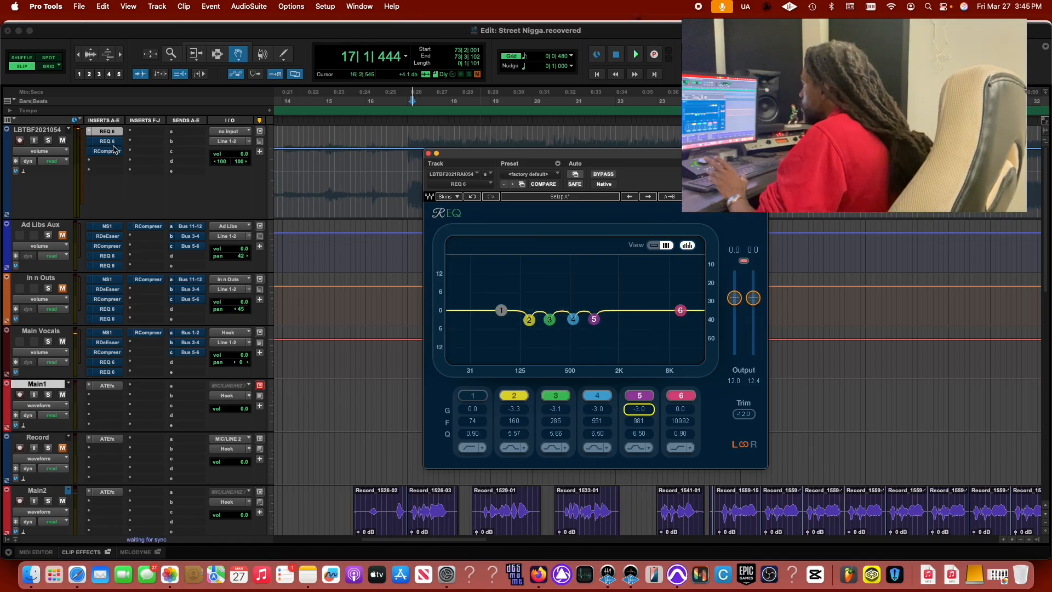
Reactivate and open the second REQ 6 on the beat track, and switch off its bands 3, 4 and 5.
left_click(113, 143)
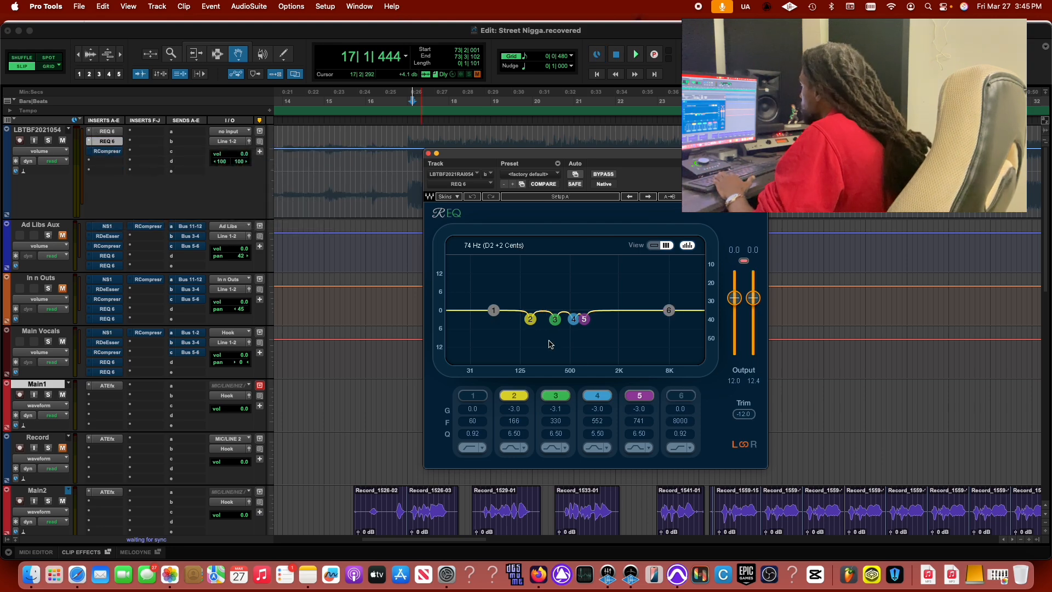
left_click(589, 396)
left_click(558, 395)
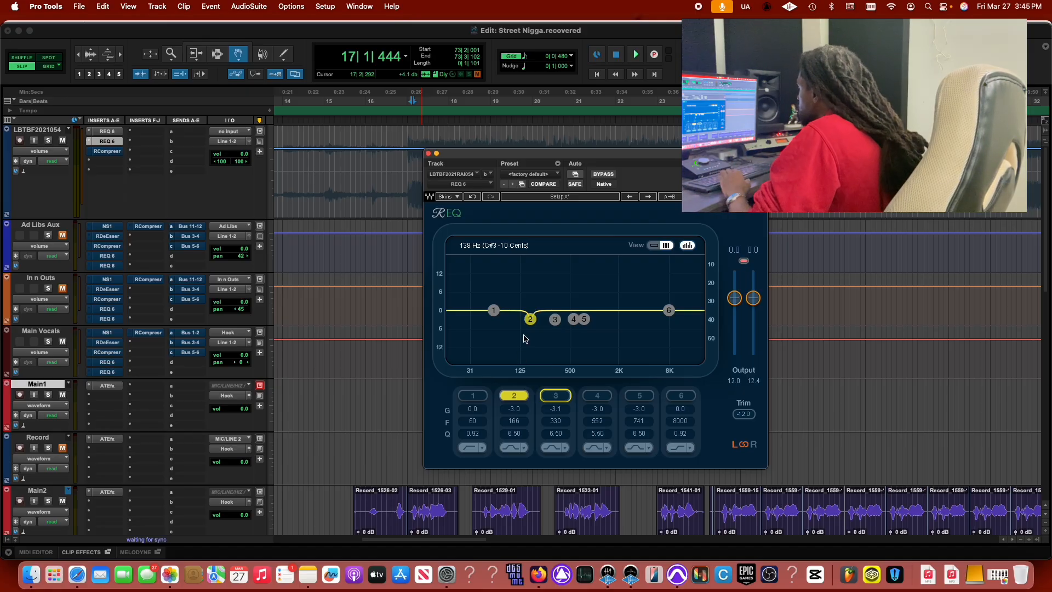
While the beat plays, move band 2 to 160 Hz with an 18 dB boost, then set its gain to -3.0 dB.
key("space")
left_click_drag(528, 323, 529, 257)
key("space")
key("space")
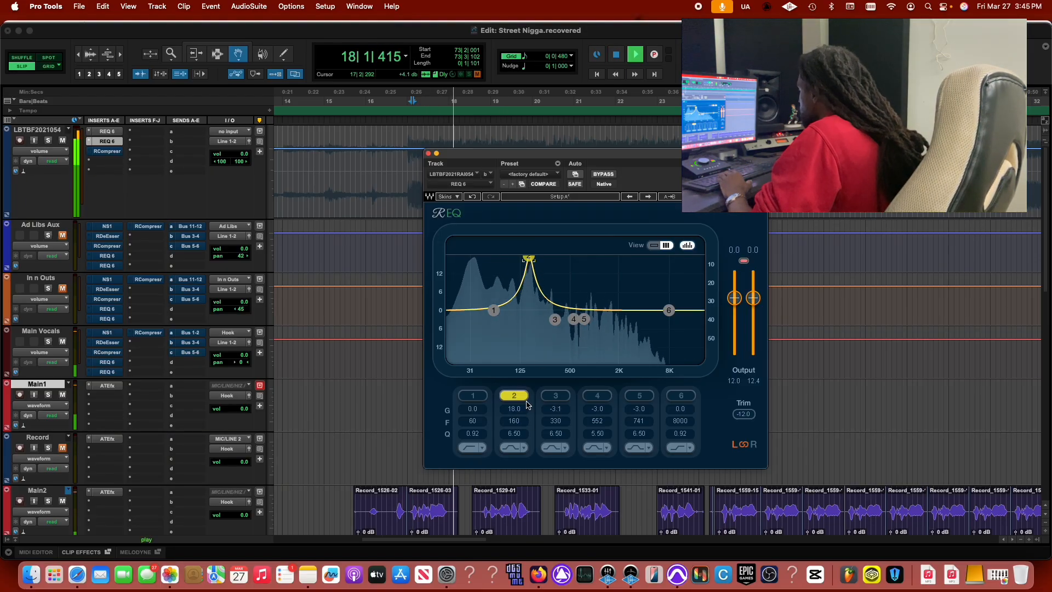
left_click_drag(513, 411, 513, 457)
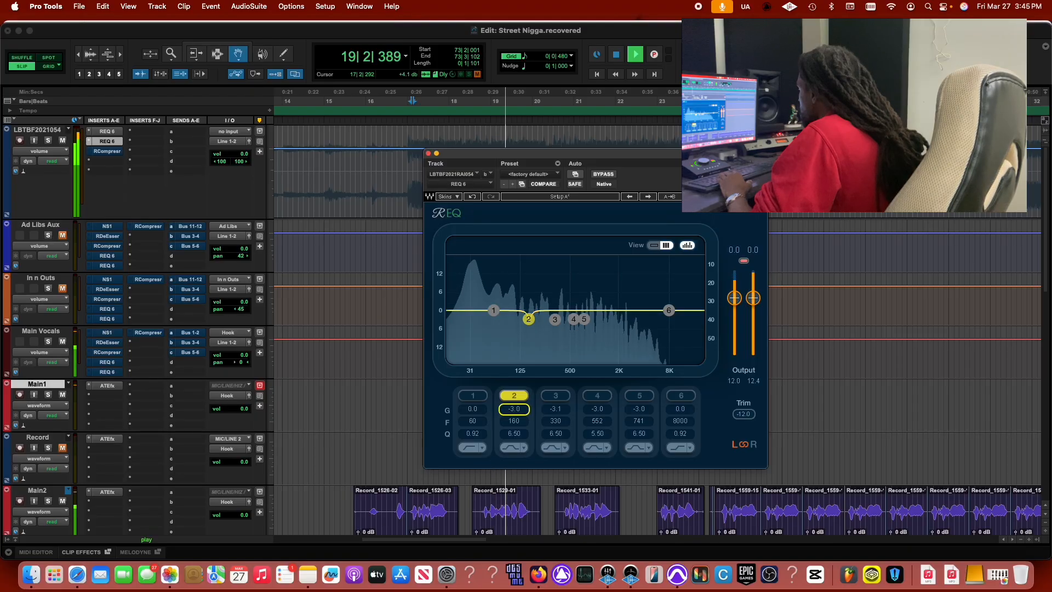
Sweep band 3 with a strong boost, move the REQ 6 window aside, then set the band to 424 Hz and -3.0 dB.
left_click_drag(554, 319, 553, 257)
left_click_drag(602, 154, 524, 137)
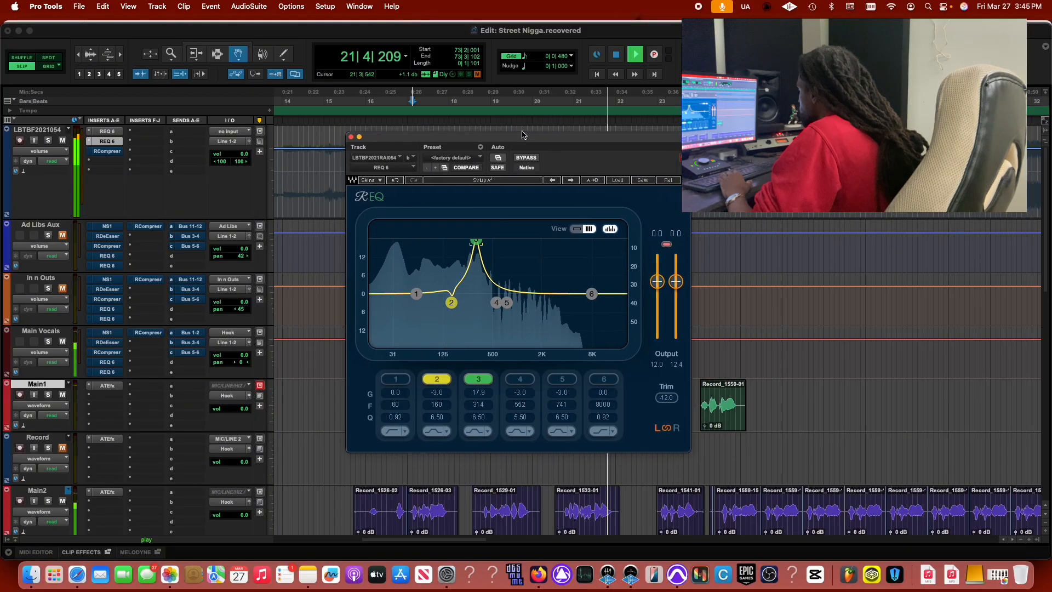
key("space")
key("space")
left_click_drag(479, 242, 487, 268)
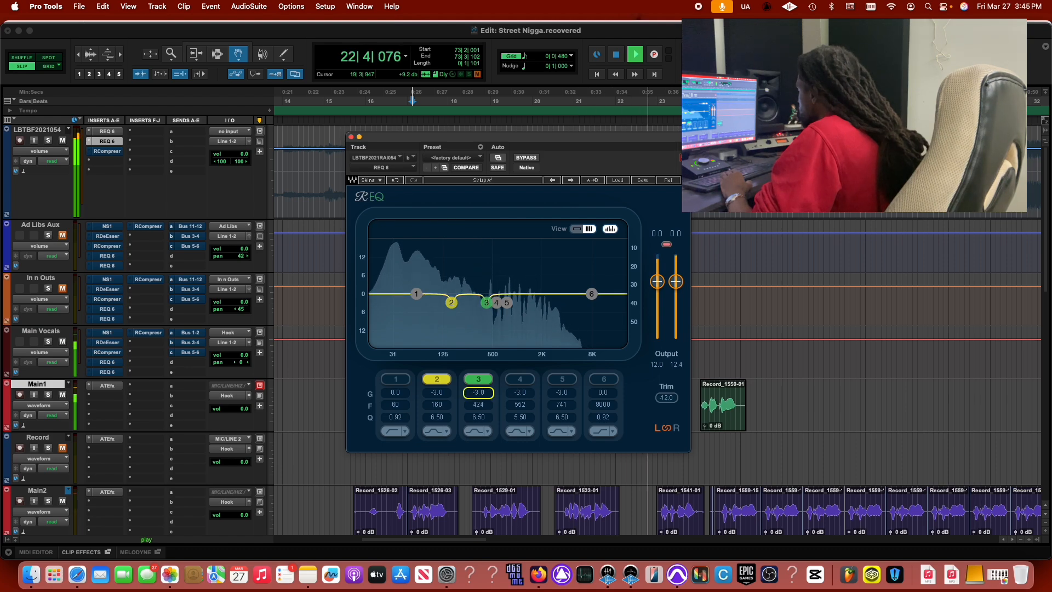
Sweep bands 4 and 5 with strong boosts, then set band 4 to 615 Hz at -3.2 dB and band 5 to 889 Hz at -3.0 dB.
left_click_drag(497, 302, 500, 242)
key("space")
key("space")
left_click_drag(520, 393, 521, 425)
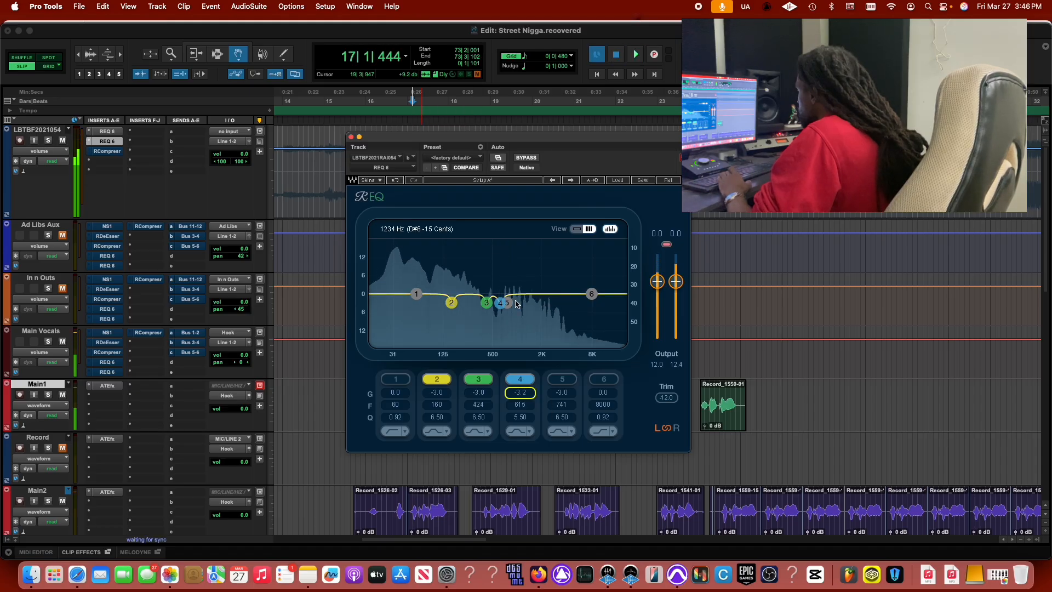
left_click_drag(507, 303, 521, 241)
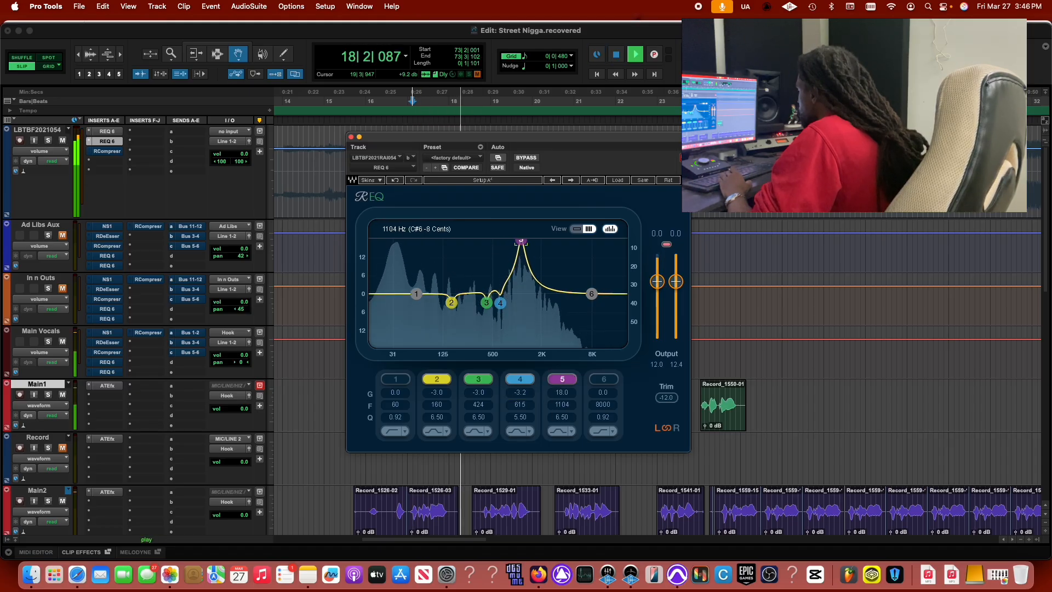
mouse_move(561, 392)
left_mouse_down()
mouse_move(562, 425)
mouse_move(562, 395)
left_mouse_up()
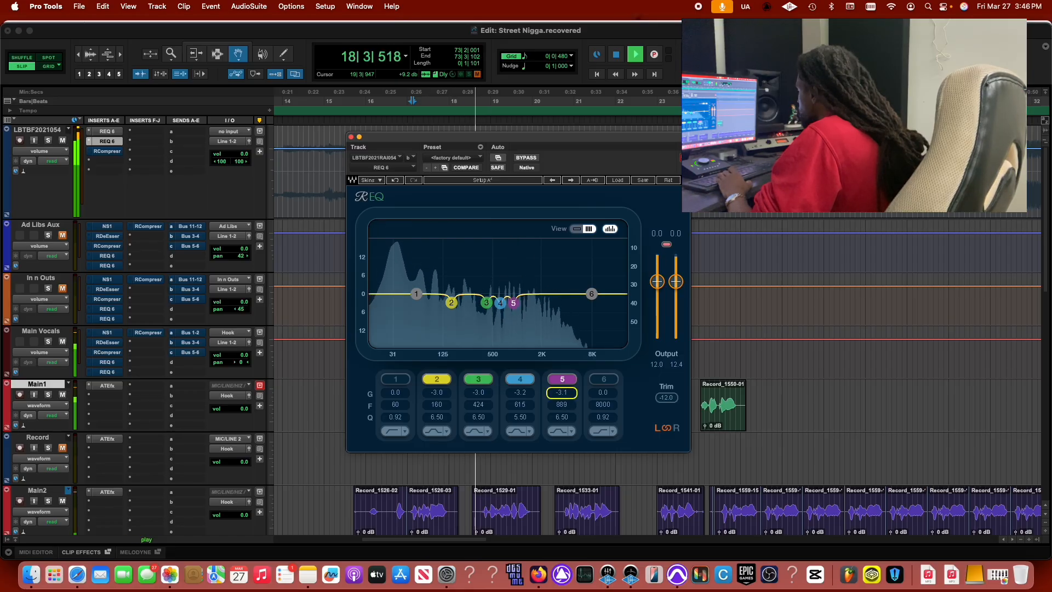
Sweep band 3 again with a strong boost, set it to 297 Hz and -3.0 dB, then stop playback and close the REQ 6.
left_click_drag(486, 302, 485, 296)
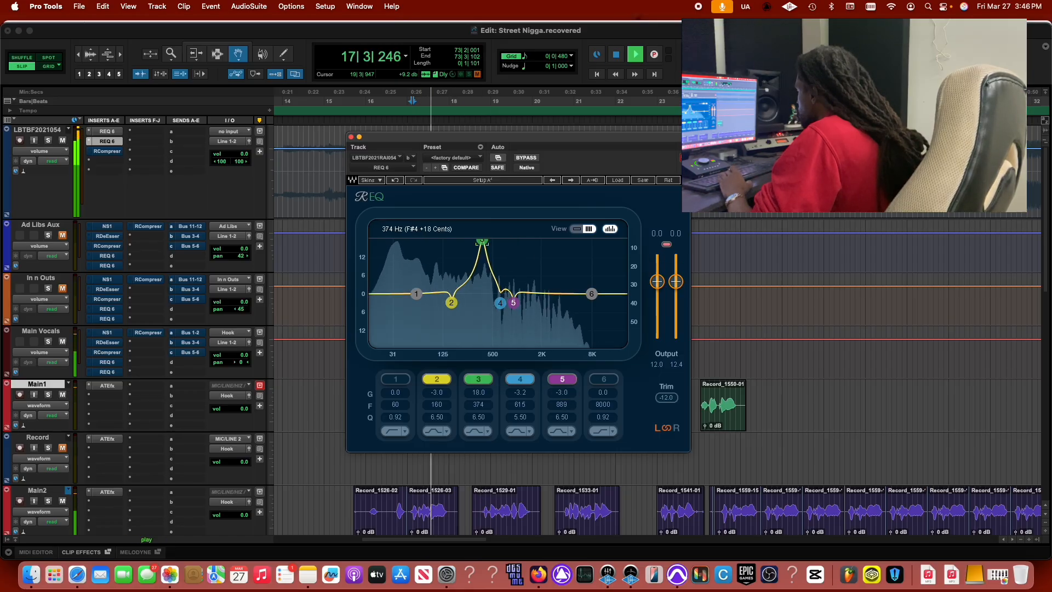
left_click_drag(480, 242, 486, 267)
left_click_drag(486, 306, 472, 242)
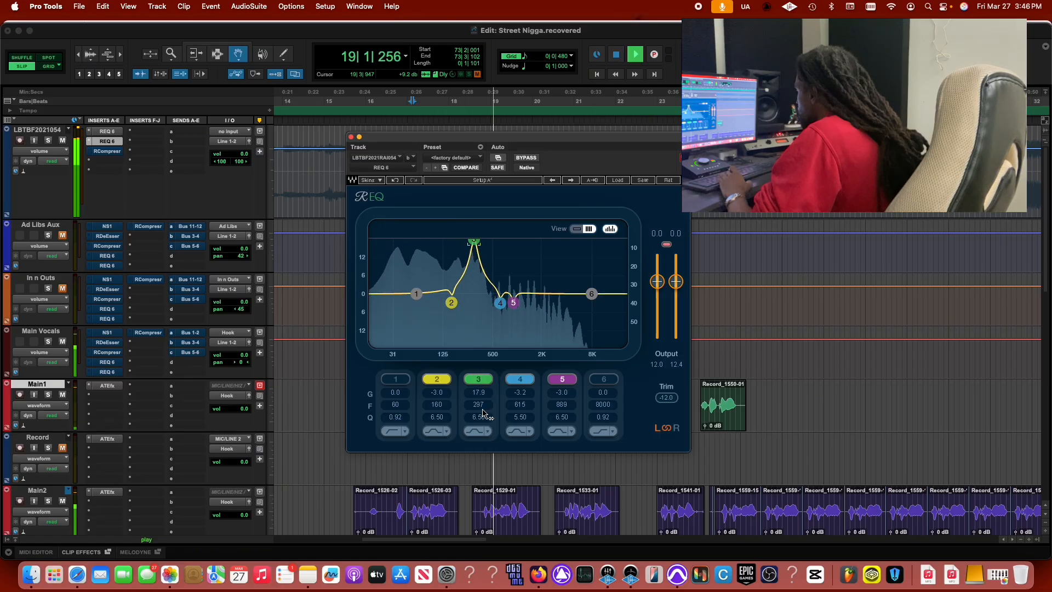
left_click_drag(481, 393, 481, 427)
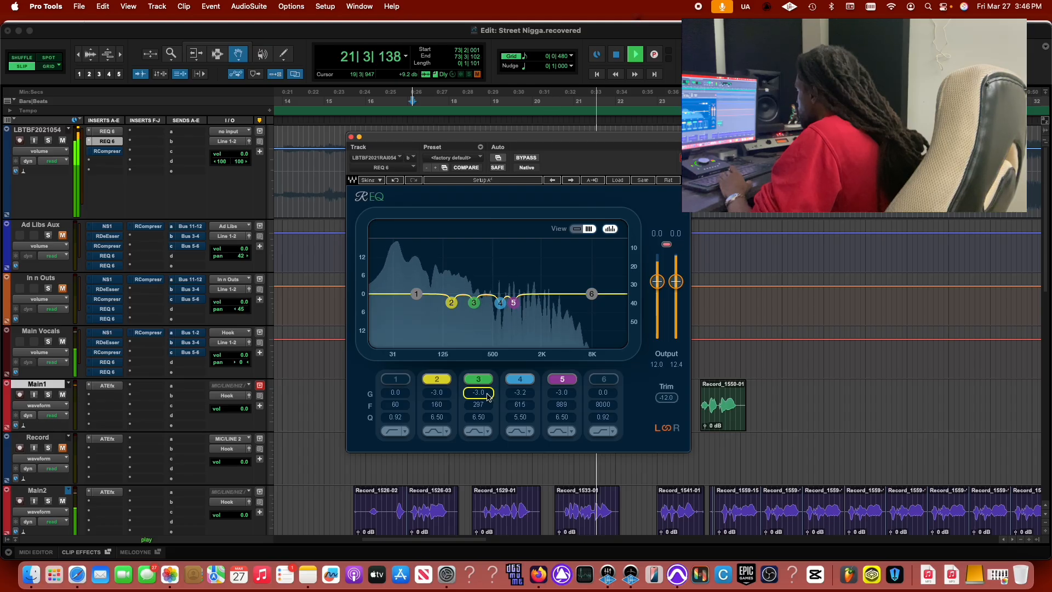
key("space")
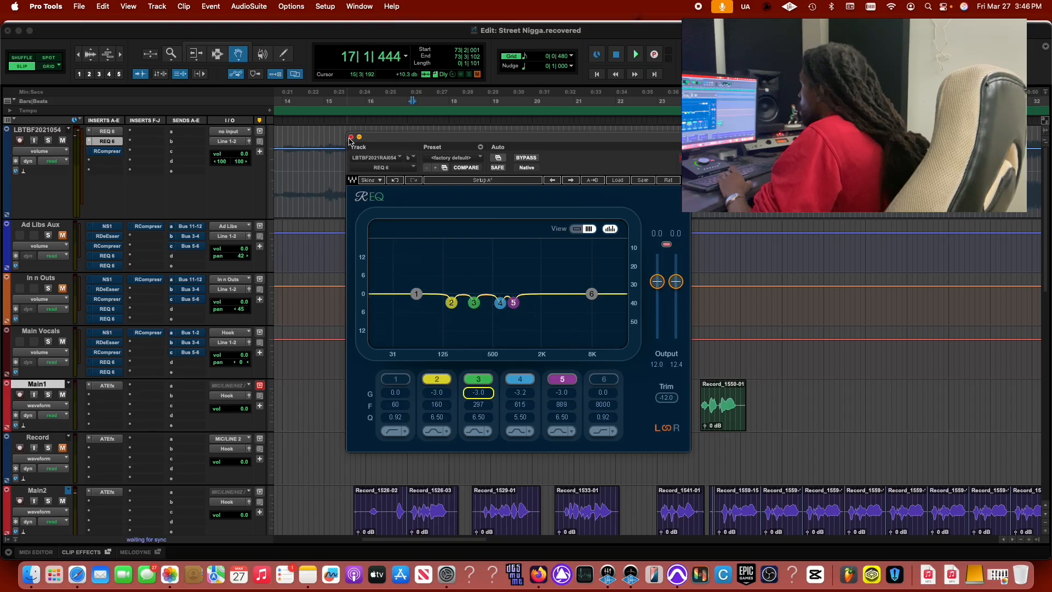
left_click(351, 137)
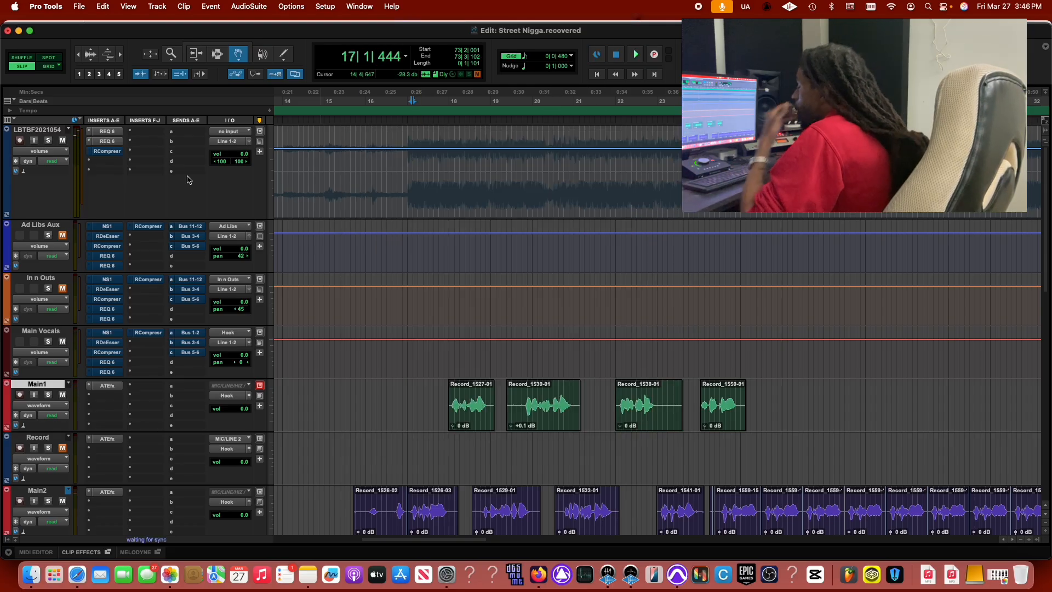
Reactivate and open the beat track's RCompressor, reset it to the factory default preset during playback and set its threshold to -5.3.
left_click(112, 155)
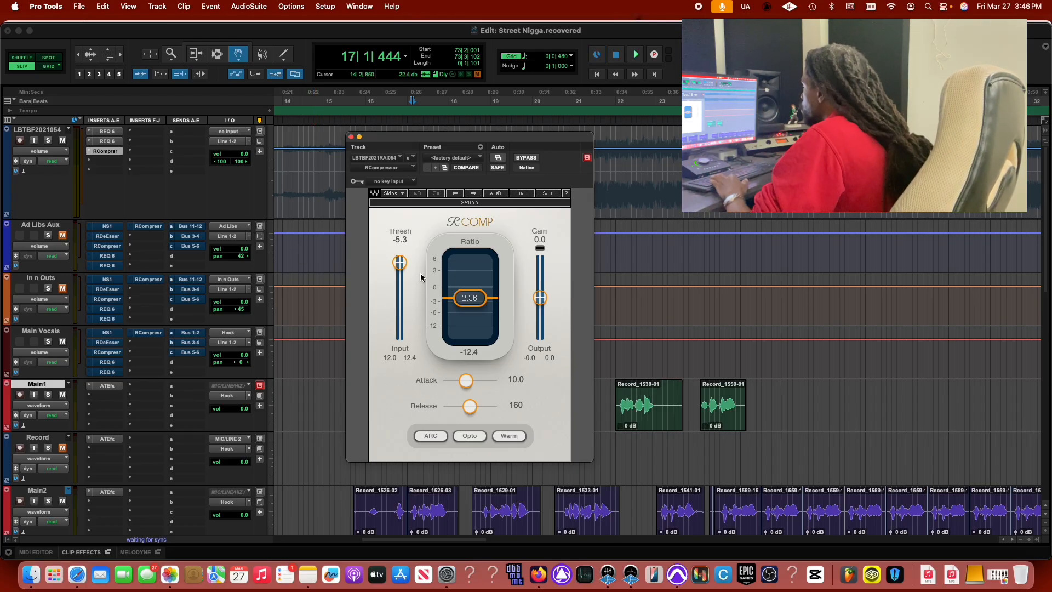
key("space")
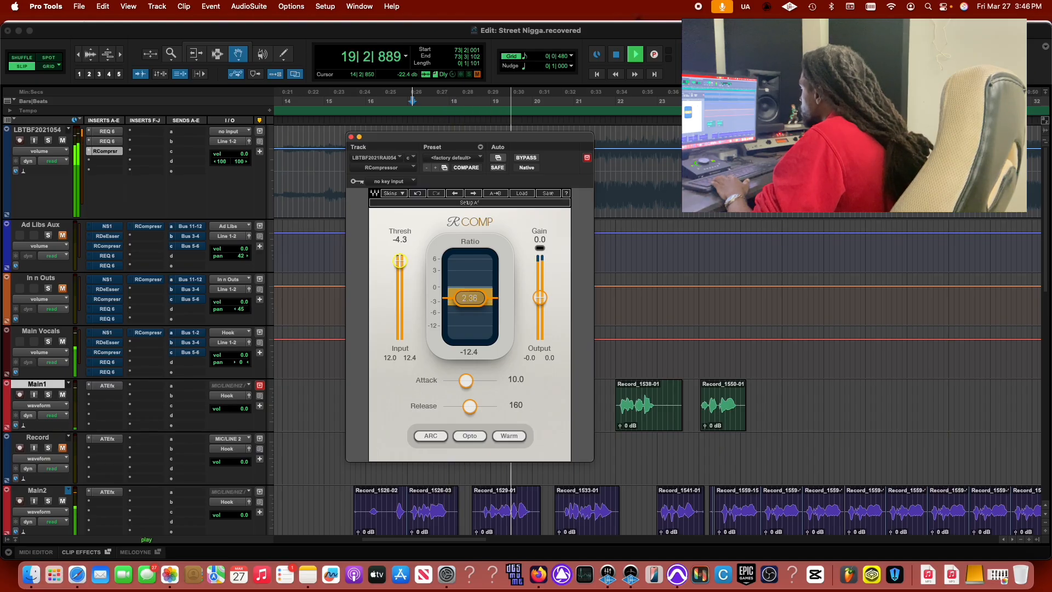
left_click(438, 159)
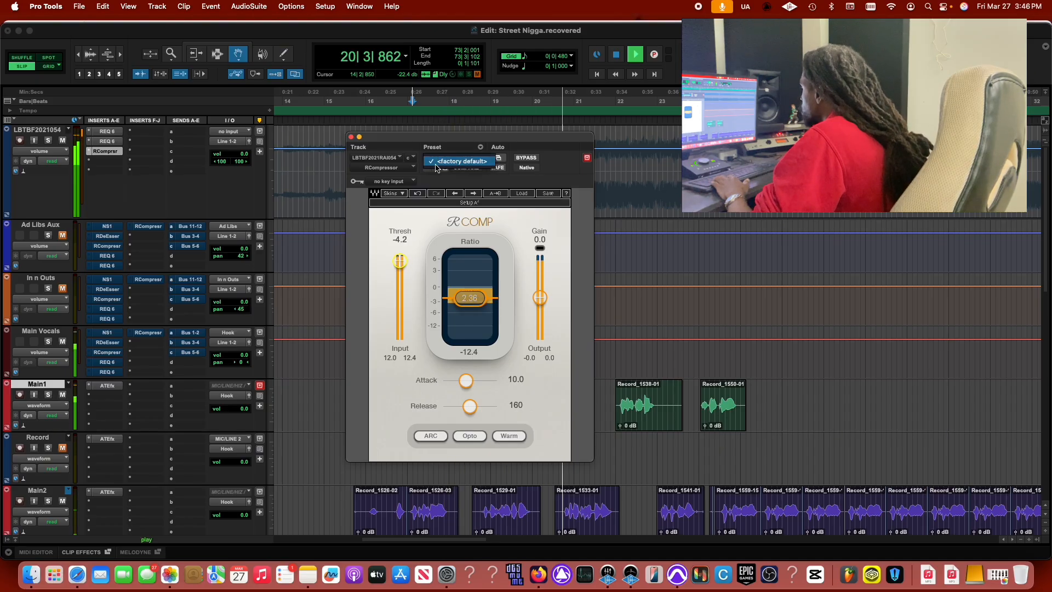
left_click(437, 165)
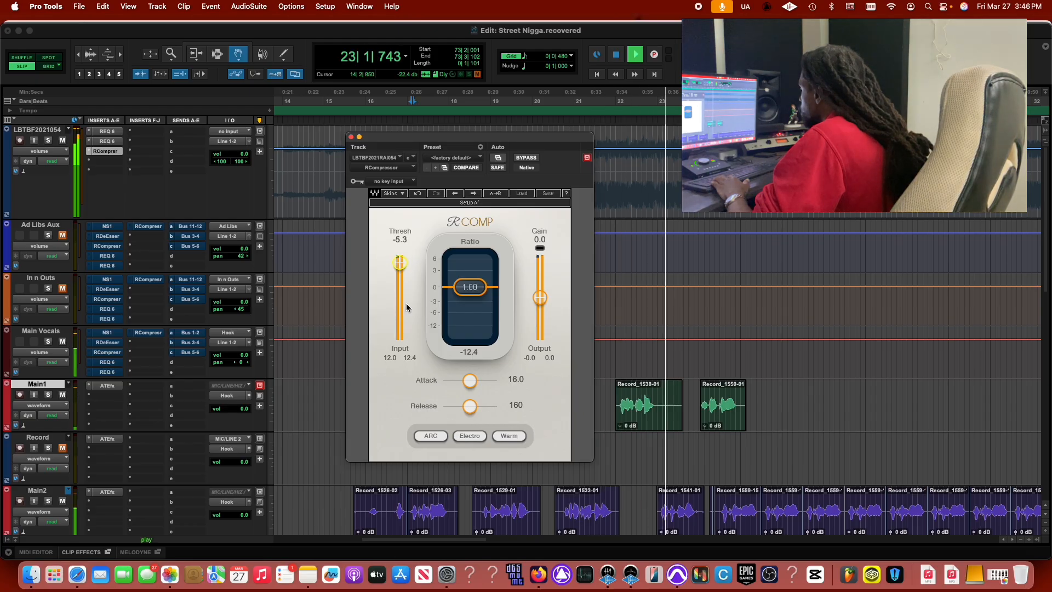
Switch the RCompressor to Opto mode with an attack of 10.0, and restart playback from bar 17.
left_click(460, 433)
left_click(514, 378)
type("10")
key("Return")
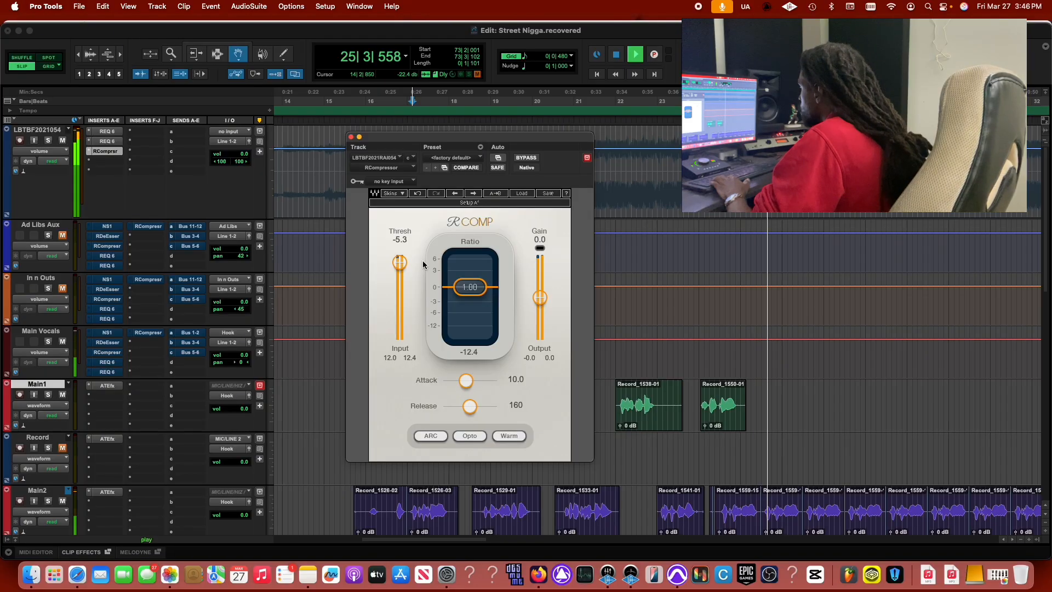
left_click(415, 101)
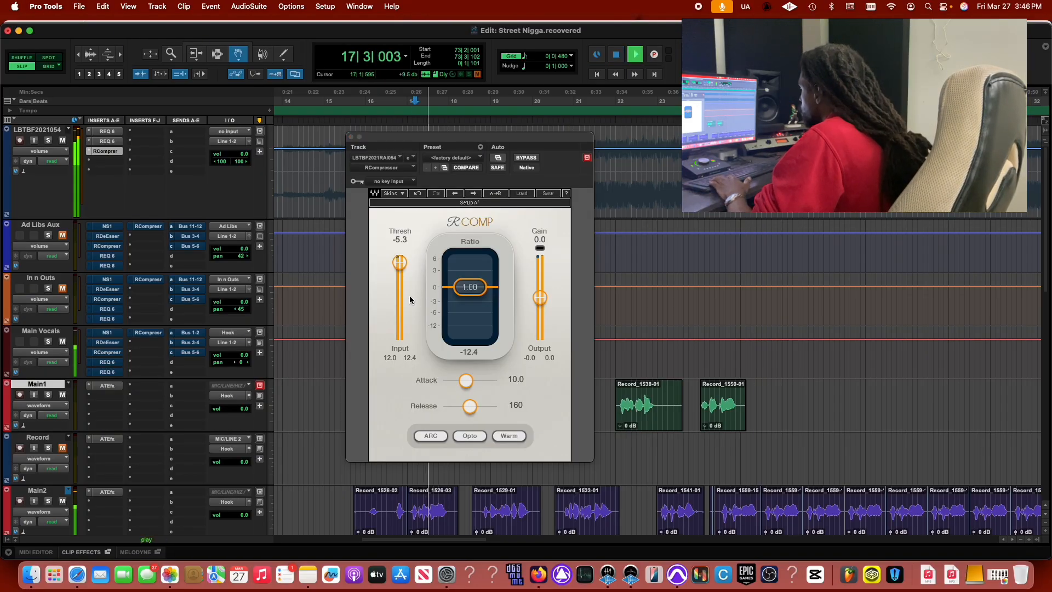
While the beat plays, set the RCompressor's threshold to -5.8, ratio to 3.09 and output gain to 3.5.
left_click_drag(400, 265, 450, 299)
key("space")
key("space")
left_click_drag(539, 300, 540, 296)
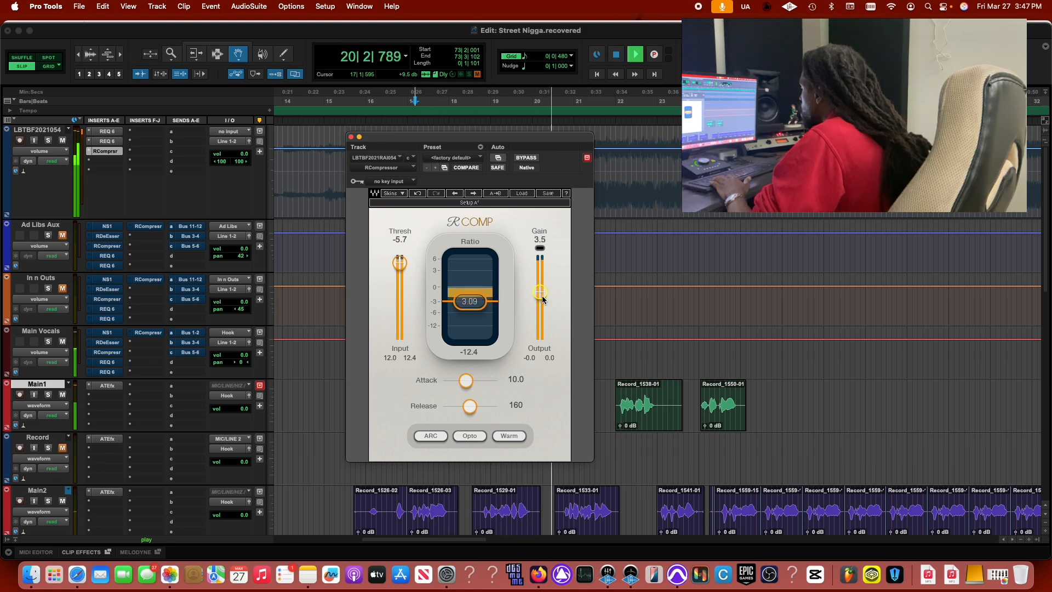
left_click_drag(401, 257, 400, 258)
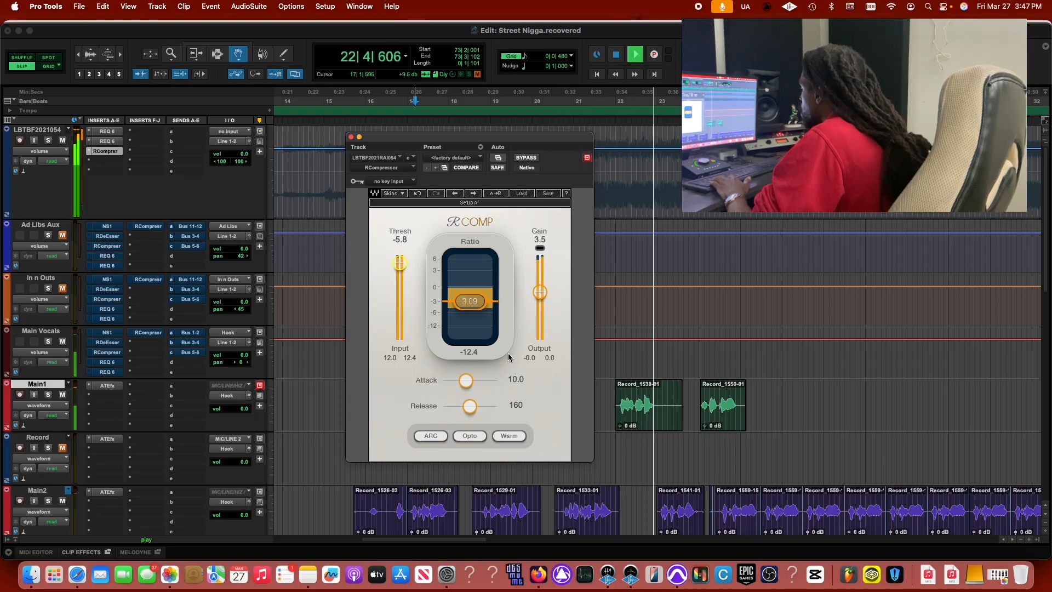
Reset the RCompressor's output gain to 0 and play the beat again from bar 17.
key("space")
double_click(543, 241)
type("0")
key("Return")
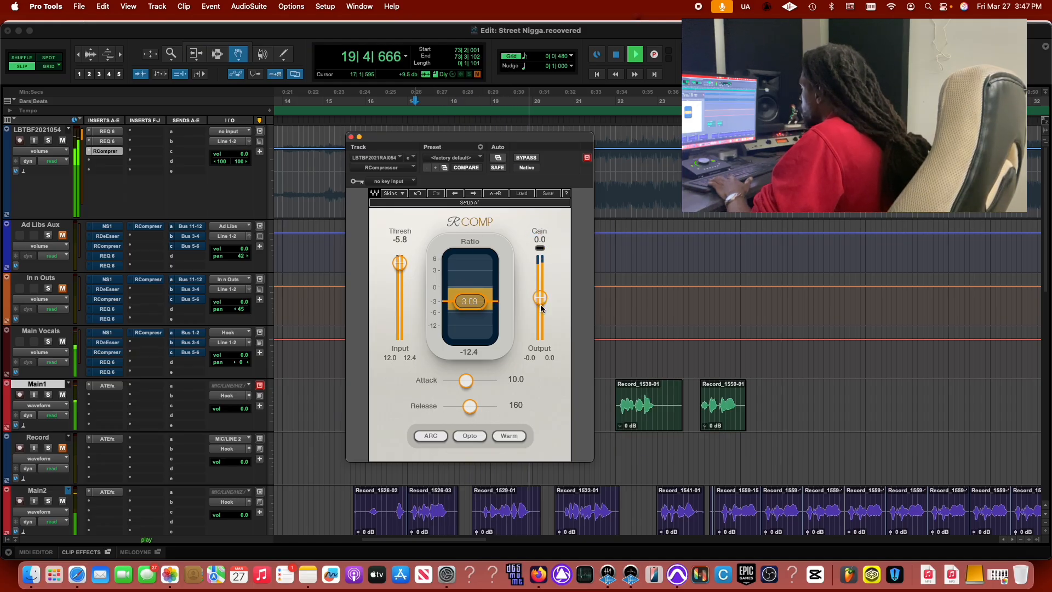
Restart playback, reopen the beat track's RCompressor and set its threshold to -4.5.
left_click(352, 137)
key("space")
key("space")
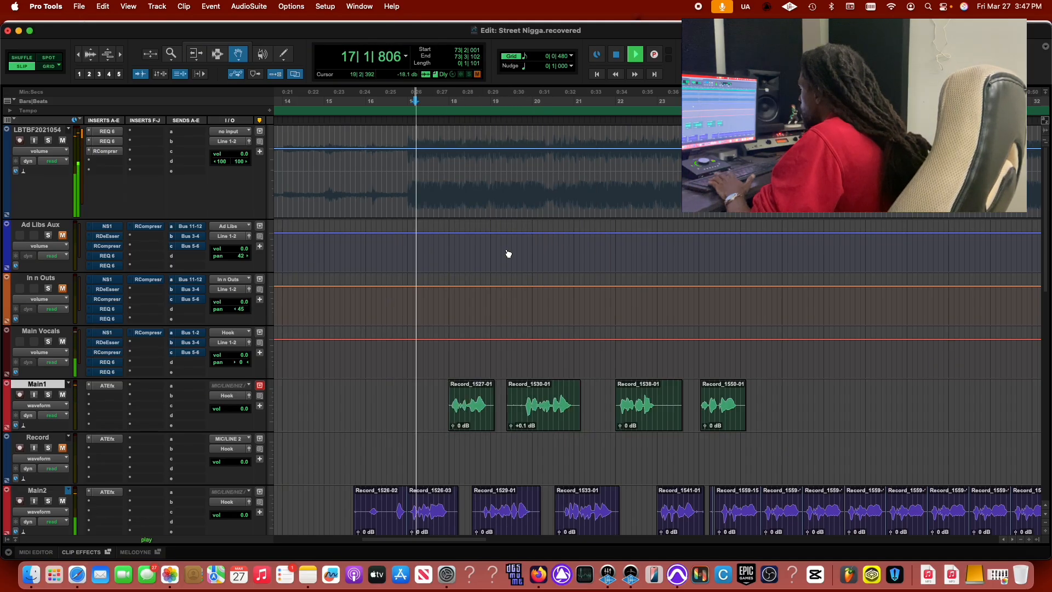
left_click(102, 152)
left_click_drag(400, 263, 400, 262)
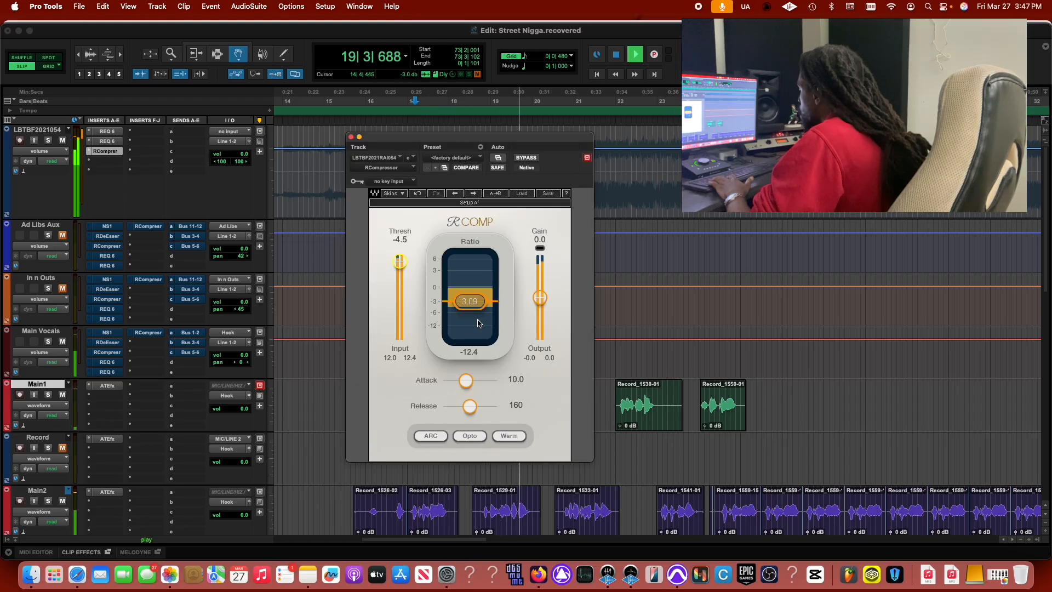
Set the beat RCompressor's attack to 7.80, release to 145 and threshold to -4.3, and stop playback.
left_click_drag(466, 380, 471, 407)
left_click_drag(401, 270, 401, 268)
key("space")
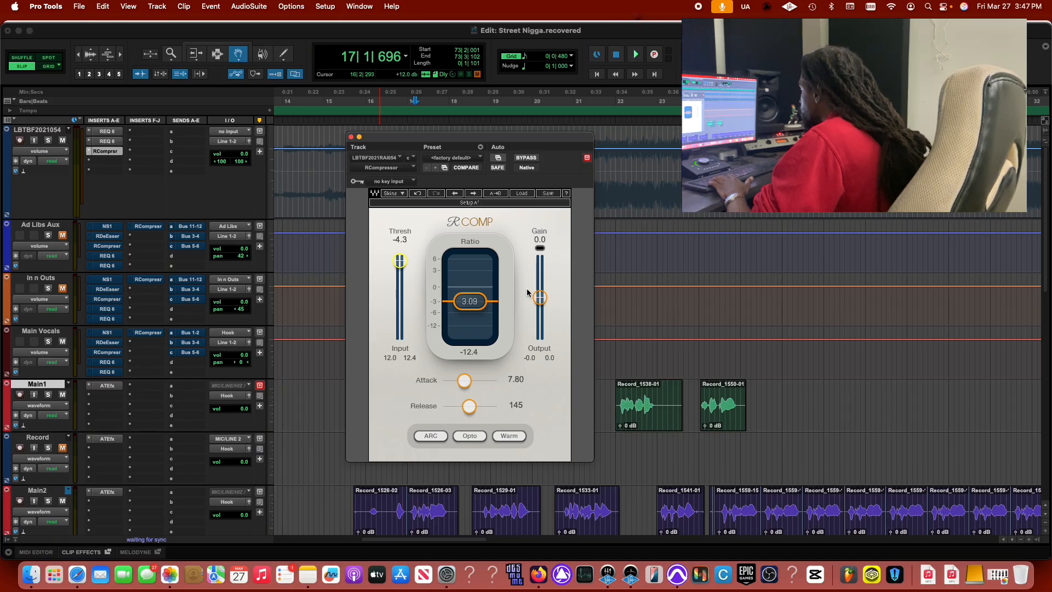
Play the beat again, set the RCompressor's threshold to -4.5, stop playback and close the plug-in.
key("space")
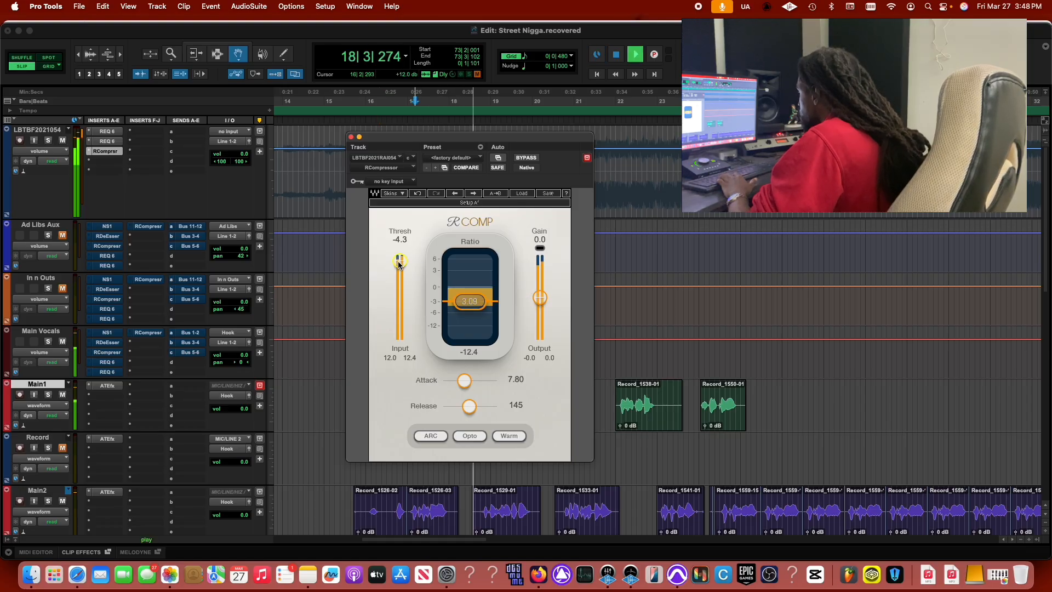
left_click_drag(400, 264, 405, 267)
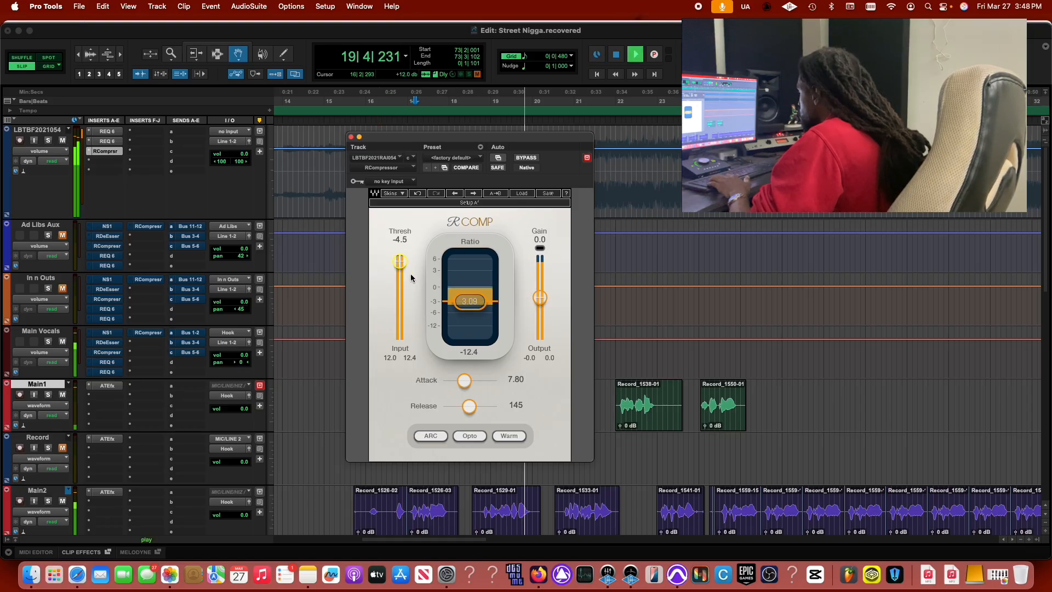
key("alt+space")
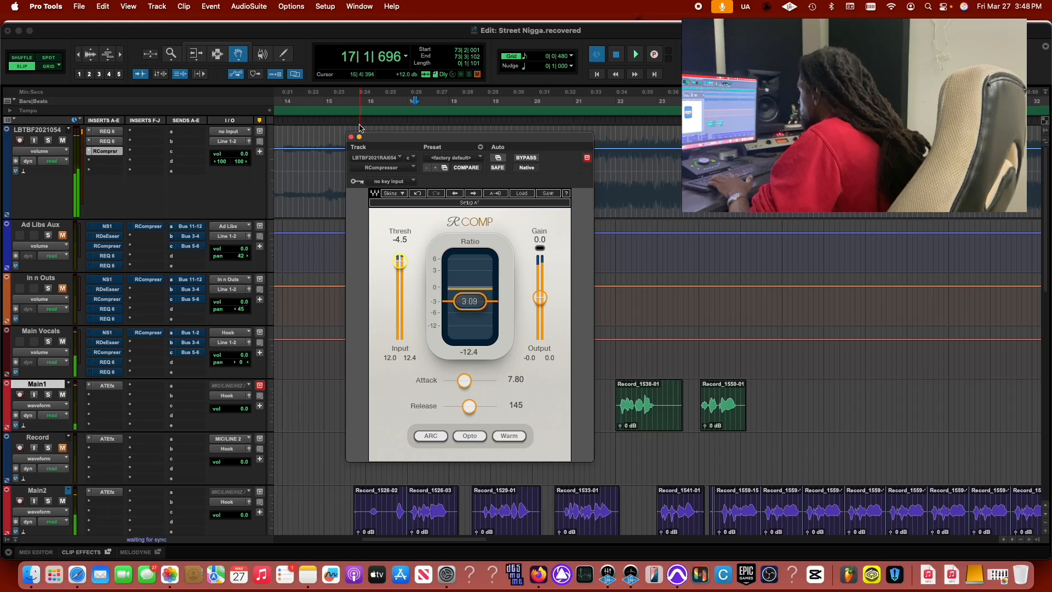
left_click(351, 137)
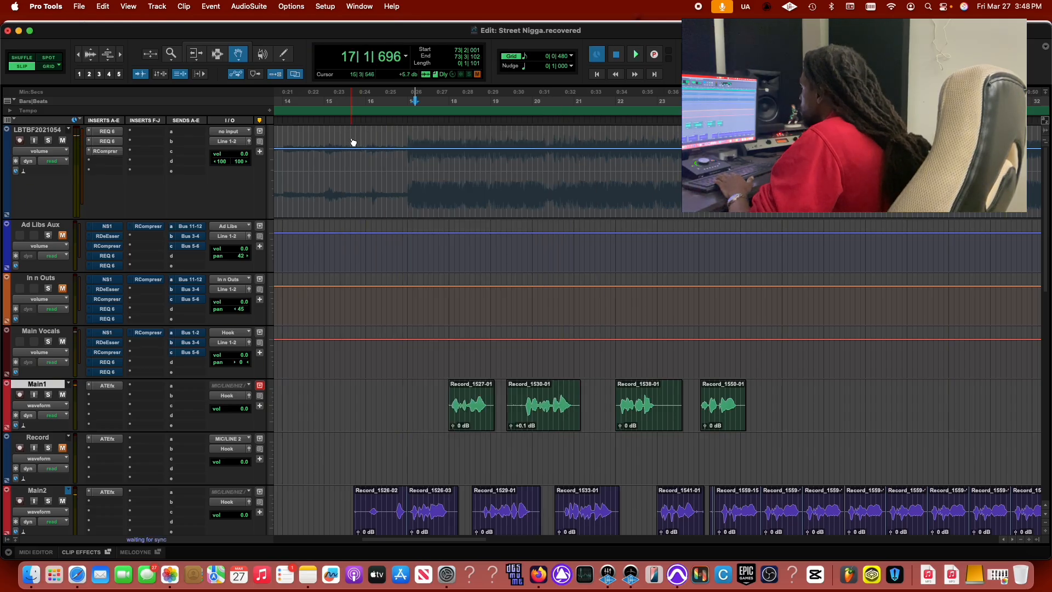
Move the playback start to just before bar 16 and listen to the compressed beat with the vocals.
left_click(364, 96)
key("alt+space")
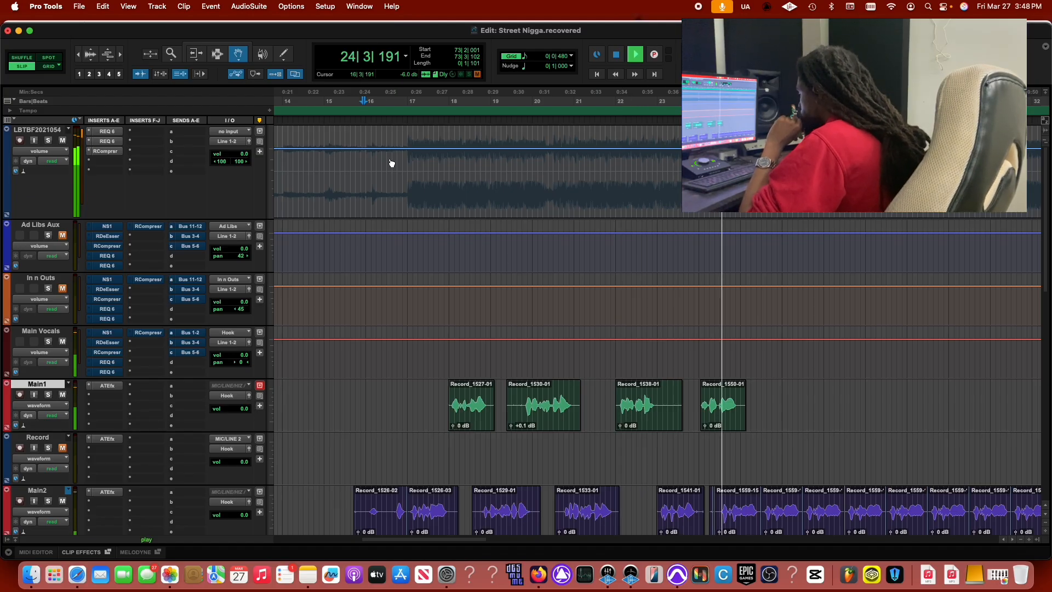
key("space")
key("alt+space")
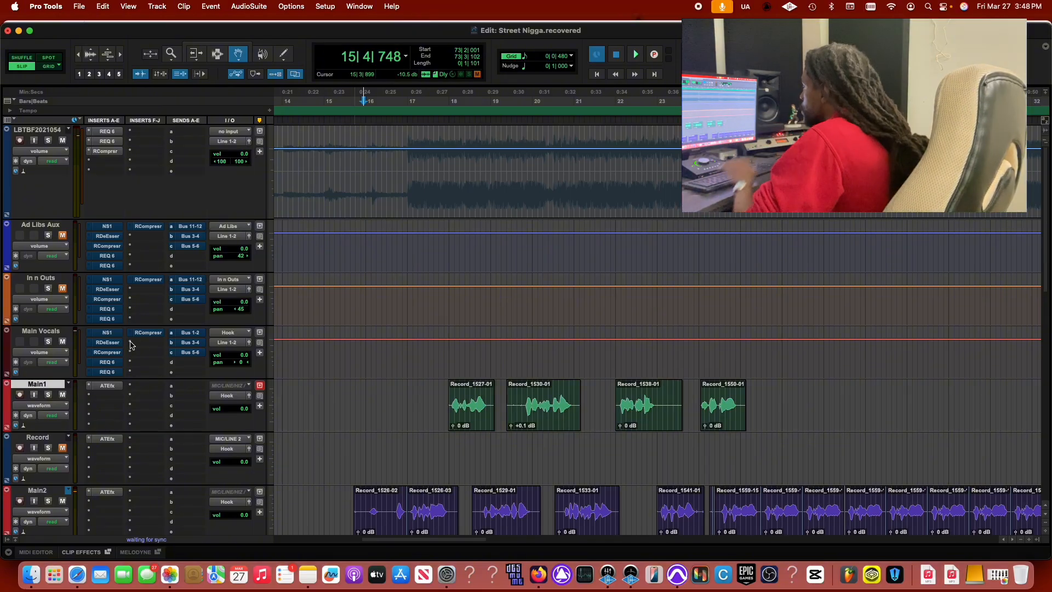
Reactivate the NS1 noise suppressor on Main Vocals and set its fader to about 44 during playback.
left_click(108, 333)
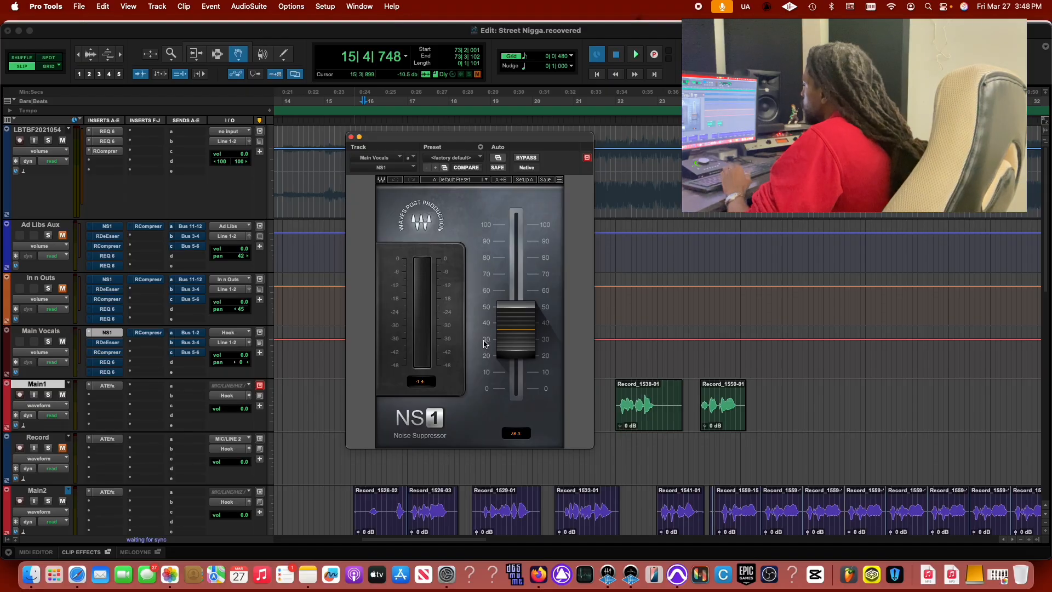
left_click(352, 138)
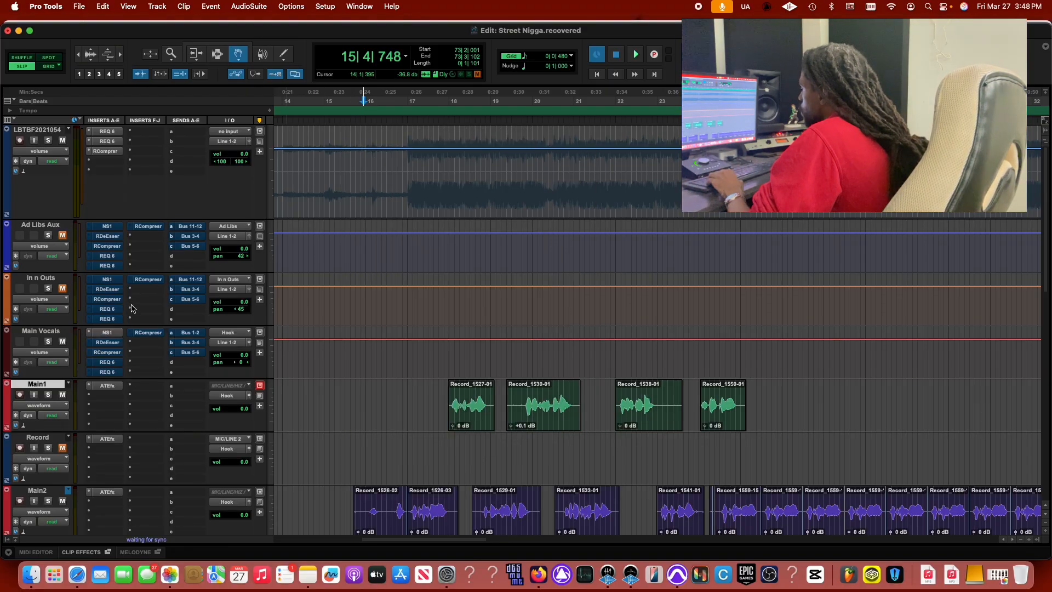
left_click(109, 334)
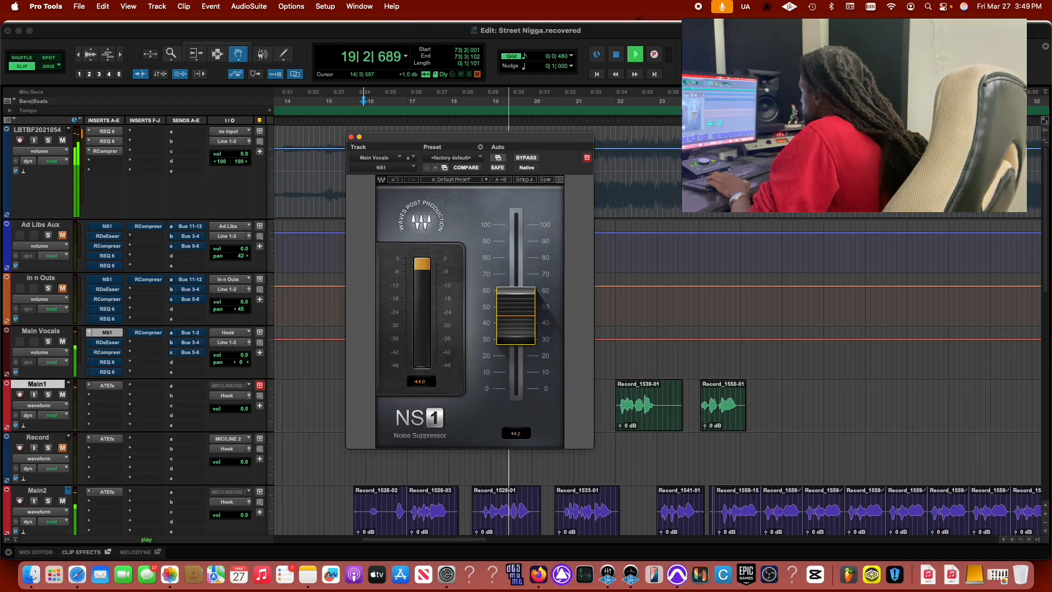
left_click(351, 137)
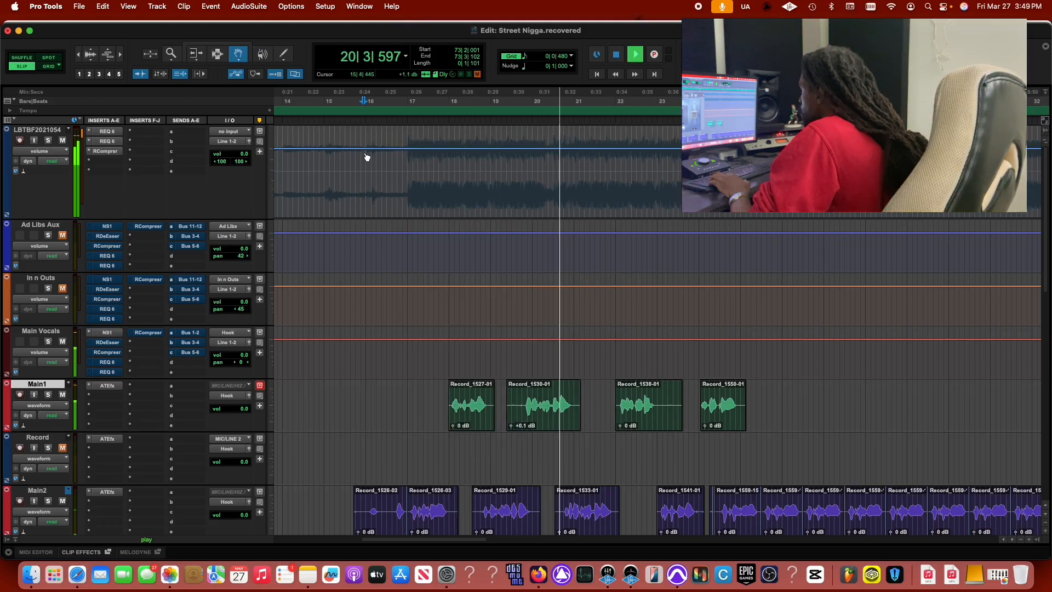
key("space")
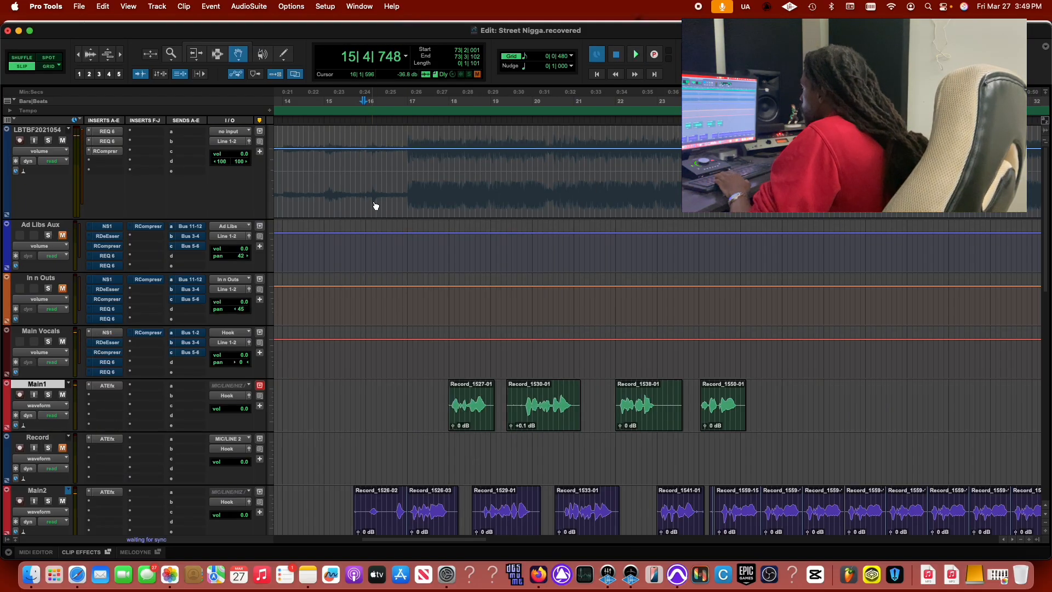
During playback, raise the clip gain of Record_1526-03 and Record_1527-01 to +1.7 dB and of Record_1529-01 to +2.6 dB.
scroll(376, 206, "down", 3)
scroll(375, 206, "right", 1)
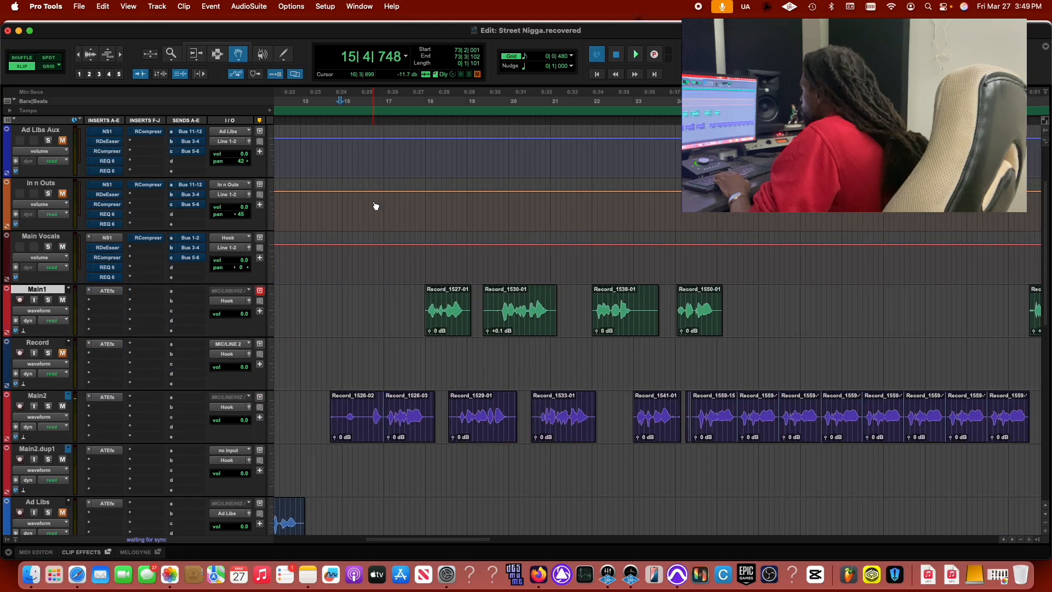
scroll(376, 205, "up", 3)
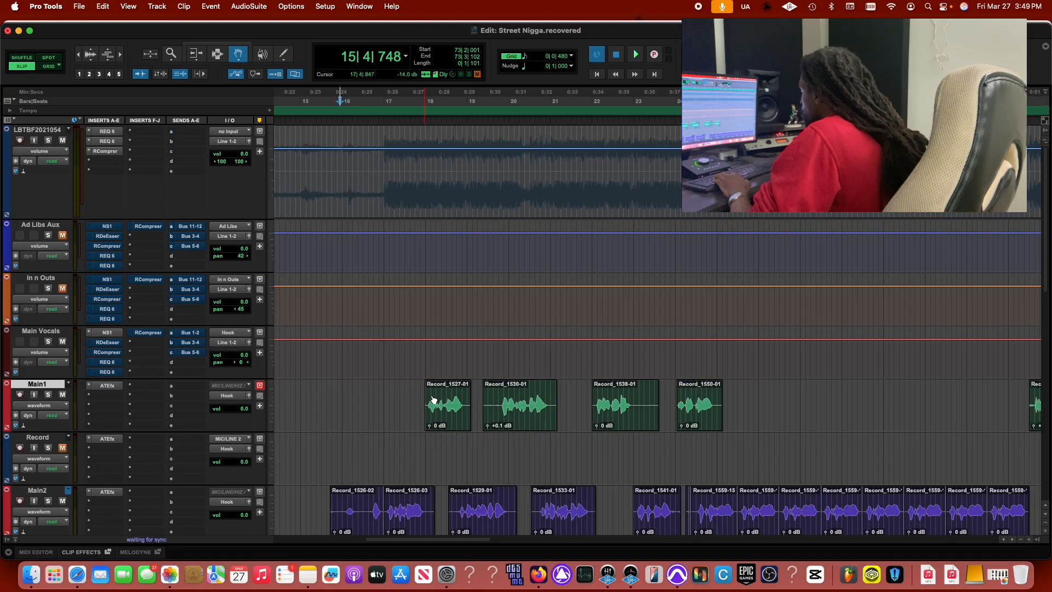
left_click(390, 532)
left_click(390, 532)
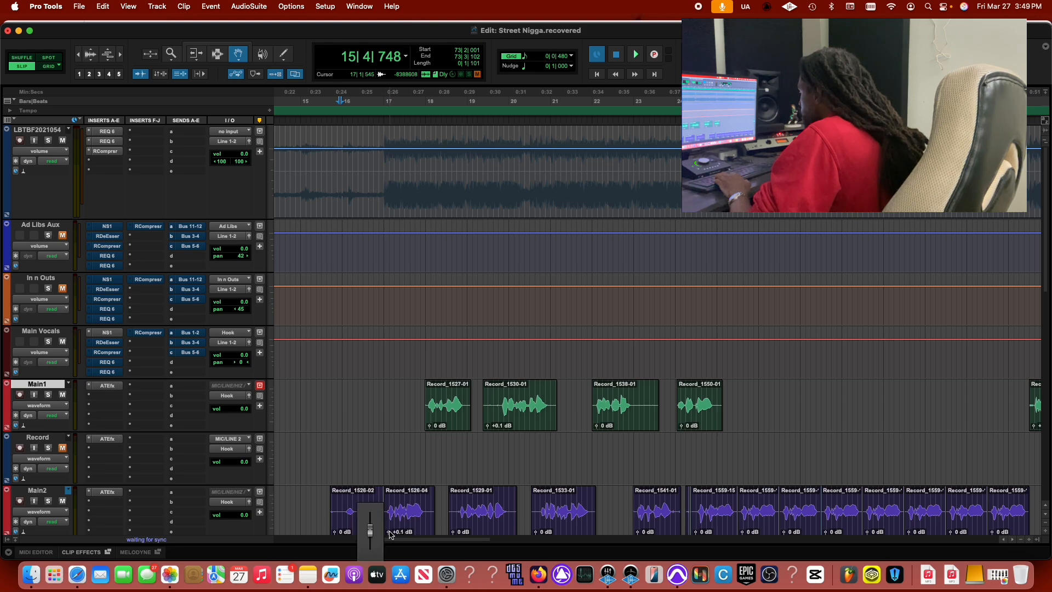
left_click_drag(390, 534, 390, 526)
key("space")
left_click(432, 427)
left_click_drag(431, 430, 431, 423)
left_click_drag(453, 533, 453, 524)
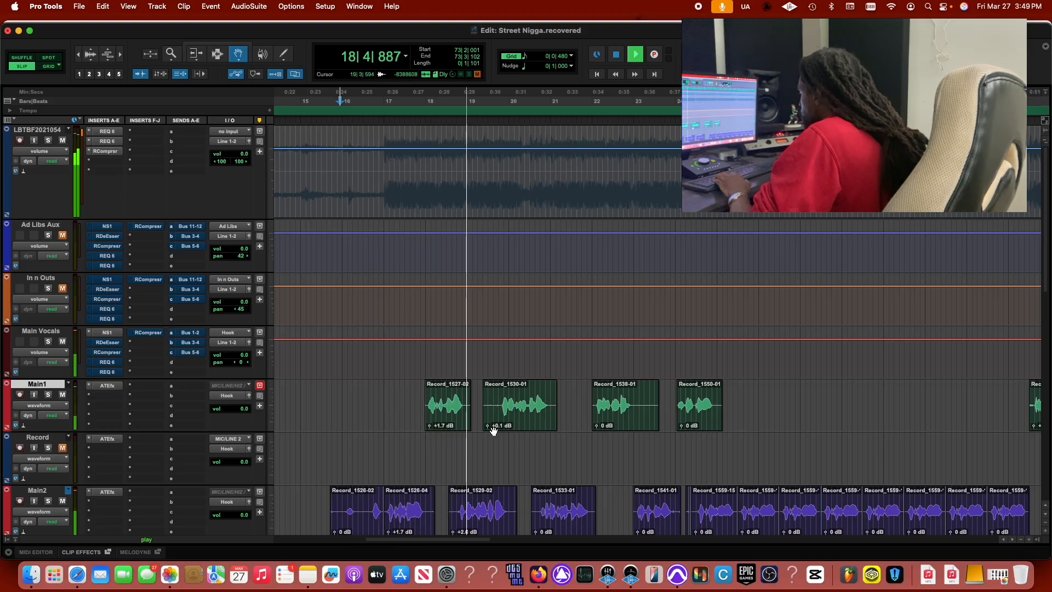
Raise the clip gain of Record_1530-01, Record_1533-01, Record_1538-01 and Record_1550-01 to +1.7 dB and of Record_1541-01 to +2.6 dB.
left_click_drag(487, 426, 487, 420)
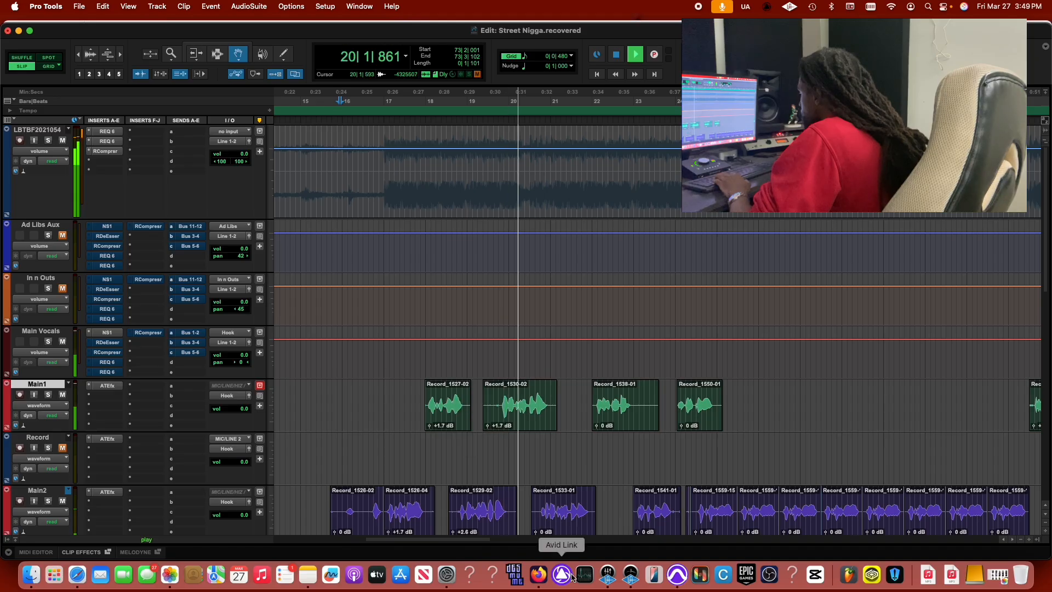
left_click_drag(535, 532, 535, 527)
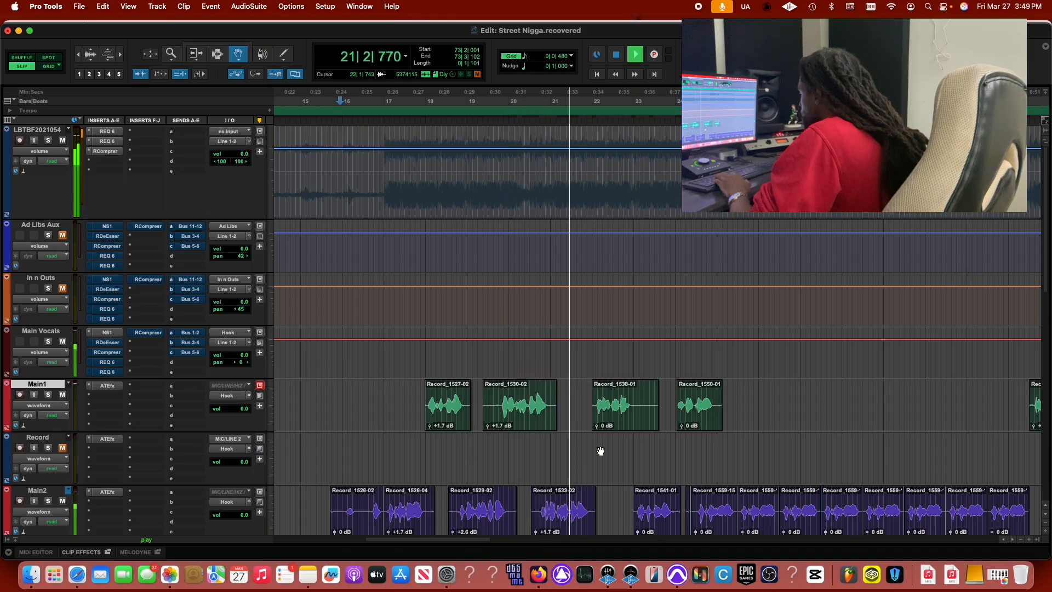
left_click_drag(596, 426, 596, 421)
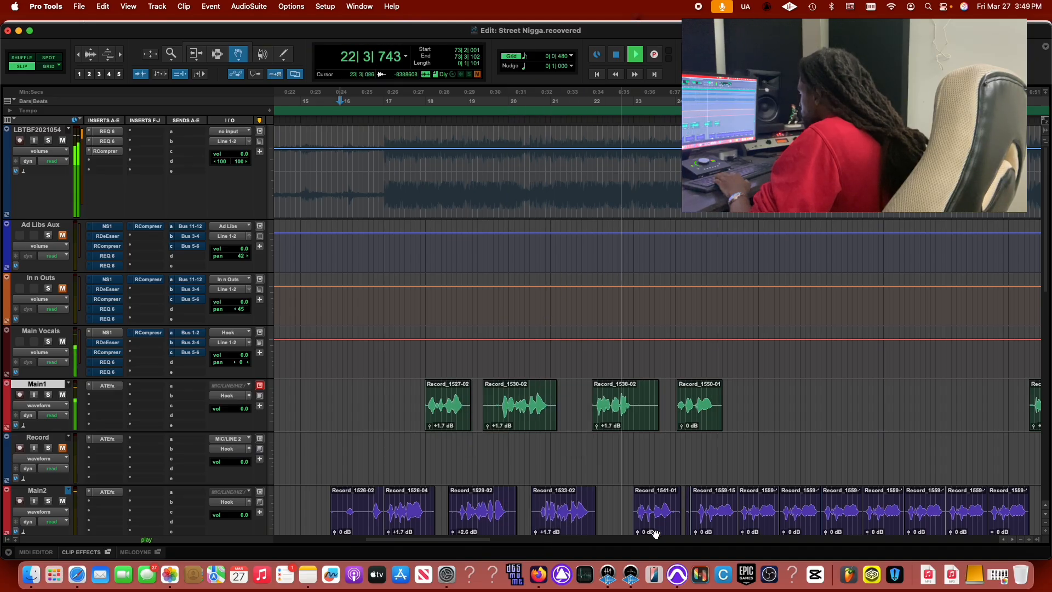
left_click_drag(638, 532, 638, 525)
scroll(649, 522, "right", 3)
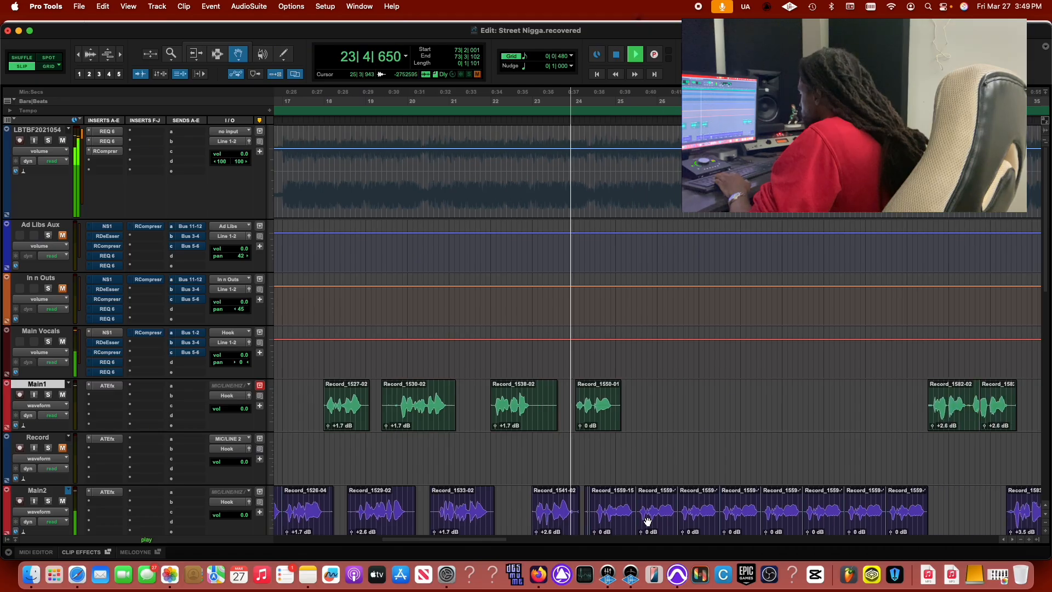
left_click_drag(579, 426, 579, 419)
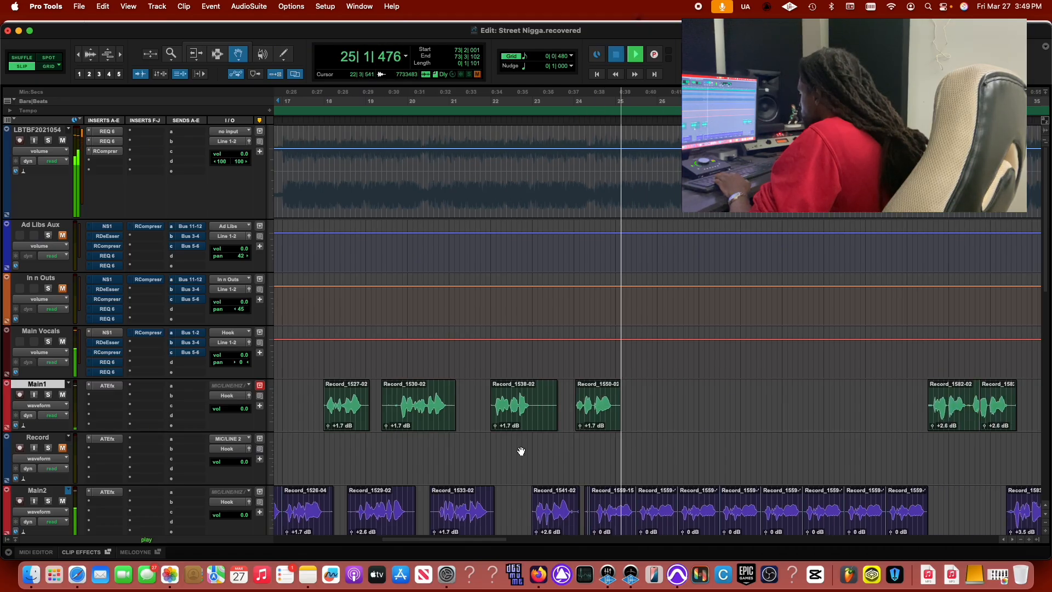
key("space")
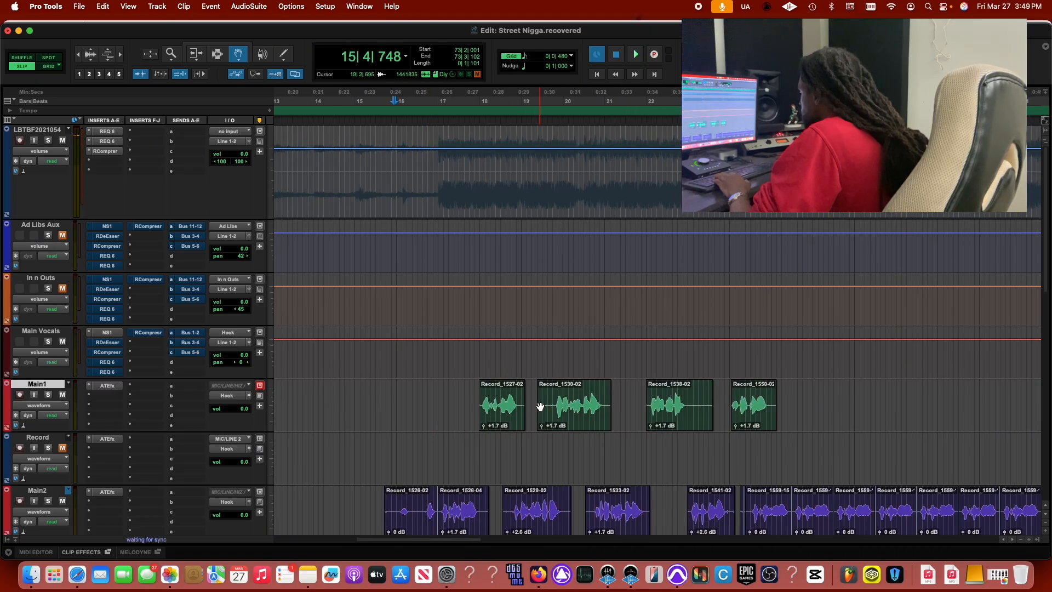
With the Smart Tool, trim the silence from Record_1530-02 on Main1 and from the two Record_1526 clips on Main2.
left_click(250, 57)
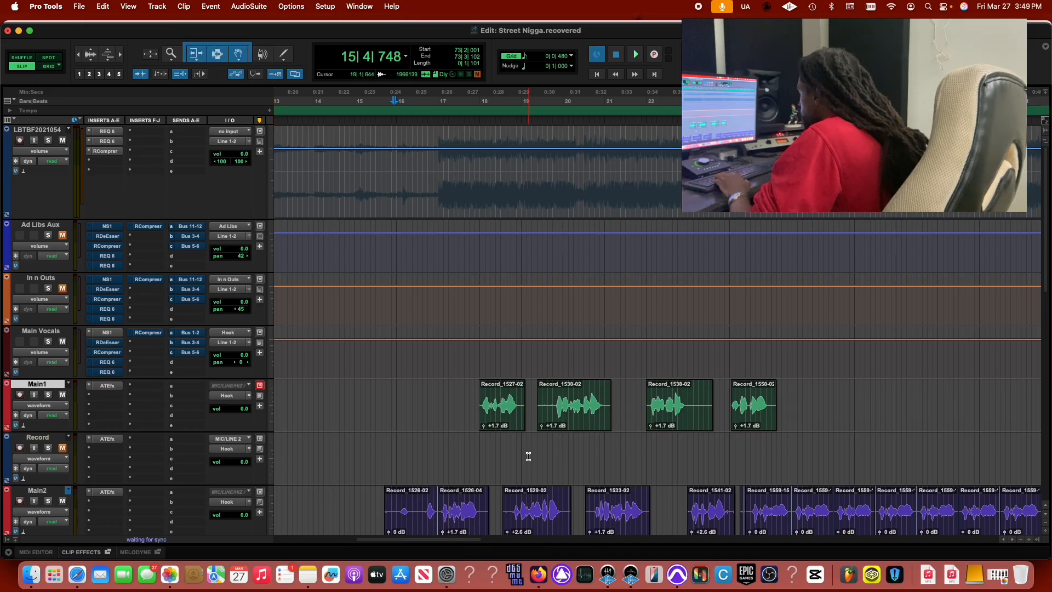
left_click_drag(543, 408, 605, 414)
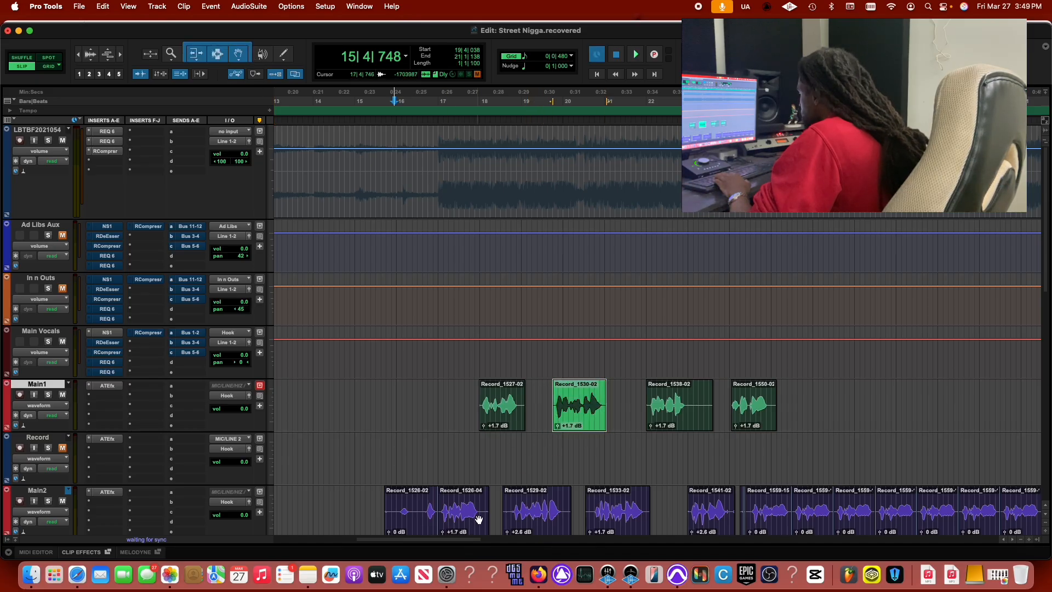
left_click_drag(485, 511, 481, 510)
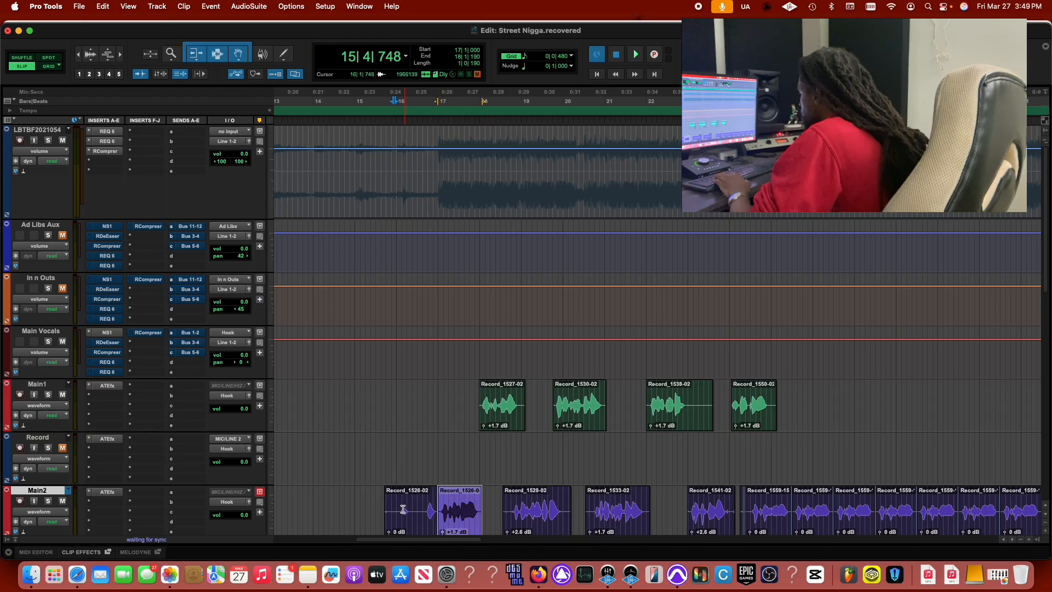
left_click_drag(391, 507, 420, 512)
key("Delete")
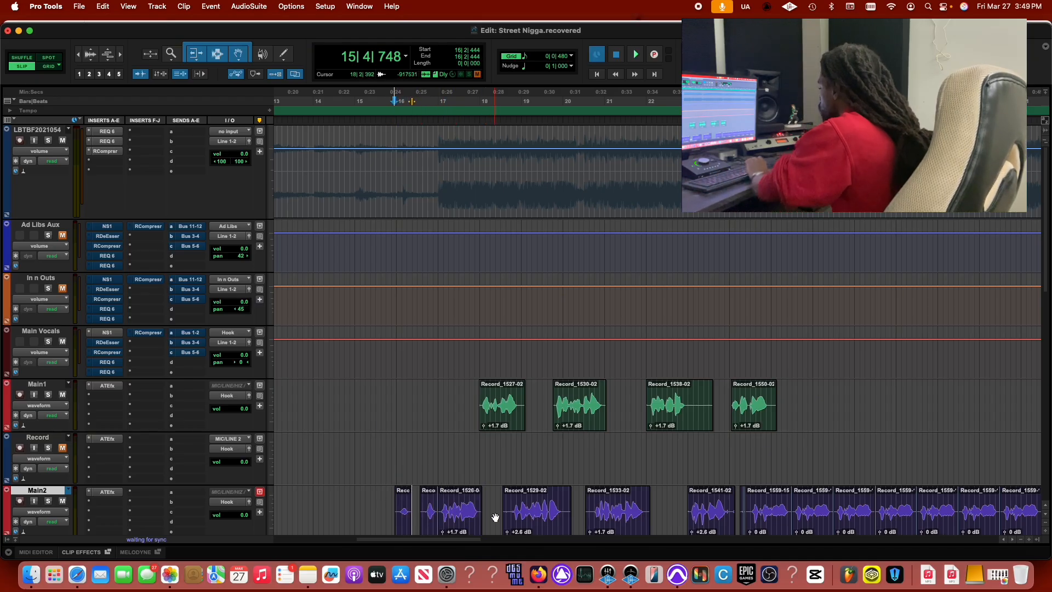
Trim the silence around Record_1529-02 and Record_1533-02 on Main2 and at the end of Record_1538-02 on Main1.
left_click_drag(508, 506, 508, 506)
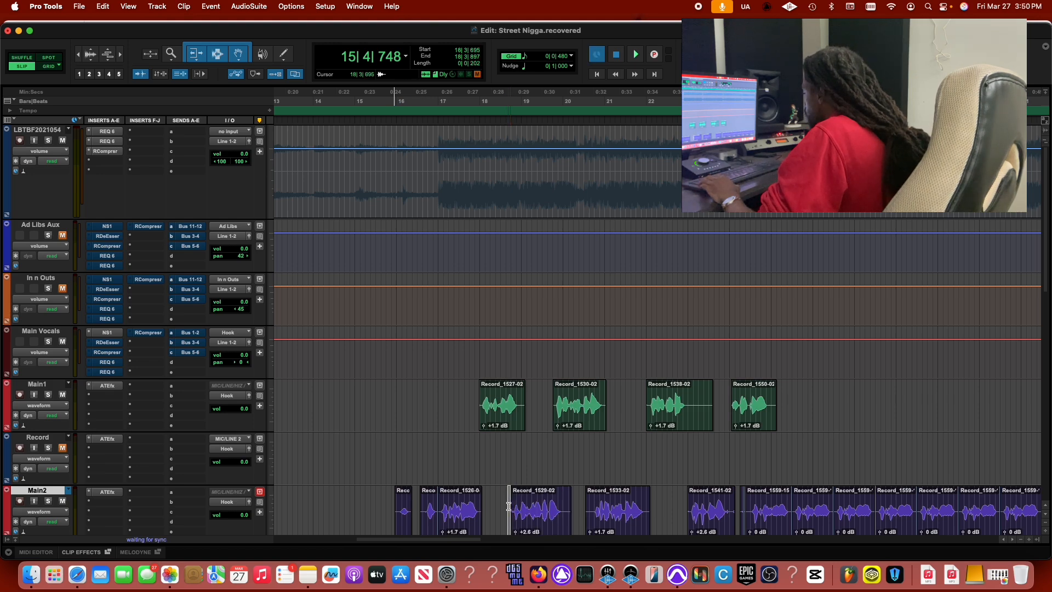
double_click(513, 507)
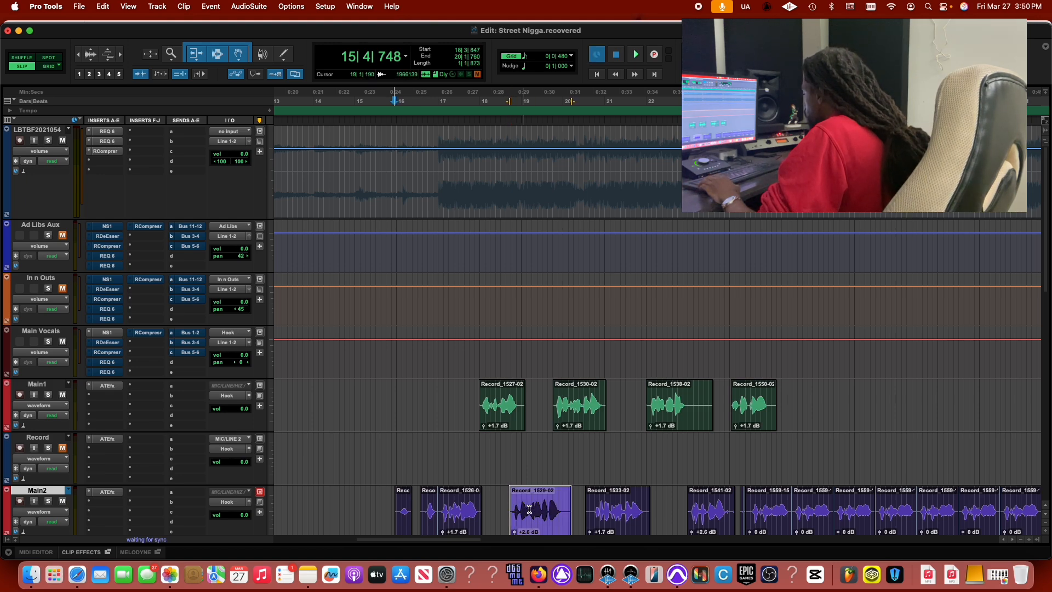
left_click_drag(570, 518, 645, 507)
left_click_drag(712, 408, 694, 409)
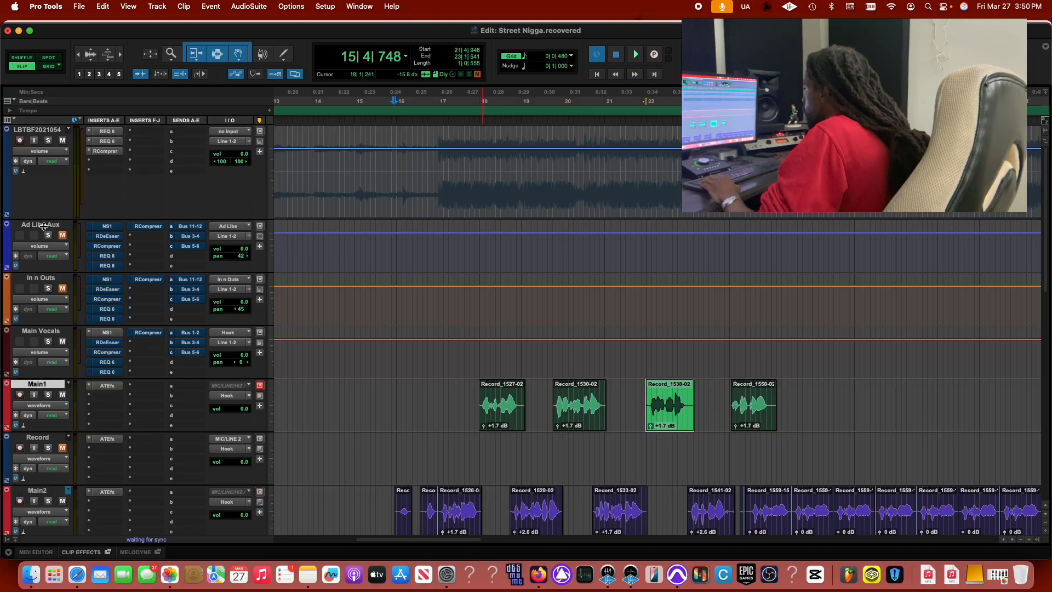
Reactivate the RDeEsser on Main Vocals, set its threshold to -32.4 during playback, and replay the section to check it.
left_click(112, 343)
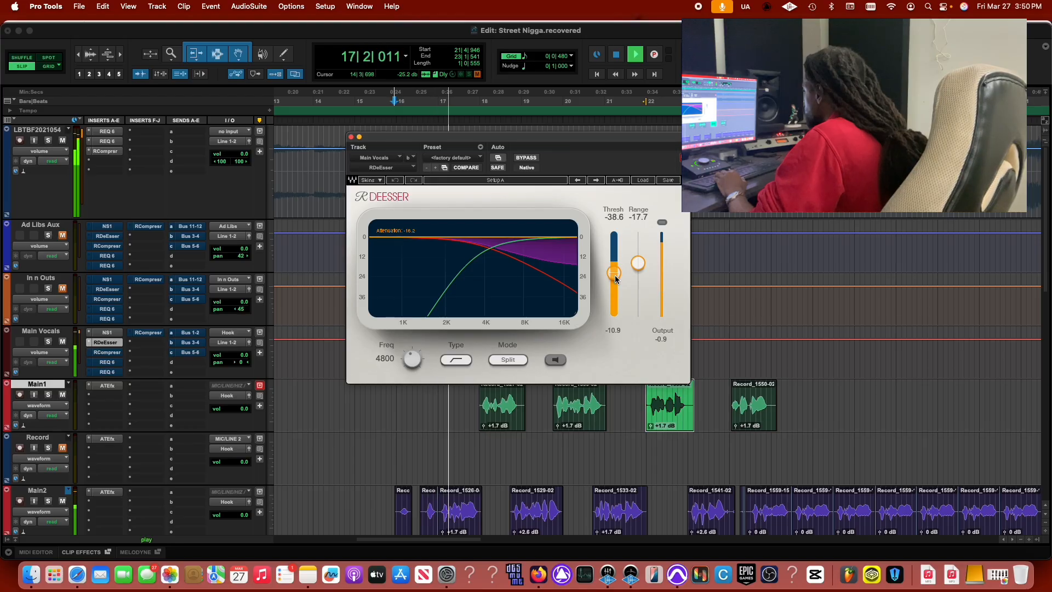
mouse_move(608, 279)
left_mouse_down()
mouse_move(614, 250)
mouse_move(609, 270)
left_mouse_up()
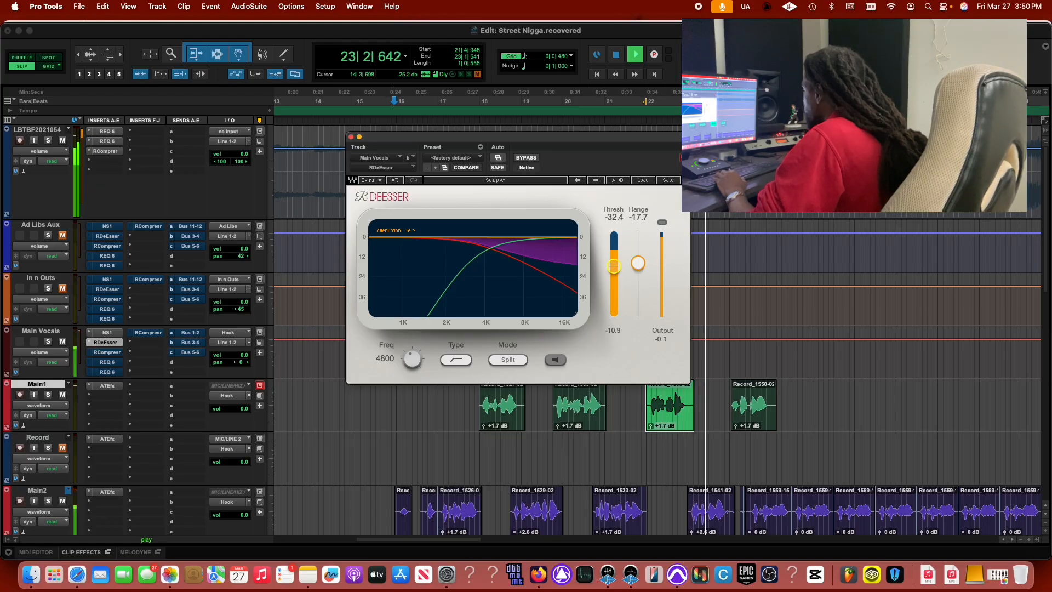
key("space")
key("space")
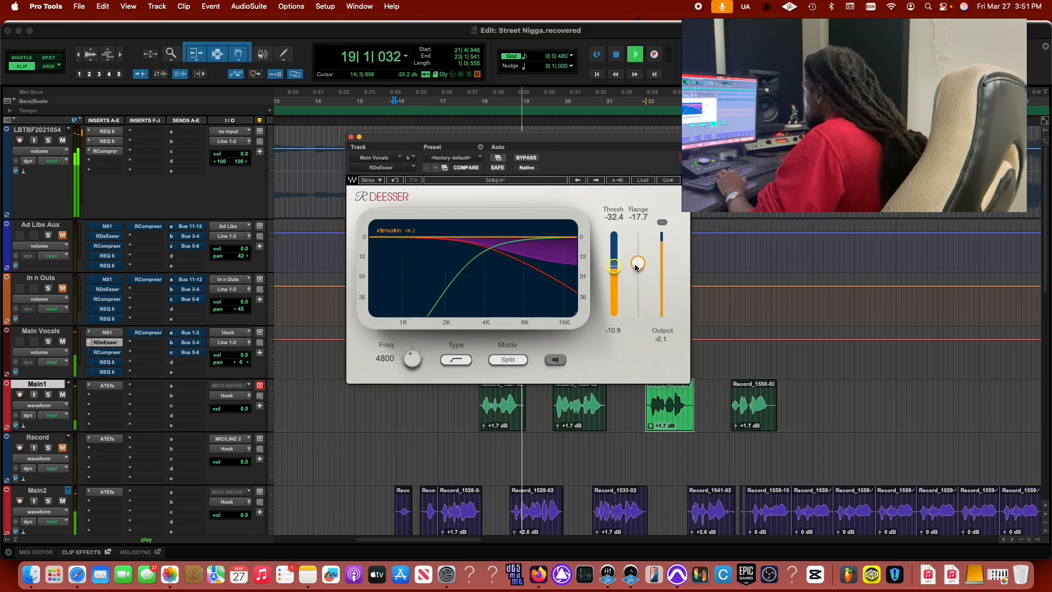
key("space")
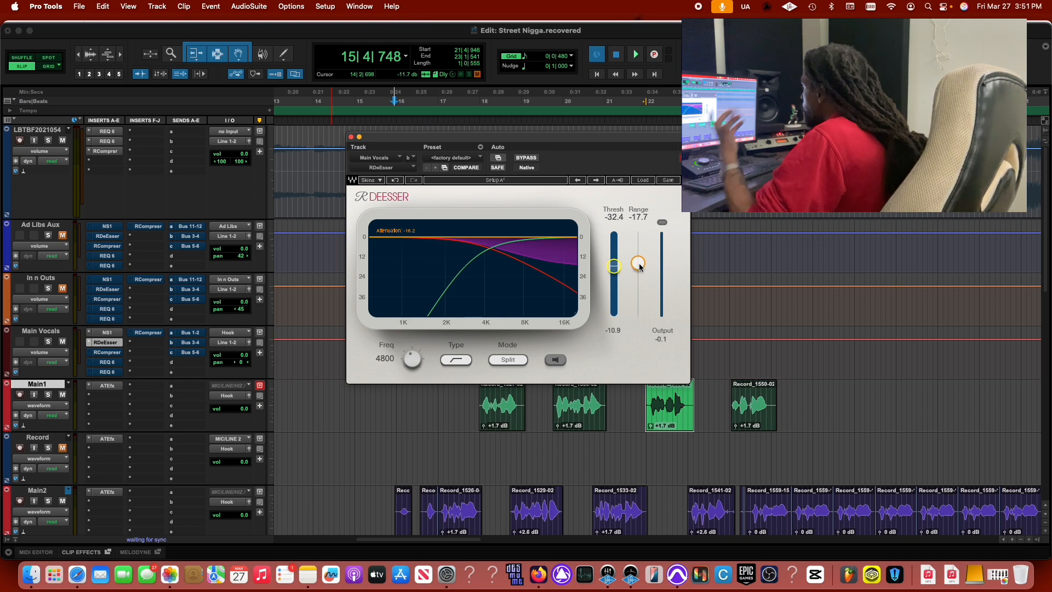
Set the Main Vocals RDeEsser range to -9.8 during playback, close the plug-in, and stop playback.
left_click(640, 267)
left_click_drag(638, 264, 638, 262)
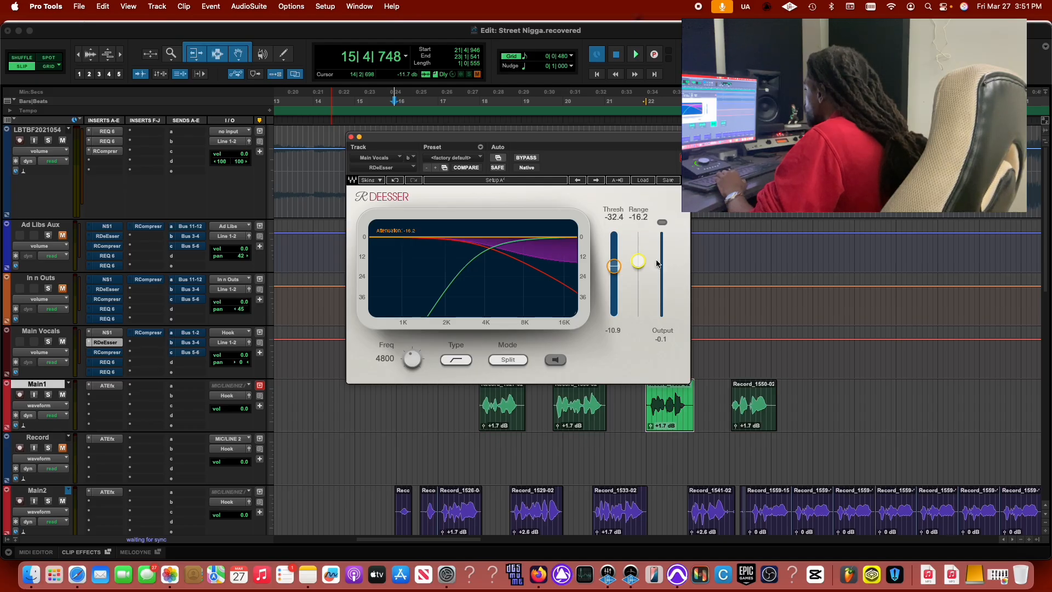
left_click_drag(639, 263, 638, 250)
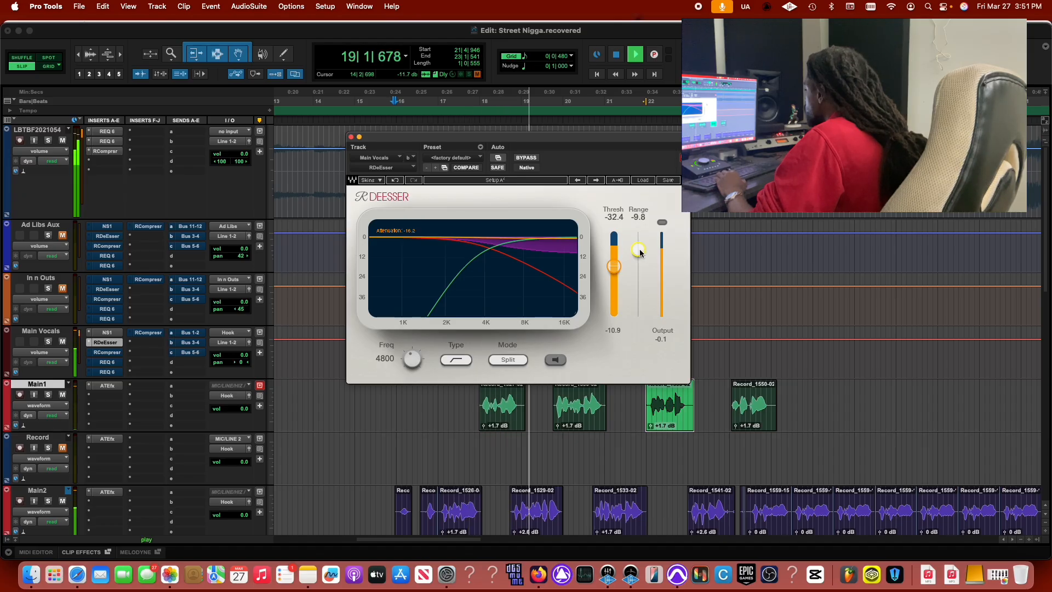
left_click(351, 138)
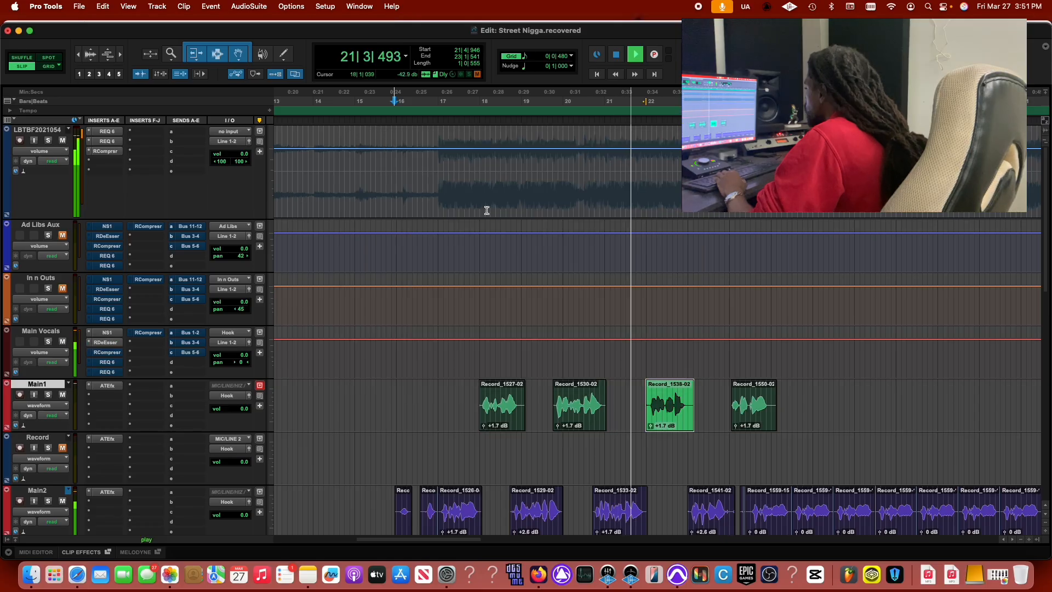
key("super+j")
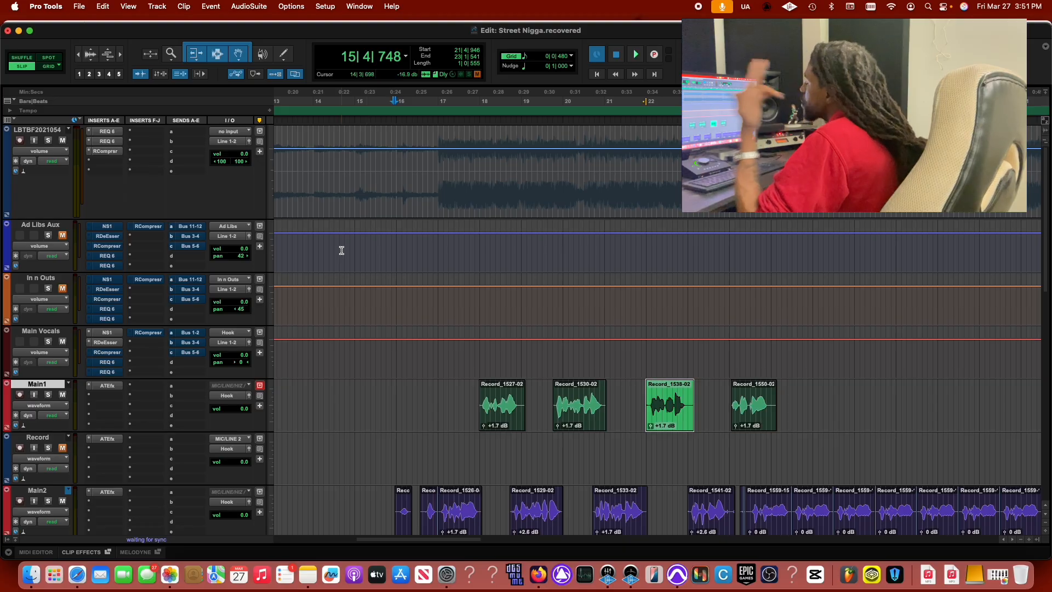
Open the RCompressor on Main Vocals, reload its factory default preset, and lower the threshold to about -10.0 during playback.
left_click(107, 352)
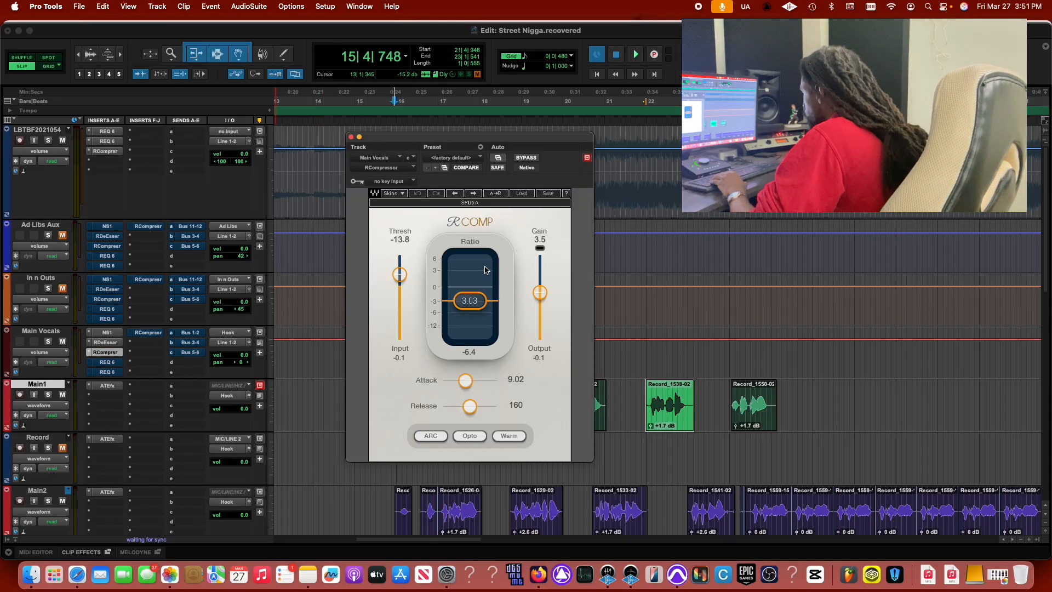
left_click(450, 158)
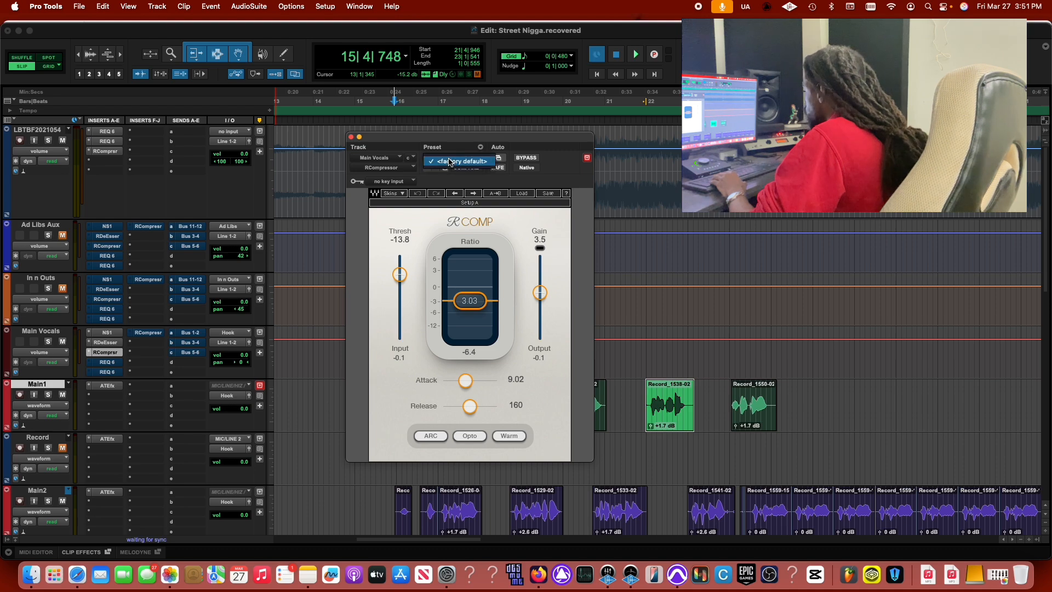
left_click(449, 162)
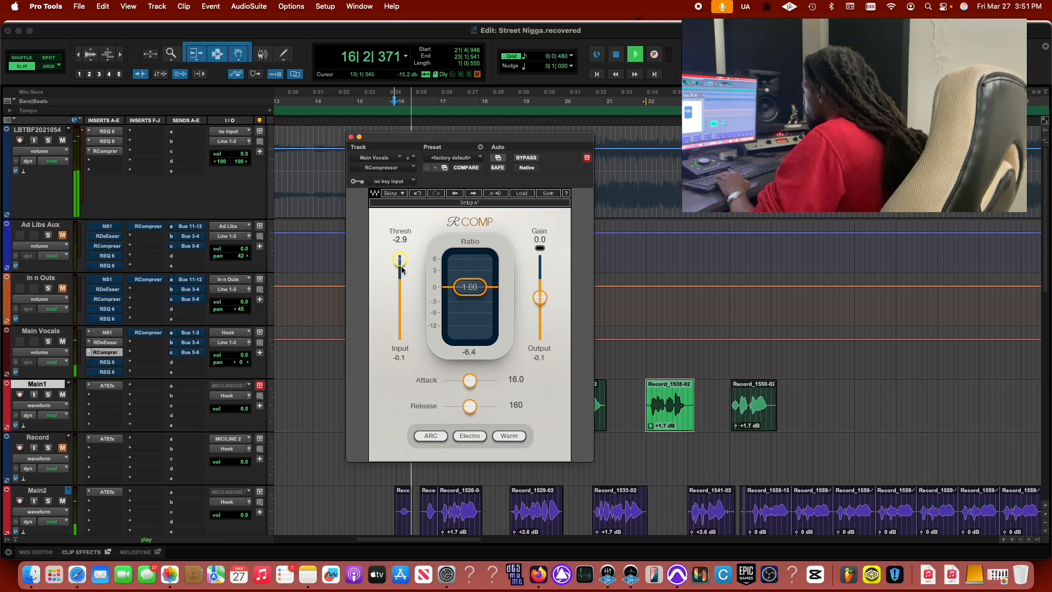
left_click_drag(402, 275, 400, 269)
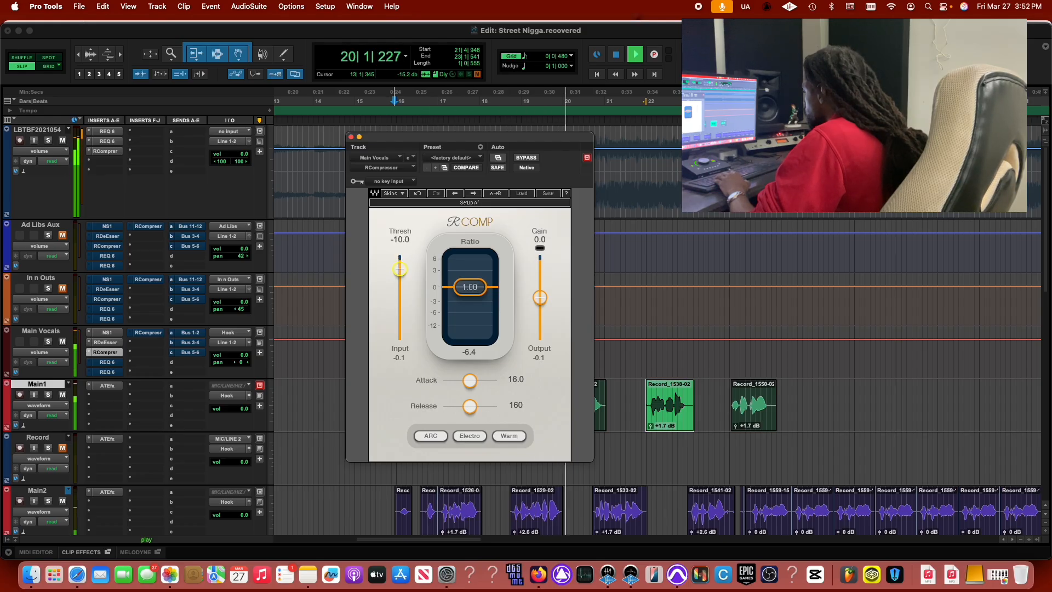
Set the Main Vocals RCompressor ratio to 1.65 and switch its release behaviour to Opto, auditioning the section.
left_click_drag(470, 286, 470, 324)
key("space")
key("space")
key("space")
key("space")
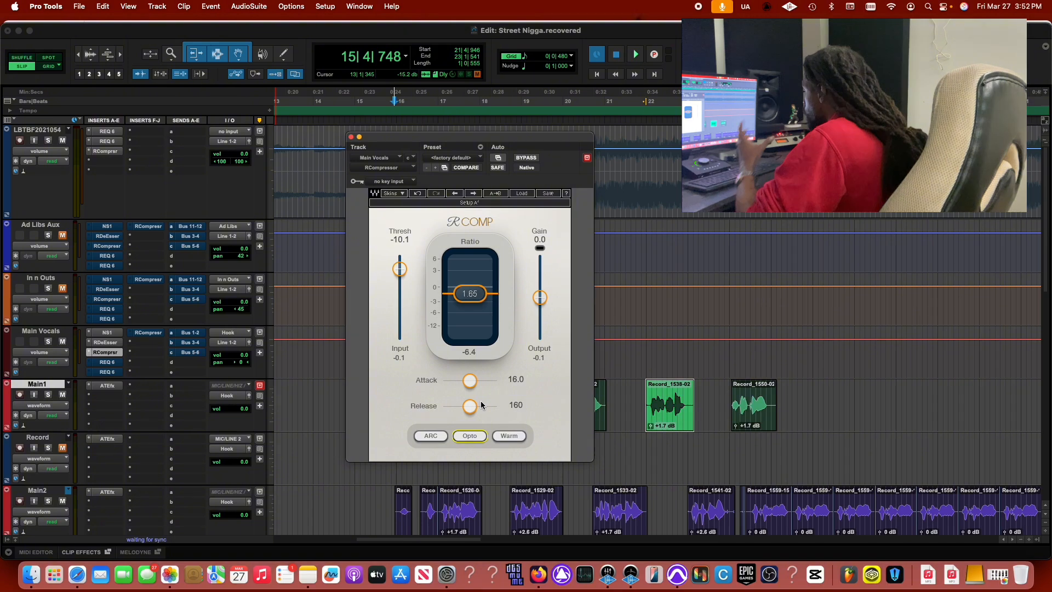
Shorten the RCompressor attack to 10.0 while replaying the vocal section.
key("space")
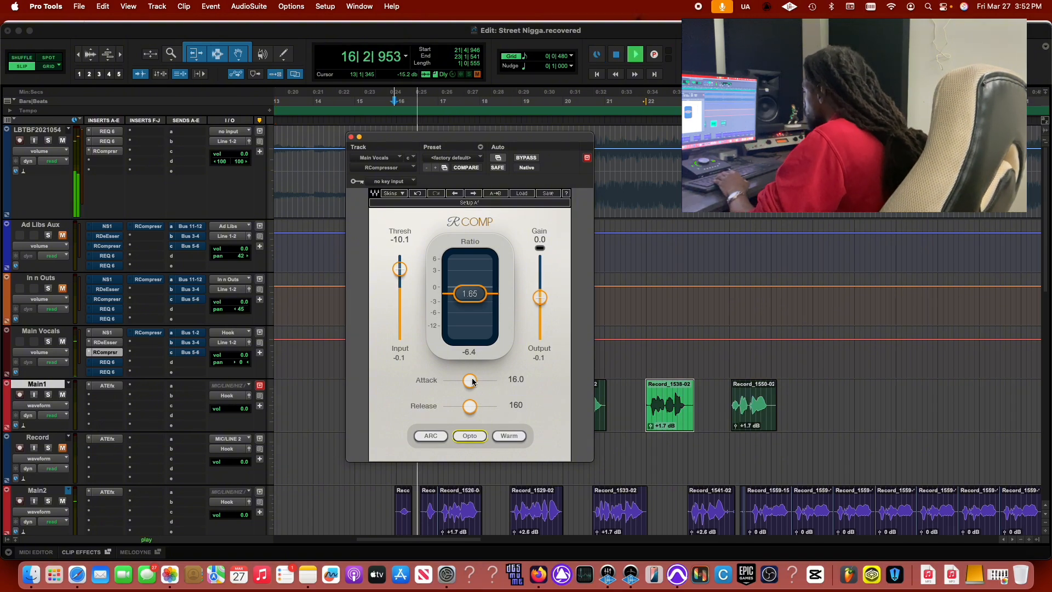
left_click_drag(472, 381, 467, 381)
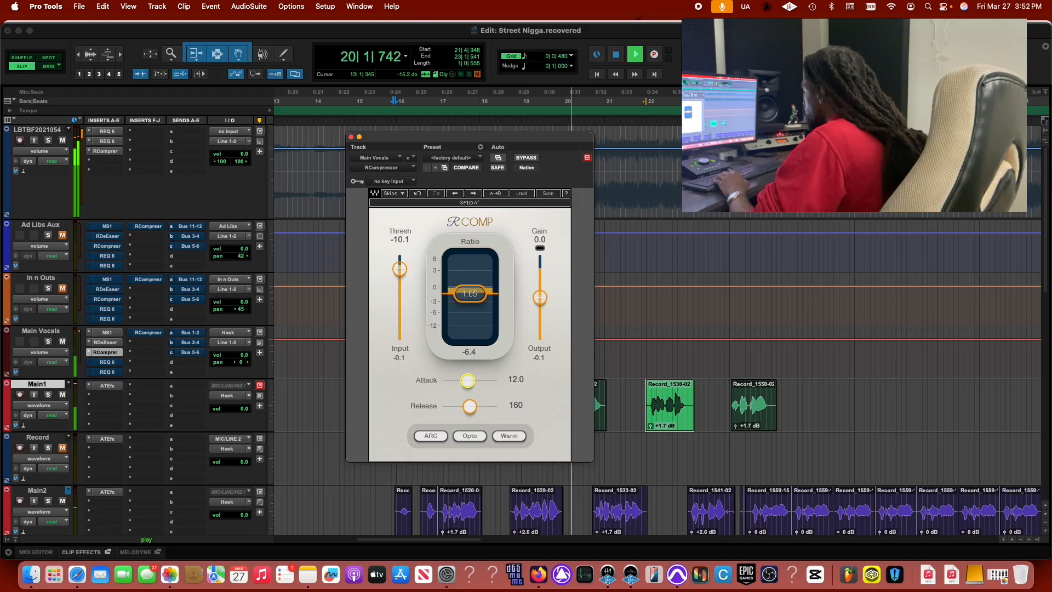
left_click_drag(469, 381, 466, 381)
left_click_drag(466, 381, 466, 382)
key("space")
key("space")
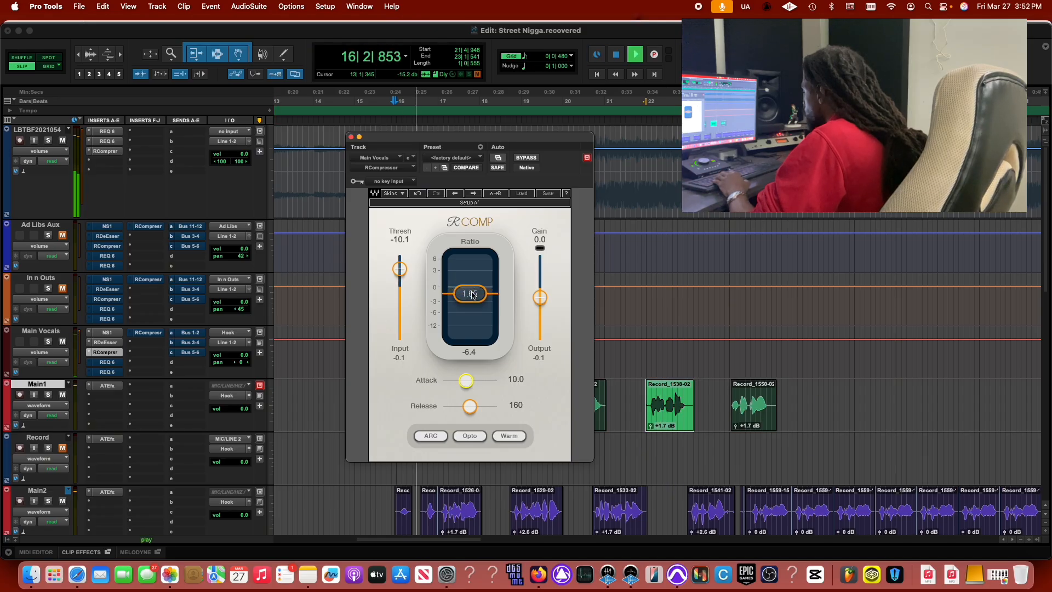
Raise the RCompressor ratio to 3.03 and set its threshold to -10.5 while the section plays.
left_click_drag(471, 294, 470, 295)
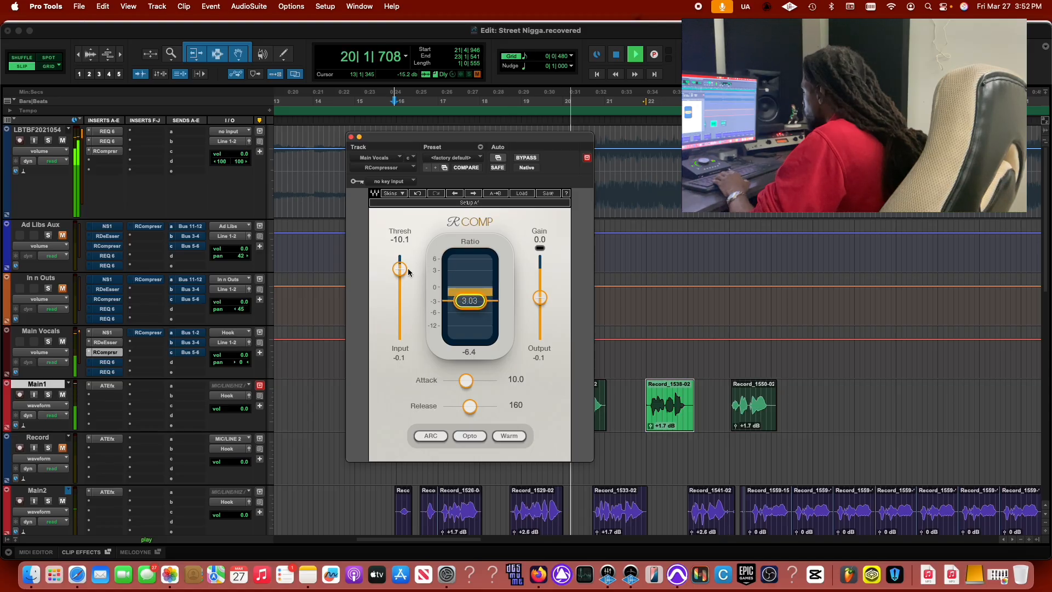
left_click_drag(400, 269, 400, 269)
key("space")
key("space")
left_click_drag(397, 273, 400, 269)
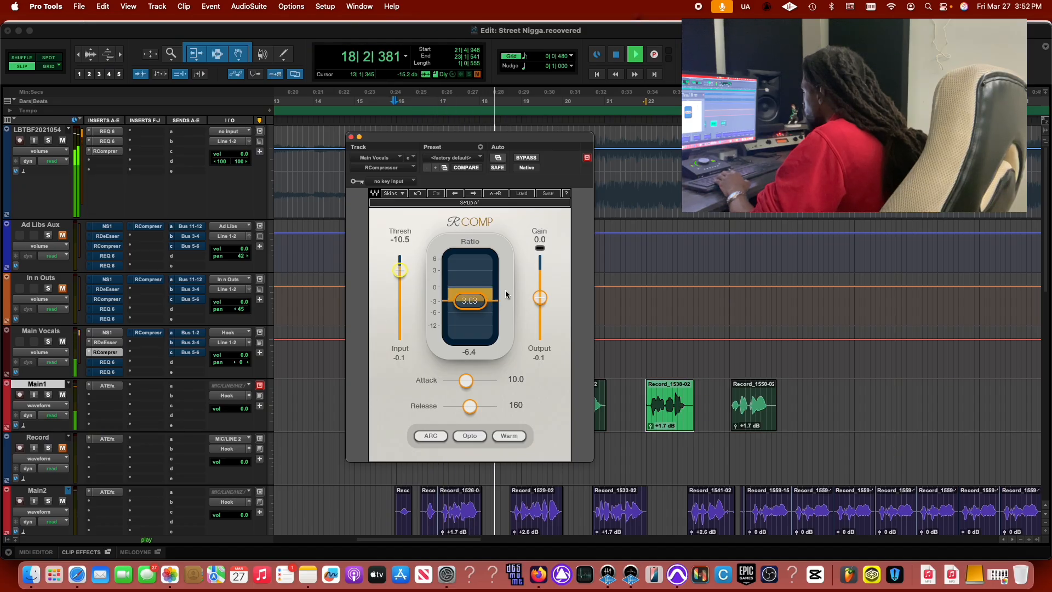
Set the RCompressor output gain to 3.1 and the threshold to -10.6 during playback, and close the plug-in.
key("space")
key("space")
left_click_drag(535, 297, 540, 293)
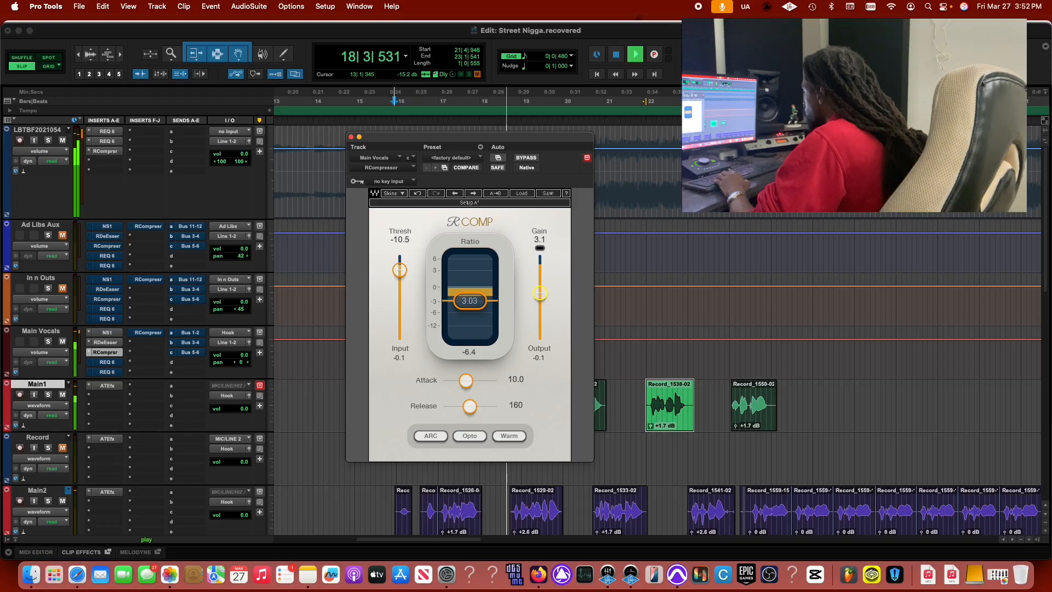
left_click_drag(403, 271, 400, 272)
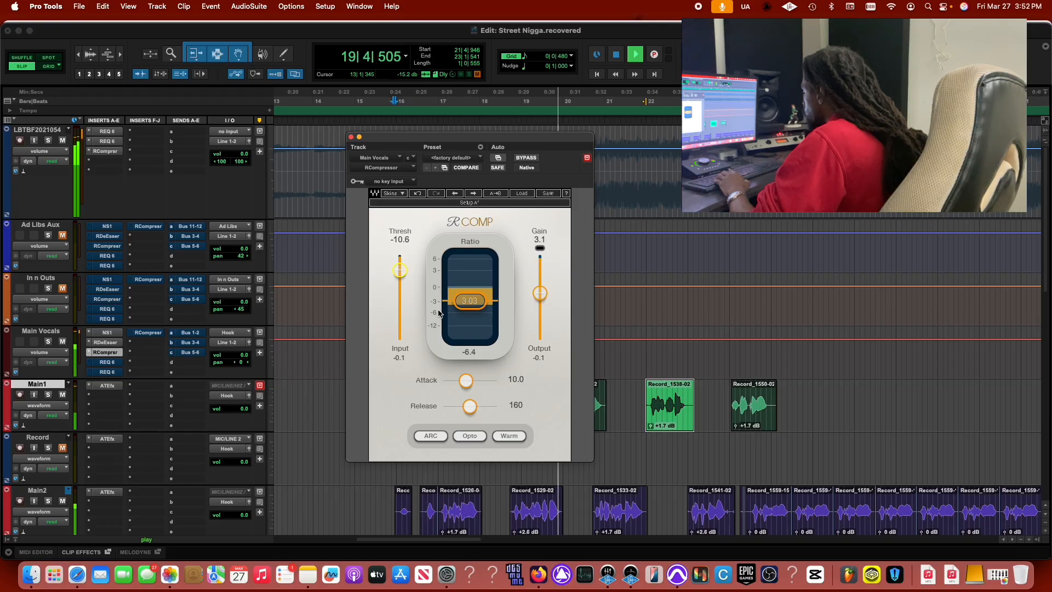
key("space")
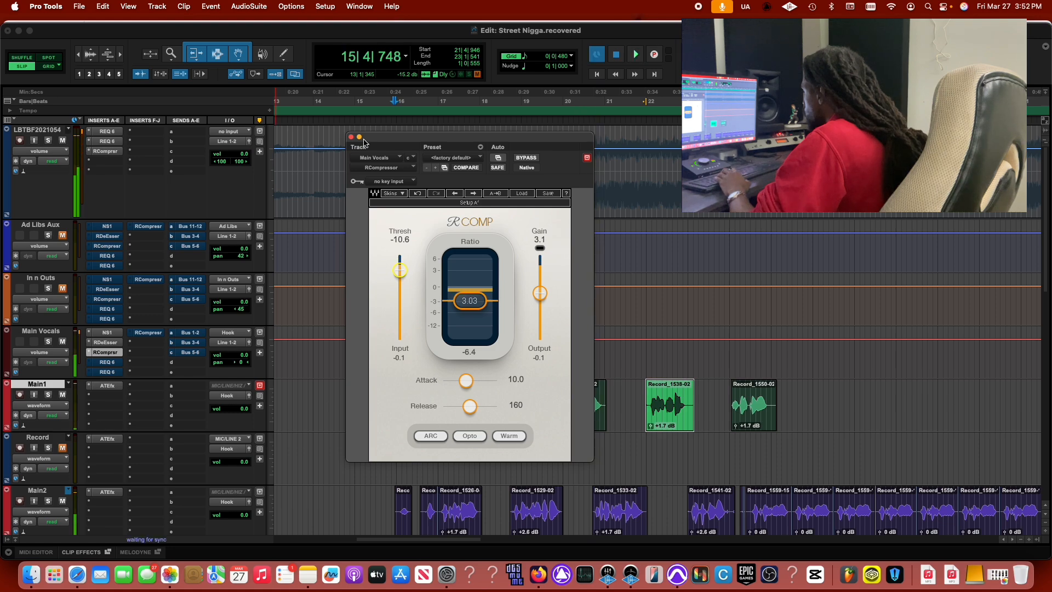
left_click(351, 137)
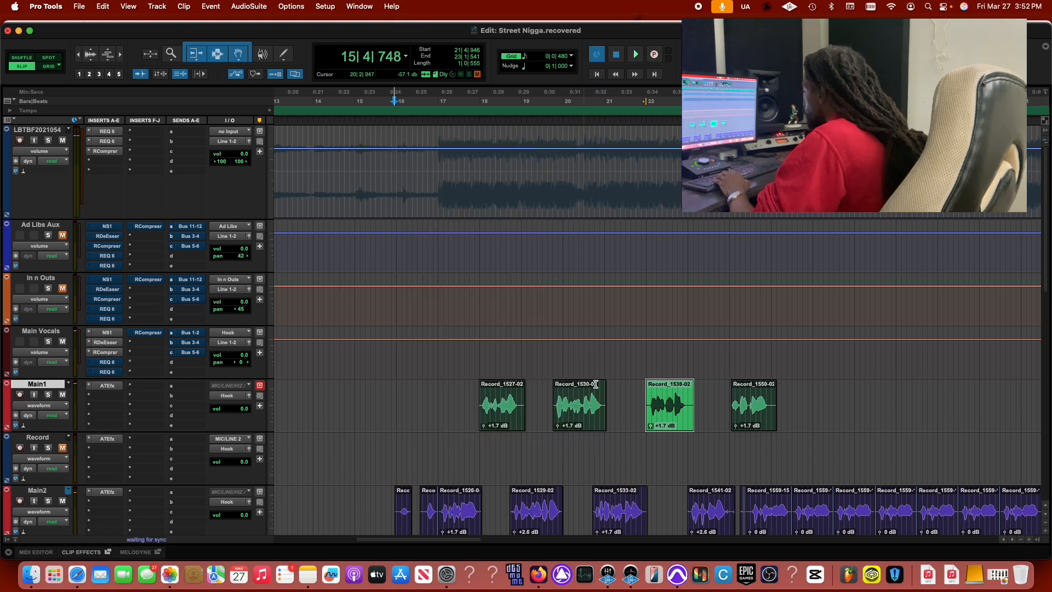
Lower the clip gain of the Record_1526 clip and Record_1529-02 on Main2 and Record_1527-02 on Main1 to +0.9 dB.
left_click(444, 532)
left_click_drag(445, 537, 446, 537)
left_click_drag(483, 426, 484, 434)
left_click(513, 535)
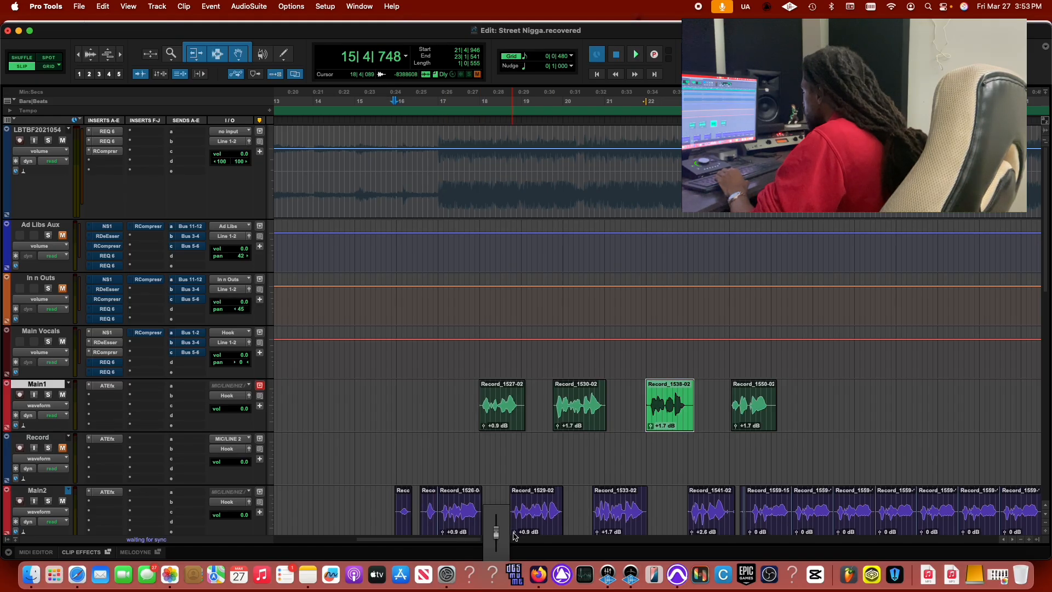
left_click_drag(513, 532, 514, 533)
Lower the clip gain of Record_1530-02 and Record_1538-02 on Main1 and Record_1533-02 and Record_1541-02 on Main2 to +0.9 dB.
left_click(559, 426)
left_click_drag(560, 431, 560, 431)
left_click_drag(598, 534, 598, 537)
left_click_drag(651, 426, 652, 430)
left_click_drag(693, 533, 694, 534)
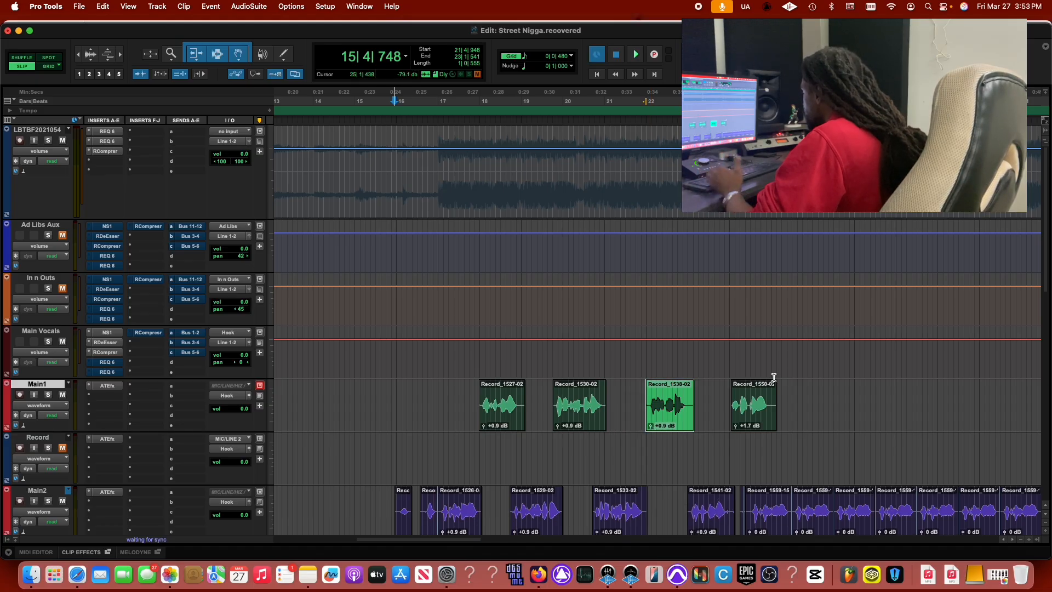
Replay the section, set the Main Vocals RCompressor gain to 3.0, close the plug-in, and stop playback.
key("space")
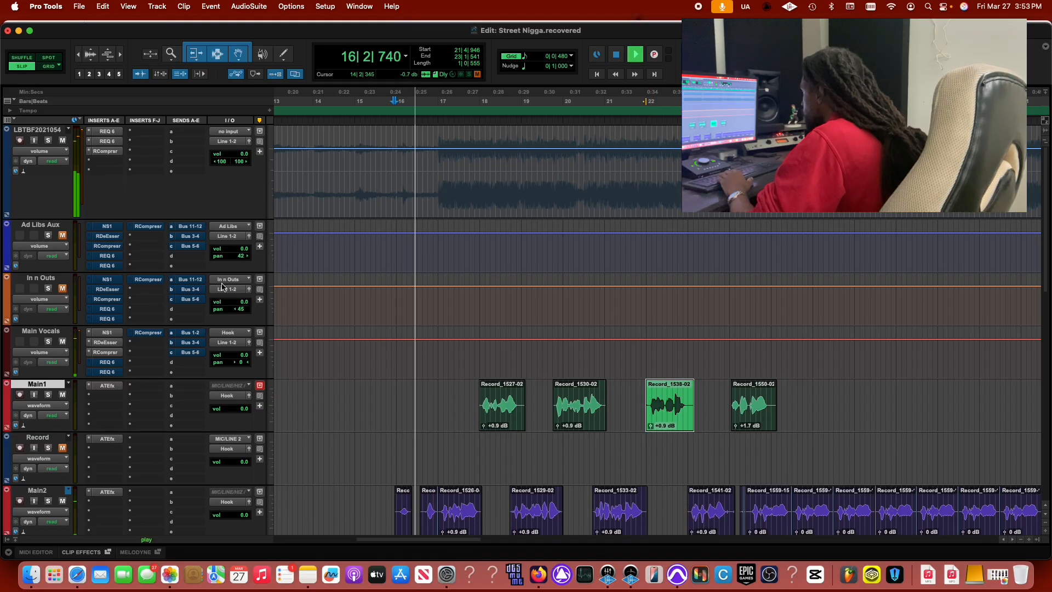
left_click(104, 352)
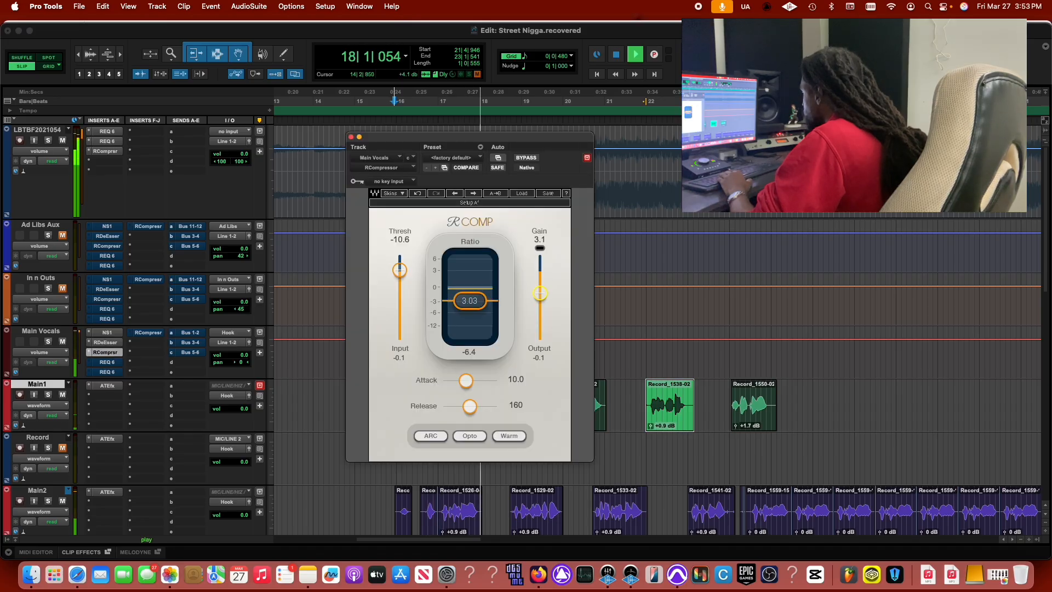
left_click_drag(540, 293, 539, 294)
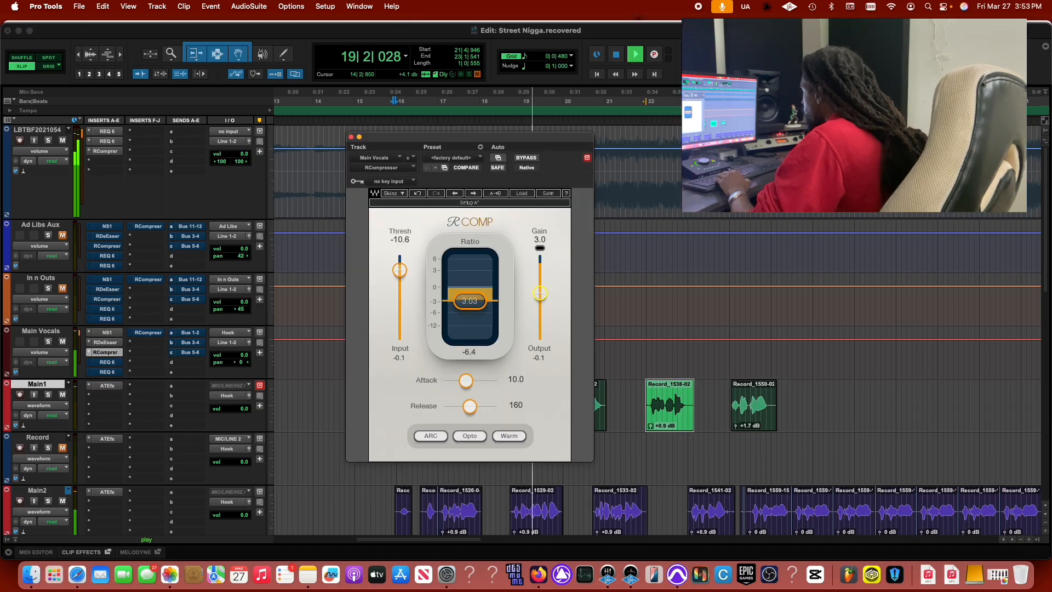
left_click(351, 136)
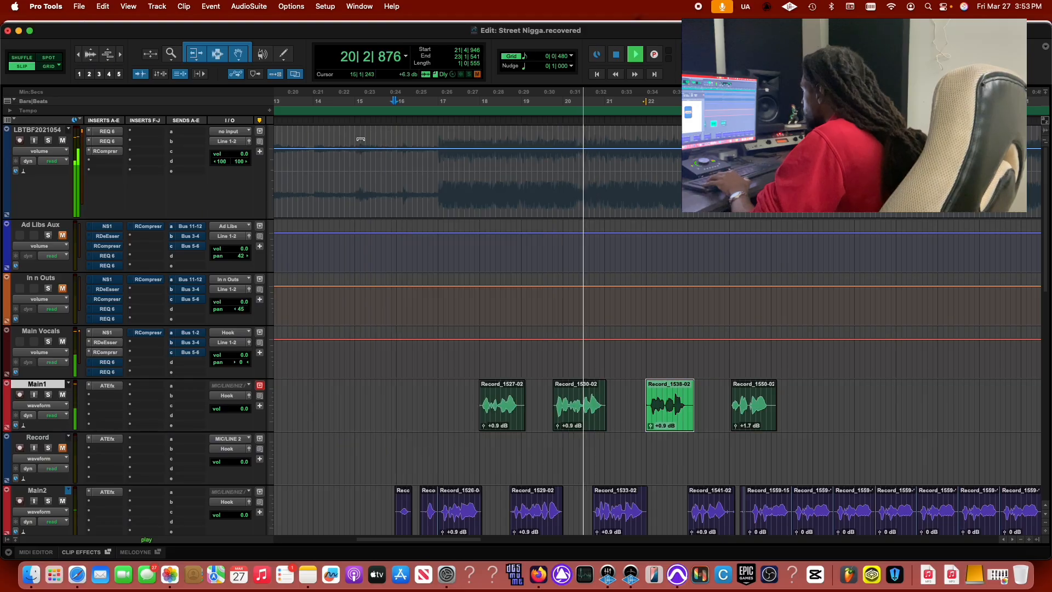
key("space")
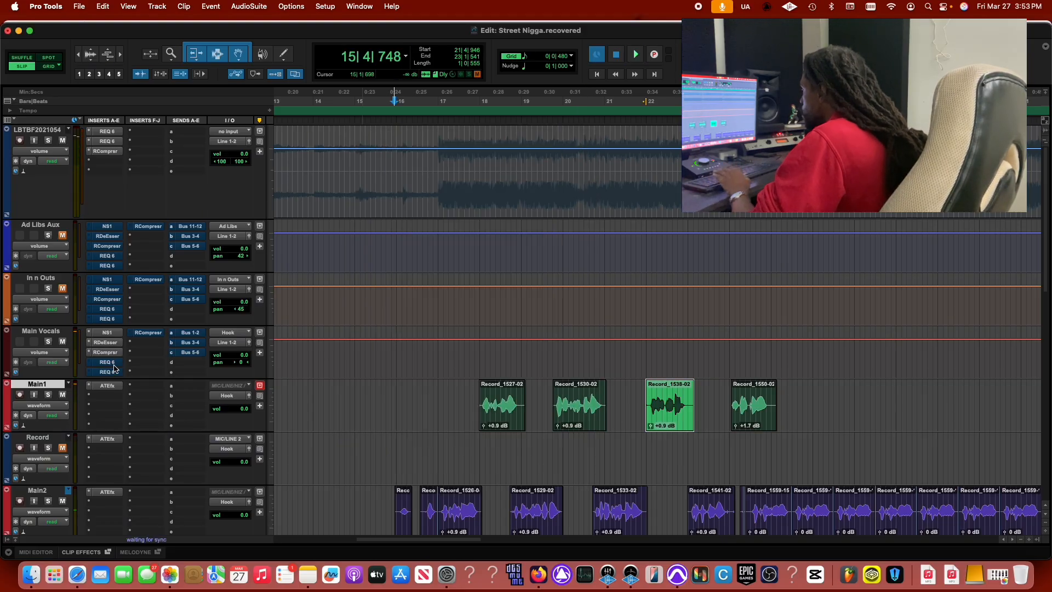
Activate the first REQ 6 on Main Vocals, set its band 1 low cut to 130 Hz, and consult the beat's second REQ 6.
left_click(113, 364)
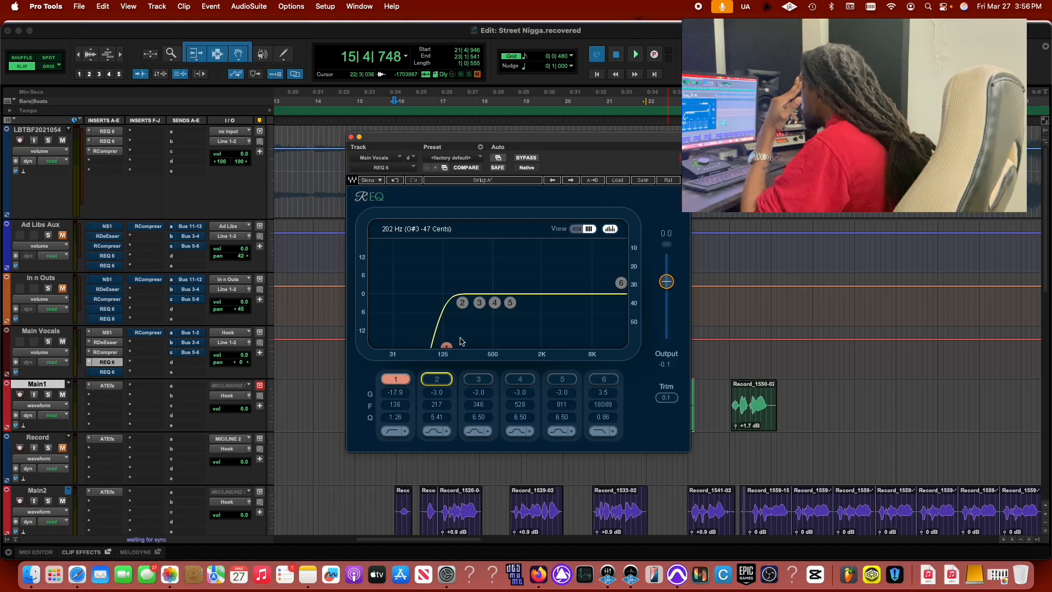
mouse_move(447, 348)
left_mouse_down()
mouse_move(398, 344)
mouse_move(441, 345)
left_mouse_up()
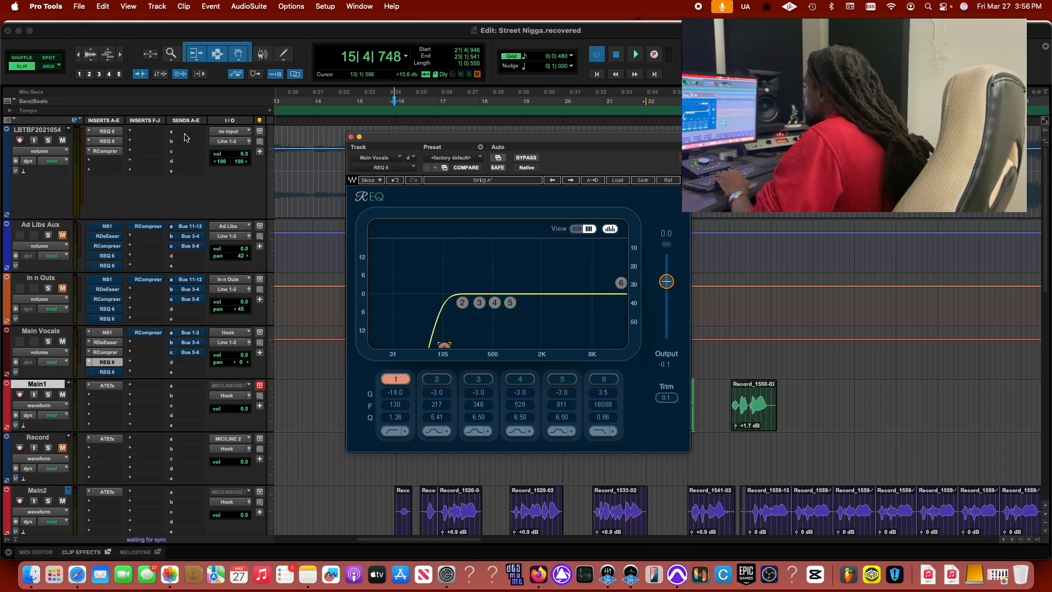
left_click(106, 143)
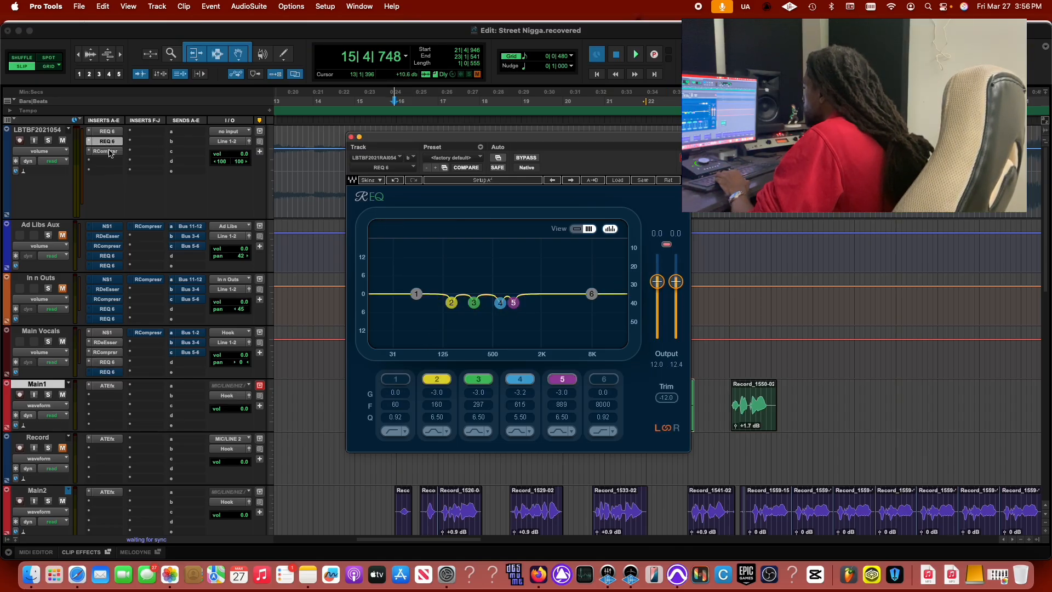
left_click(106, 362)
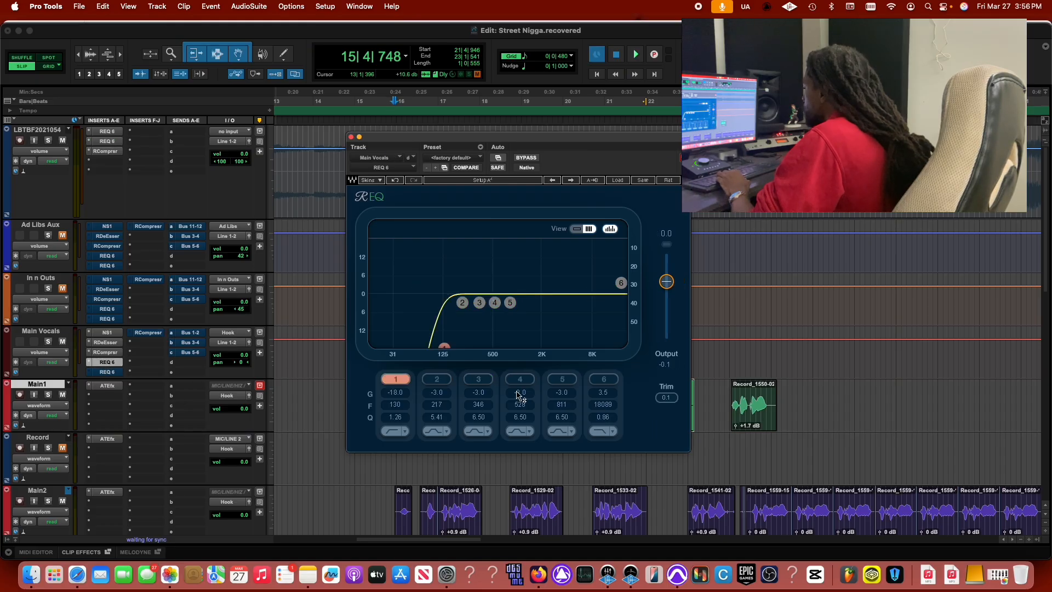
During playback, enable band 2 of the Main Vocals REQ 6 at 160 Hz with Q 6.50 and a -3.0 dB cut.
key("space")
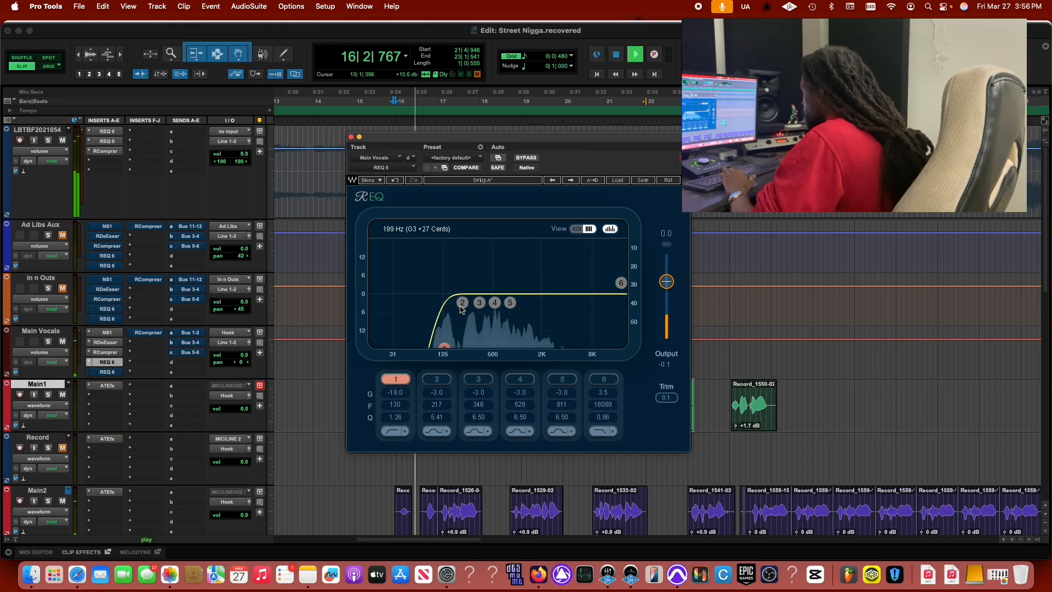
left_click_drag(462, 303, 452, 242)
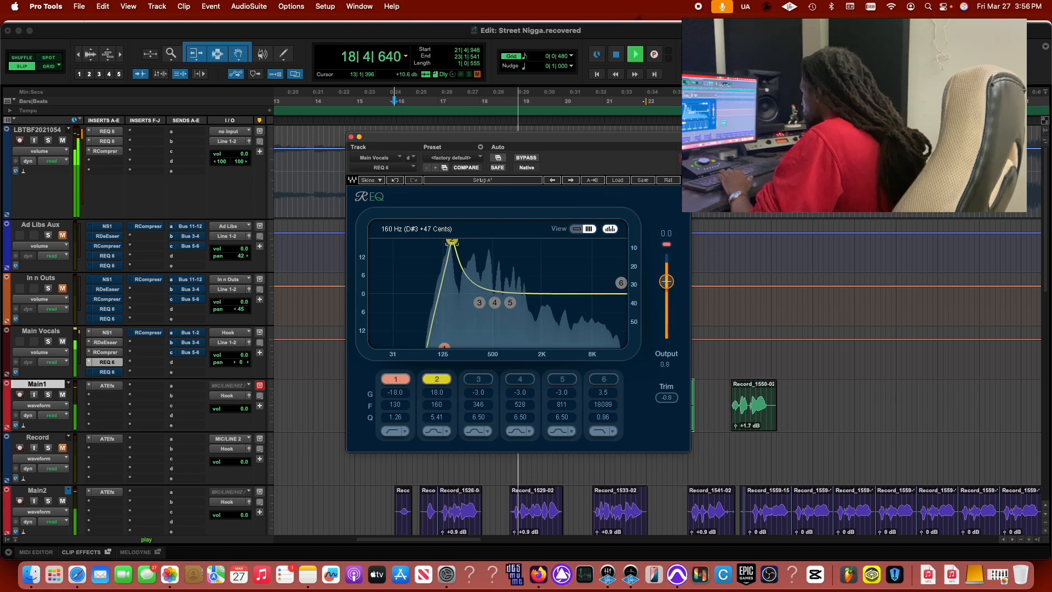
left_click_drag(442, 419, 443, 383)
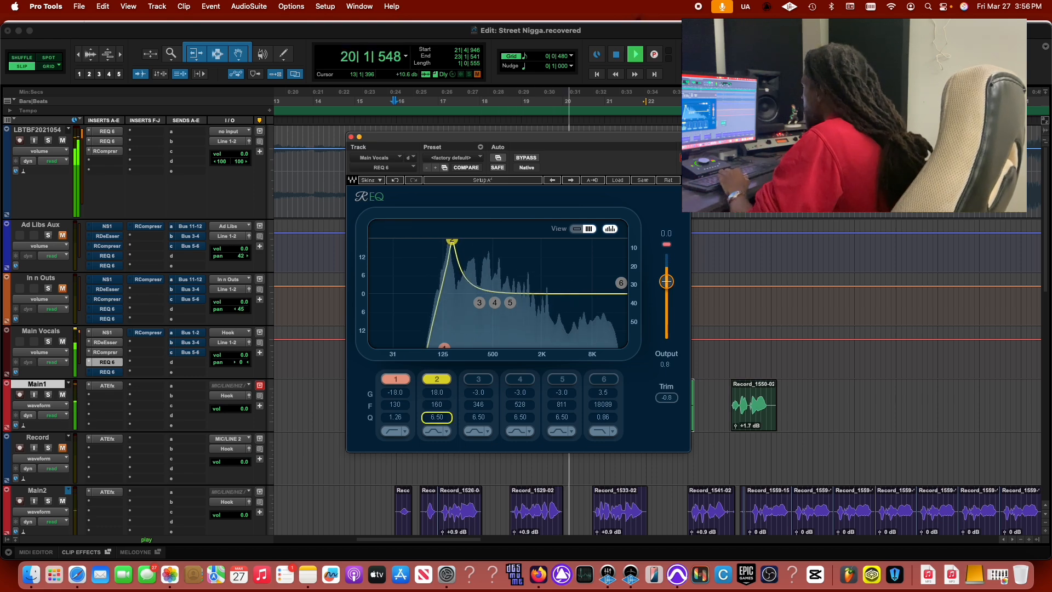
left_click_drag(452, 242, 452, 242)
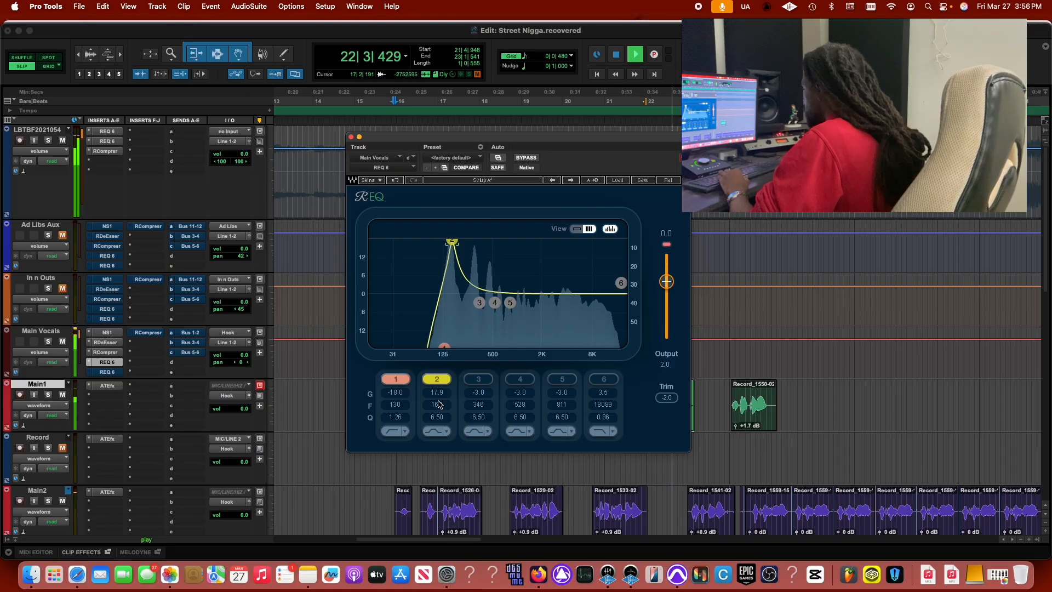
left_click_drag(442, 396, 442, 448)
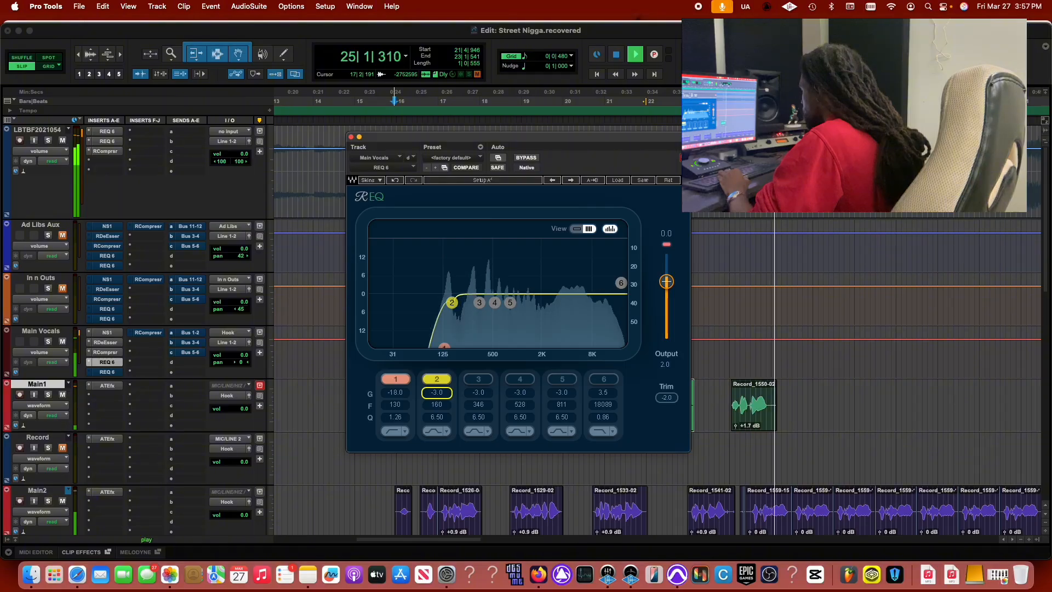
Try cuts of about -3 dB on bands 3, 4 and 5 of the Main Vocals REQ 6 at 300, 493 and 722 Hz.
left_click_drag(479, 302, 476, 241)
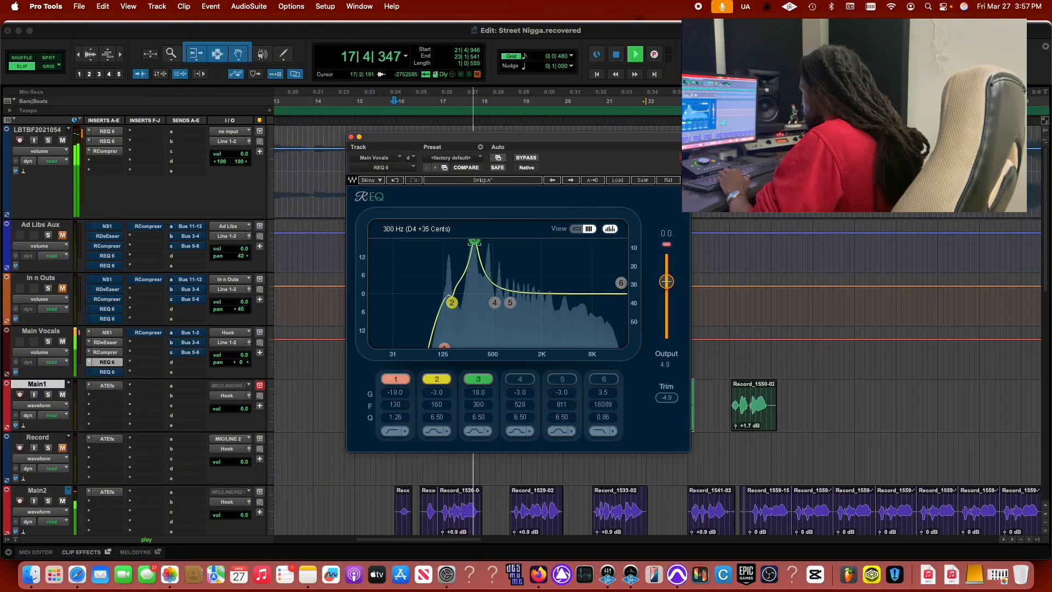
left_click_drag(478, 393, 478, 406)
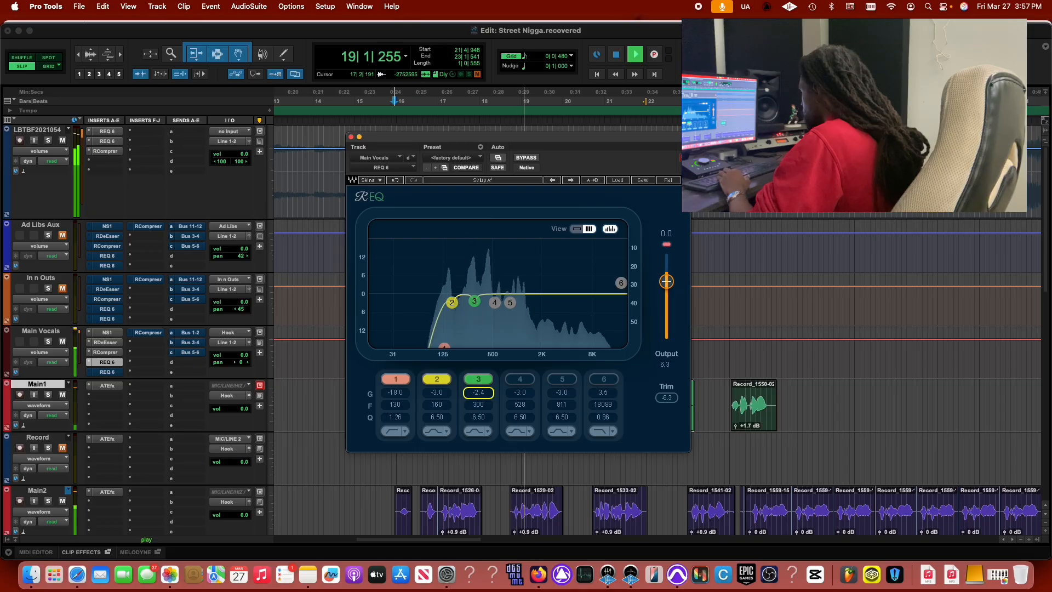
left_click_drag(495, 302, 493, 241)
left_click_drag(528, 393, 527, 417)
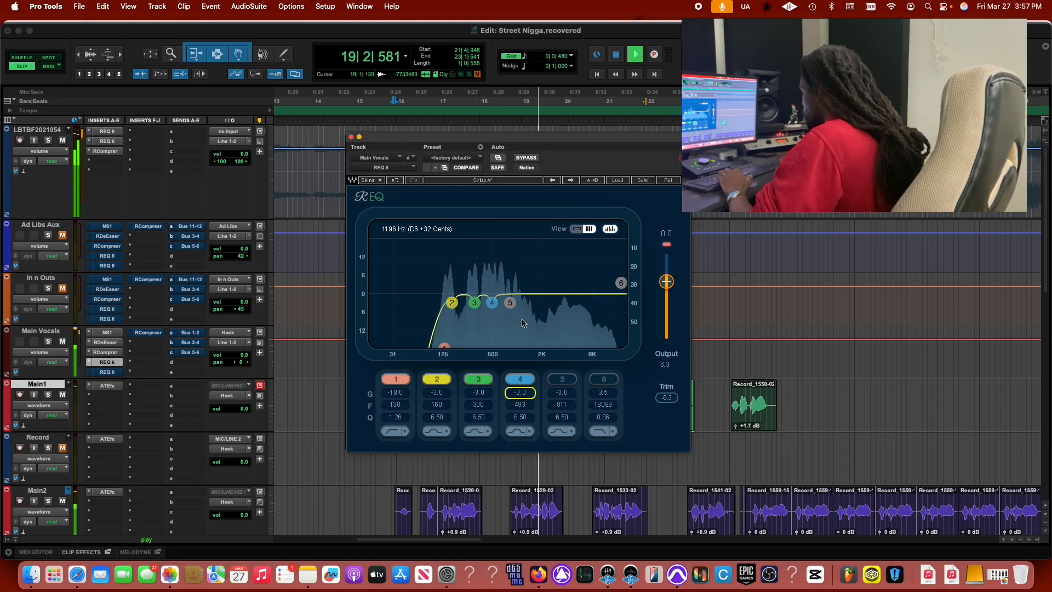
left_click_drag(510, 303, 506, 241)
left_click_drag(569, 394, 568, 430)
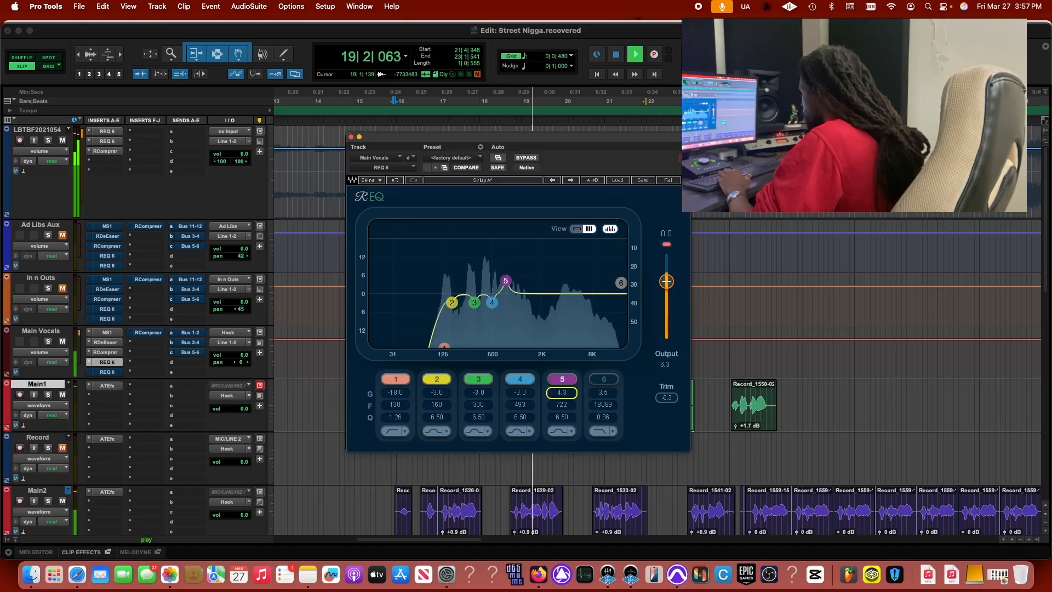
key("space")
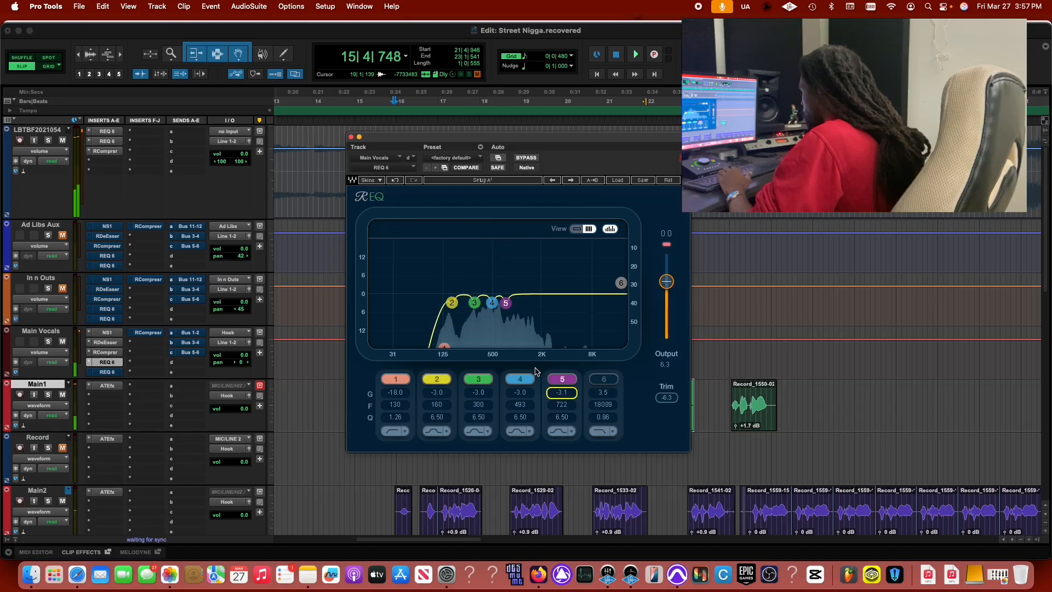
Bypass bands 3, 4 and 5, recheck band 2 at 160 Hz with a -3.0 dB cut during playback, and set band 1's Q to 1.14.
left_click(562, 378)
left_click(517, 378)
left_click(478, 378)
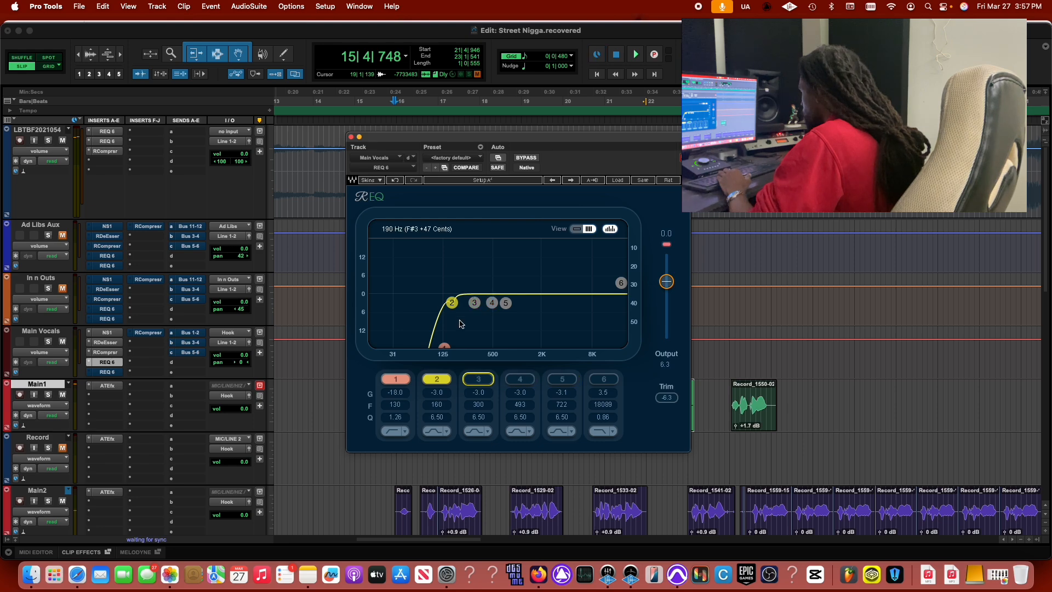
key("space")
left_click_drag(452, 302, 452, 241)
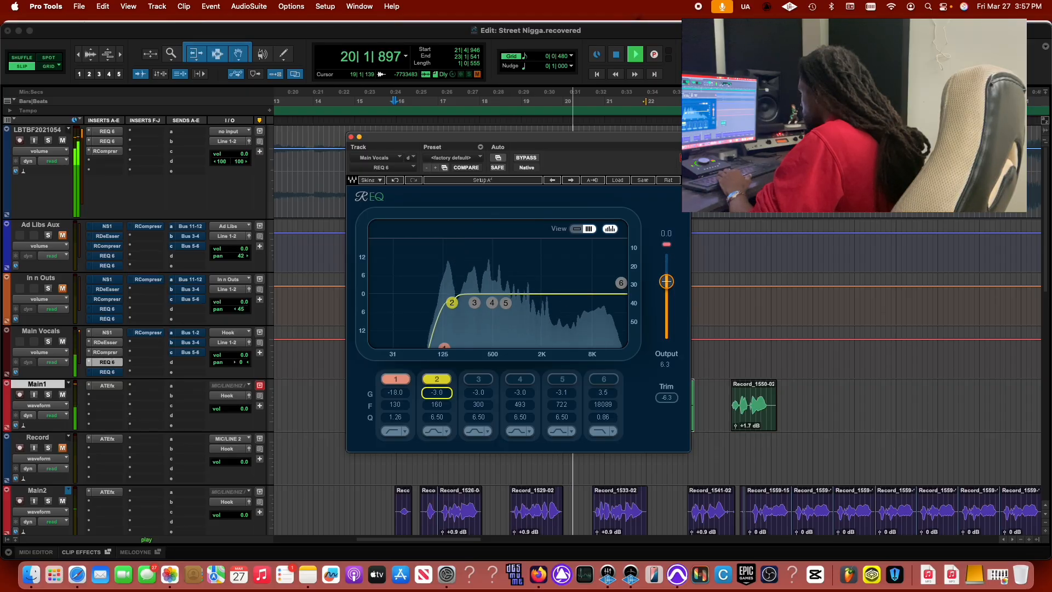
key("space")
key("space")
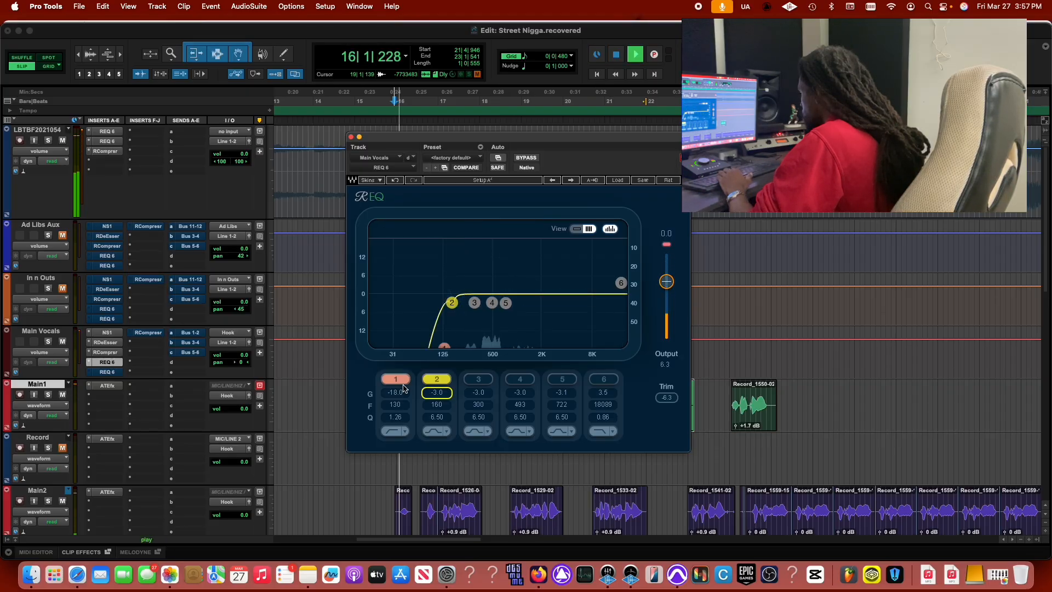
left_click_drag(395, 417, 395, 421)
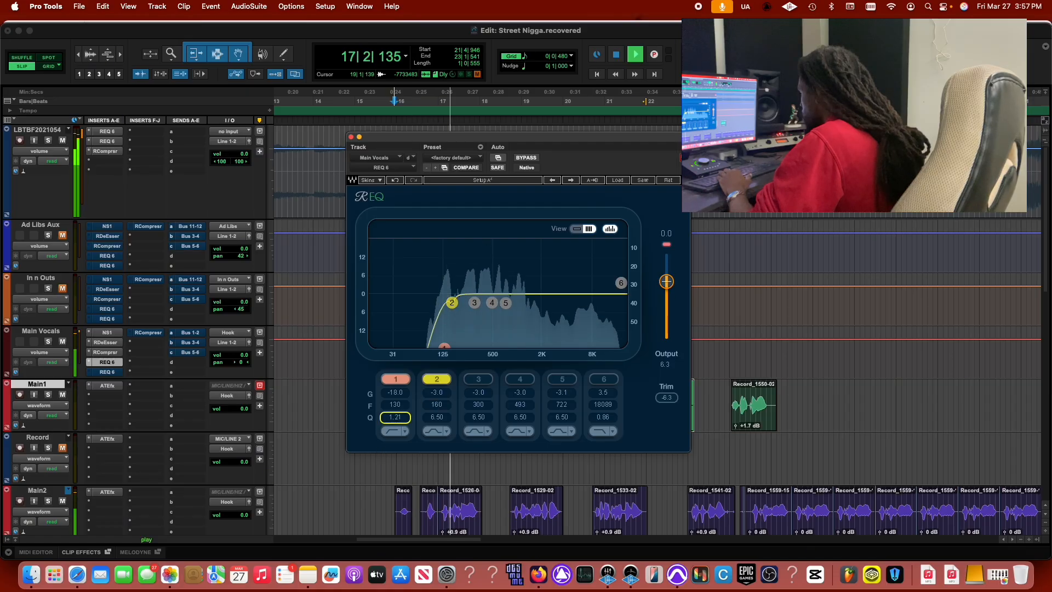
Sweep band 3 during playback and settle it at 410 Hz with a -3.0 dB cut, leaving band 4 bypassed.
left_click_drag(475, 302, 471, 240)
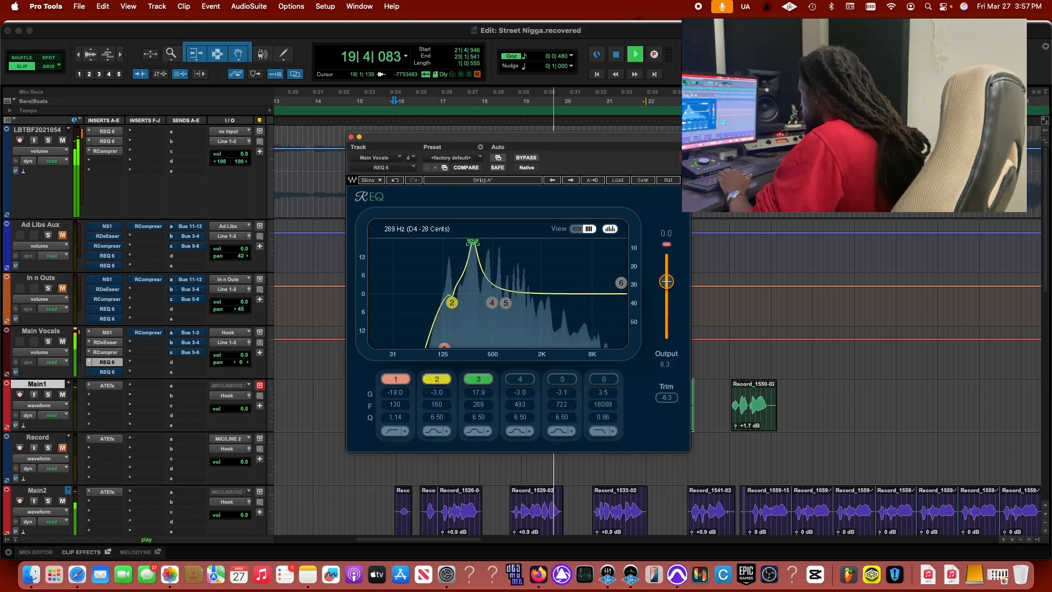
left_click_drag(481, 398, 481, 432)
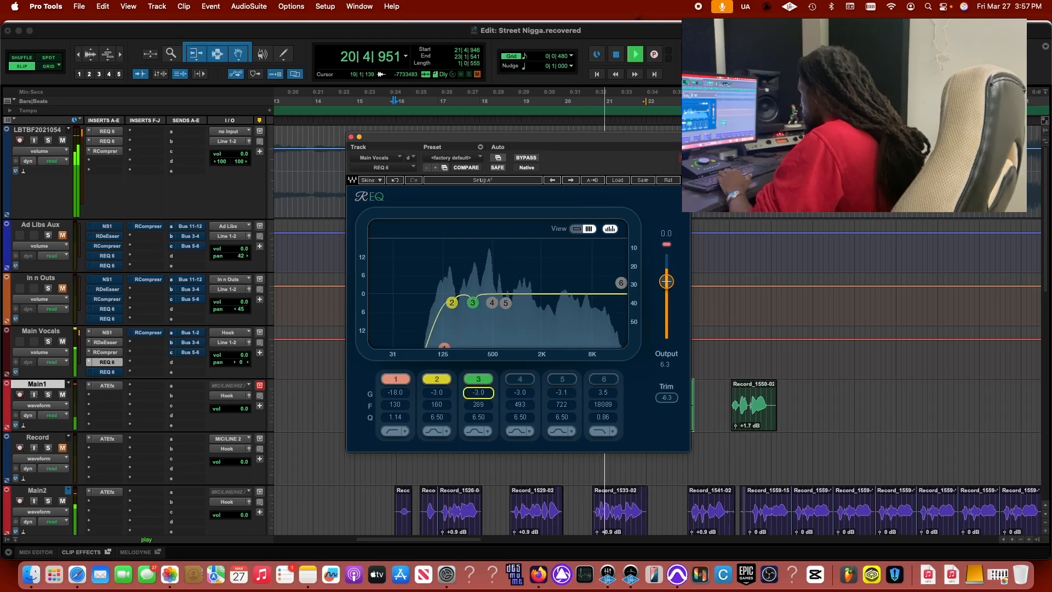
mouse_move(494, 300)
left_mouse_down()
mouse_move(489, 241)
mouse_move(492, 303)
left_mouse_up()
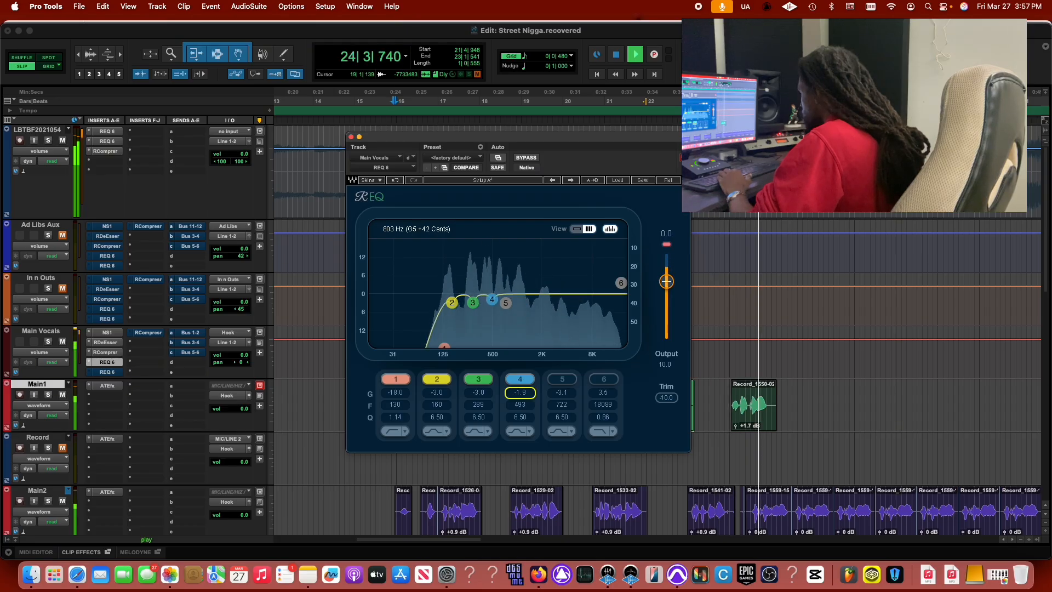
left_click_drag(472, 302, 483, 242)
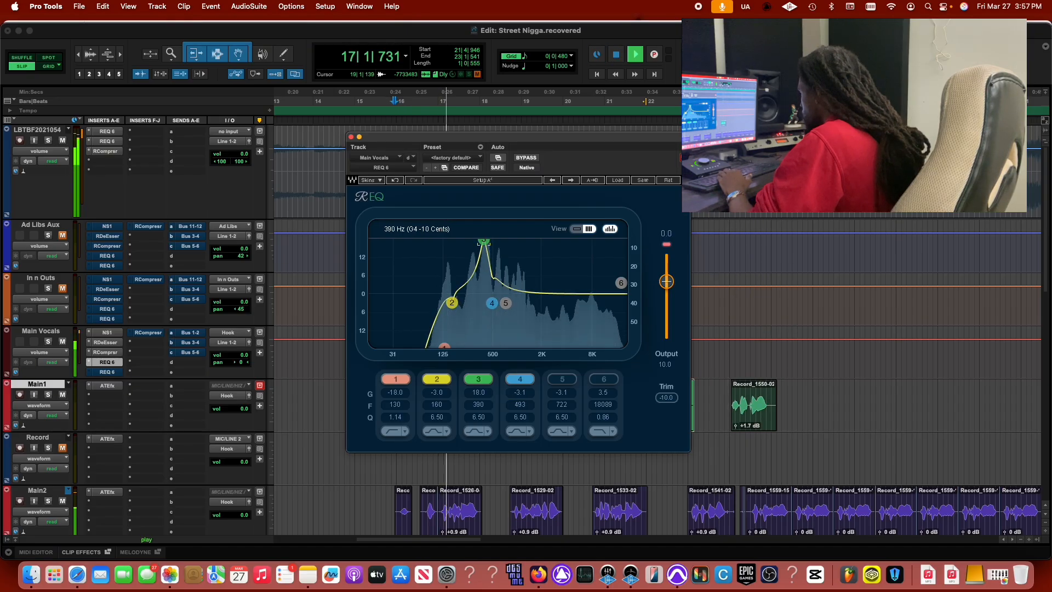
double_click(491, 307)
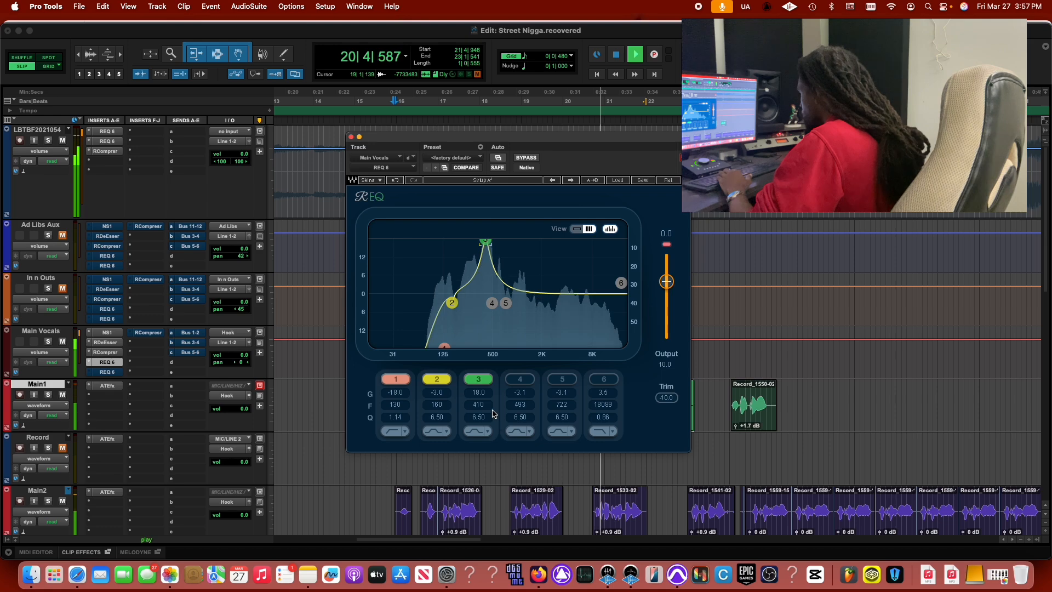
left_click_drag(478, 393, 479, 417)
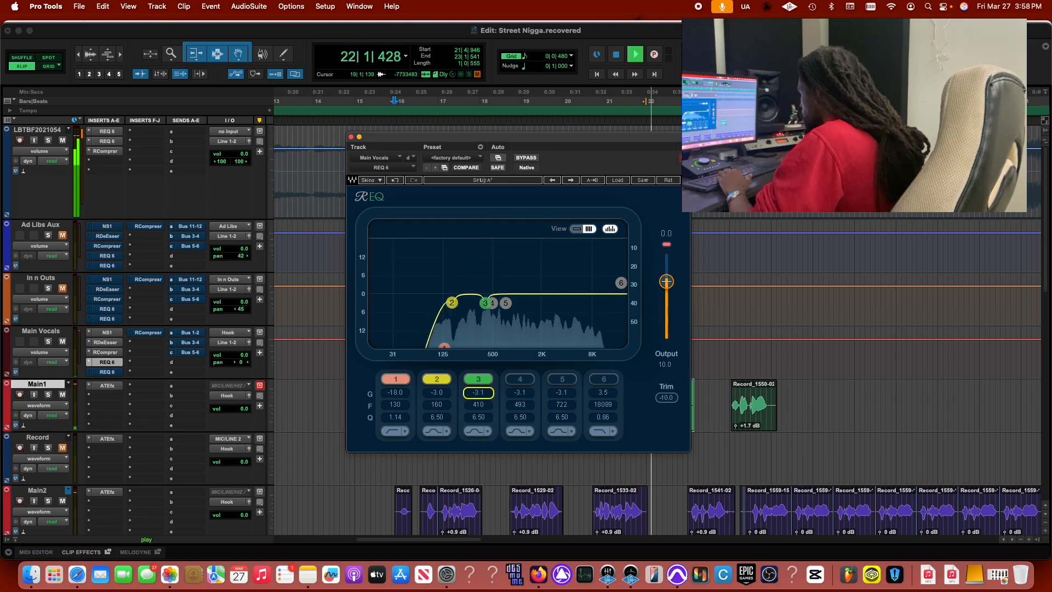
Enable bands 4 and 5 at 550 Hz and 903 Hz with -3.0 dB cuts, then stop playback.
left_click_drag(492, 303, 496, 241)
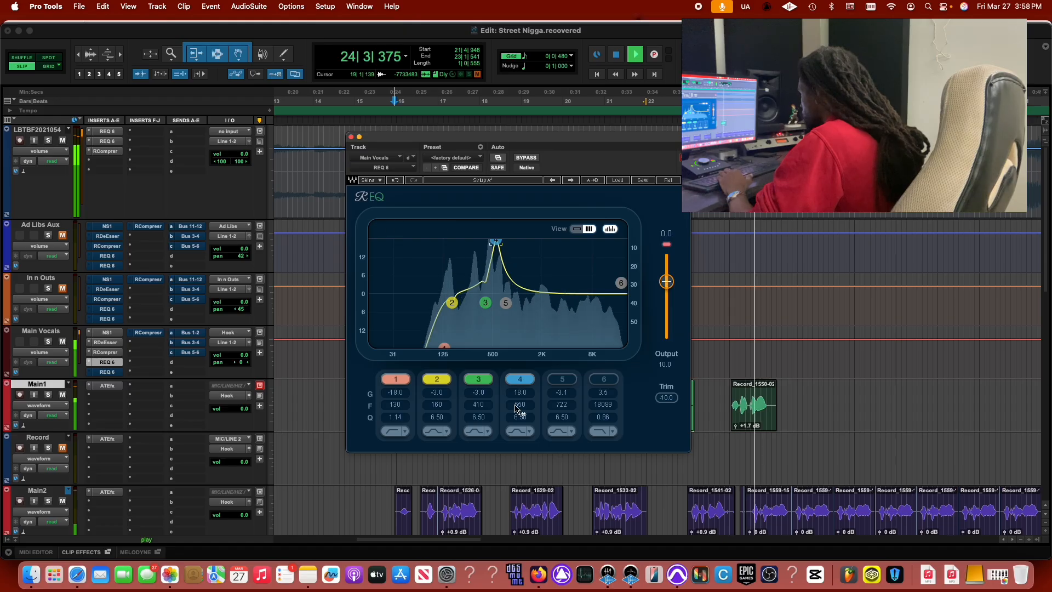
left_click_drag(520, 392, 520, 416)
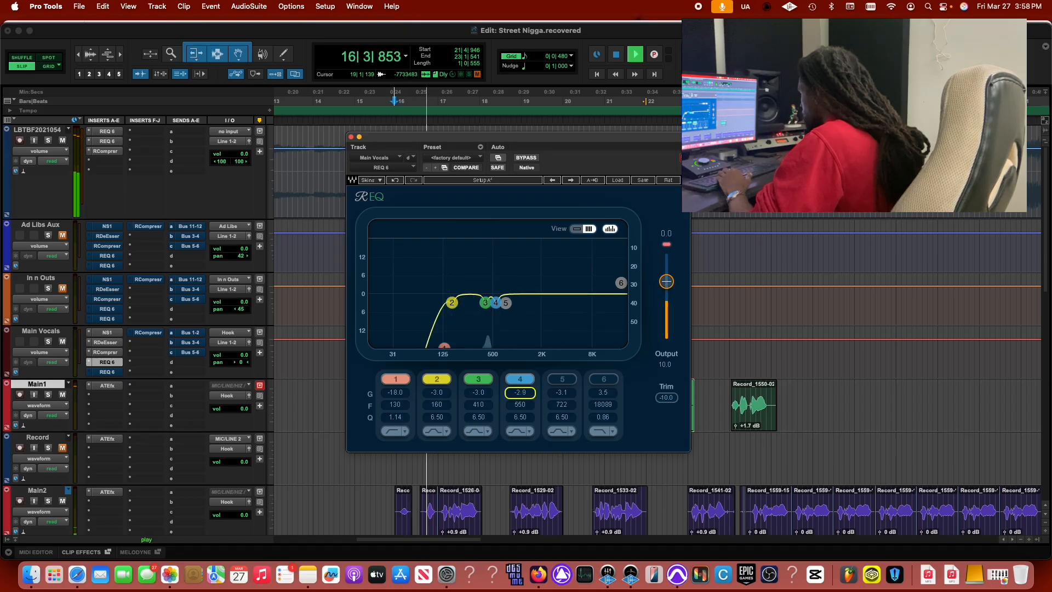
left_click_drag(505, 302, 513, 241)
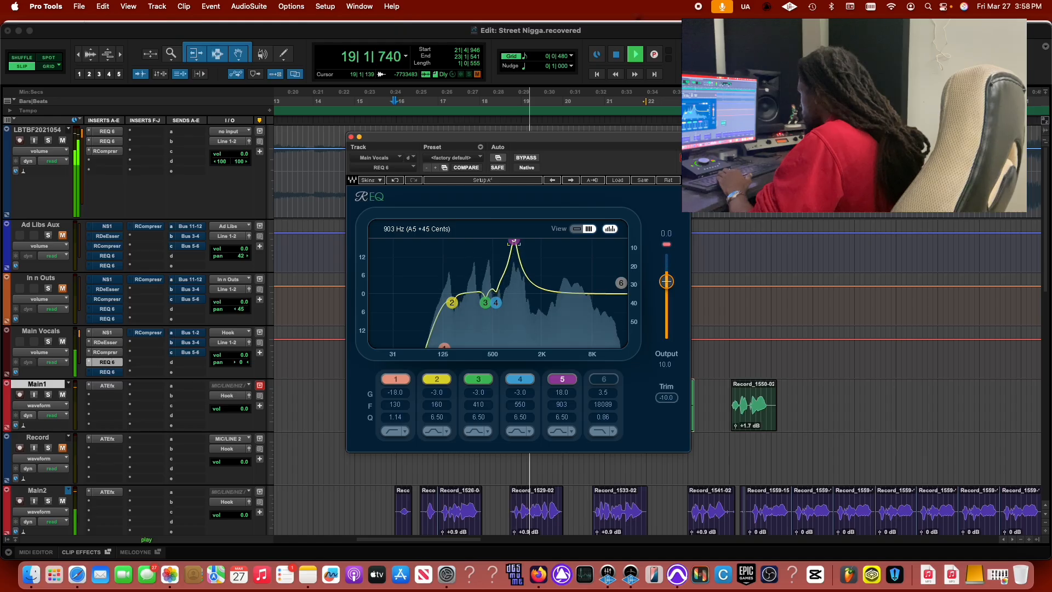
left_click(562, 392)
type("-1")
key("Return")
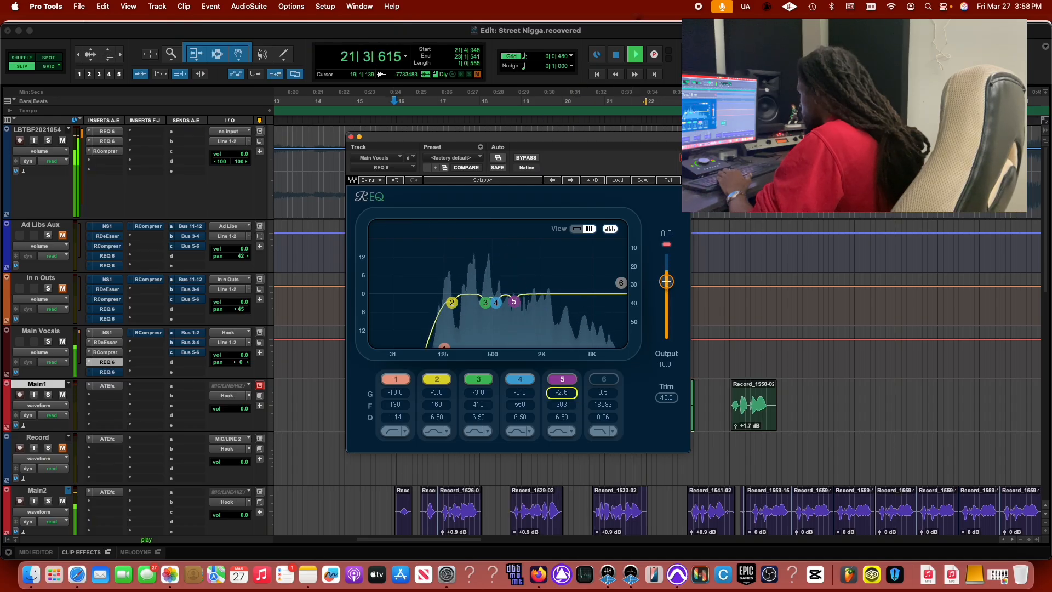
left_click_drag(562, 393, 562, 394)
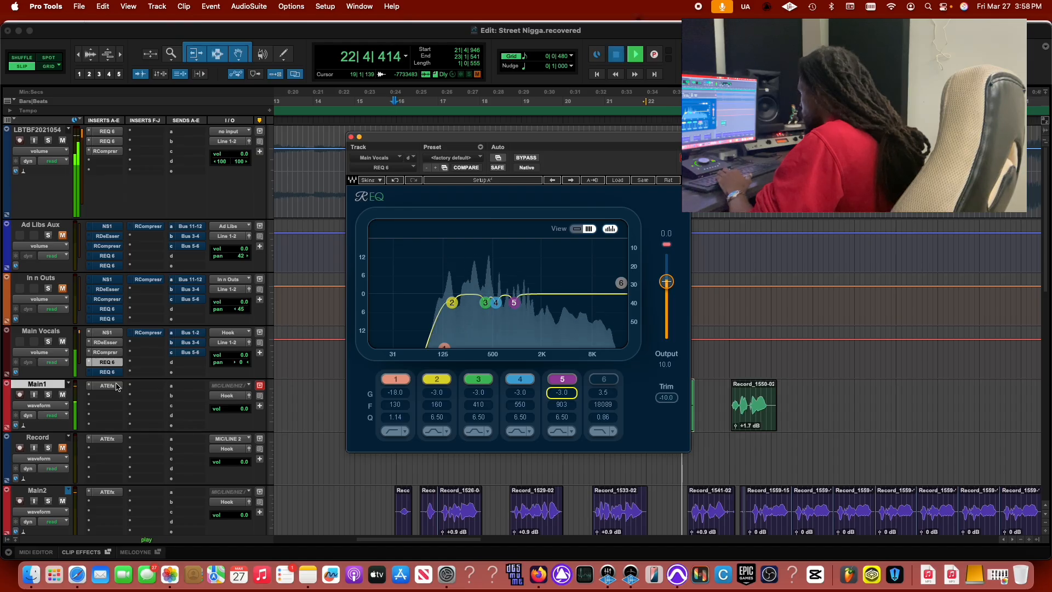
key("space")
Activate and open the second REQ 6 on Main Vocals, start playback, and bypass its bands 6, 5, 4 and 3.
left_click(108, 372)
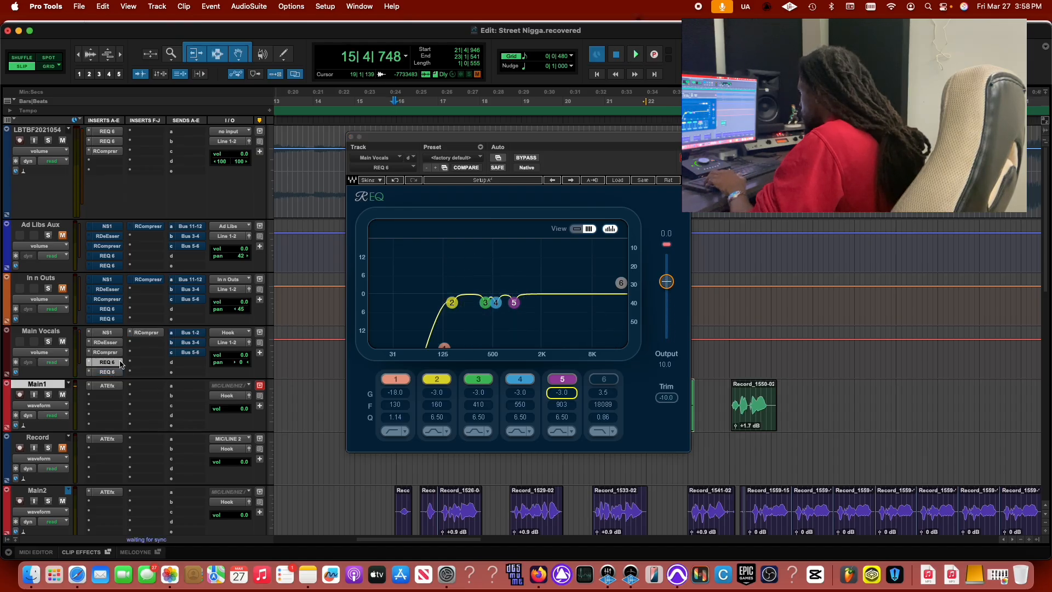
left_click(107, 373)
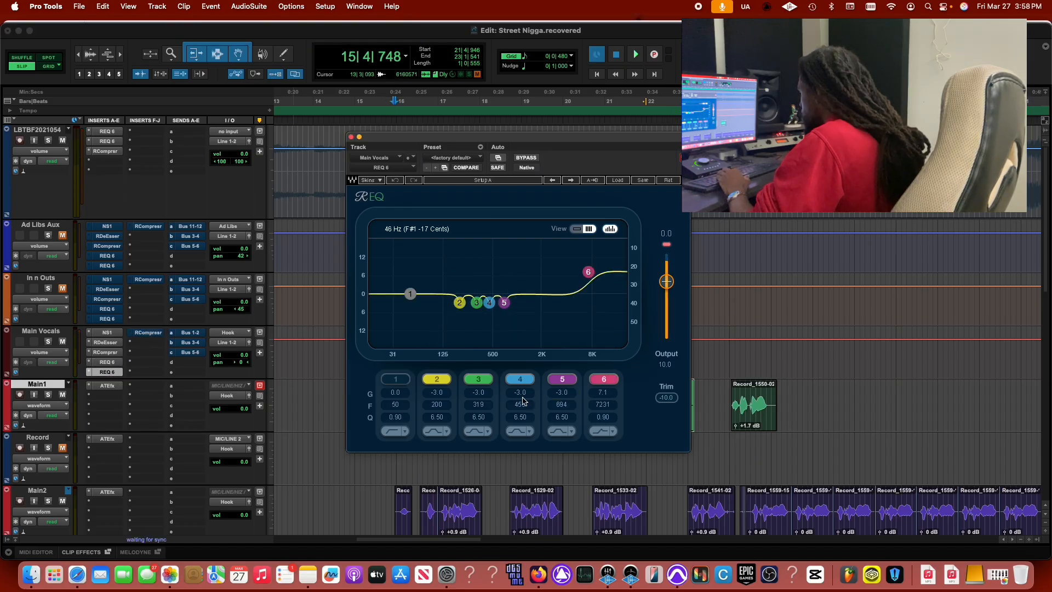
key("space")
left_click(605, 379)
left_click(563, 379)
left_click(520, 379)
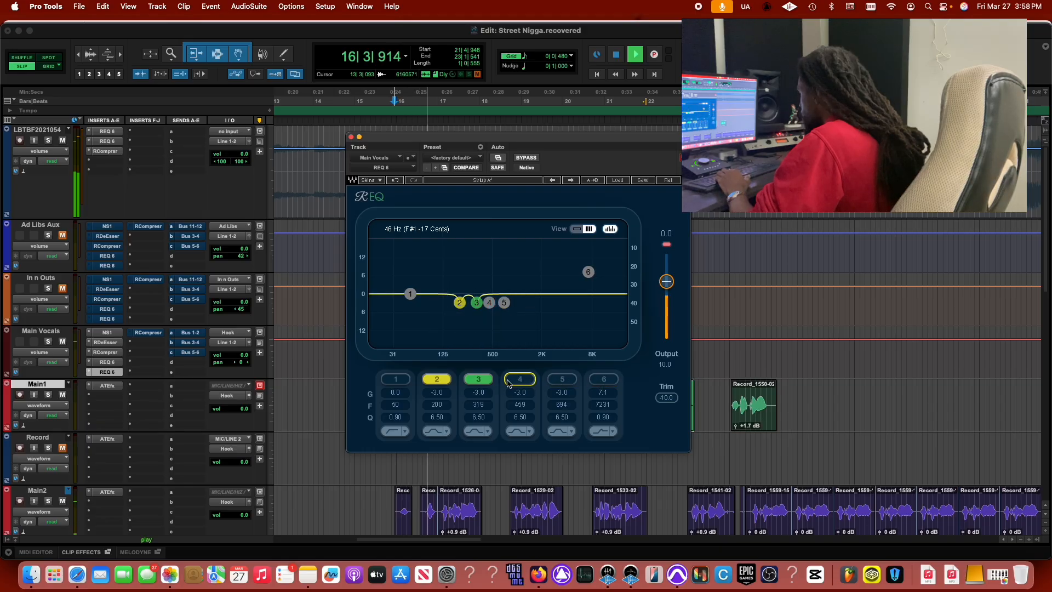
left_click(479, 379)
Set -3.0 dB cuts on bands 2, 3, 4 and 5 of the second REQ 6 at 160, 302, 509 and 704 Hz.
left_click_drag(459, 303, 452, 242)
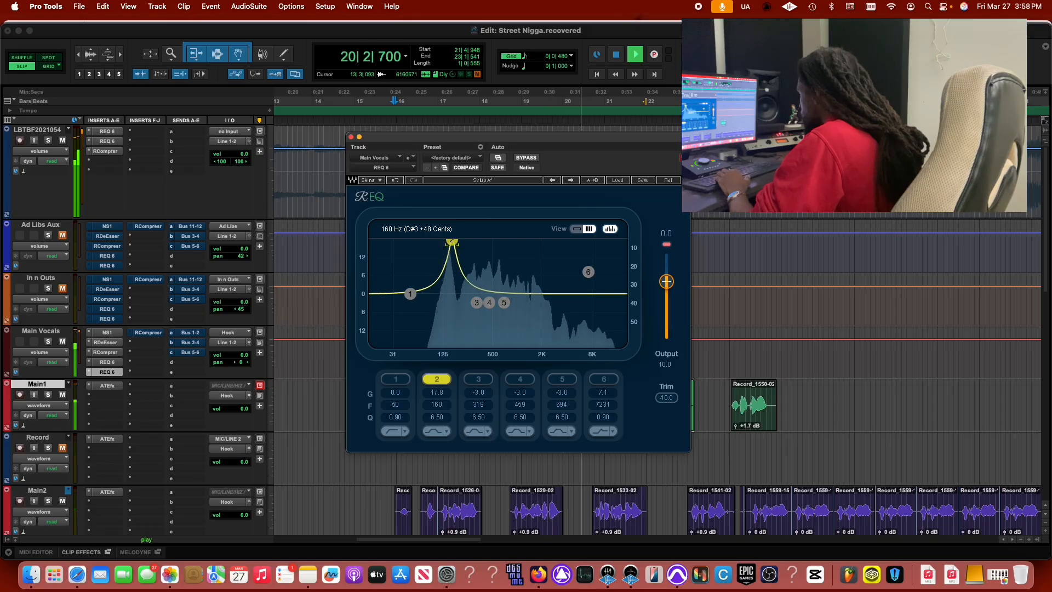
left_click_drag(438, 393, 438, 435)
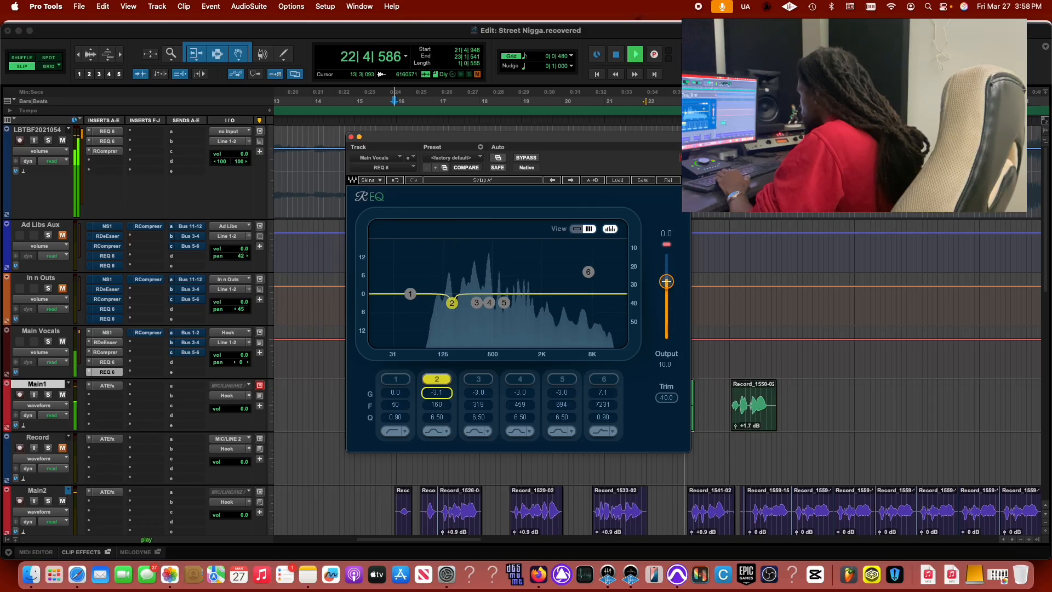
left_click_drag(476, 302, 468, 242)
left_click_drag(475, 241, 489, 302)
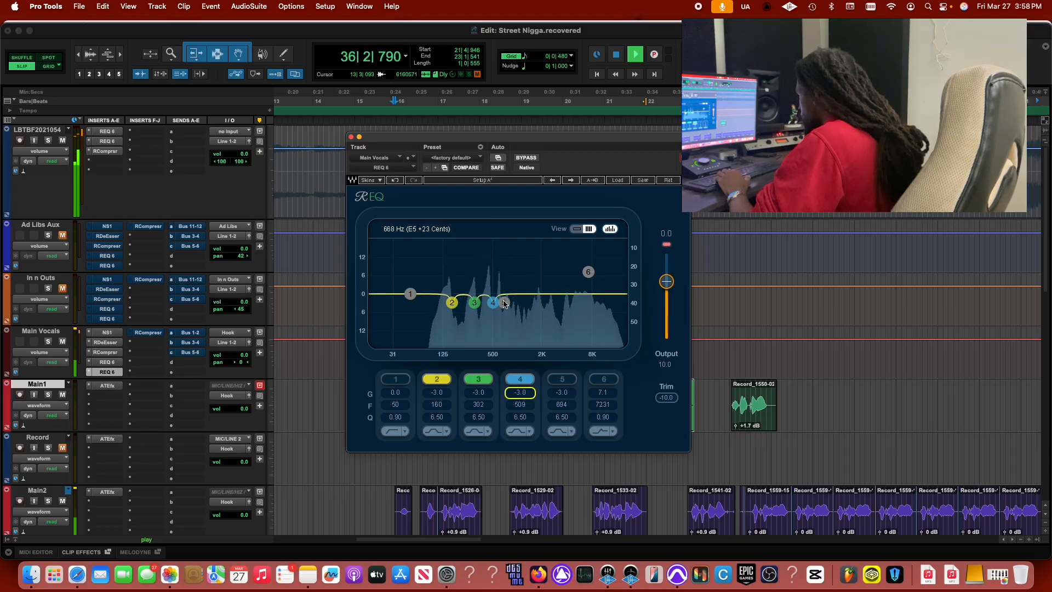
left_click_drag(505, 304, 501, 241)
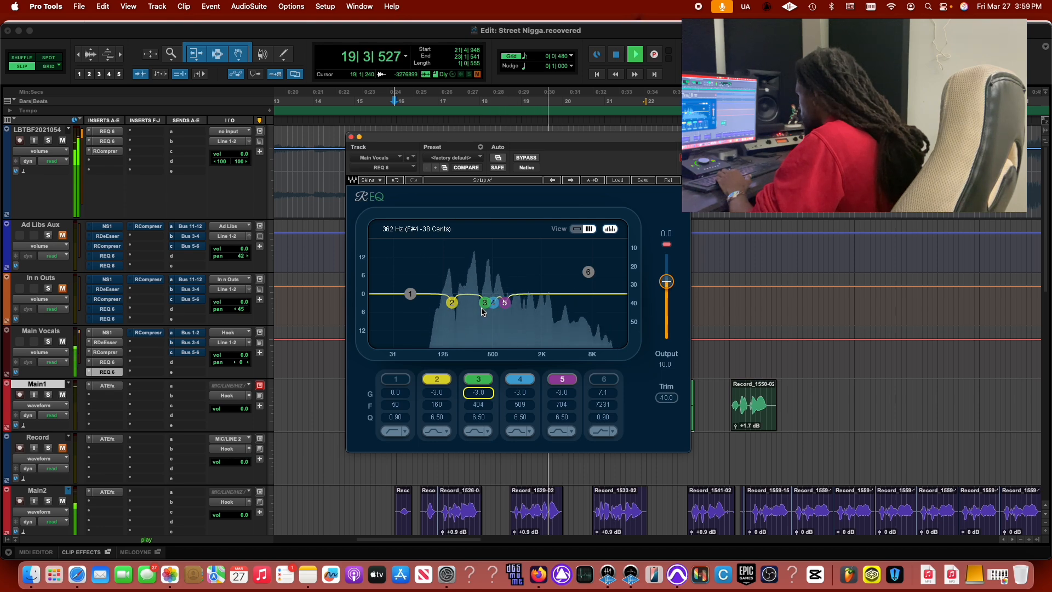
Retune band 3 of the second REQ 6 to 311 Hz with a cut of about -3 dB, and re-enable the band 6 high shelf.
left_click_drag(485, 302, 482, 241)
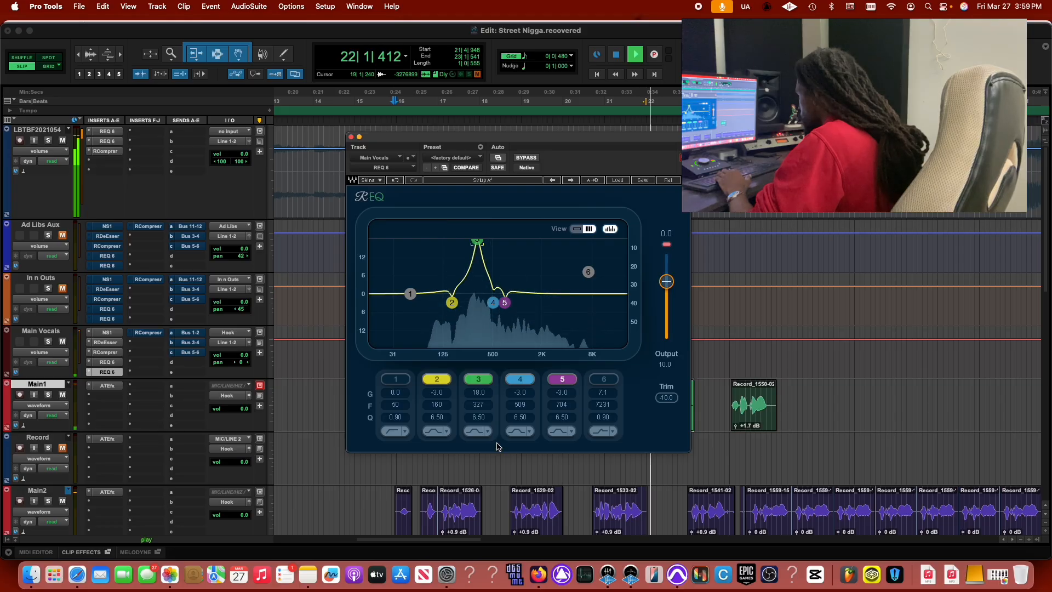
left_click_drag(485, 392, 485, 395)
key("space")
key("space")
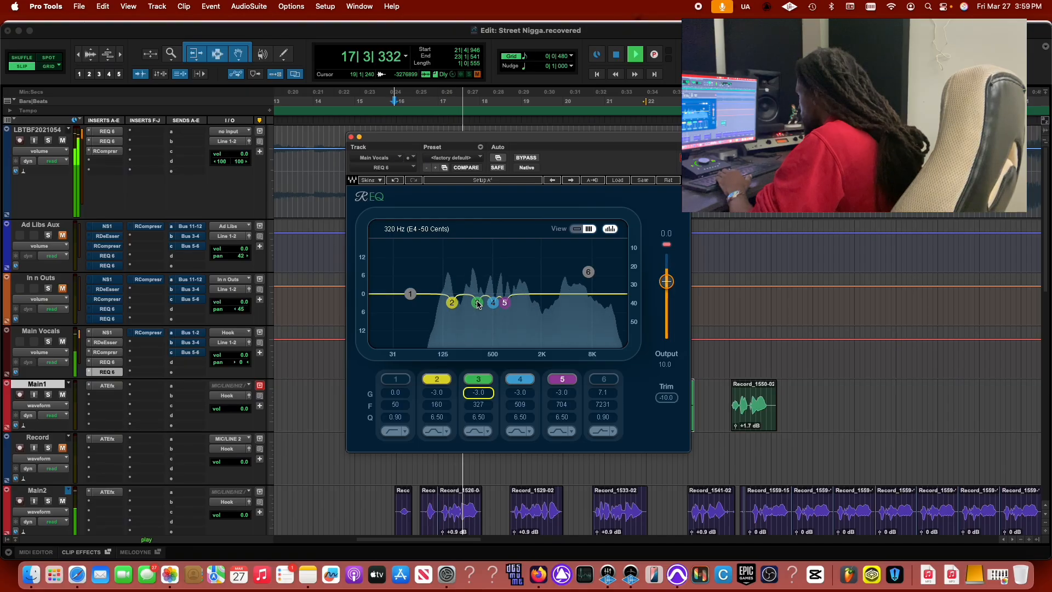
left_click_drag(478, 303, 476, 241)
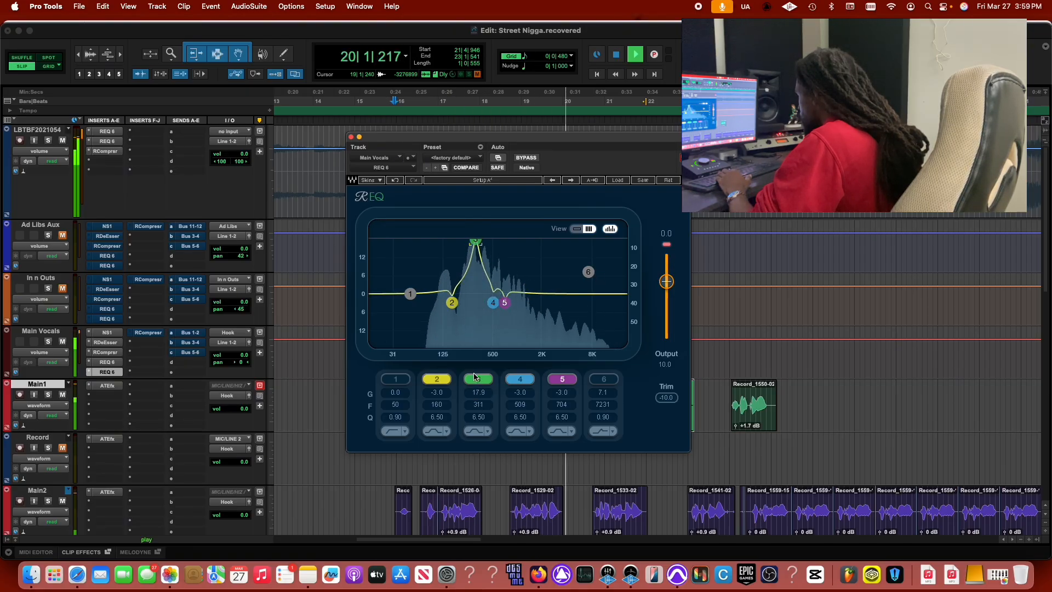
left_click_drag(477, 391, 477, 422)
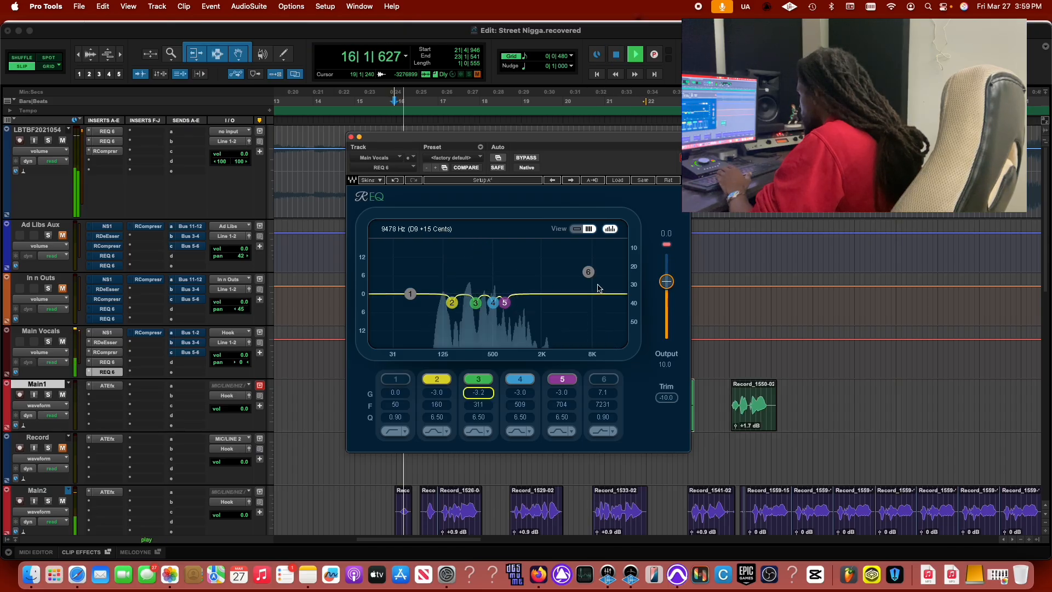
double_click(588, 271)
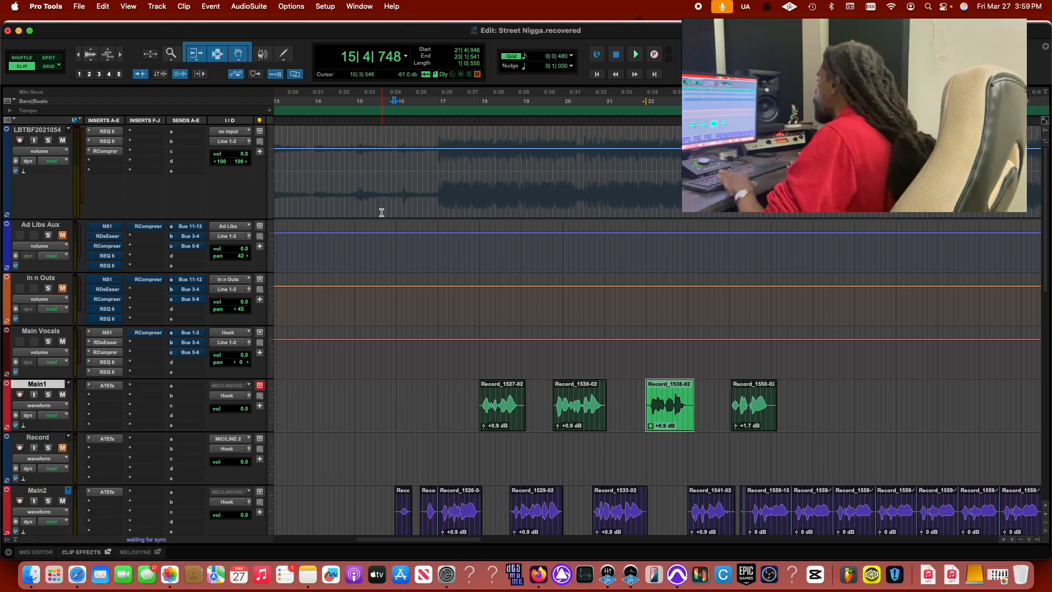
Play the section from bar 15 to check the processed Main Vocals against the beat, then stop and look over the tracks.
key("space")
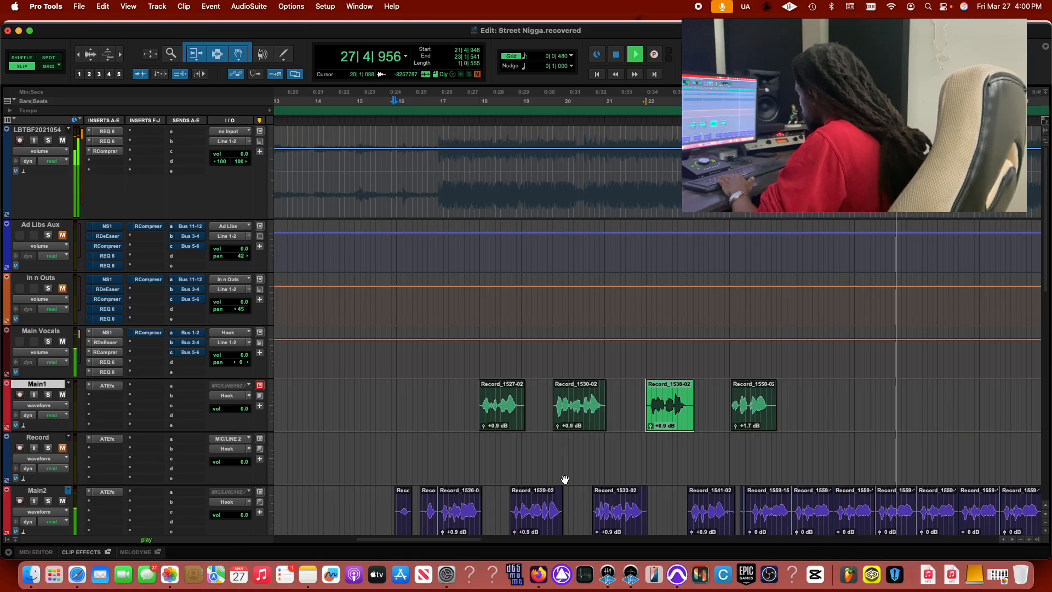
key("space")
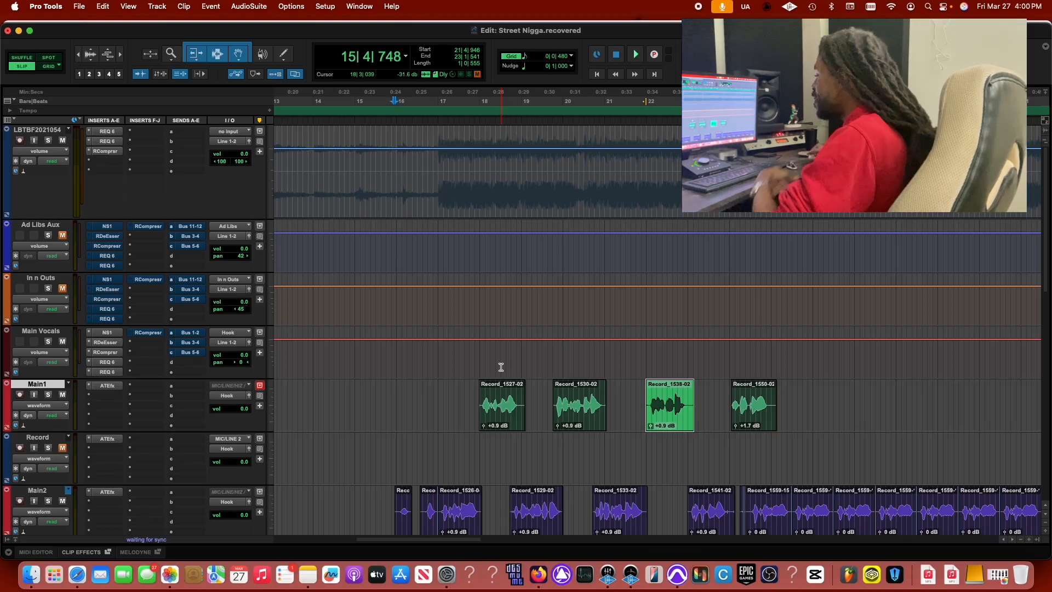
scroll(501, 367, "down", 9)
scroll(501, 368, "left", 4)
scroll(500, 369, "up", 5)
scroll(497, 370, "right", 3)
scroll(491, 369, "up", 3)
scroll(489, 369, "right", 3)
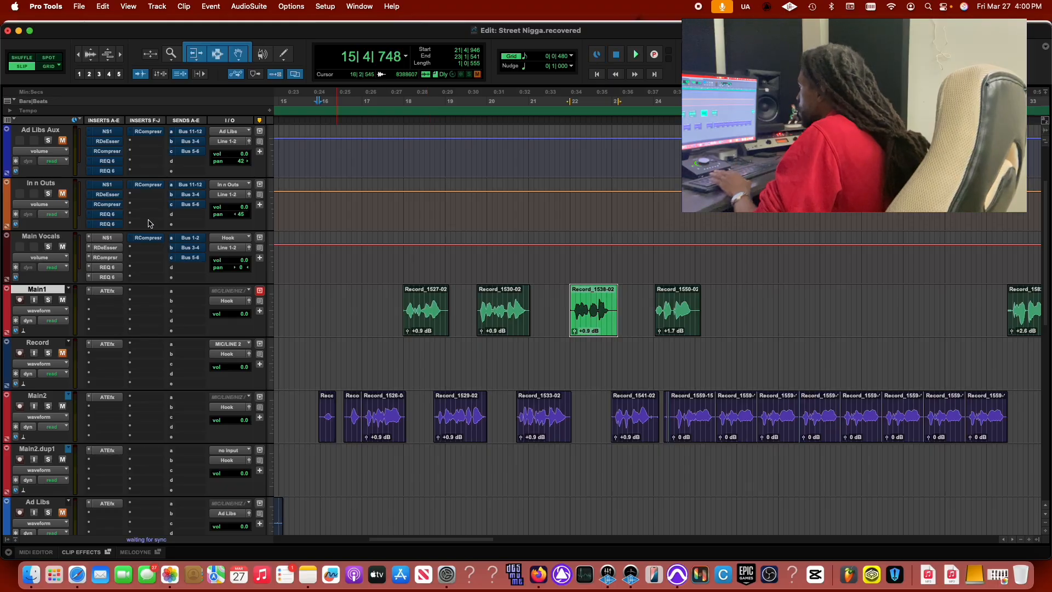
scroll(203, 248, "down", 2)
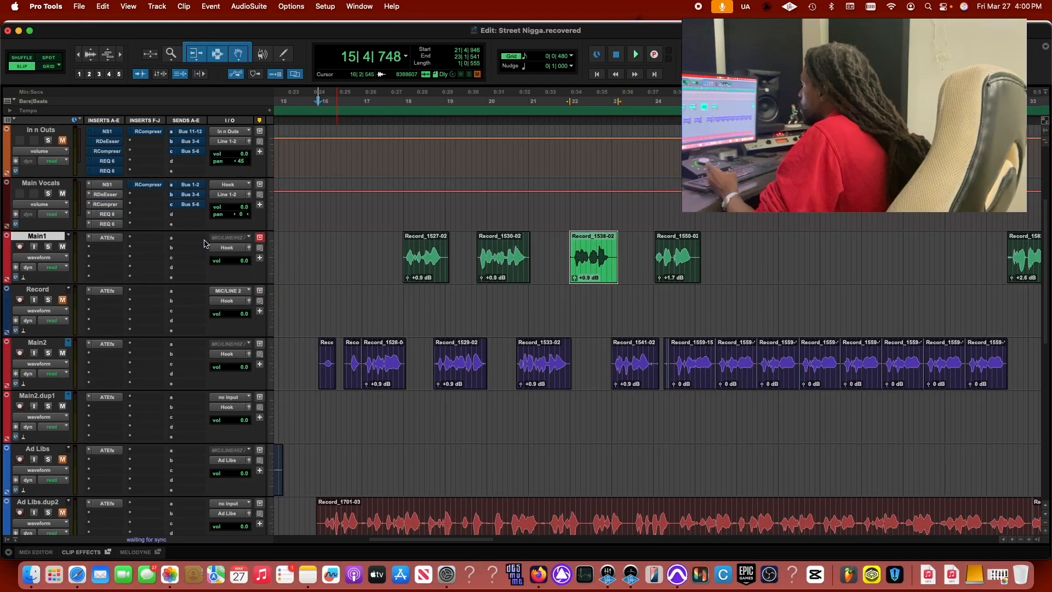
scroll(208, 227, "down", 4)
scroll(181, 220, "up", 5)
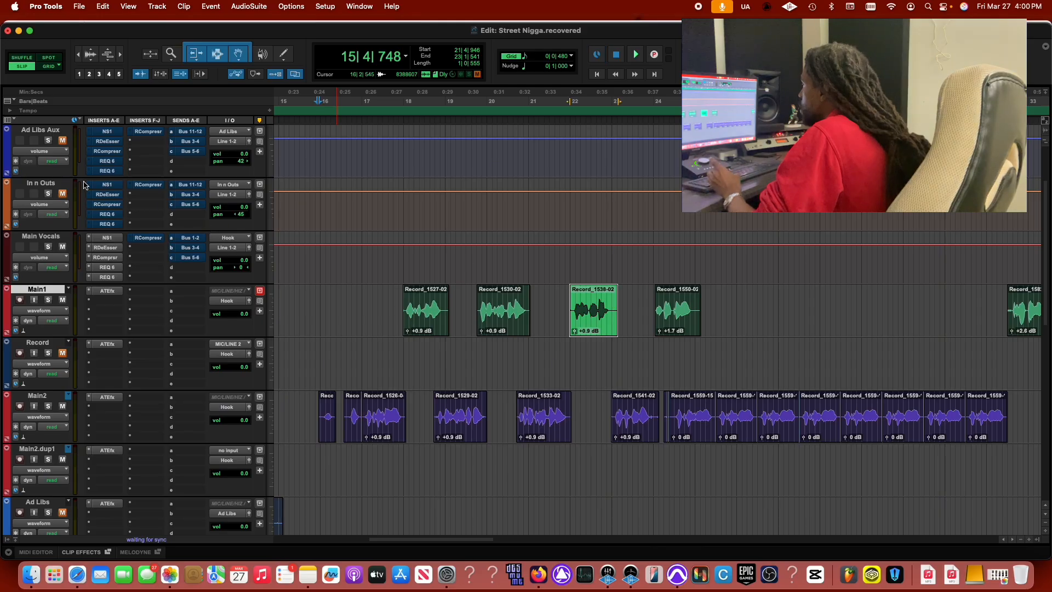
scroll(107, 170, "down", 10)
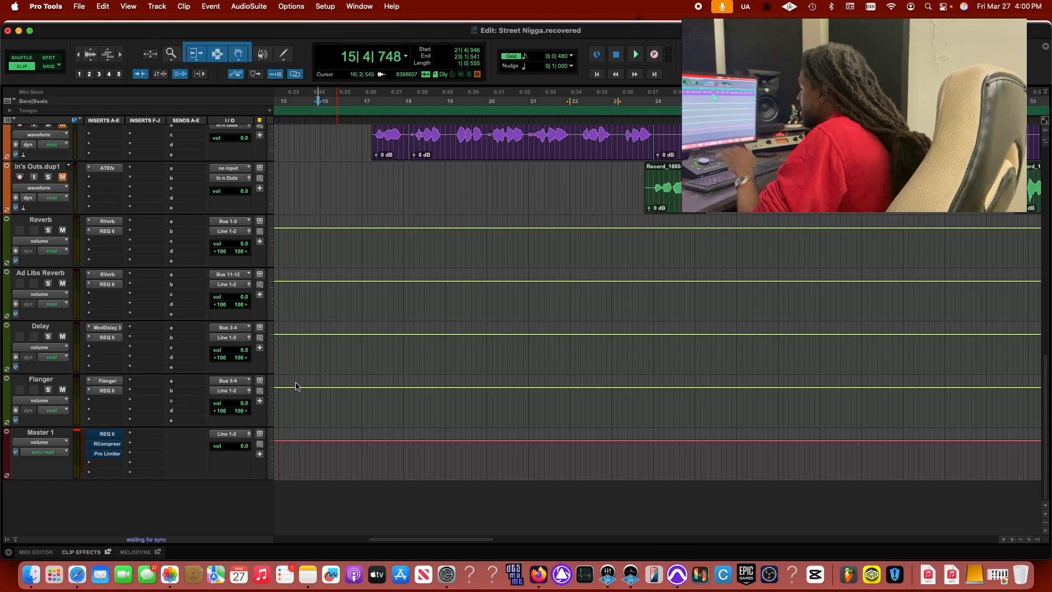
Activate the last RCompressor on Main Vocals during playback and set threshold -11.2, ratio 2.27, attack 14.5 and release 330.
scroll(310, 376, "up", 6)
scroll(312, 382, "up", 8)
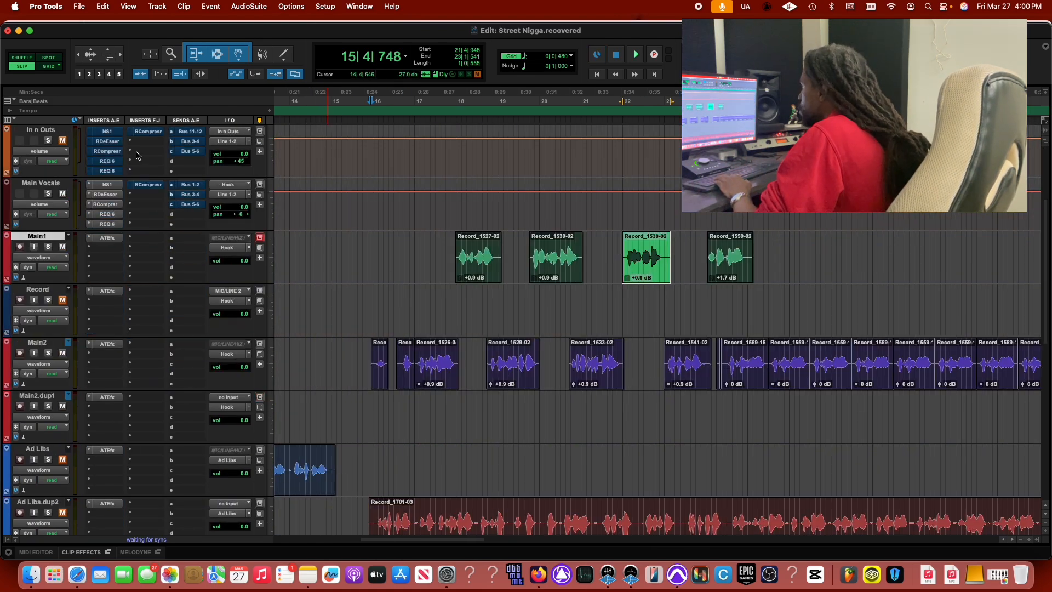
key("space")
left_click(147, 184)
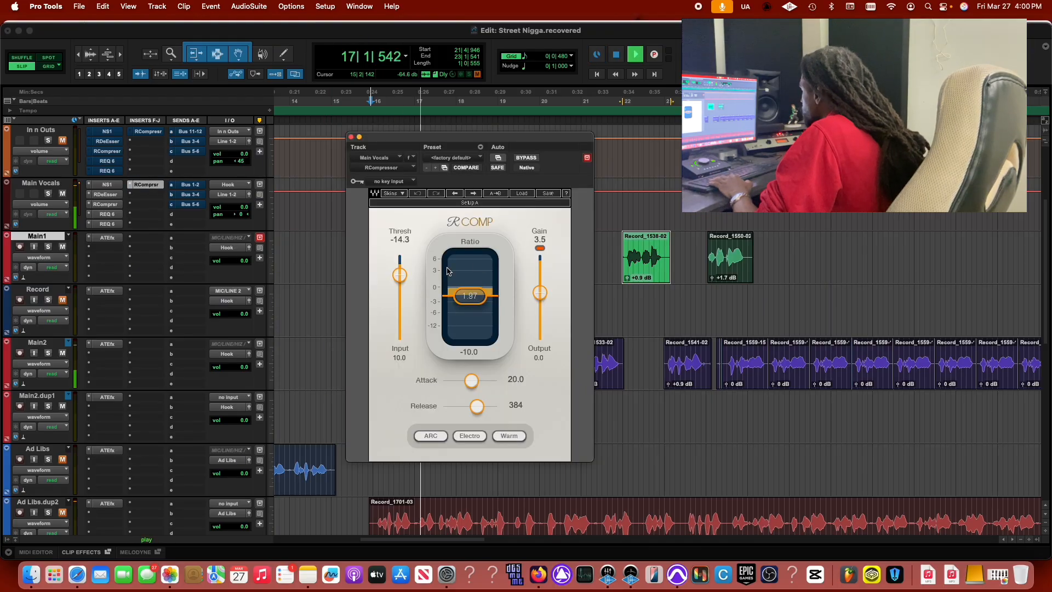
left_click_drag(400, 275, 400, 272)
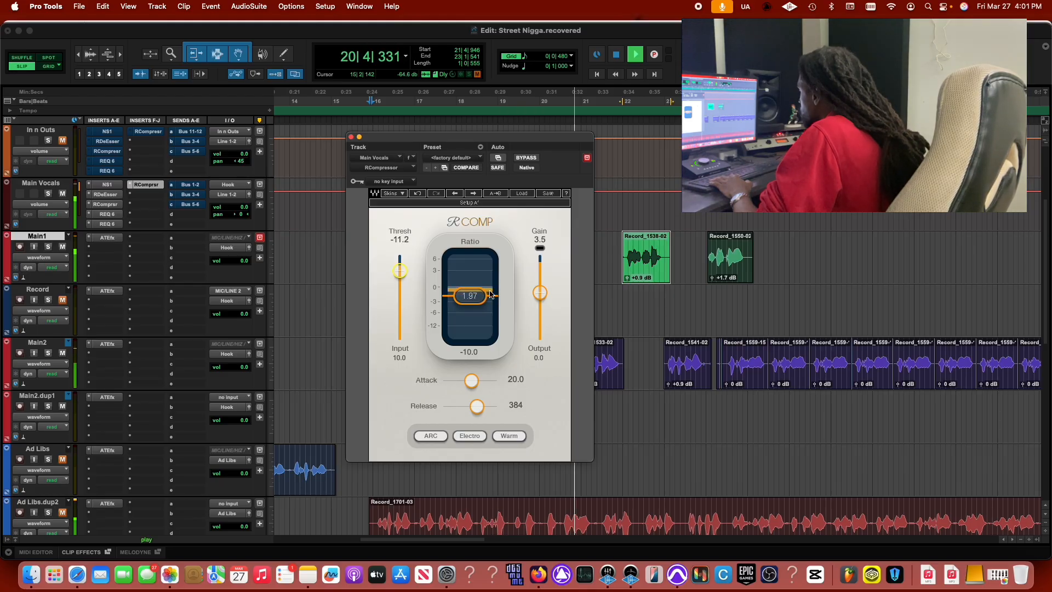
left_click_drag(470, 296, 470, 298)
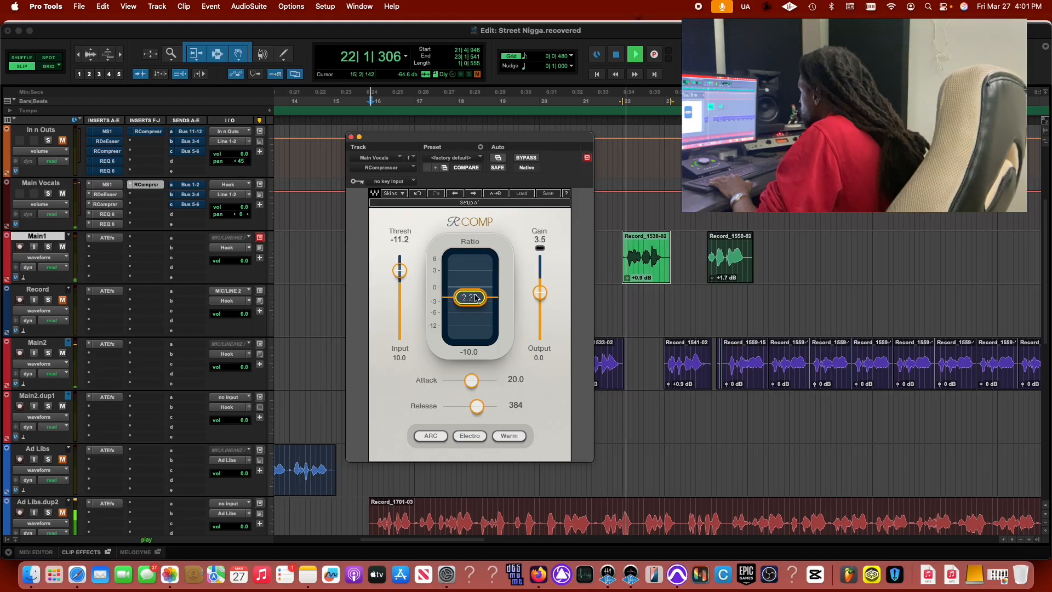
mouse_move(481, 377)
left_mouse_down()
mouse_move(470, 381)
mouse_move(476, 409)
mouse_move(470, 382)
left_mouse_up()
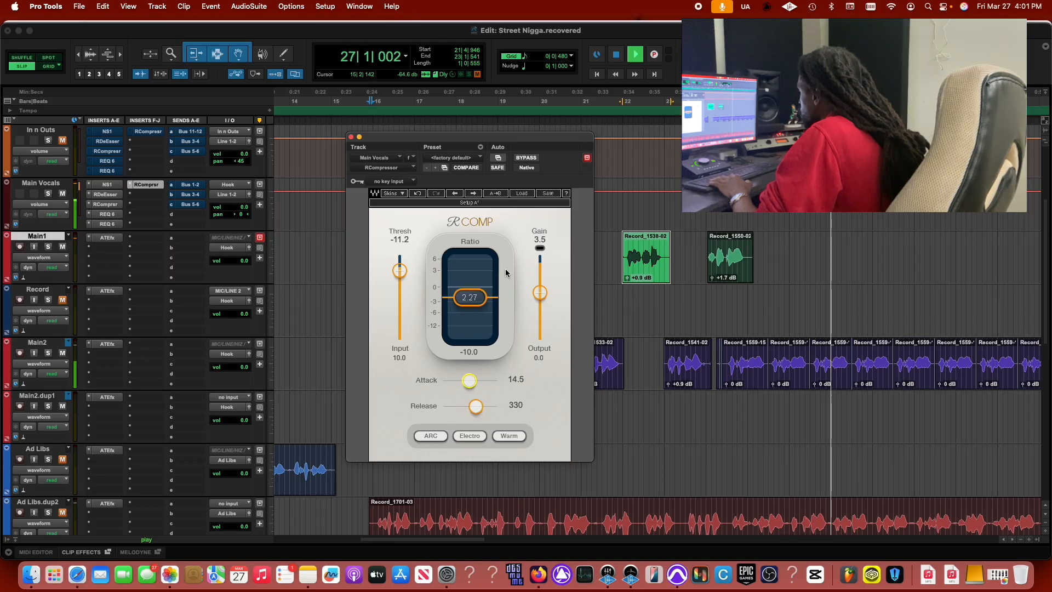
Replay the section from bar 15 to check the last Main Vocals compressor, close its window and stop playback.
left_click_drag(540, 292, 540, 292)
key("space")
key("space")
left_click(352, 137)
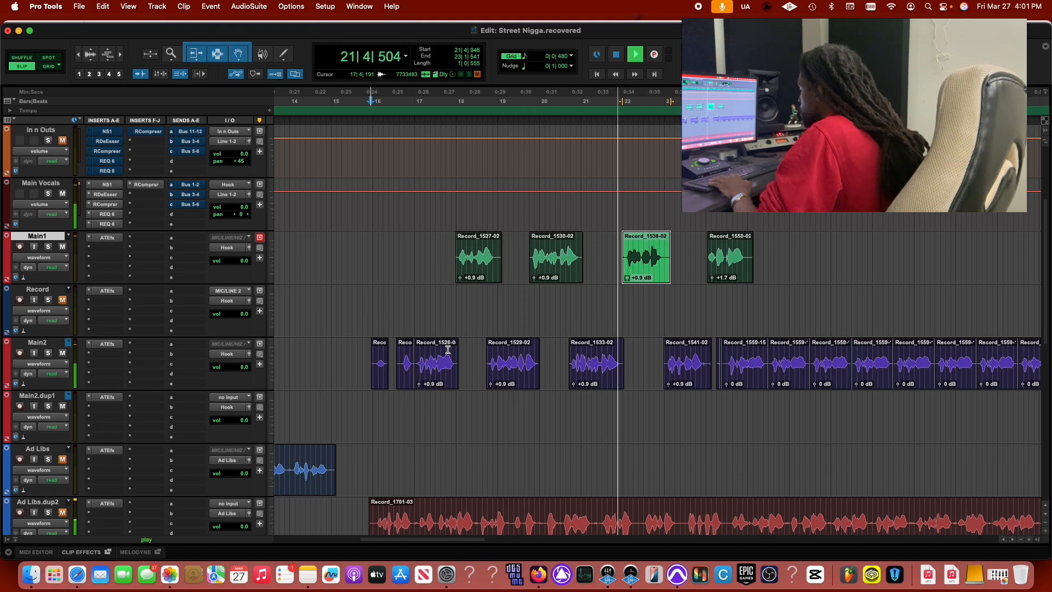
key("super+j")
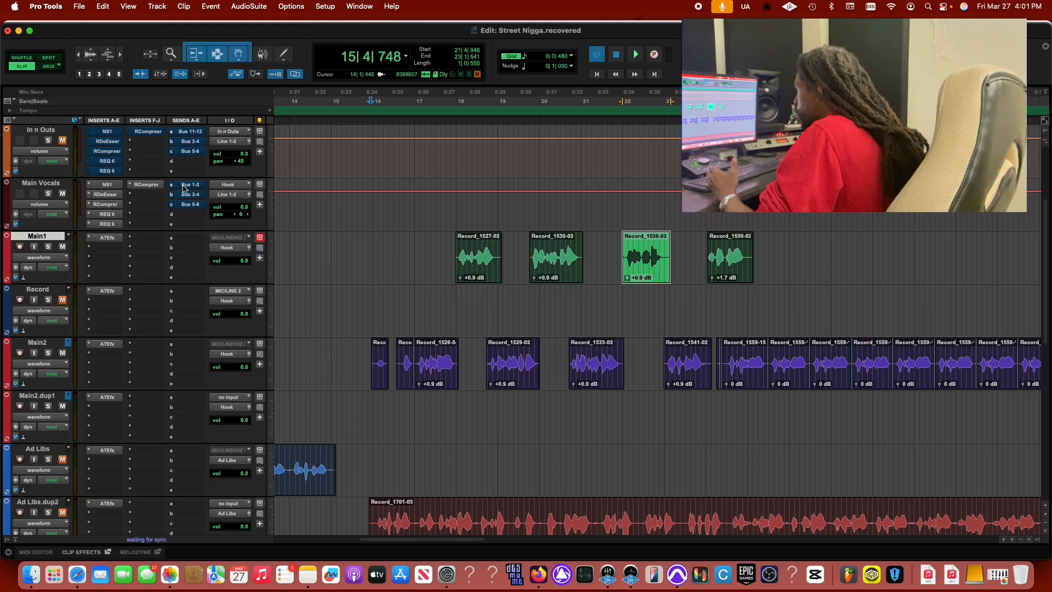
Open RVerb and REQ 6 on the Reverb track to examine how the reverb return is processed.
scroll(193, 208, "down", 2)
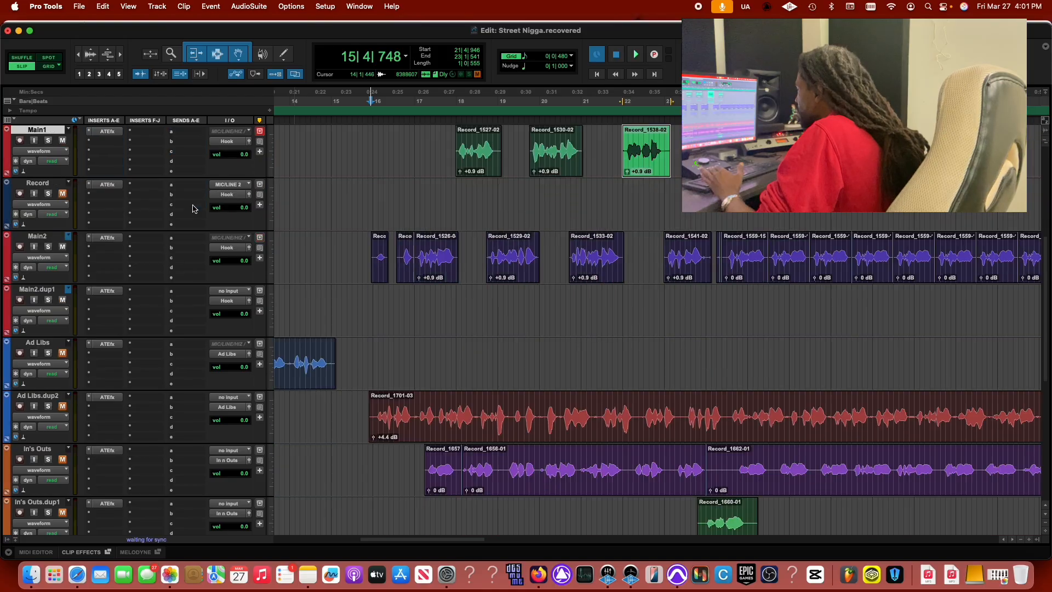
scroll(193, 209, "down", 5)
scroll(193, 208, "up", 5)
scroll(193, 209, "down", 6)
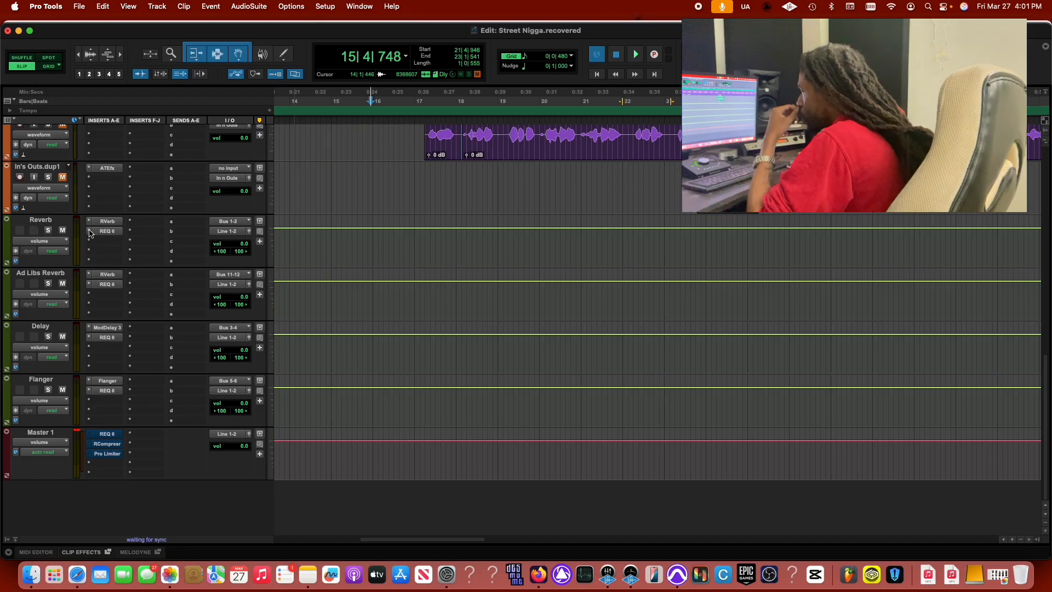
left_click(108, 222)
left_click(107, 231)
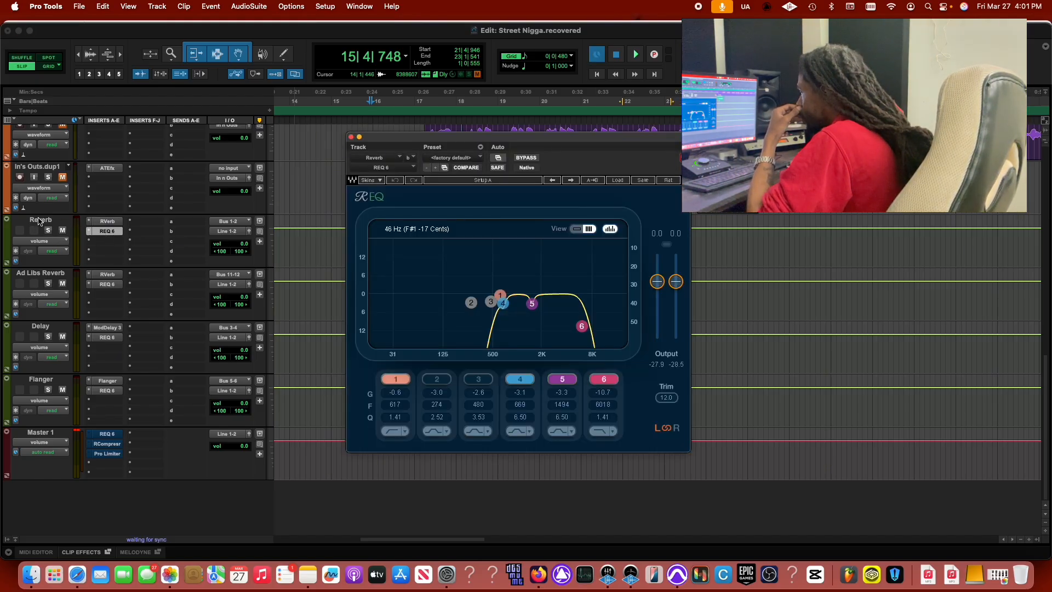
Lower the Main Vocals send on Bus 1-2 to -12.1 dB and unmute it to feed the Reverb track.
scroll(128, 211, "up", 5)
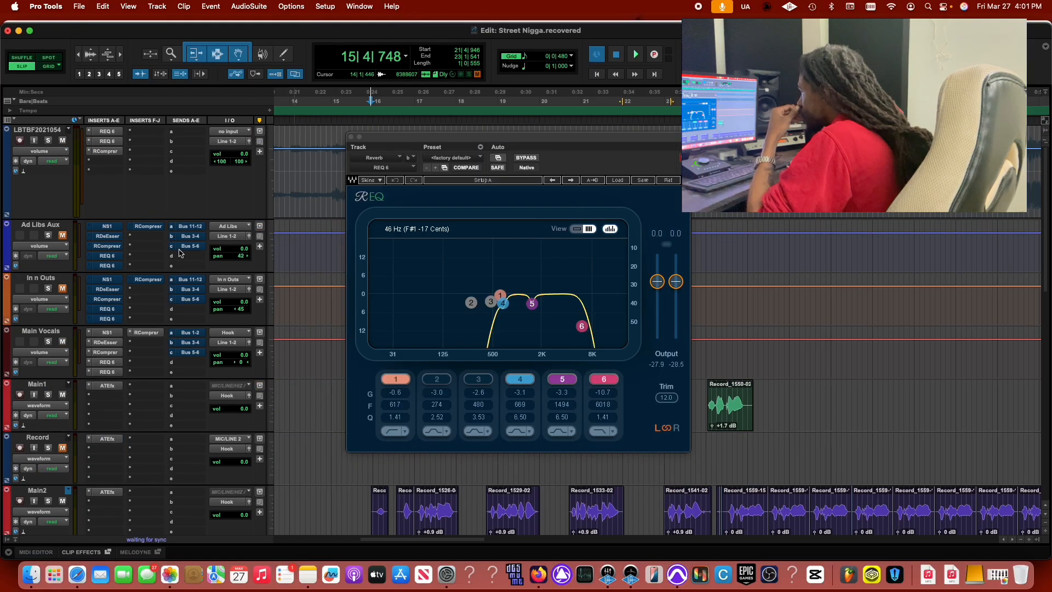
left_click(196, 333)
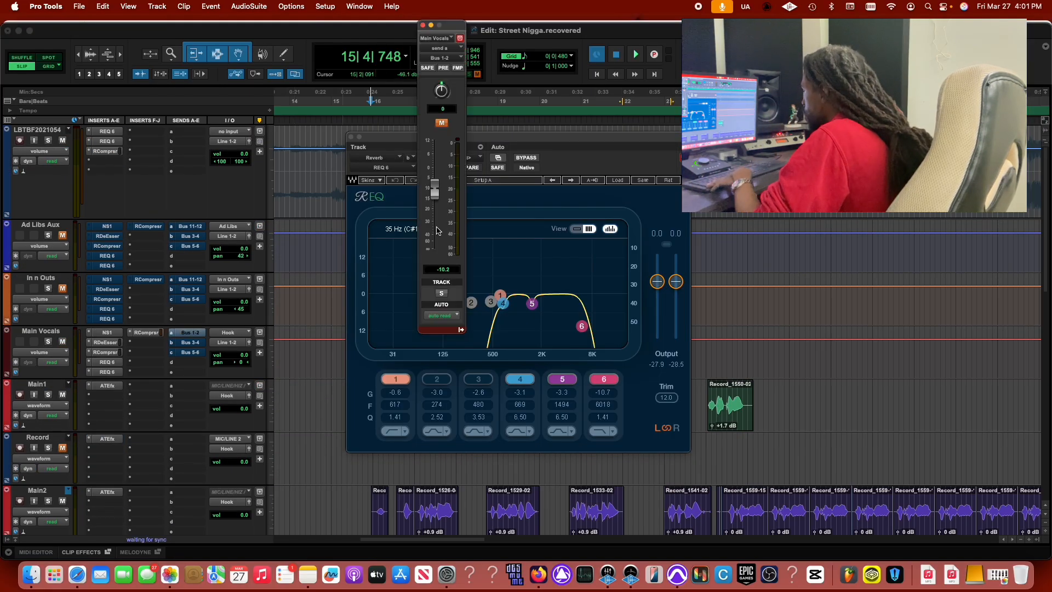
left_click_drag(443, 230, 437, 199)
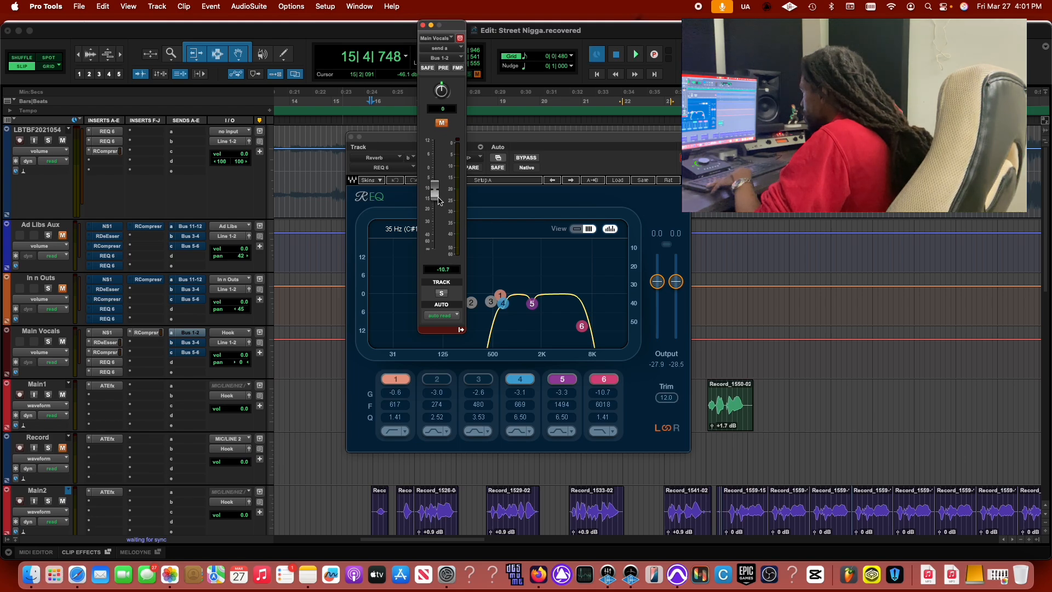
scroll(328, 298, "down", 10)
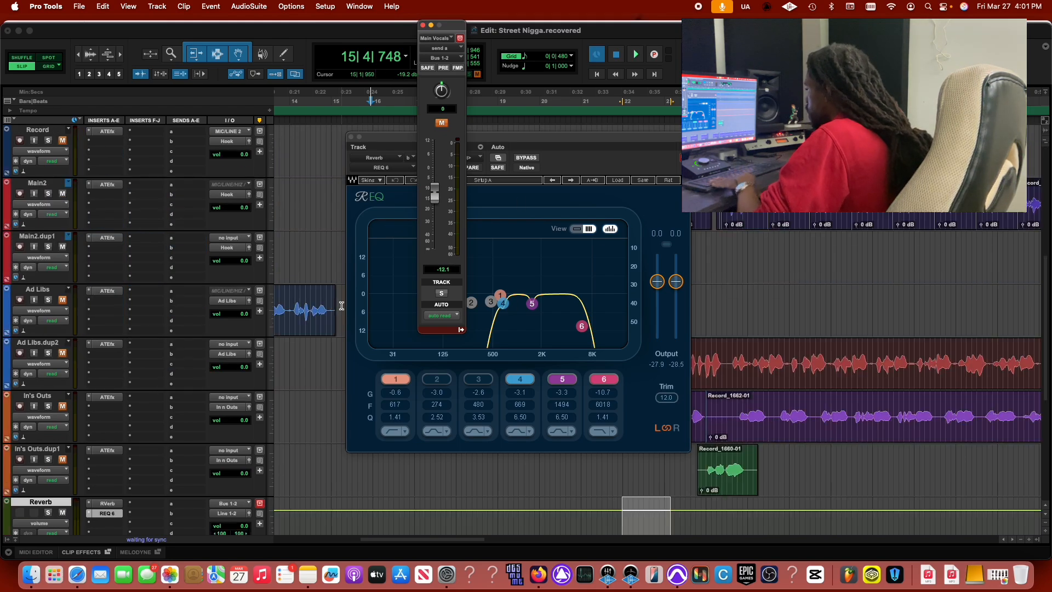
scroll(149, 345, "up", 3)
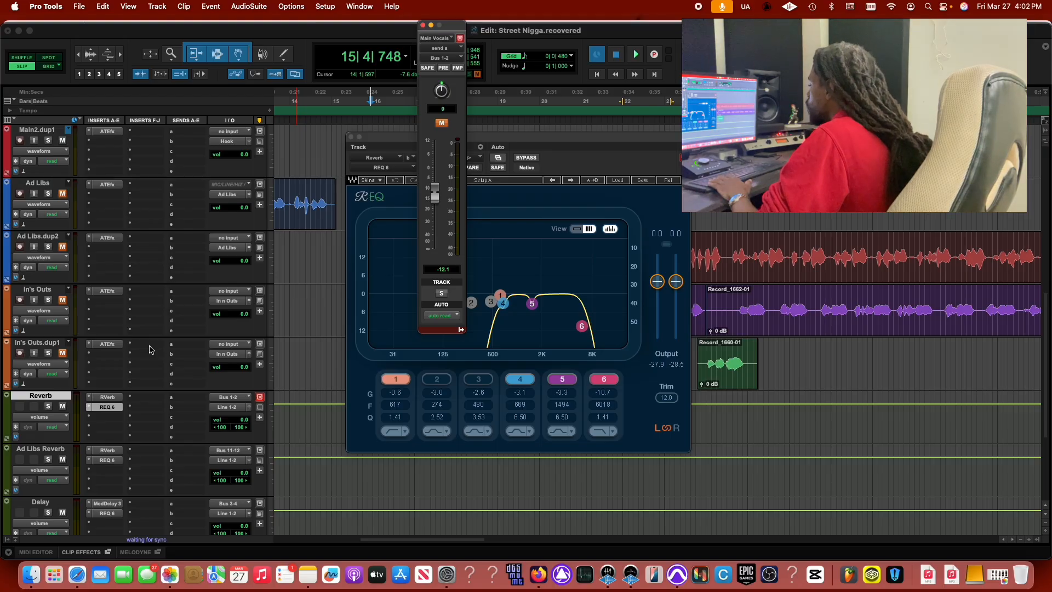
scroll(165, 333, "up", 8)
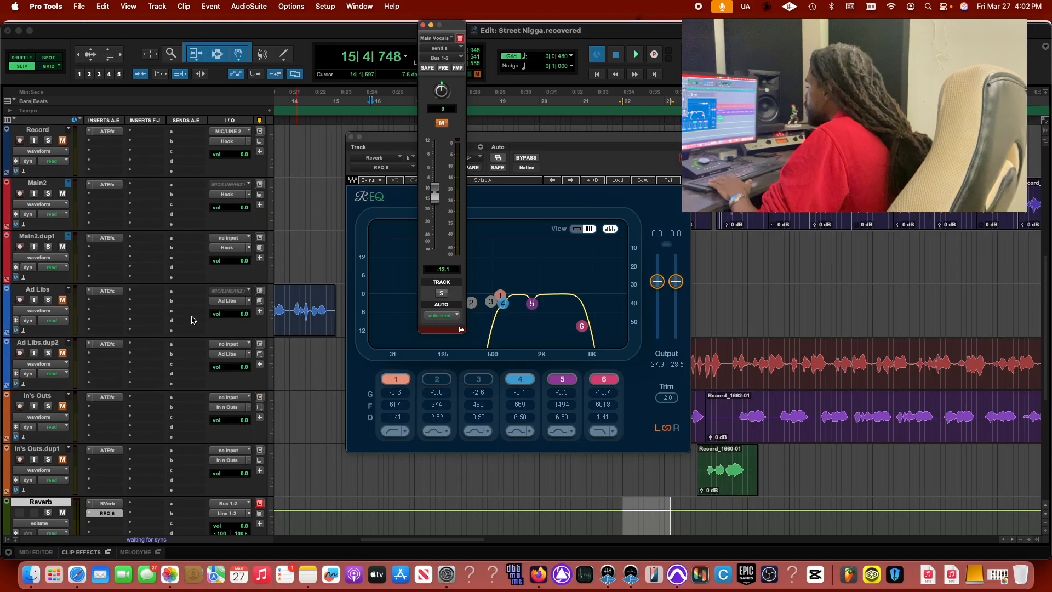
left_click(200, 334, "super")
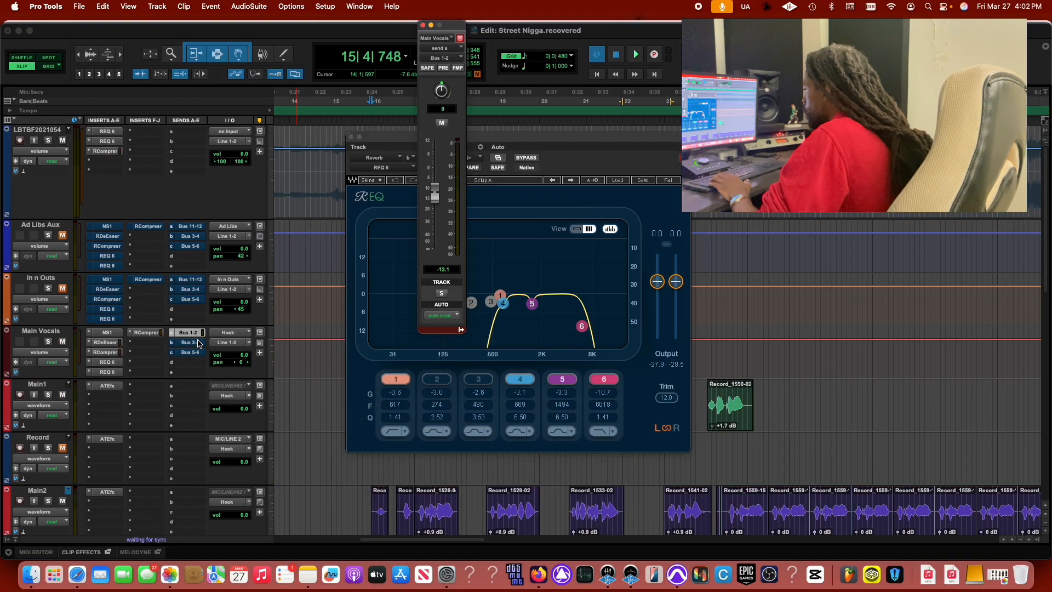
Play the section from bar 15 to hear the Main Vocals with the reverb send on, then stop.
key("space")
scroll(131, 360, "down", 8)
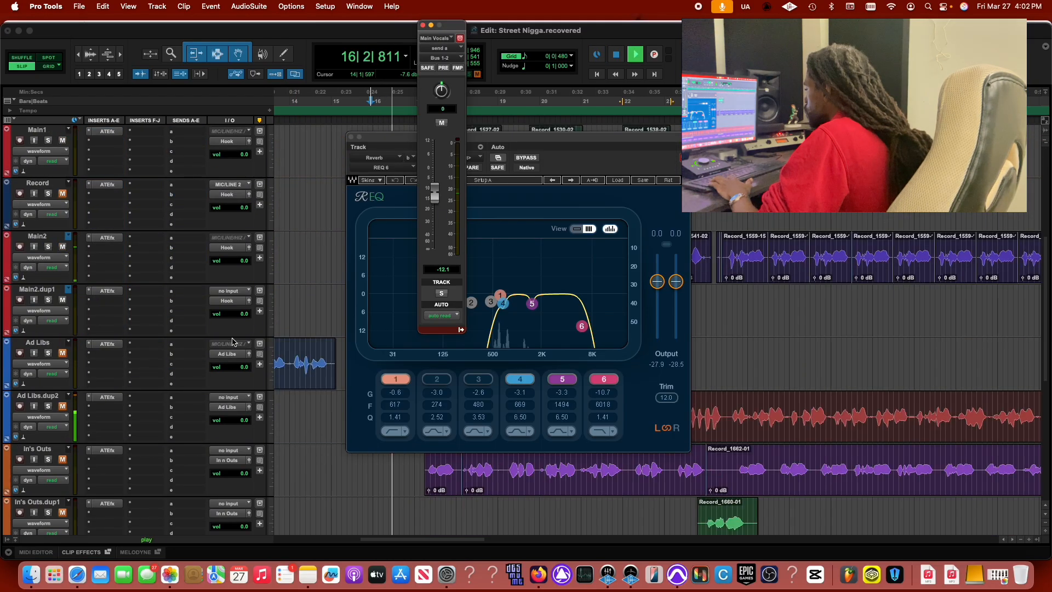
key("space")
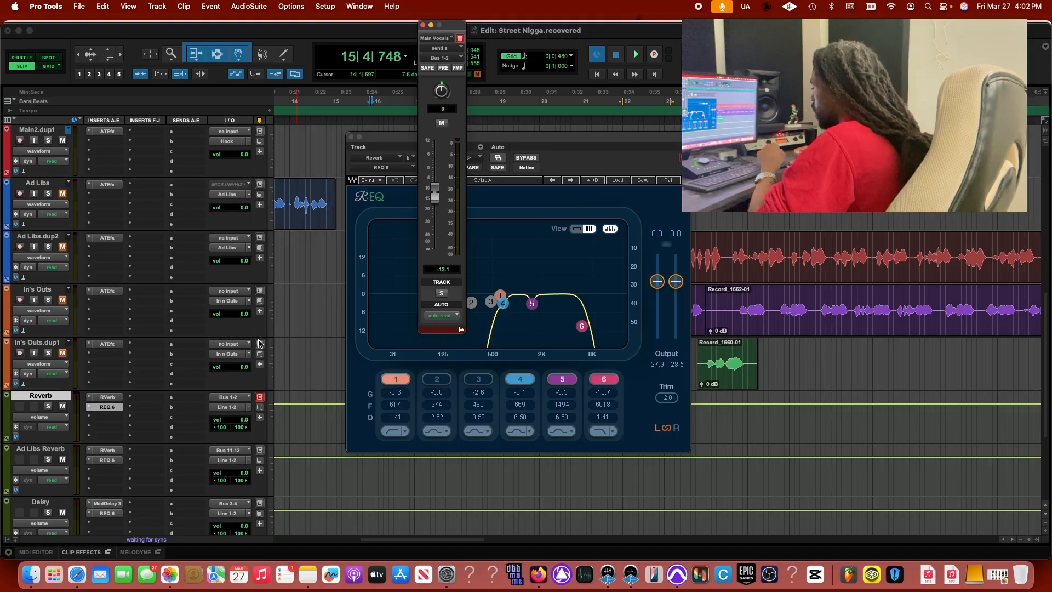
Open RVerb on the Reverb track, examine its settings and the available reverb types, and close the plug-in.
left_click(107, 397)
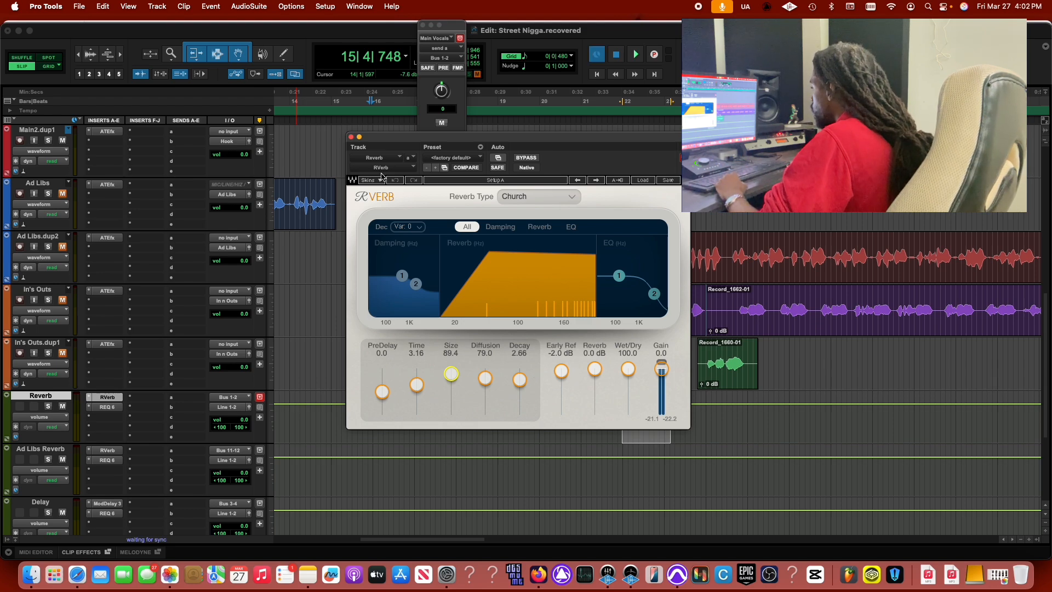
left_click(568, 200)
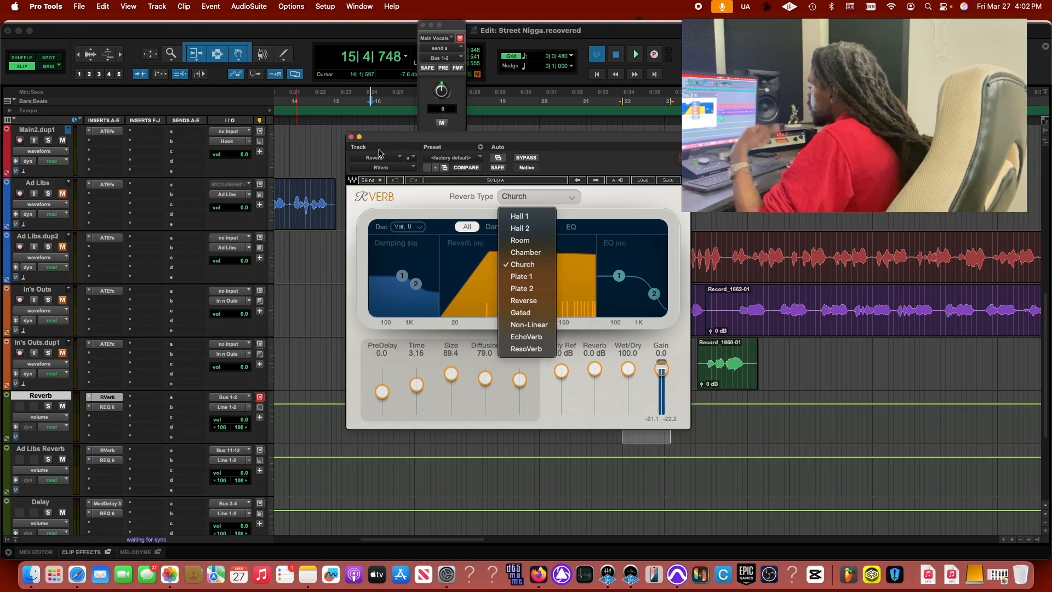
left_click(352, 137)
left_click(351, 137)
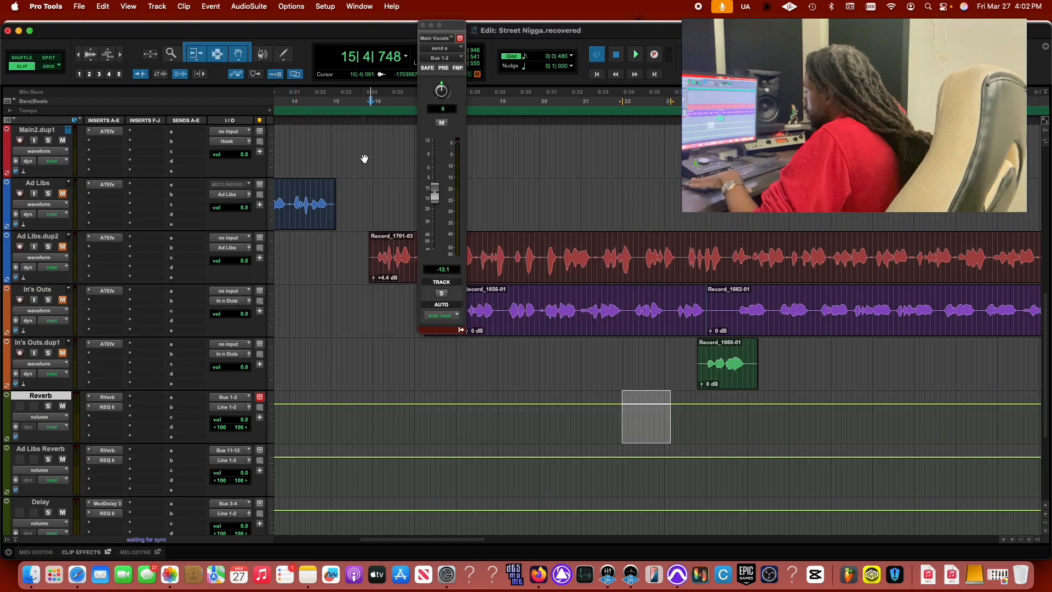
Listen briefly to the reverb from bar 15, stop, and compare the Main Vocals sends with the effect return tracks.
key("space")
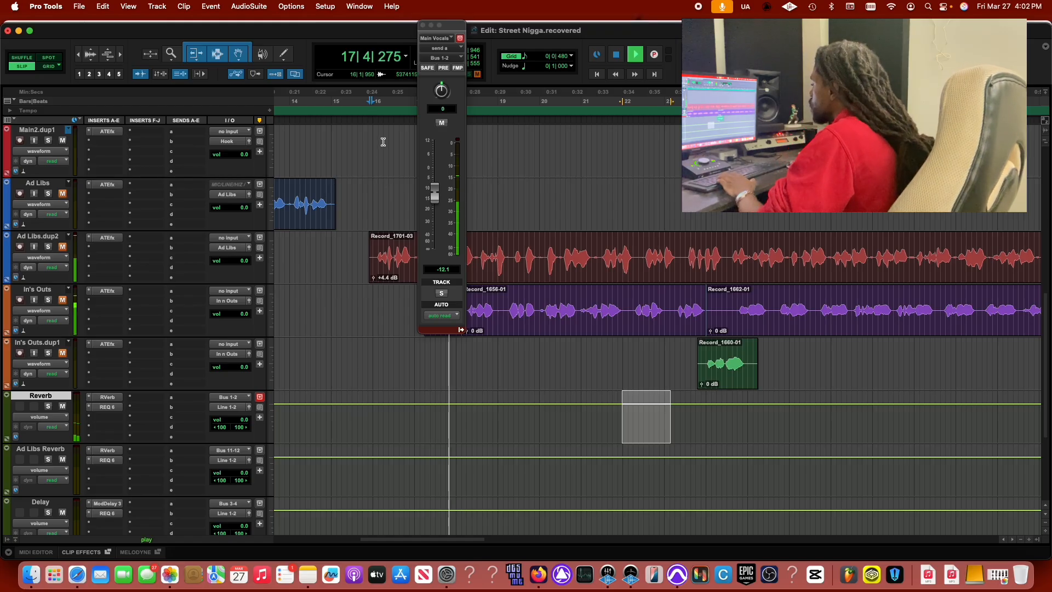
key("space")
scroll(383, 170, "up", 3)
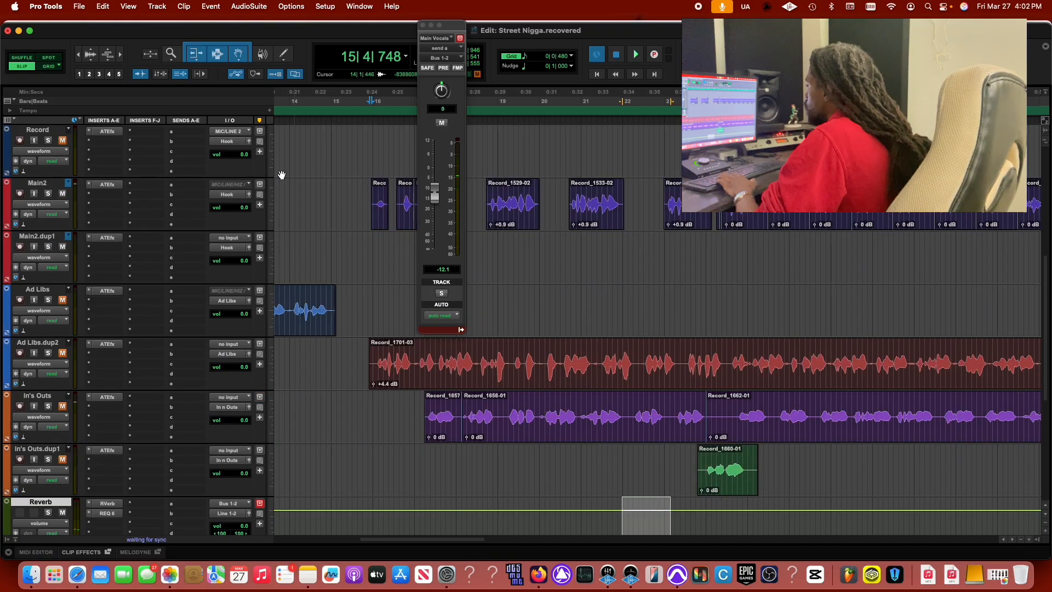
scroll(288, 172, "up", 5)
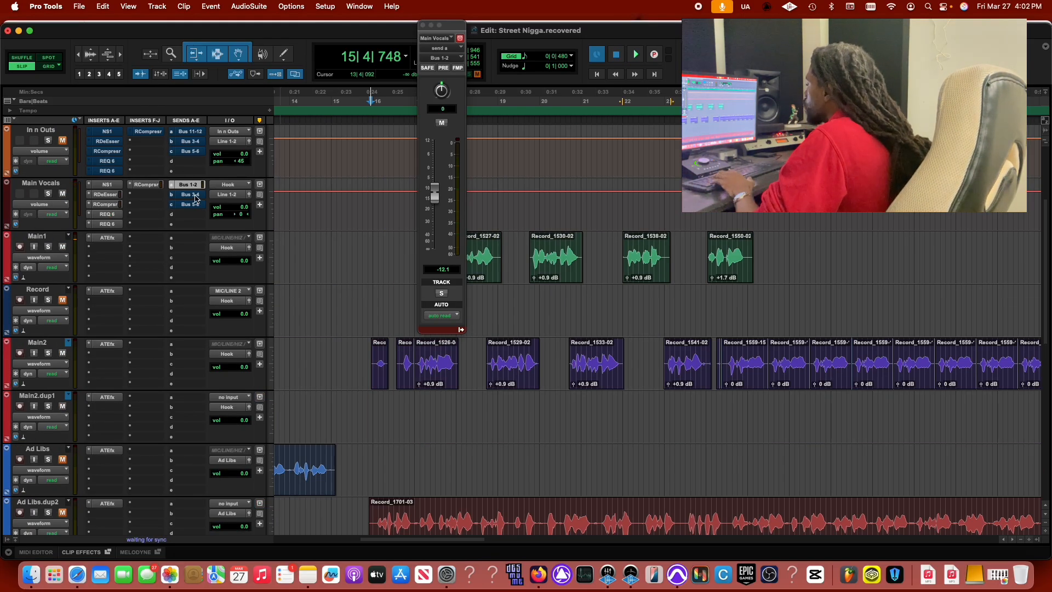
scroll(413, 196, "down", 5)
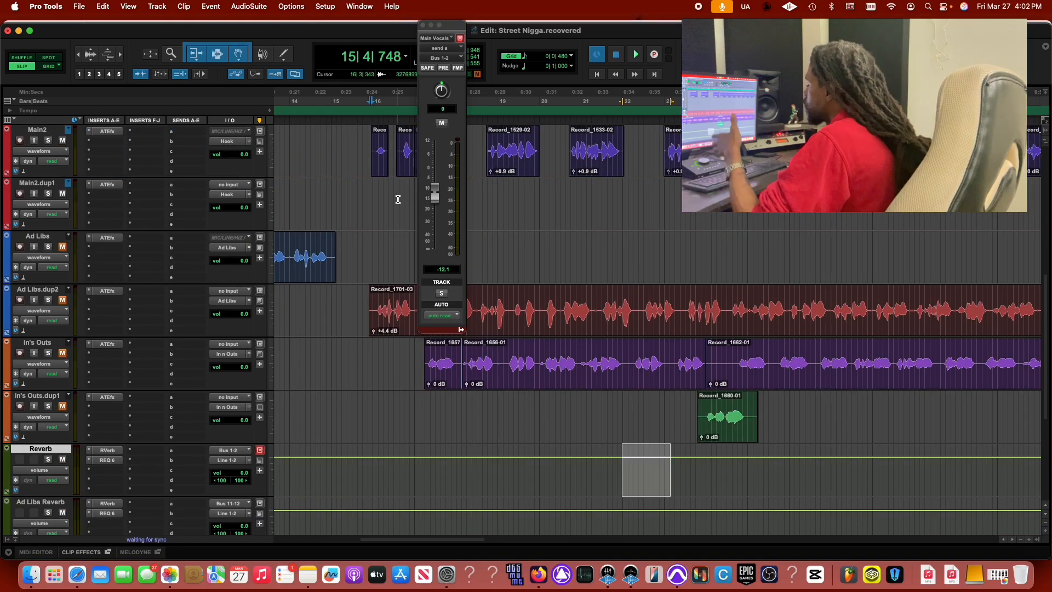
scroll(384, 208, "down", 5)
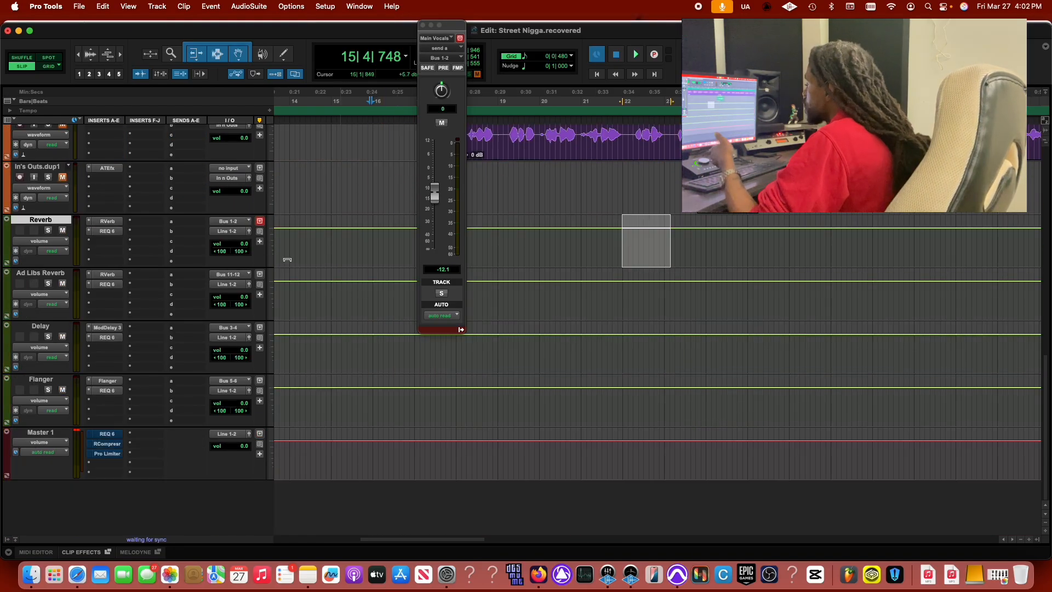
Select the Delay track and open its Mod Delay III insert.
scroll(170, 263, "up", 5)
scroll(181, 261, "down", 5)
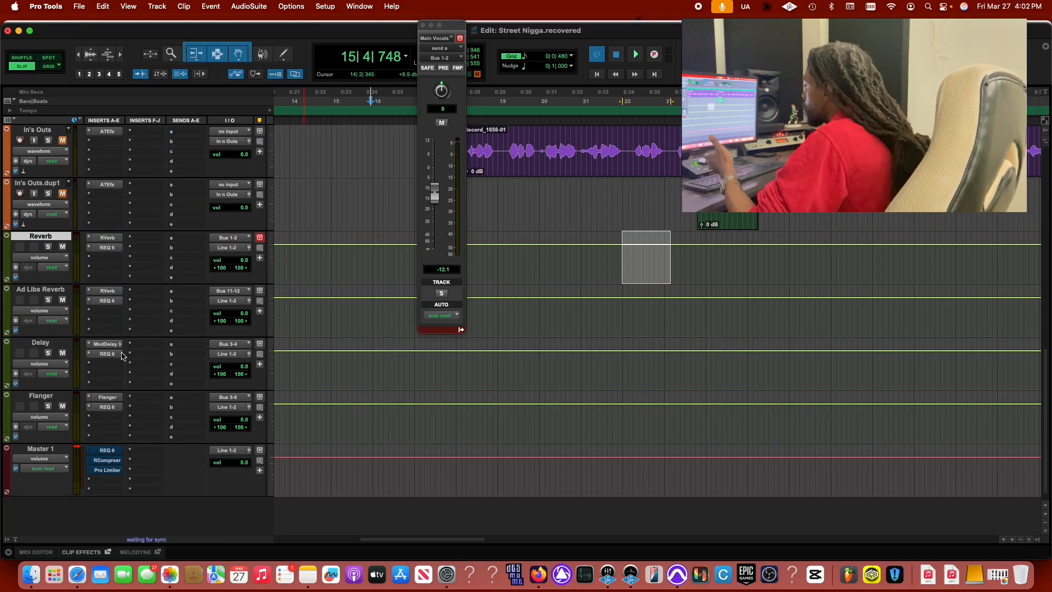
left_click(57, 343)
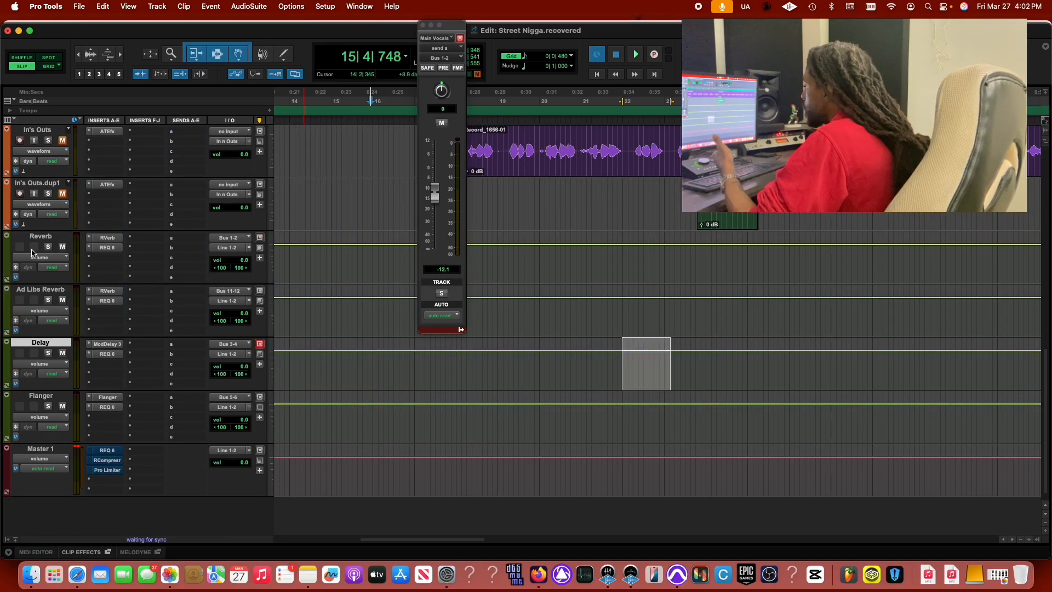
left_click(104, 344)
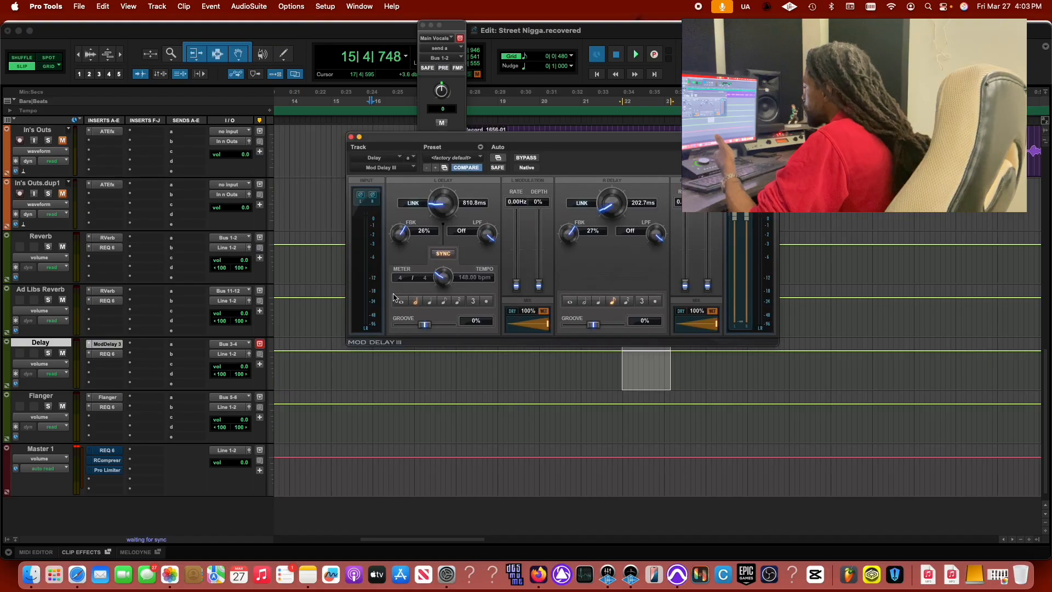
During playback, raise the Main Vocals send to Bus 3-4 to about +10 dB, and bring it down to about -18.5 dB.
scroll(190, 333, "up", 10)
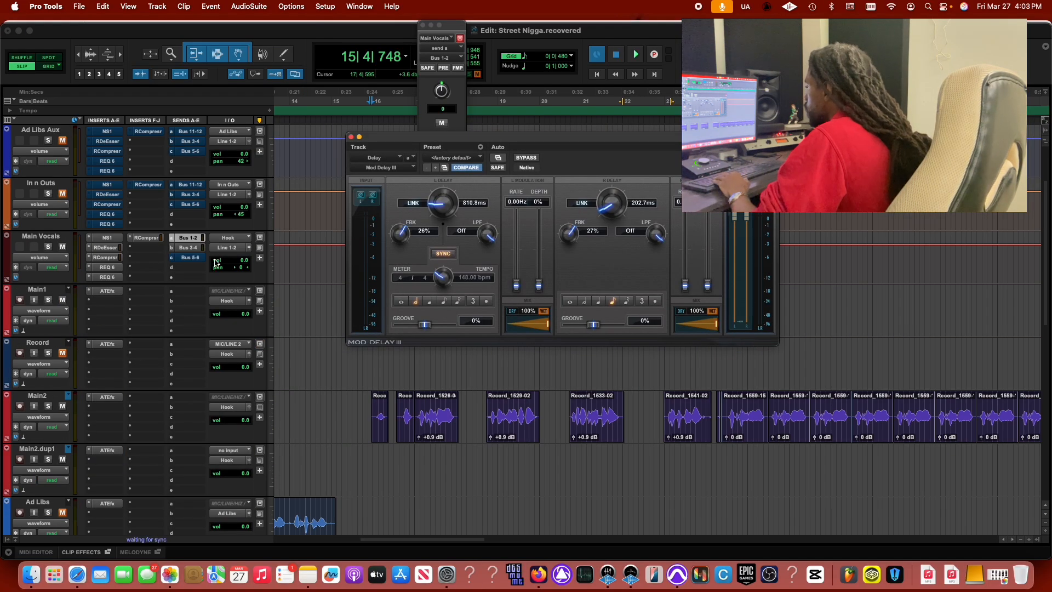
left_click(199, 250)
key("space")
left_click_drag(434, 205, 434, 149)
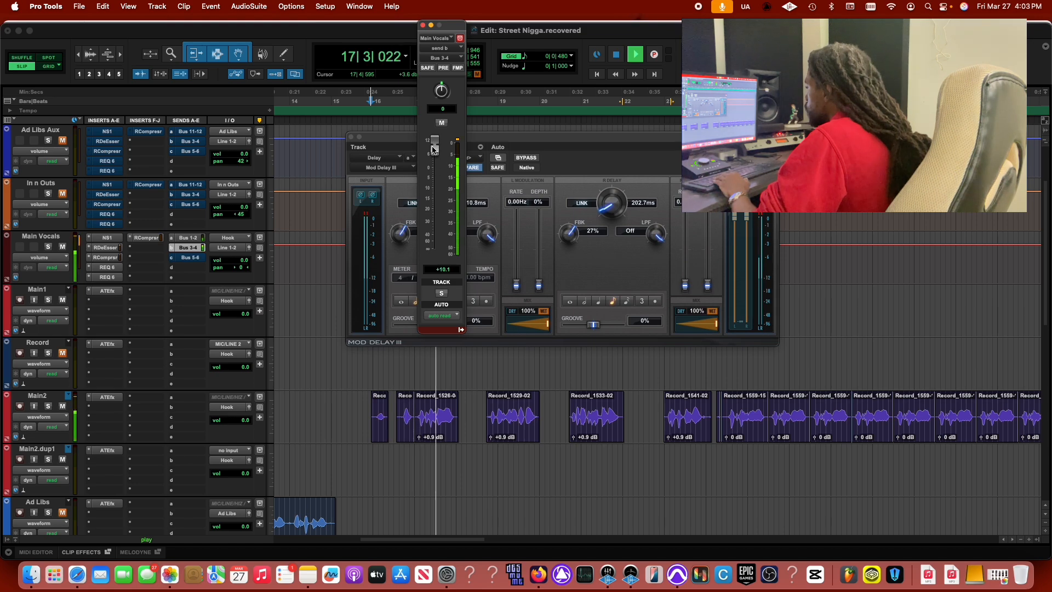
left_click_drag(432, 149, 439, 202)
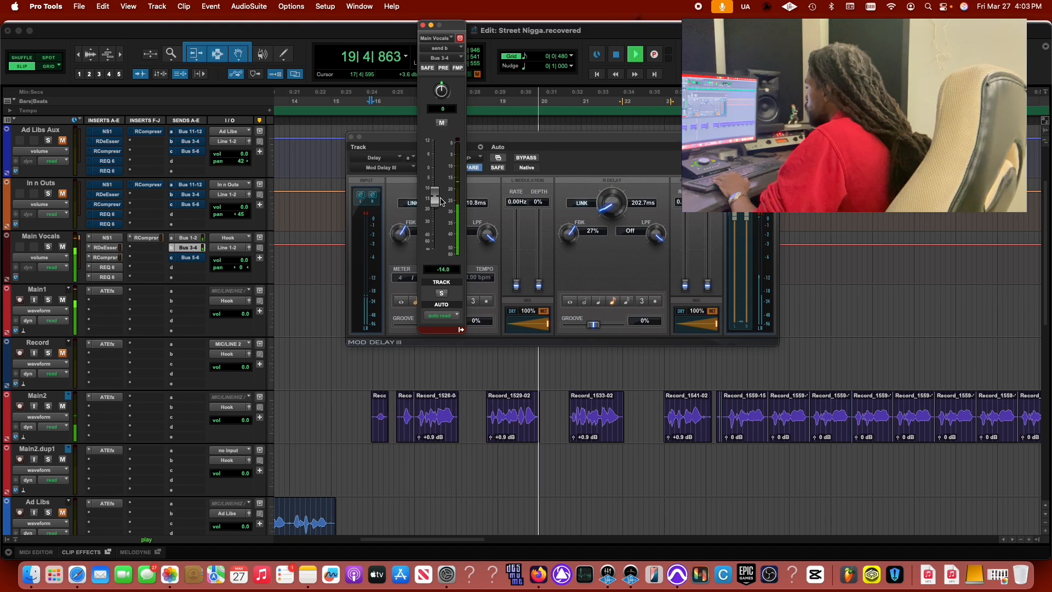
key("space")
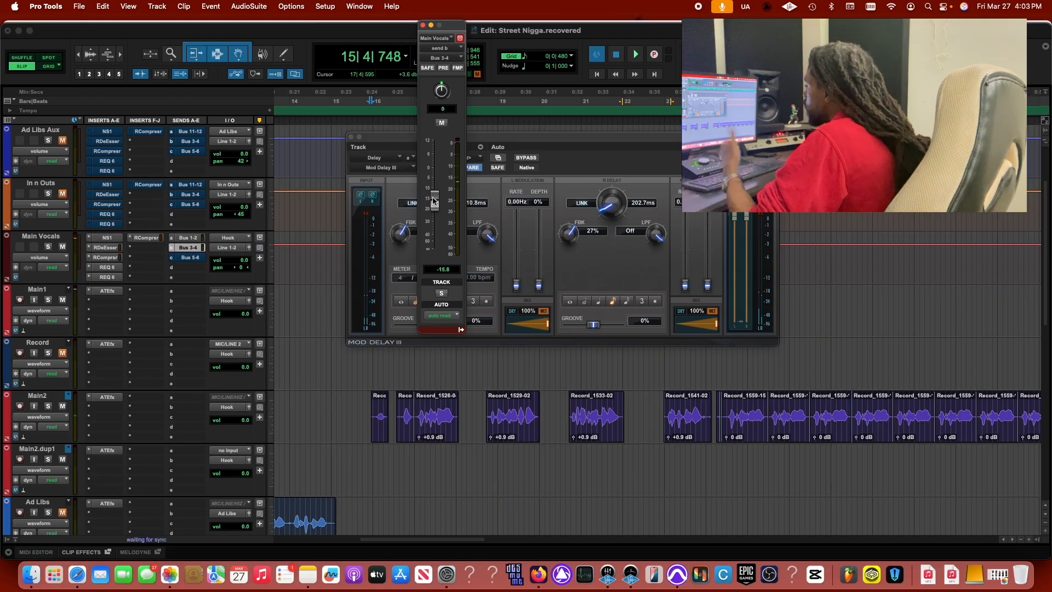
left_click_drag(438, 201, 436, 208)
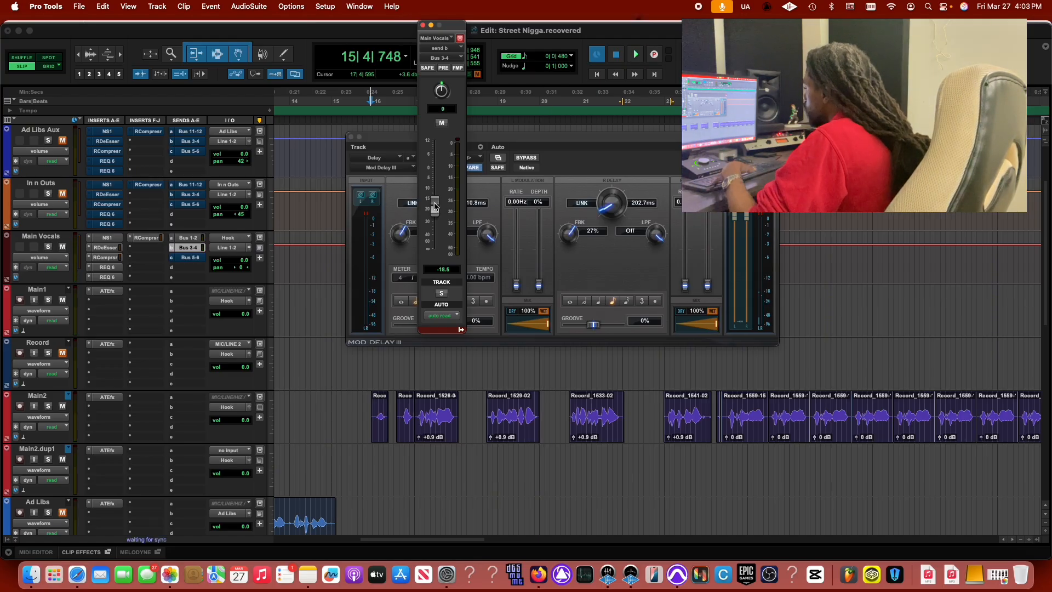
Close Mod Delay III and fine-tune the Main Vocals send to Bus 3-4 to -18.2 dB while the song plays.
key("space")
left_click(422, 25)
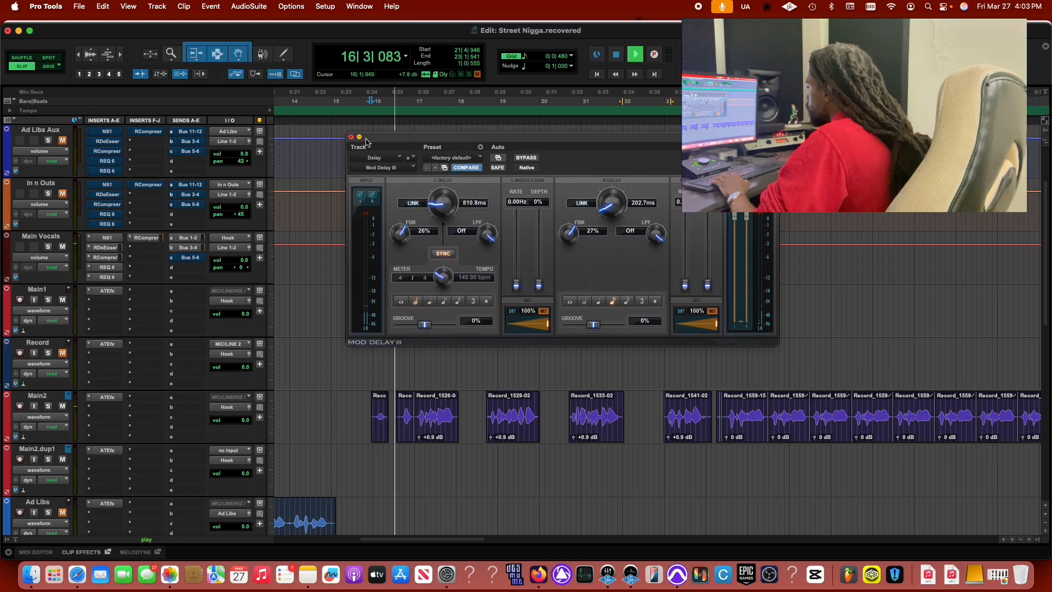
left_click(351, 137)
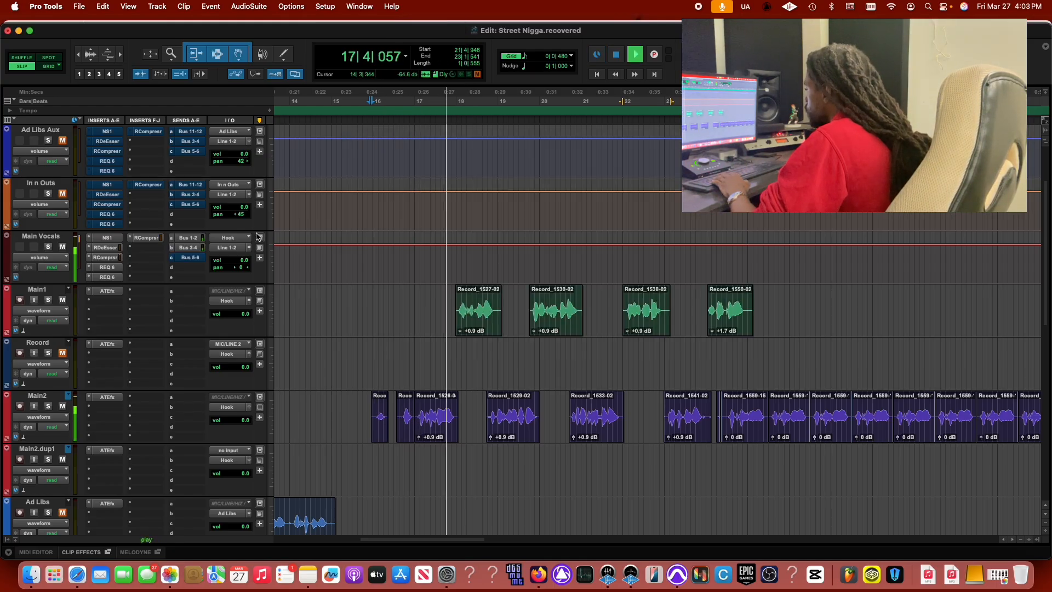
left_click(189, 247)
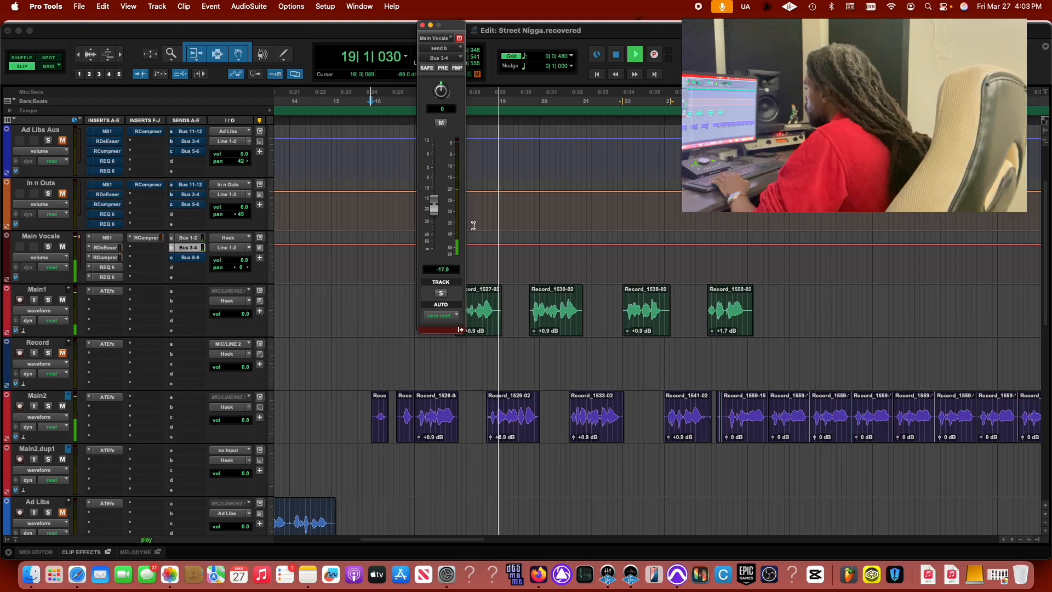
left_click_drag(434, 211, 434, 211)
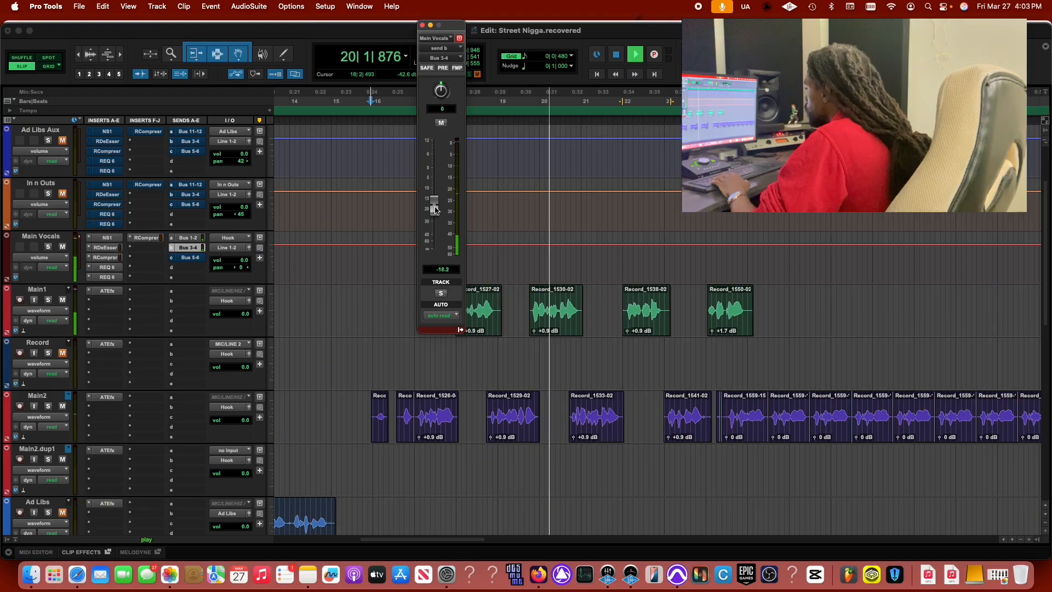
key("space")
In the Delay track's REQ 6 equalizer, set band 4 to a -3.5 gain at 767 Hz, checking it during playback, and close the plug-in.
scroll(327, 245, "down", 10)
left_click(107, 353)
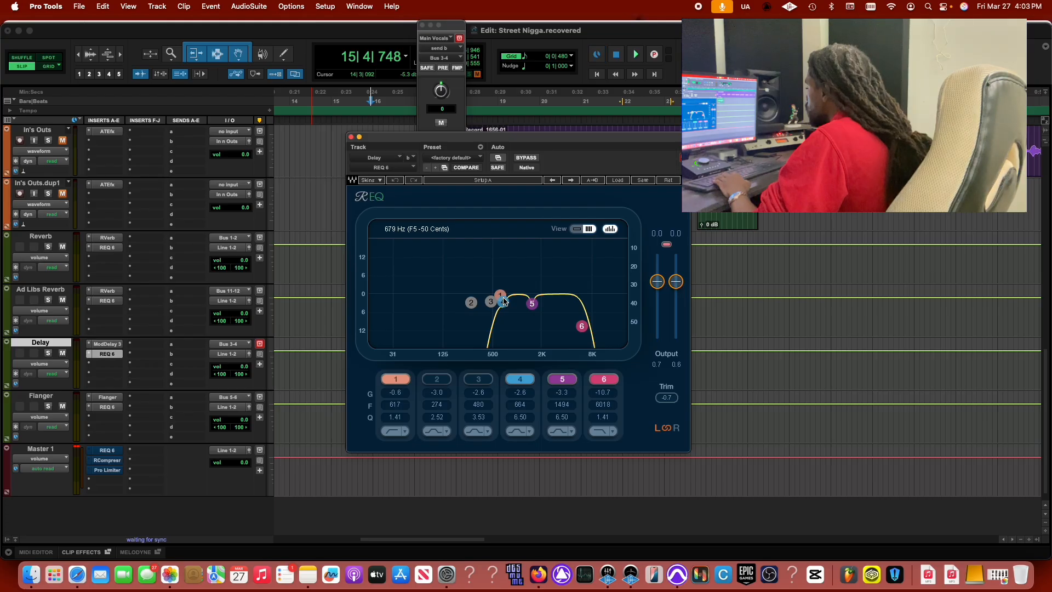
left_click_drag(503, 301, 508, 241)
left_click_drag(525, 393, 525, 444)
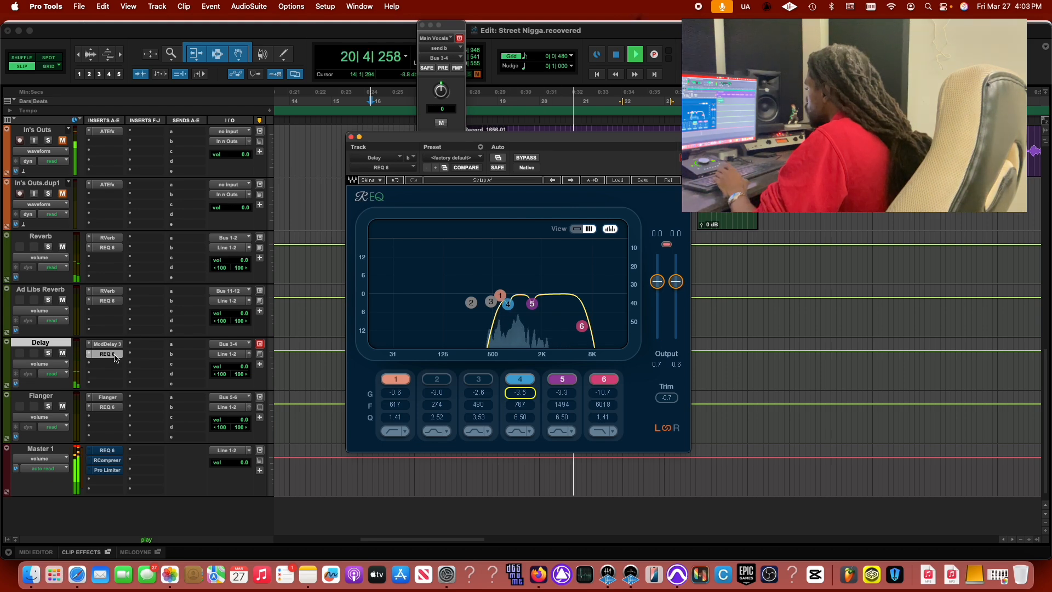
key("space")
left_click_drag(115, 359, 111, 252)
key("space")
left_click(351, 137)
Check the Main Vocals send to Bus 1-2 and lower its Bus 3-4 send to -18.8 dB during playback.
scroll(359, 183, "up", 10)
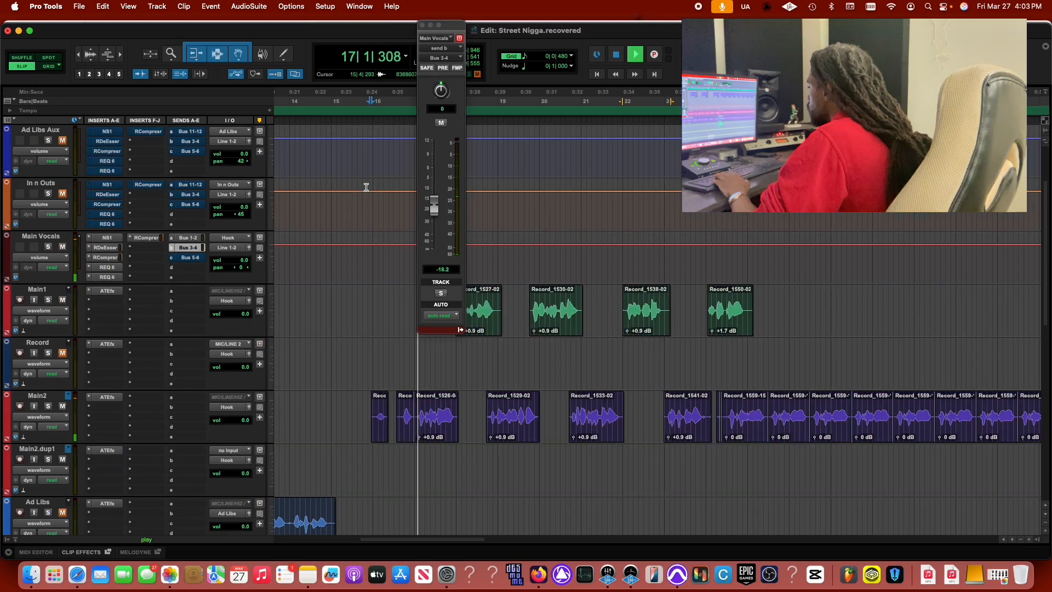
scroll(366, 187, "down", 4)
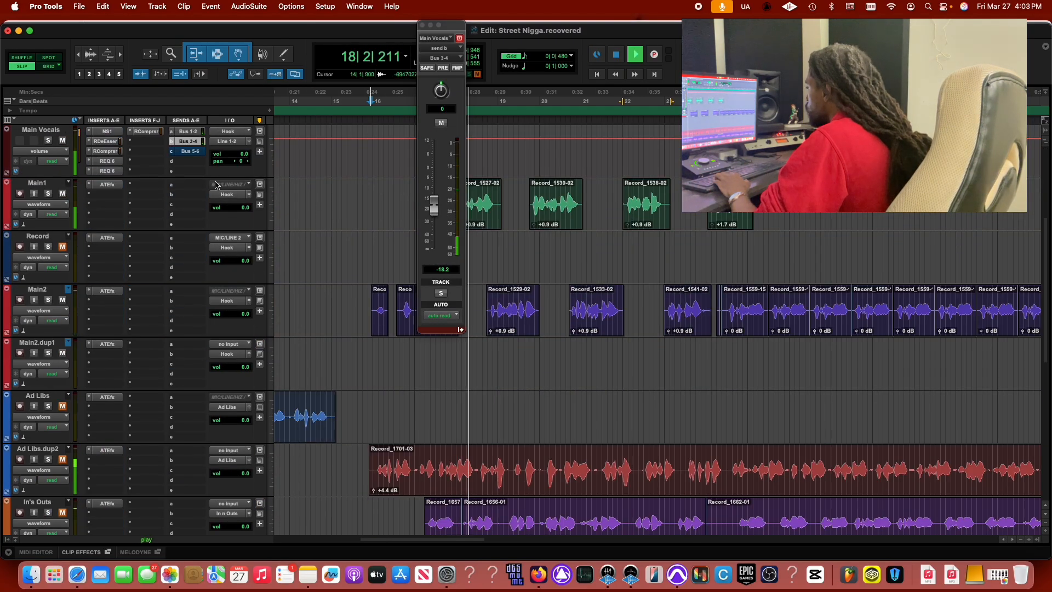
left_click(193, 133)
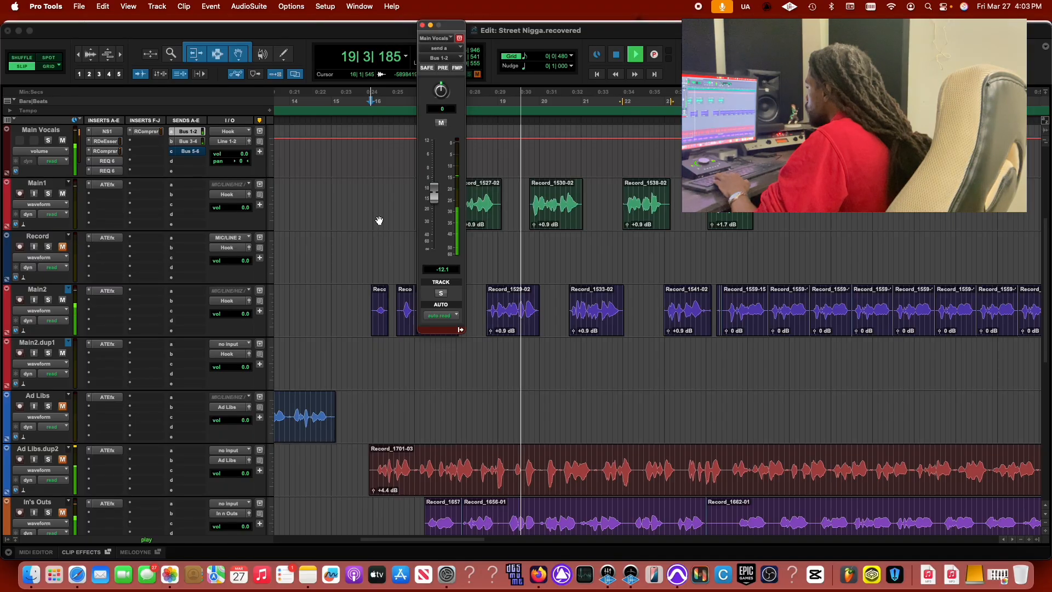
left_click(205, 142)
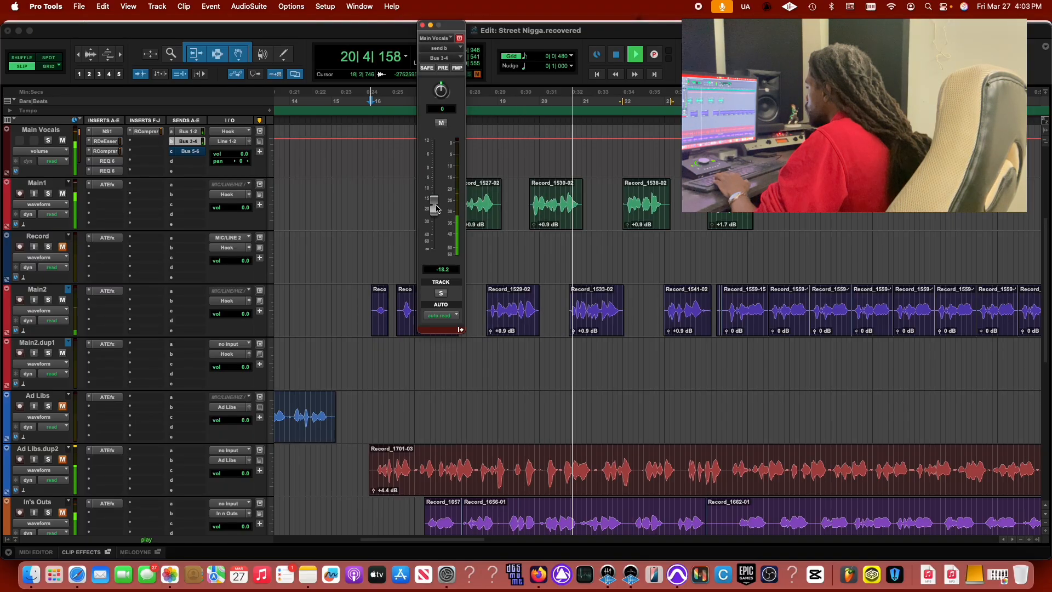
left_click_drag(437, 206, 437, 210)
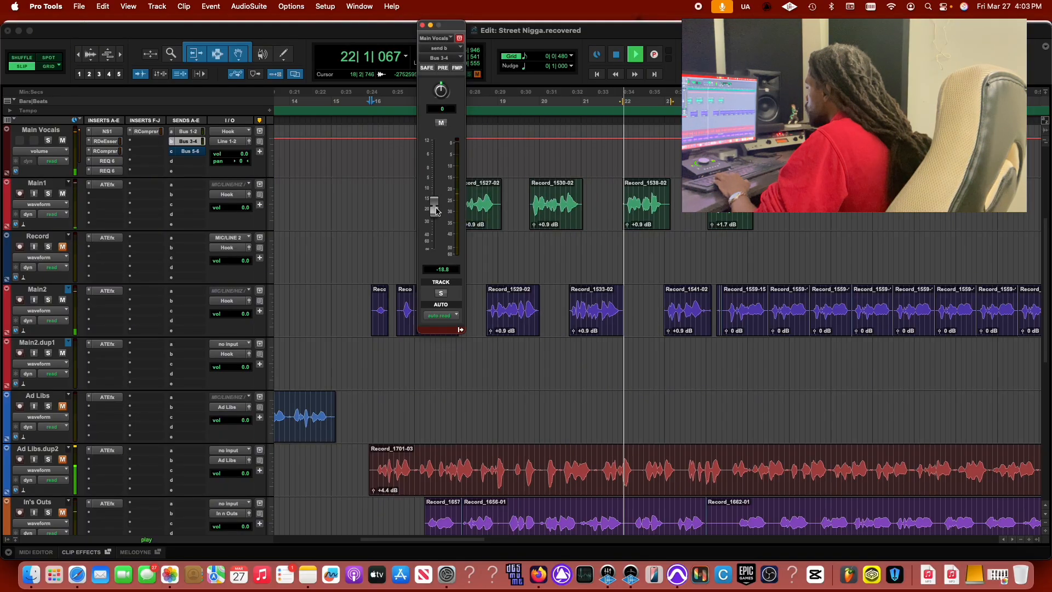
left_click(423, 25)
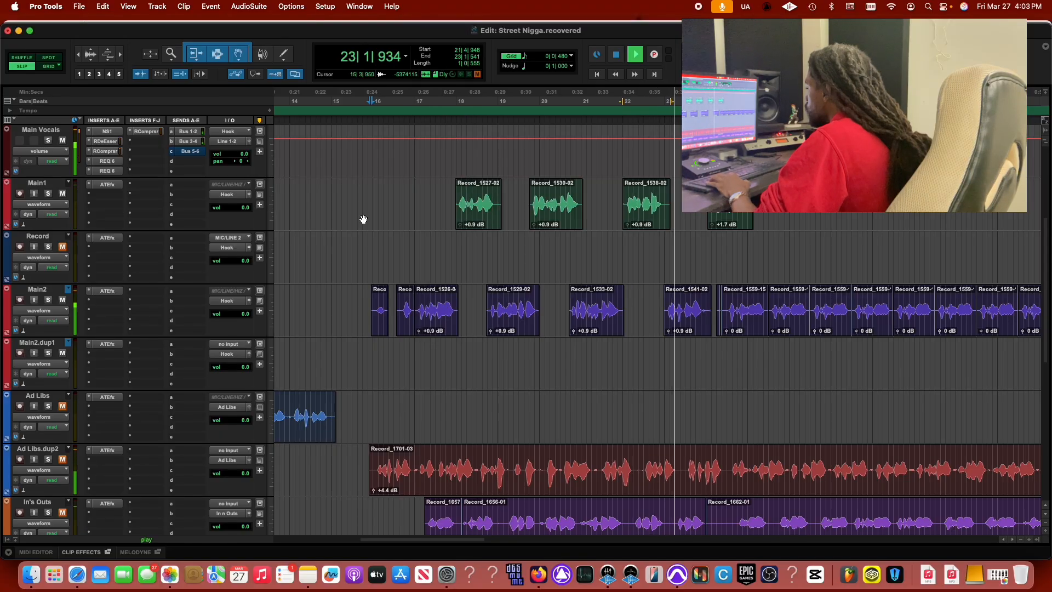
key("super+j")
Open the Flanger plug-in on the Flanger track.
scroll(363, 219, "up", 1)
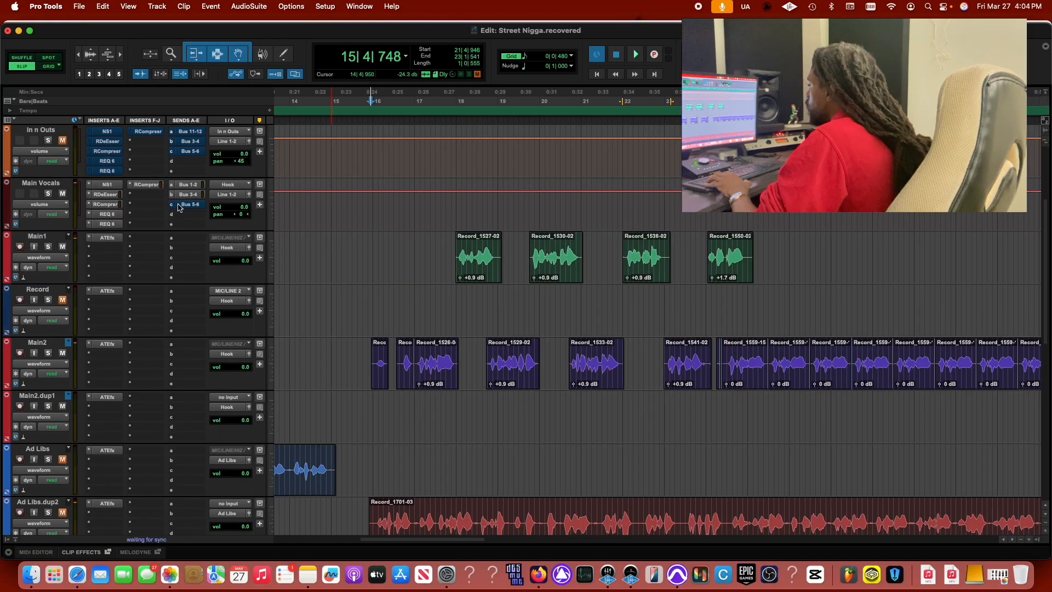
scroll(183, 207, "down", 8)
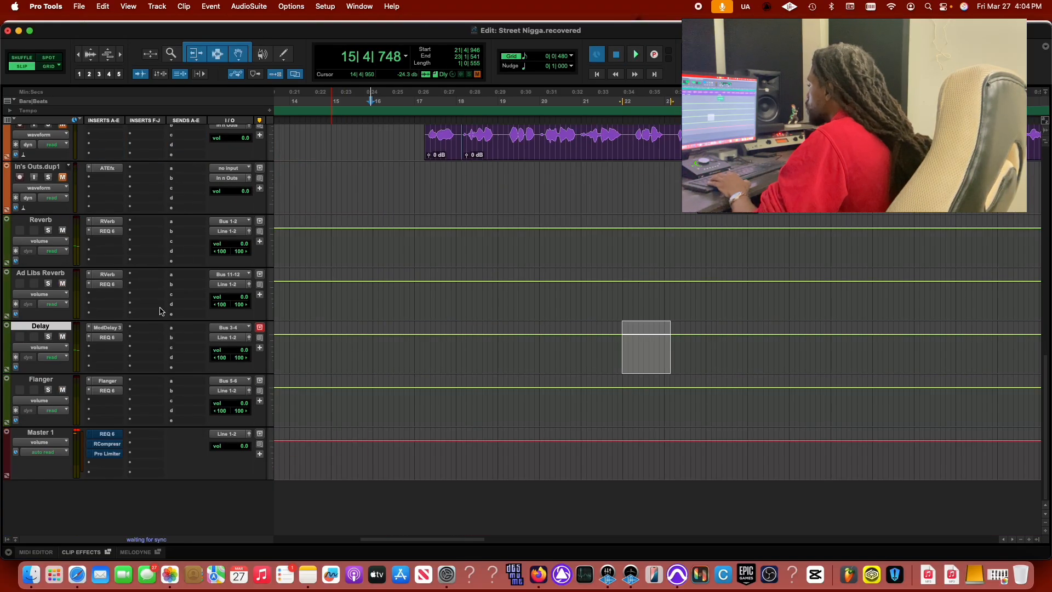
left_click(107, 381)
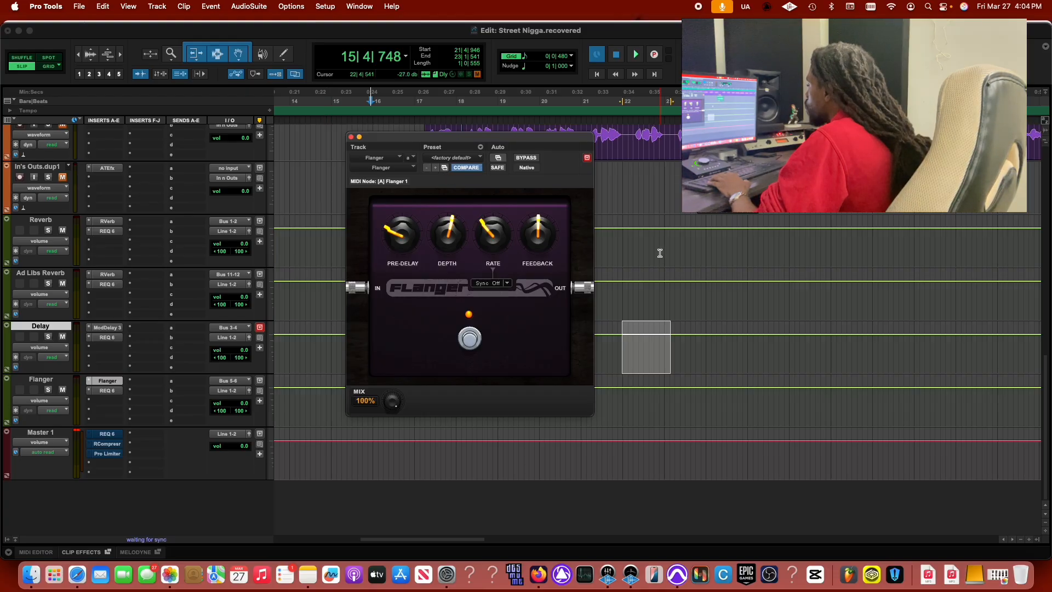
During playback, raise the Main Vocals send to Bus 5-6 to +12 dB, pull it back to about -12.3 dB, and close the send window.
scroll(658, 251, "up", 10)
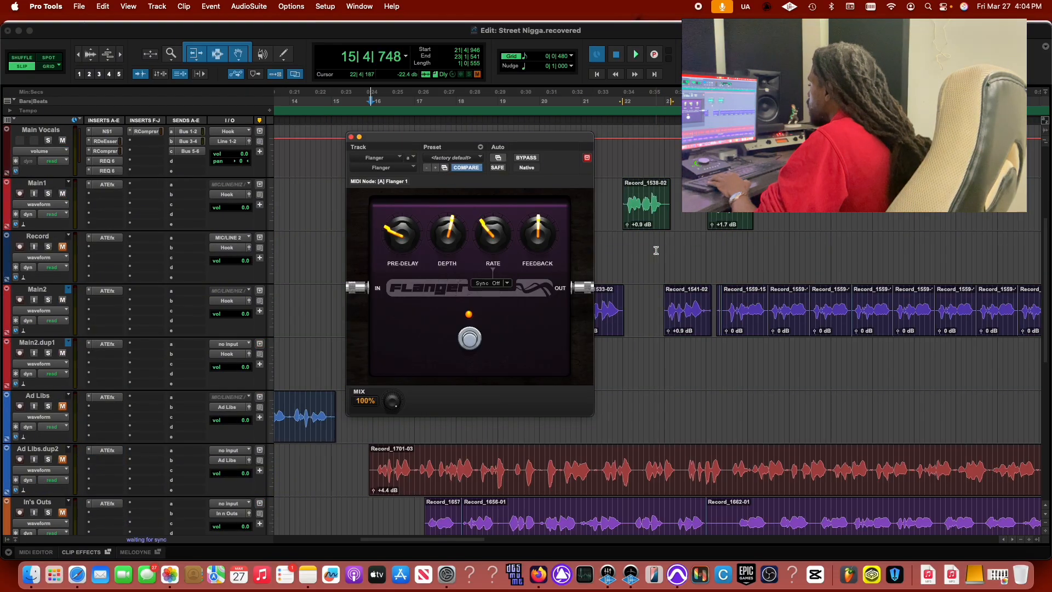
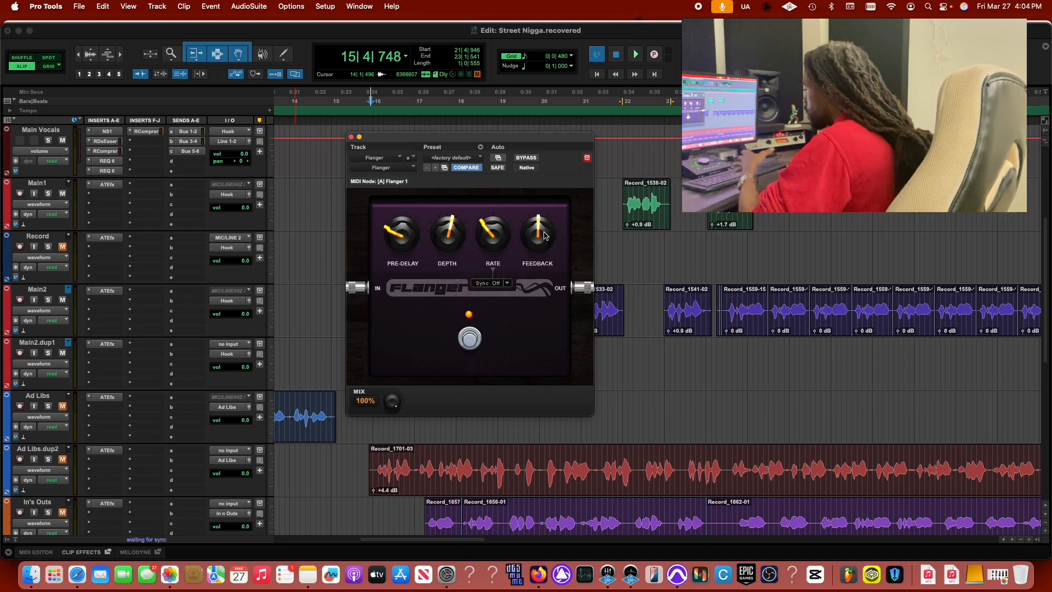
left_click(189, 152)
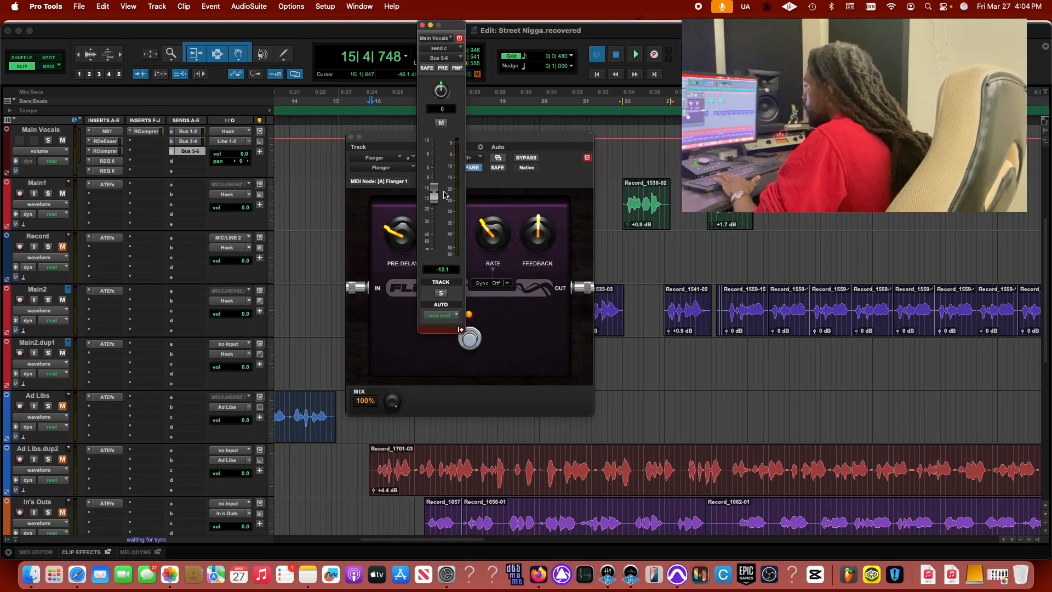
key("space")
left_click_drag(439, 197, 438, 144)
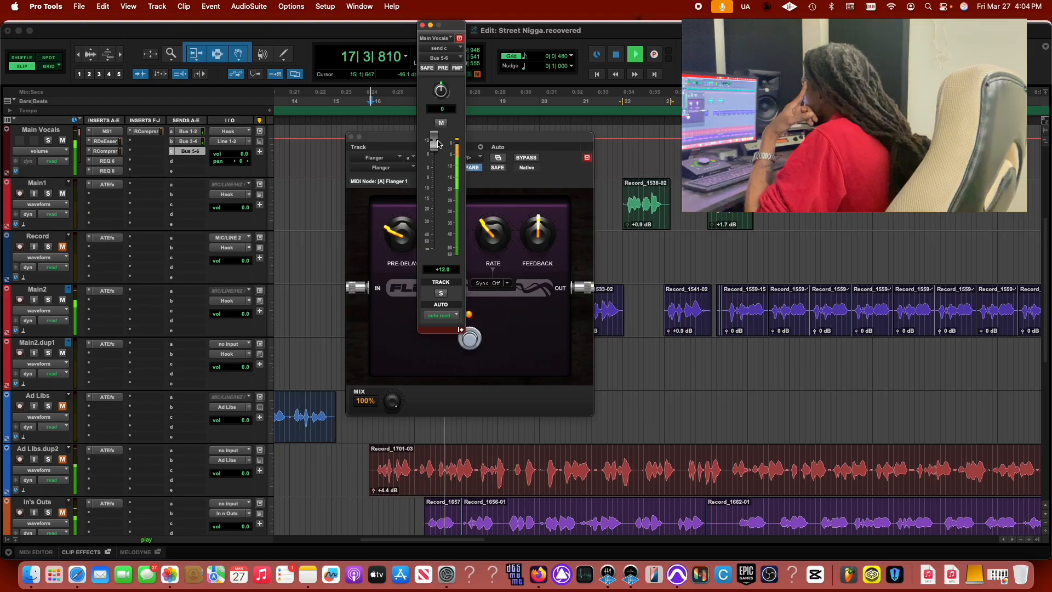
left_click_drag(438, 144, 447, 197)
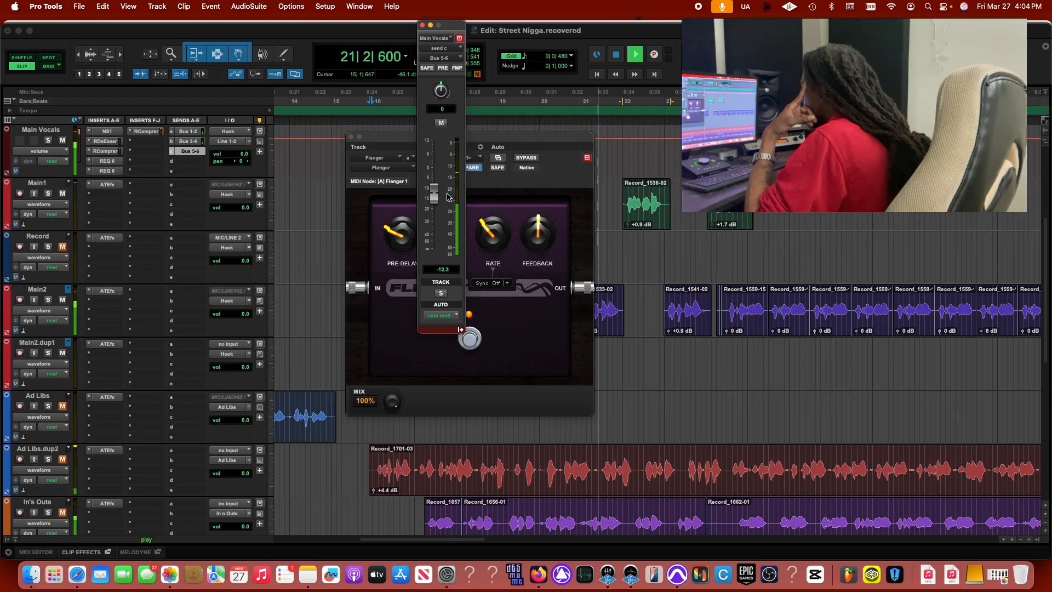
left_click(460, 225)
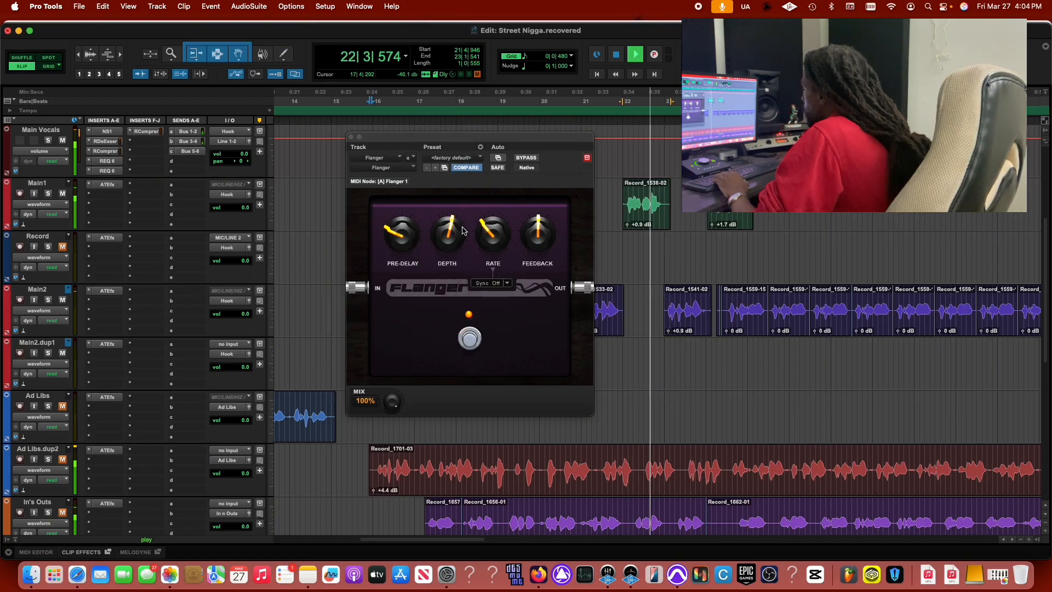
Reduce the Flanger's depth, raise its rate slightly, and set its pre-delay to 2.9 while listening, then close the plug-in and stop playback.
left_click_drag(465, 229, 489, 226)
left_click_drag(410, 230, 407, 229)
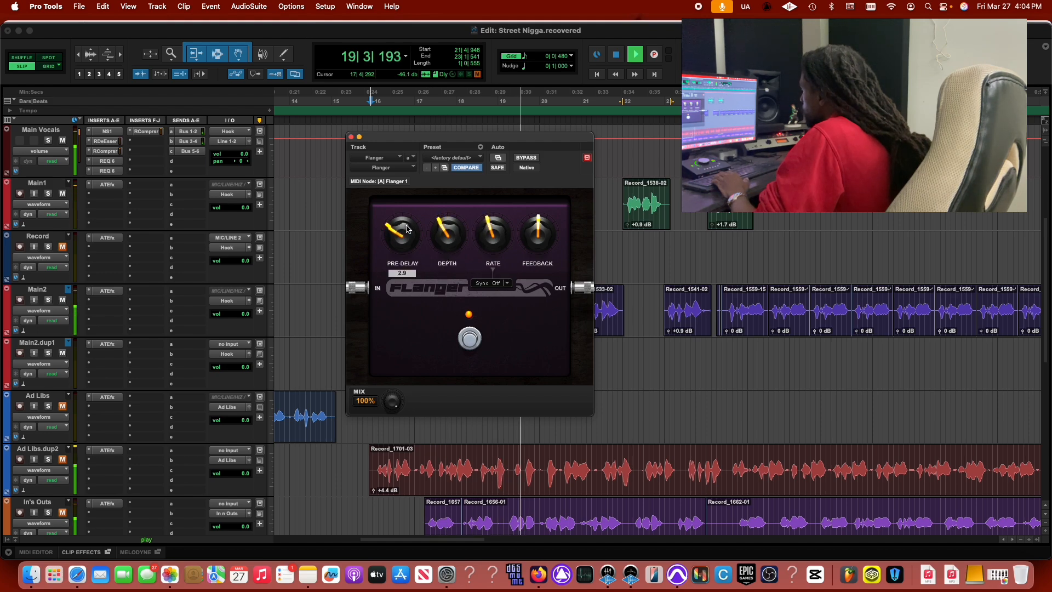
left_click(350, 137)
scroll(353, 160, "up", 4)
key("space")
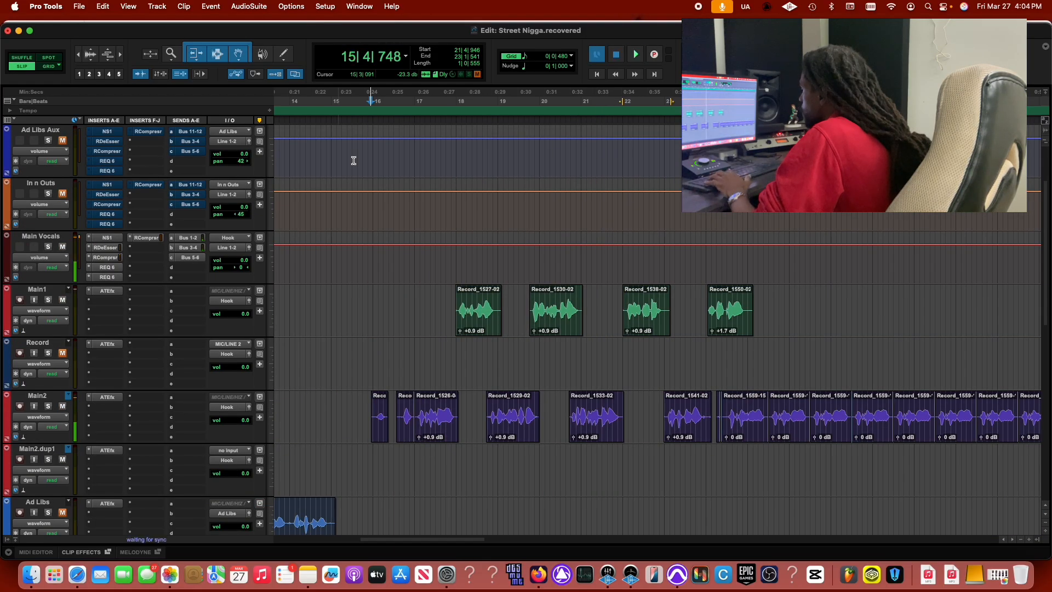
Look over the vocal, ad-lib, aux and beat tracks and listen to the mix with the vocal effects applied.
scroll(354, 163, "down", 8)
scroll(354, 163, "up", 2)
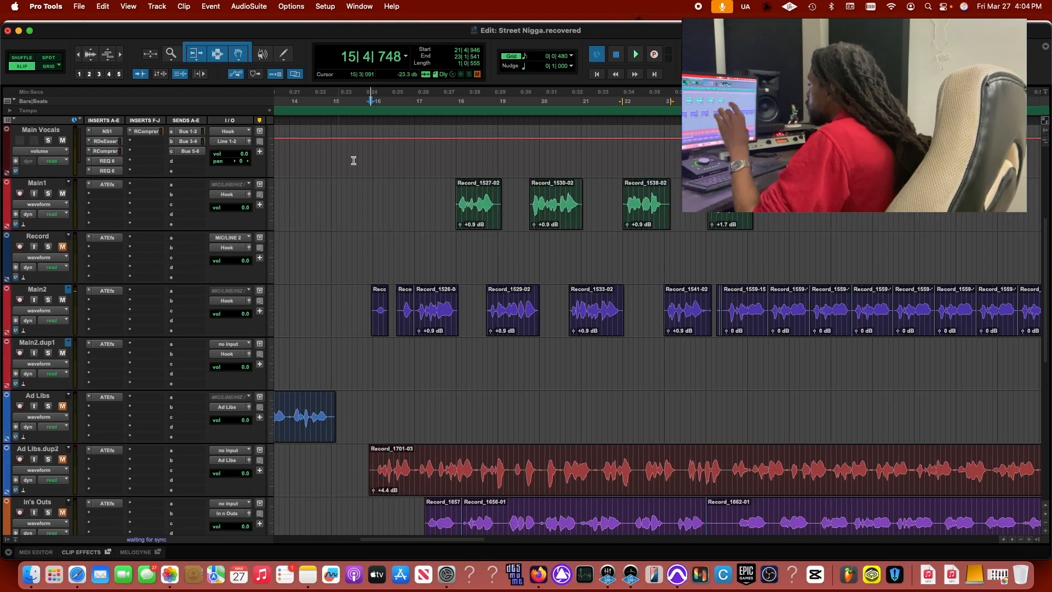
scroll(354, 160, "up", 4)
scroll(164, 189, "down", 10)
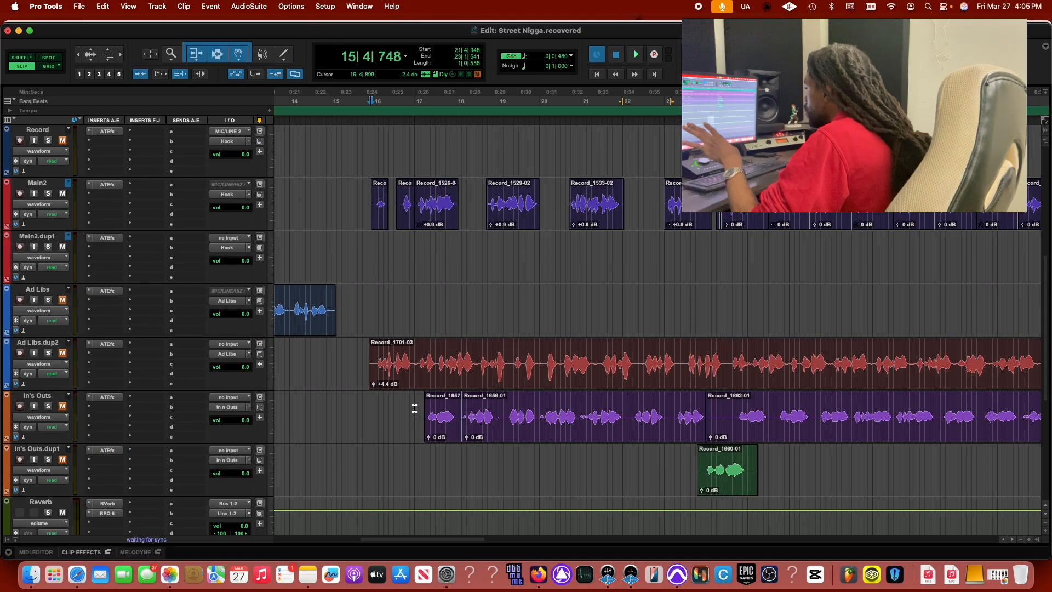
scroll(414, 409, "up", 6)
scroll(413, 407, "up", 4)
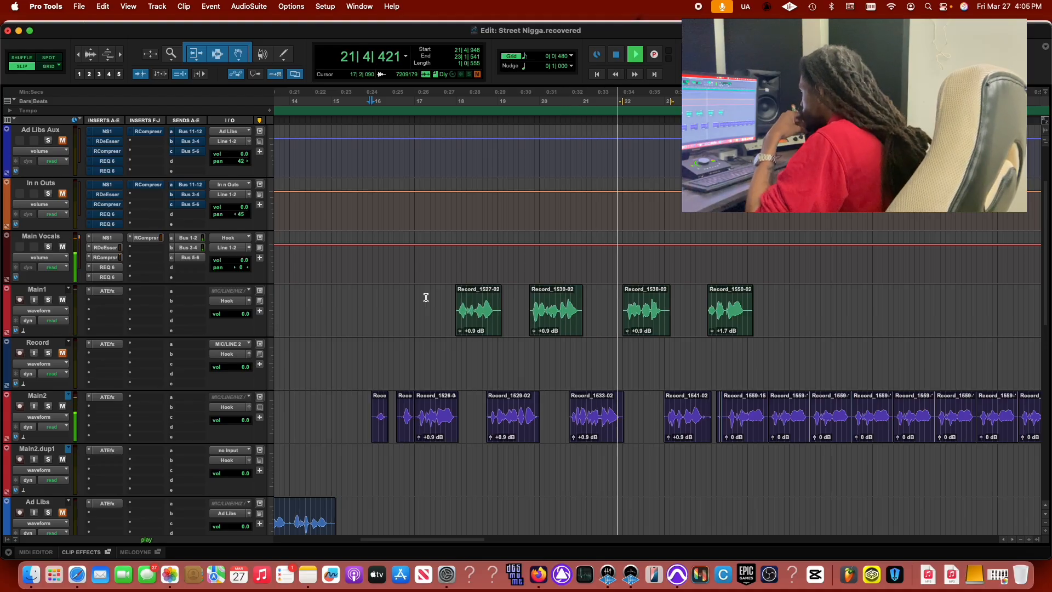
scroll(426, 298, "up", 3)
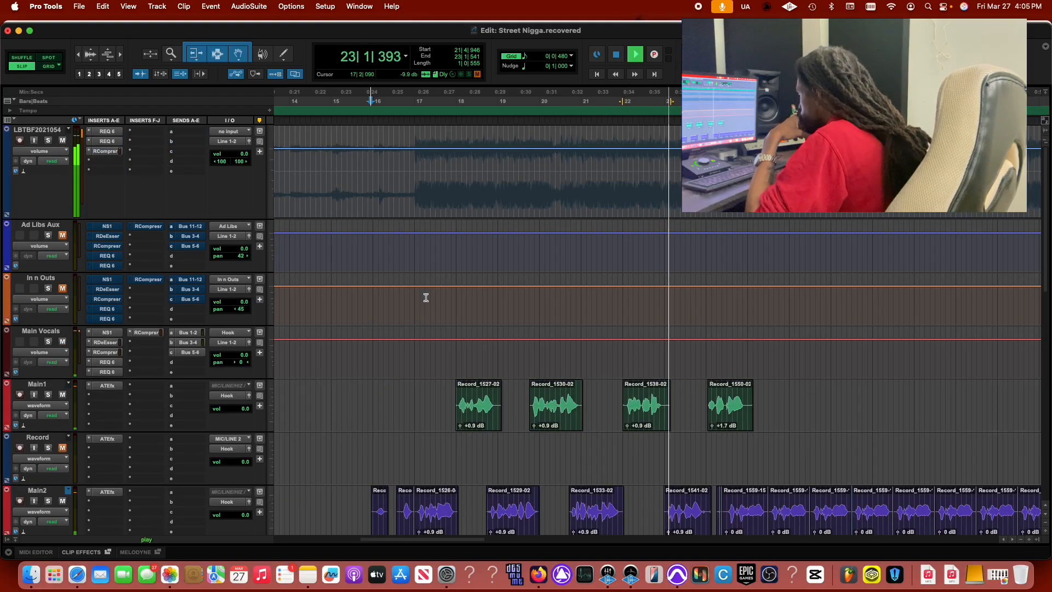
scroll(426, 298, "down", 3)
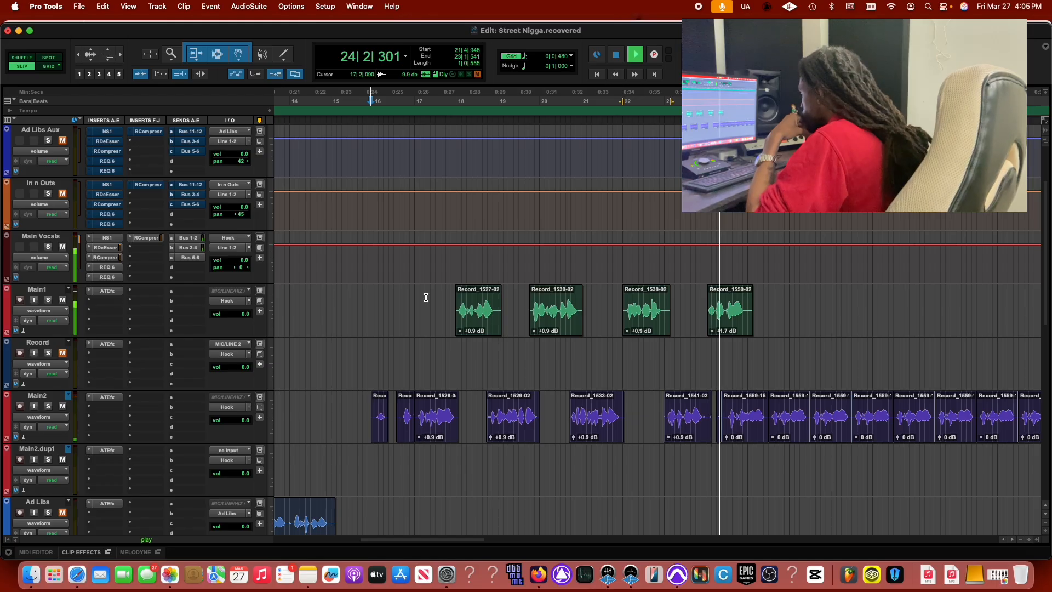
key("space")
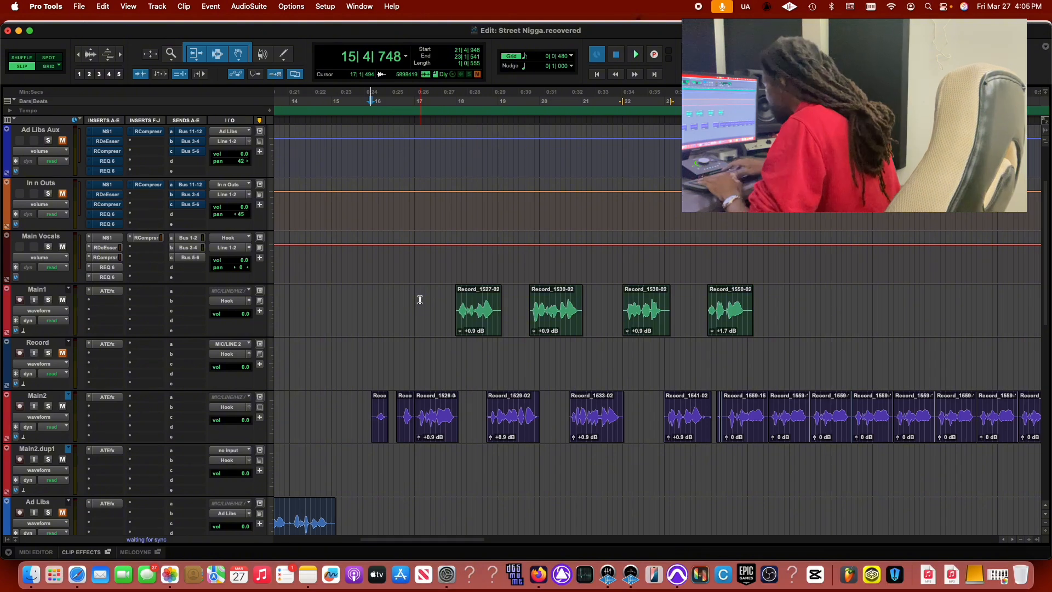
key("super+shift+5")
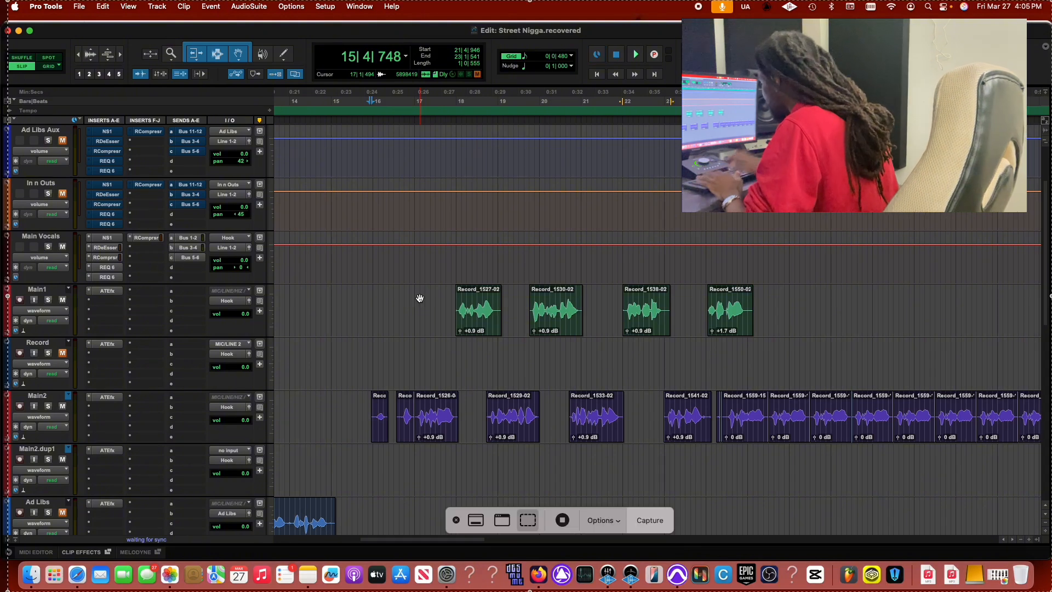
left_click(456, 522)
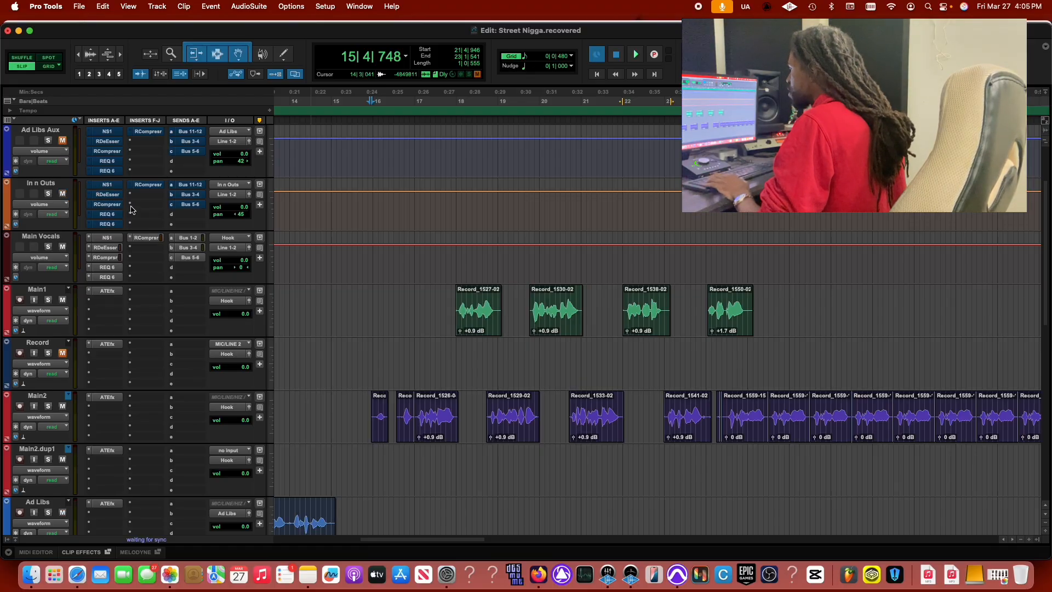
Play the mix while looking over the vocal, ad-lib, In's Outs and effect tracks, then stop playback.
scroll(129, 212, "down", 4)
scroll(141, 199, "up", 2)
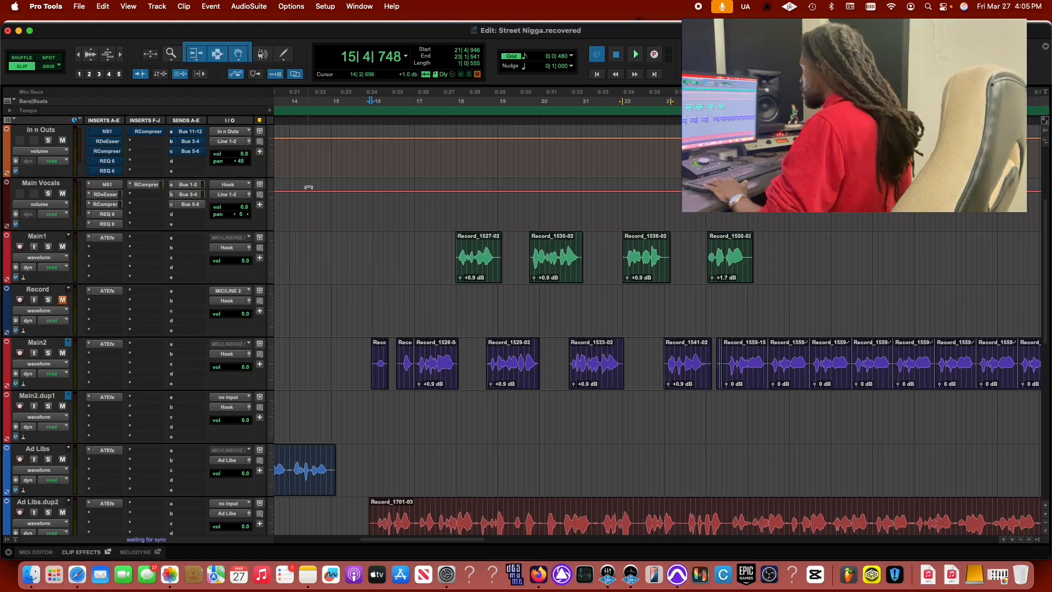
key("space")
scroll(418, 214, "down", 10)
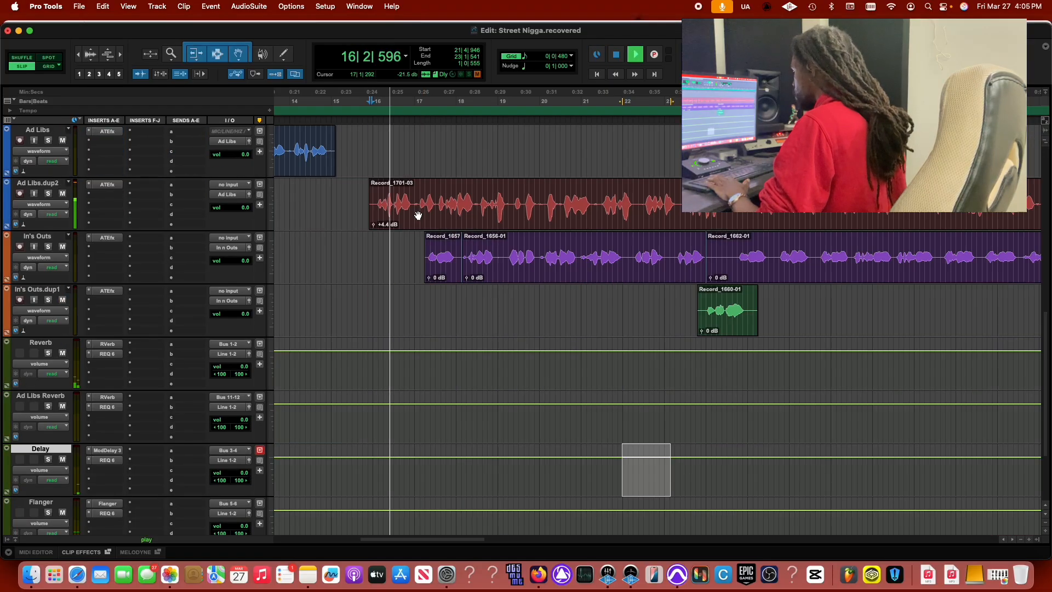
scroll(418, 214, "up", 2)
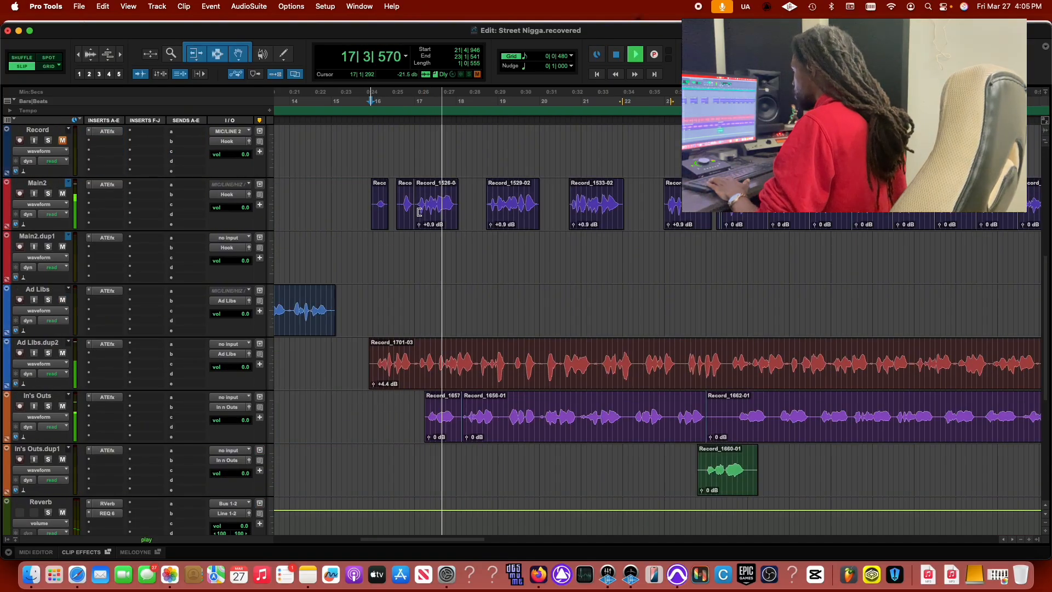
scroll(419, 214, "up", 3)
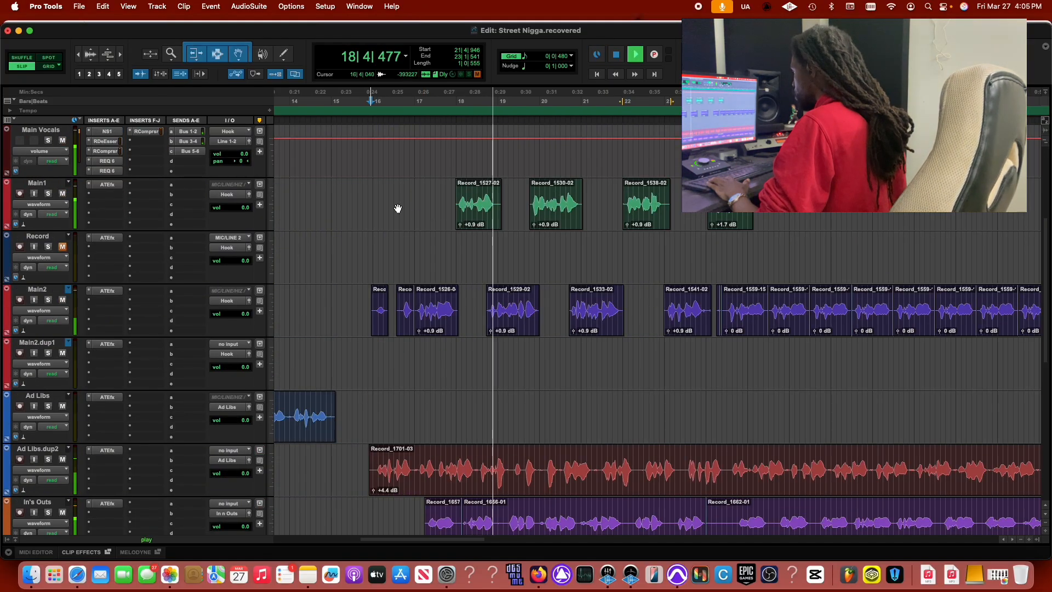
scroll(149, 184, "up", 1)
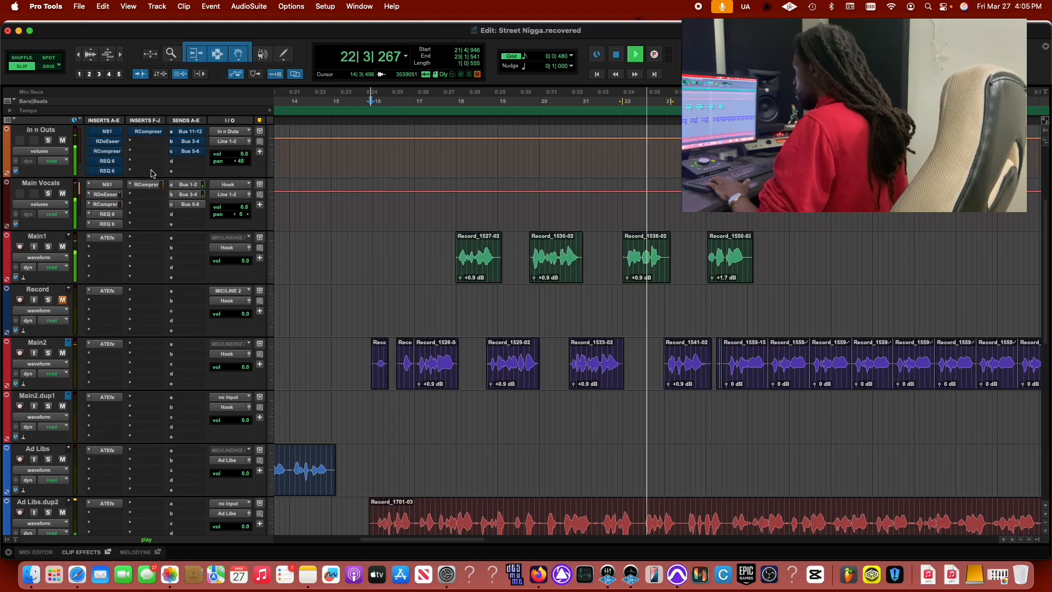
key("space")
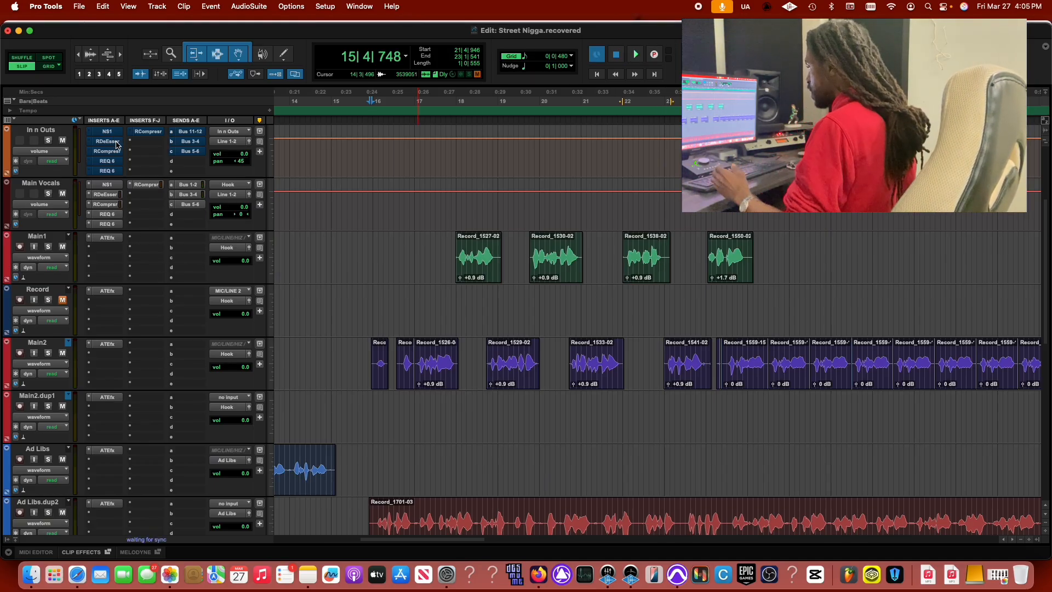
Activate the NS1 on In n Outs and raise its noise suppression to about 68, comparing it with the Main Vocals NS1 during playback.
left_click(107, 132)
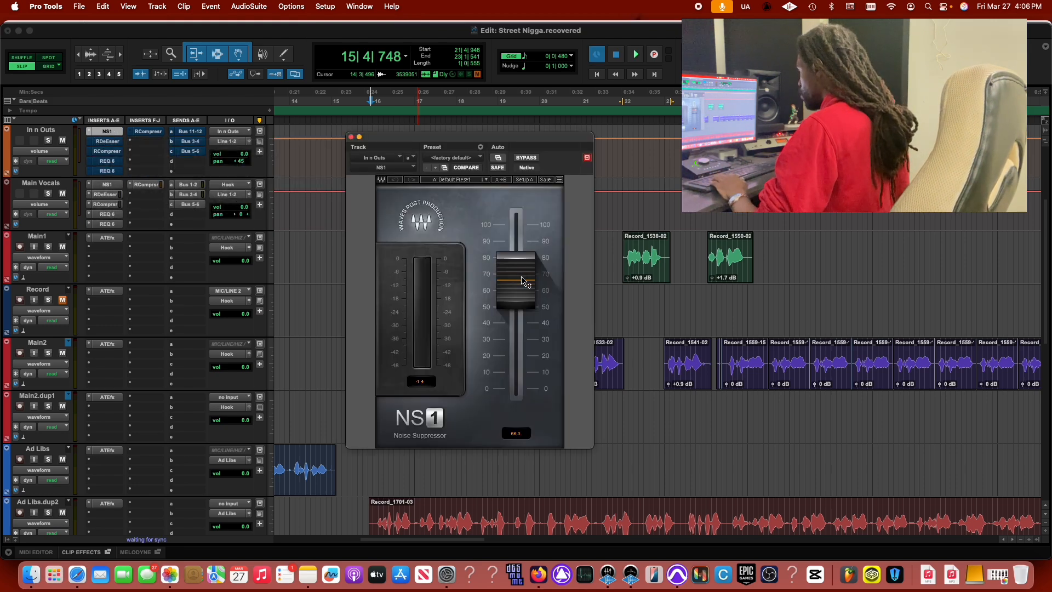
key("space")
left_click_drag(523, 280, 523, 275)
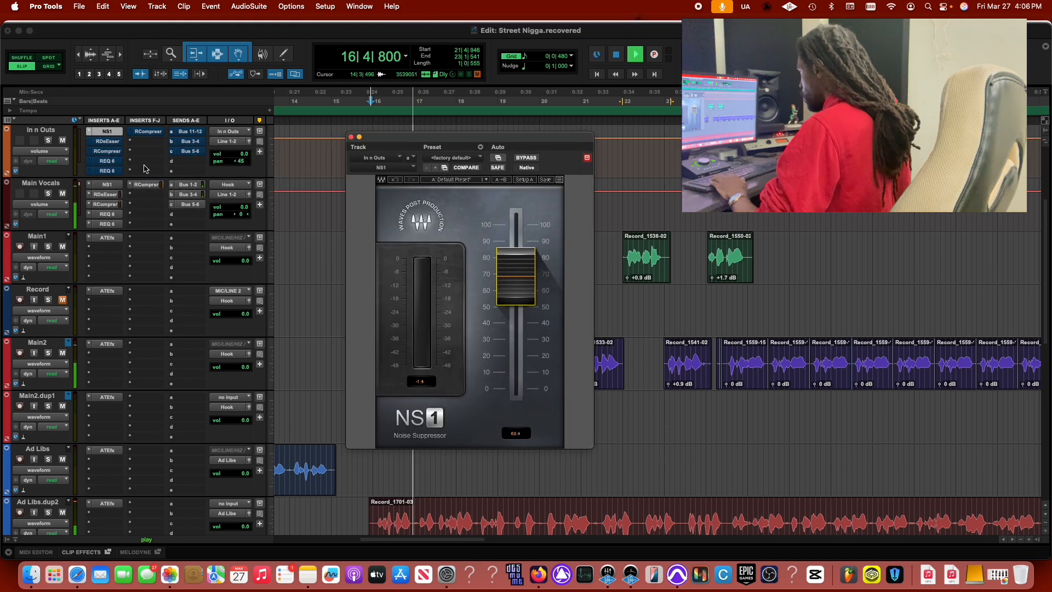
left_click(107, 184)
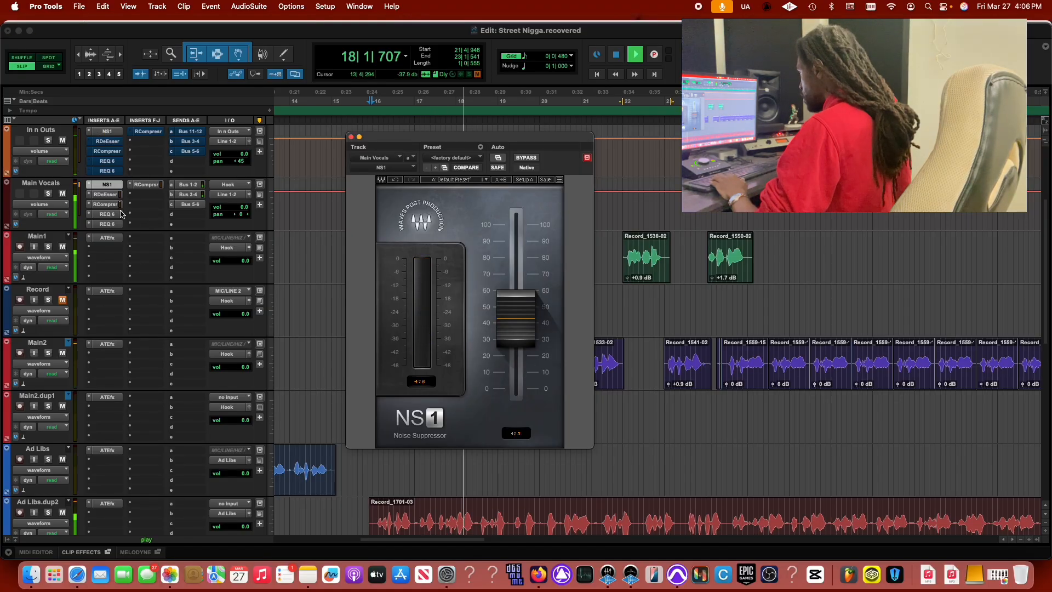
left_click(107, 131)
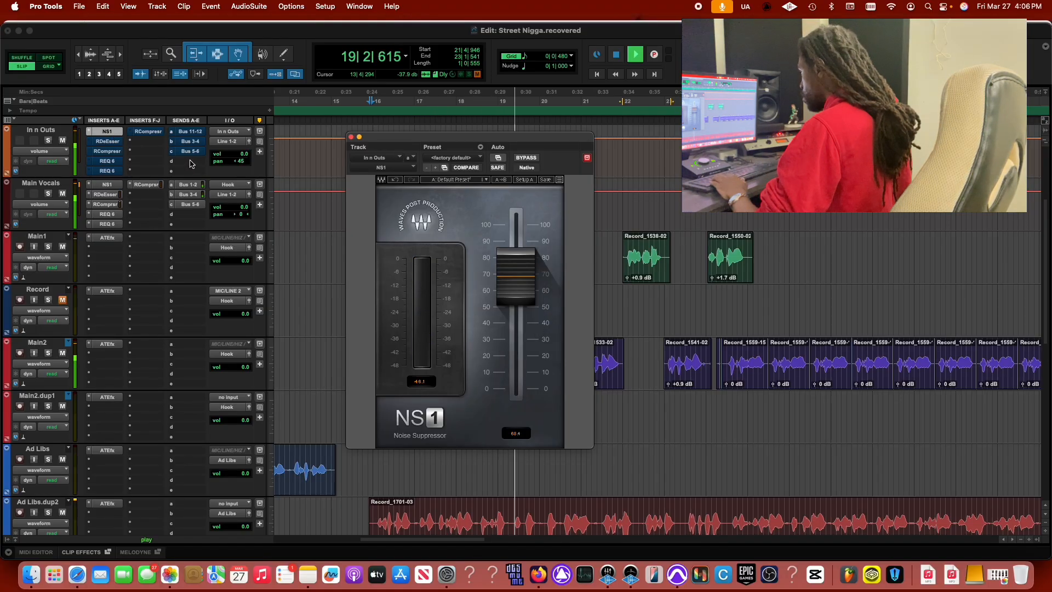
key("space")
Compare the In n Outs RDeEsser with the Main Vocals one, then set its threshold to -38.4 and range to -16.8 while listening.
left_click(112, 141)
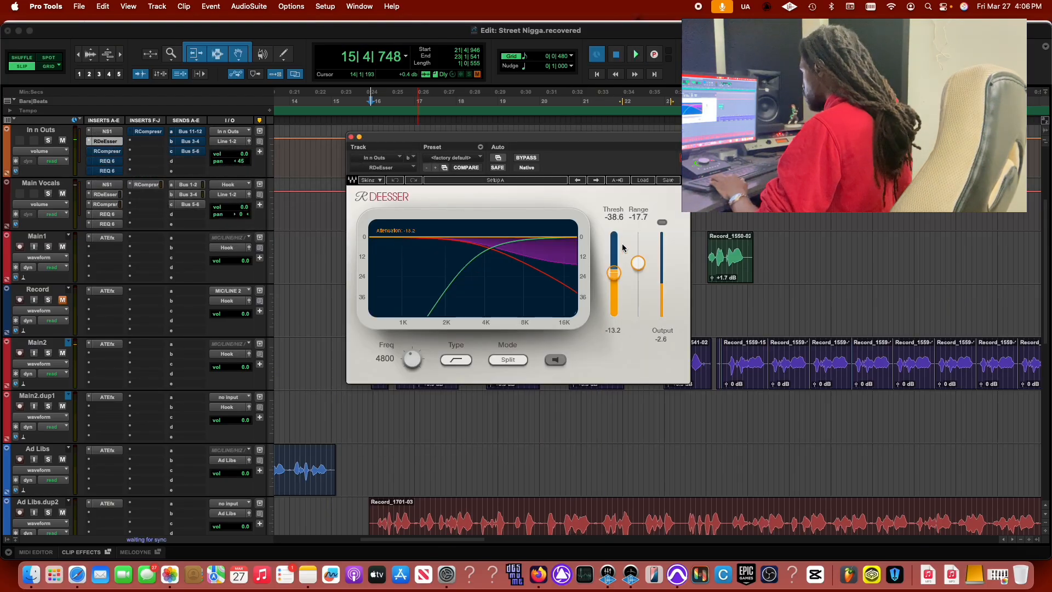
left_click(112, 195)
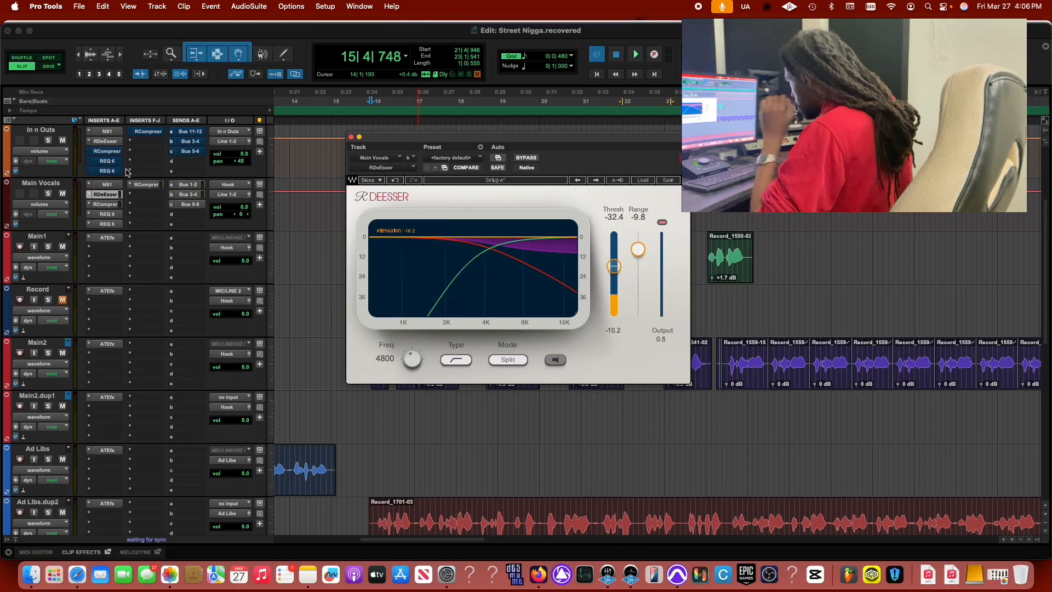
left_click(110, 142)
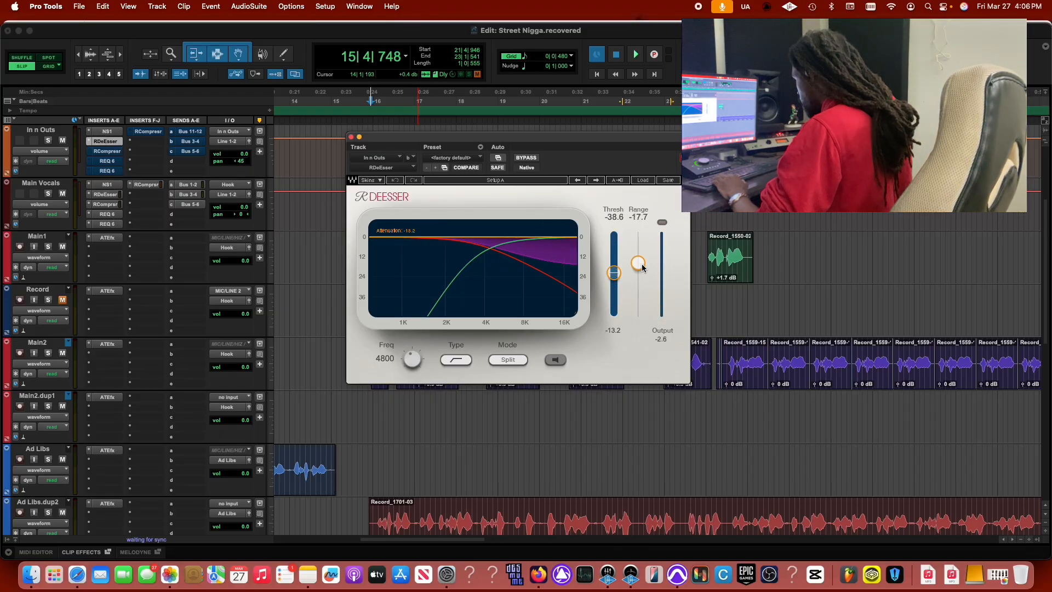
key("space")
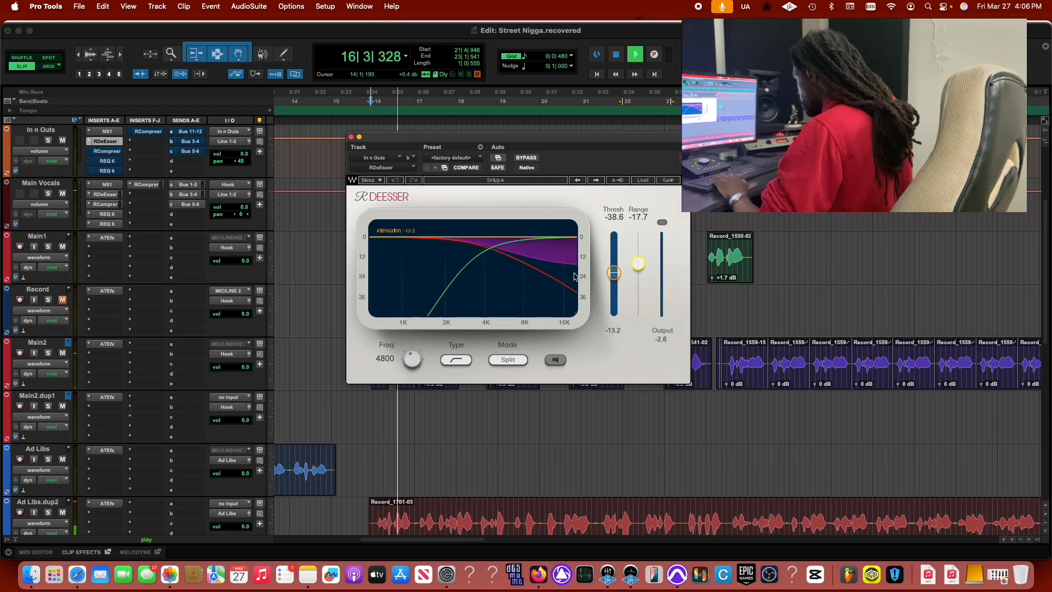
left_click_drag(608, 271, 638, 261)
key("space")
key("space")
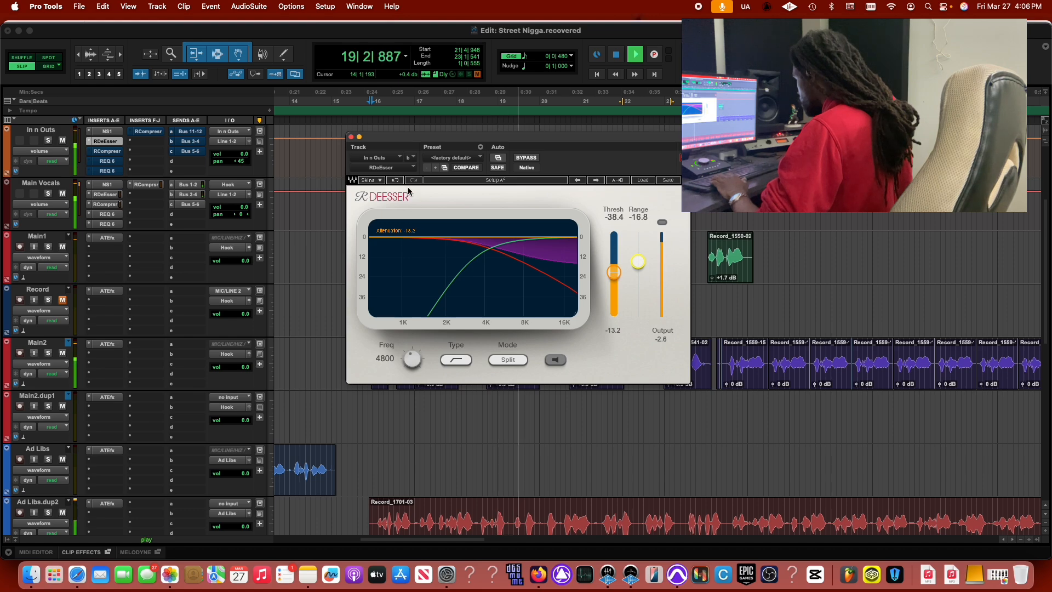
key("space")
left_click(352, 137)
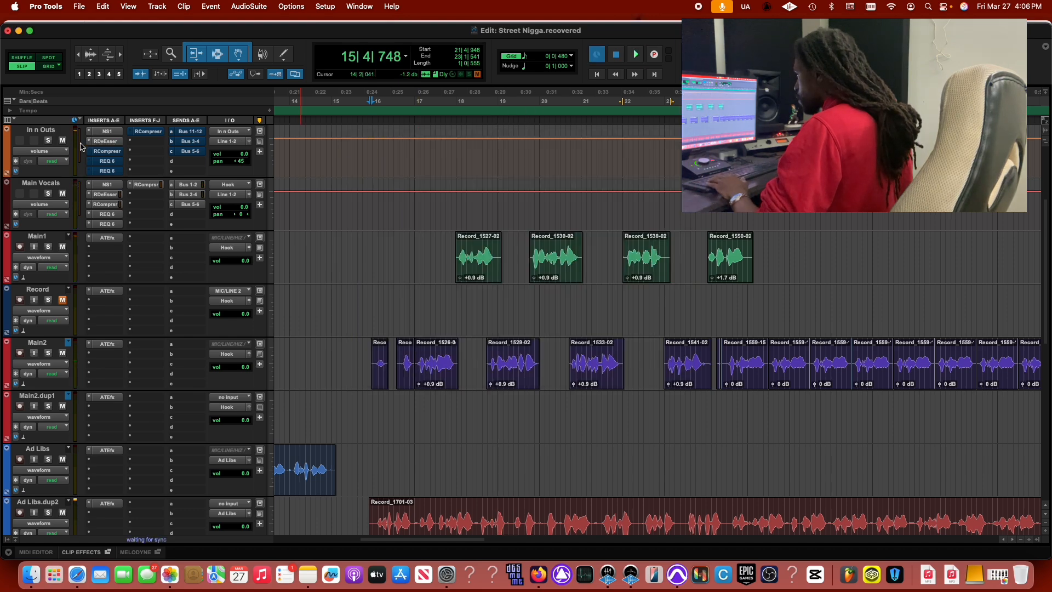
Set the In n Outs RCompressor to threshold -14.3, attack 7.29 and release 122 while listening, then close the plug-in.
left_click(100, 152)
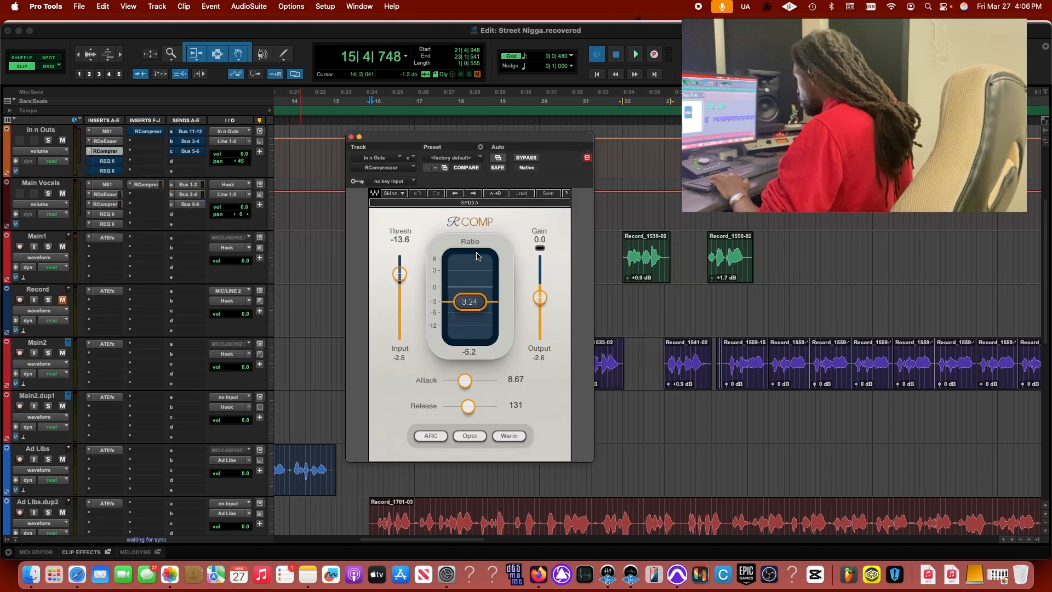
key("space")
key("space")
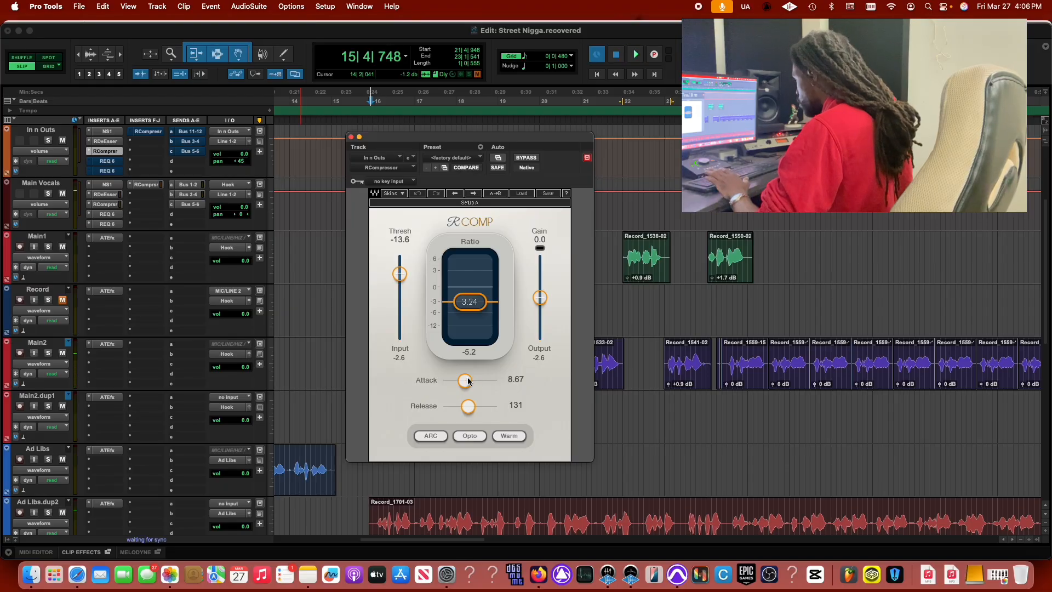
key("space")
key("space")
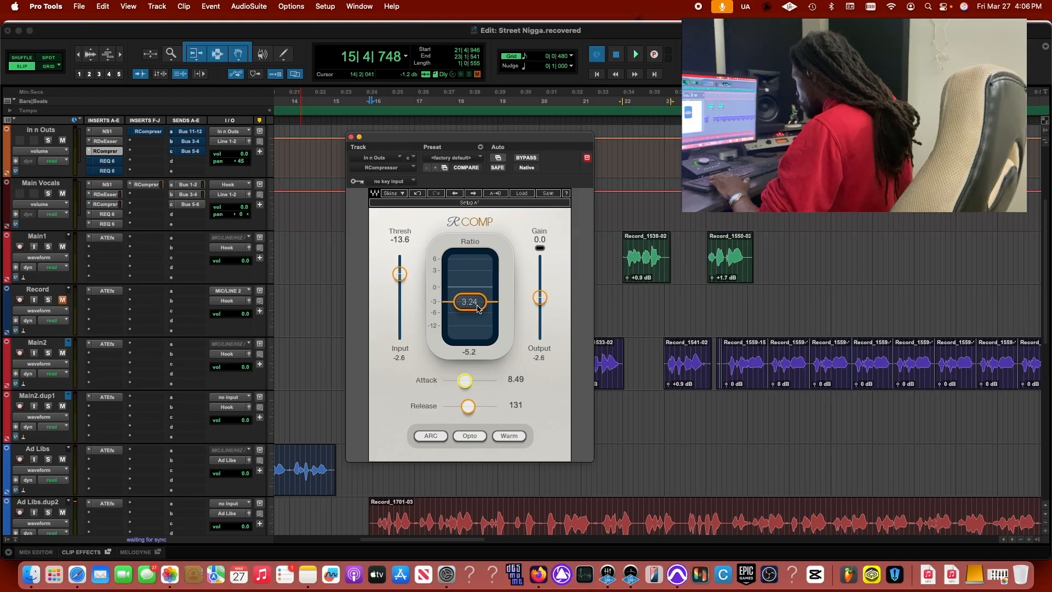
key("space")
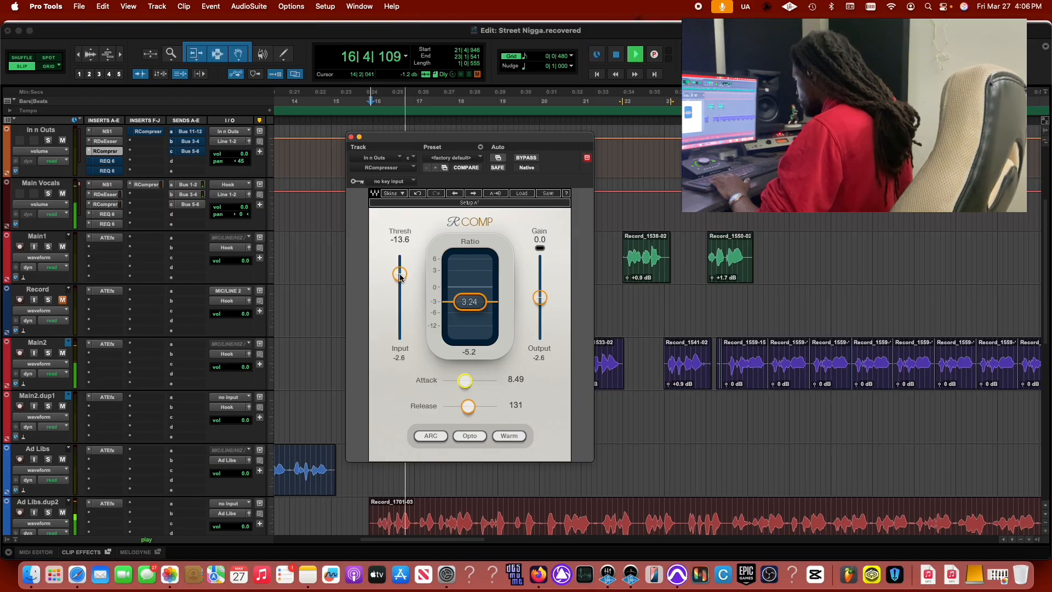
left_click_drag(400, 275, 400, 275)
left_click_drag(464, 381, 467, 408)
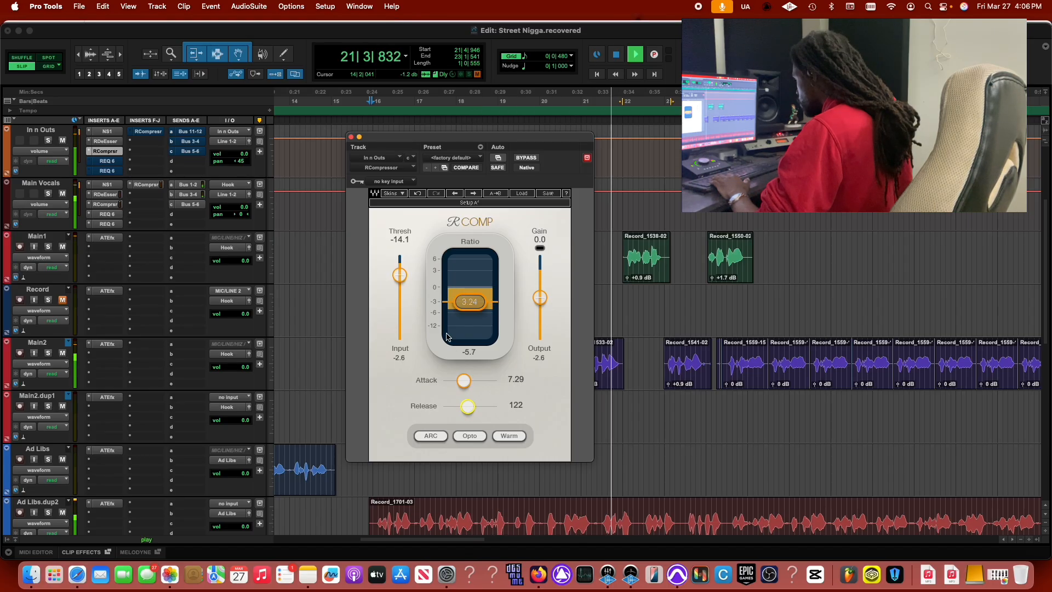
left_click_drag(400, 275, 400, 276)
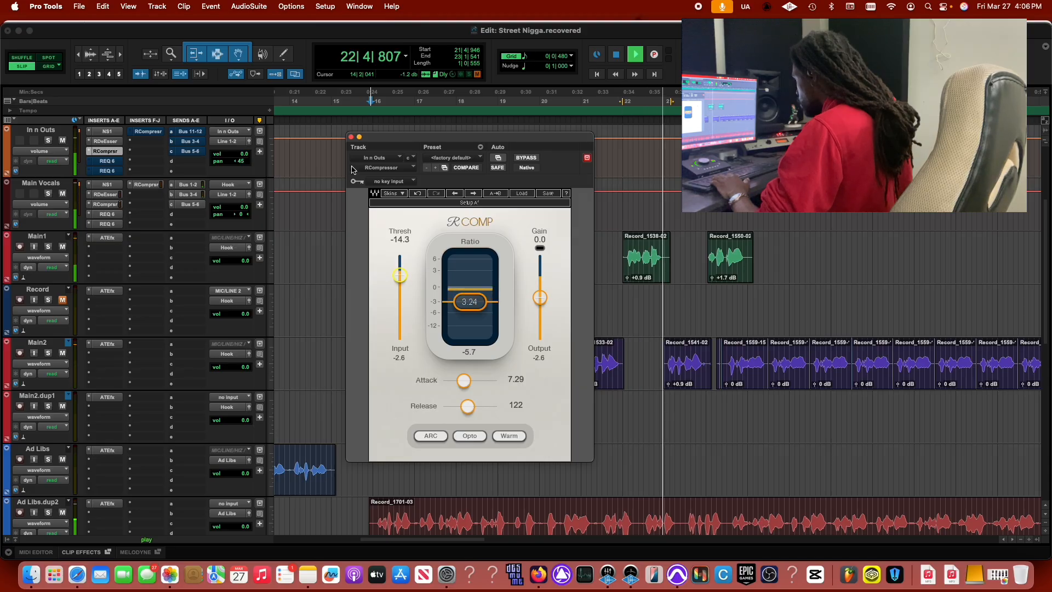
key("space")
key("space")
left_click(351, 137)
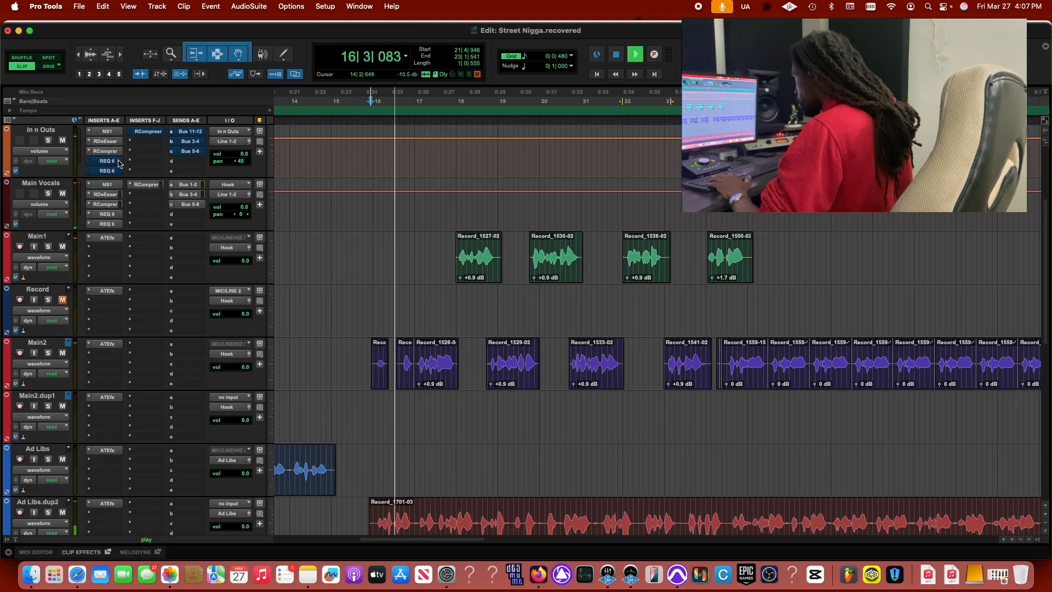
In the first REQ 6 on In n Outs, sweep bands 4 and 3 with an 18 dB boost, then set band 3 to about -2.6 dB at 541 Hz.
key("space")
key("space")
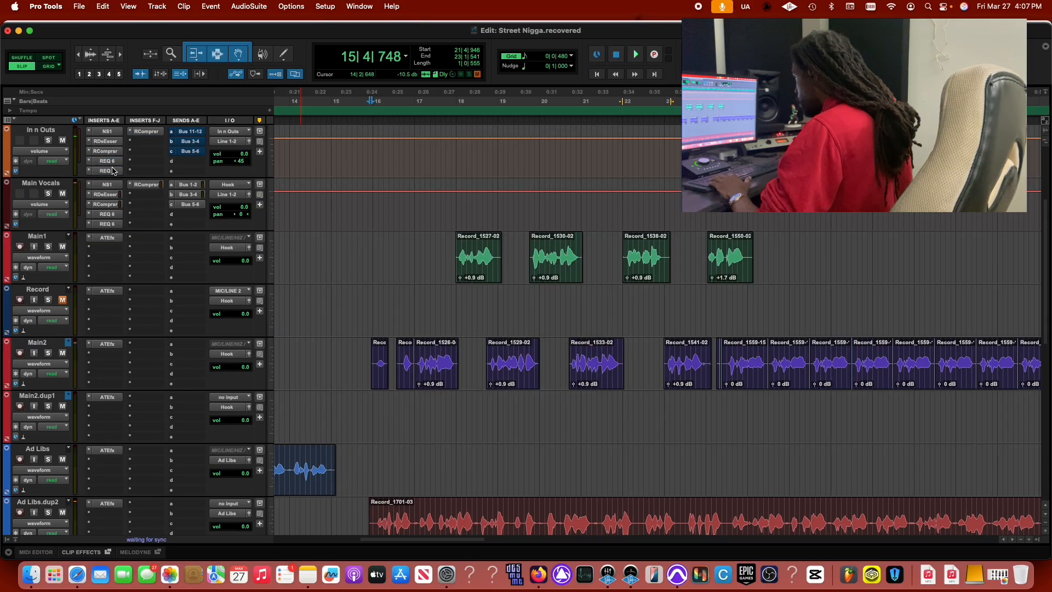
left_click(110, 171)
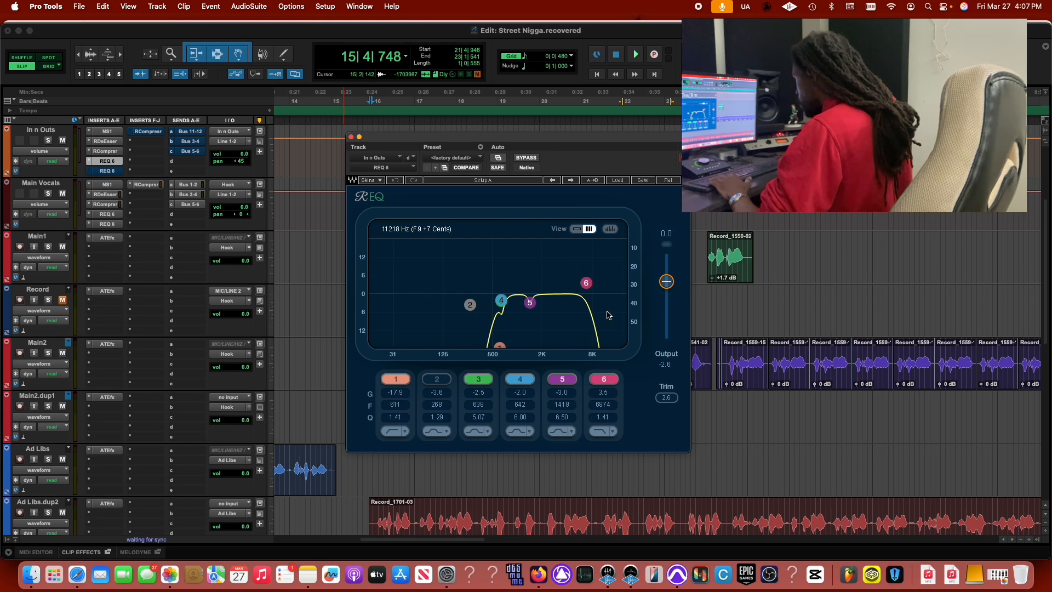
key("space")
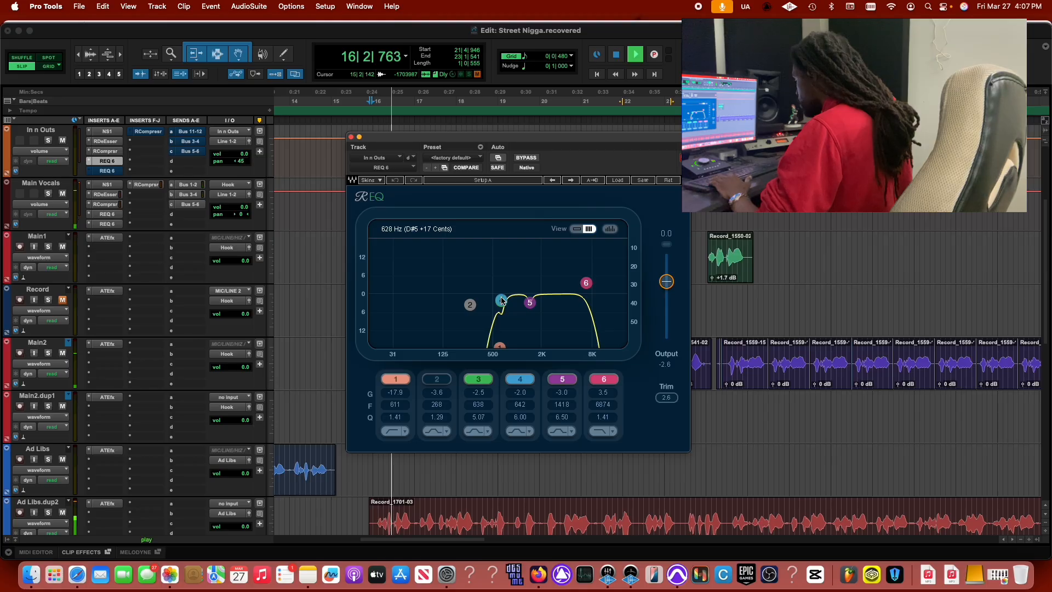
left_click_drag(501, 301, 497, 241)
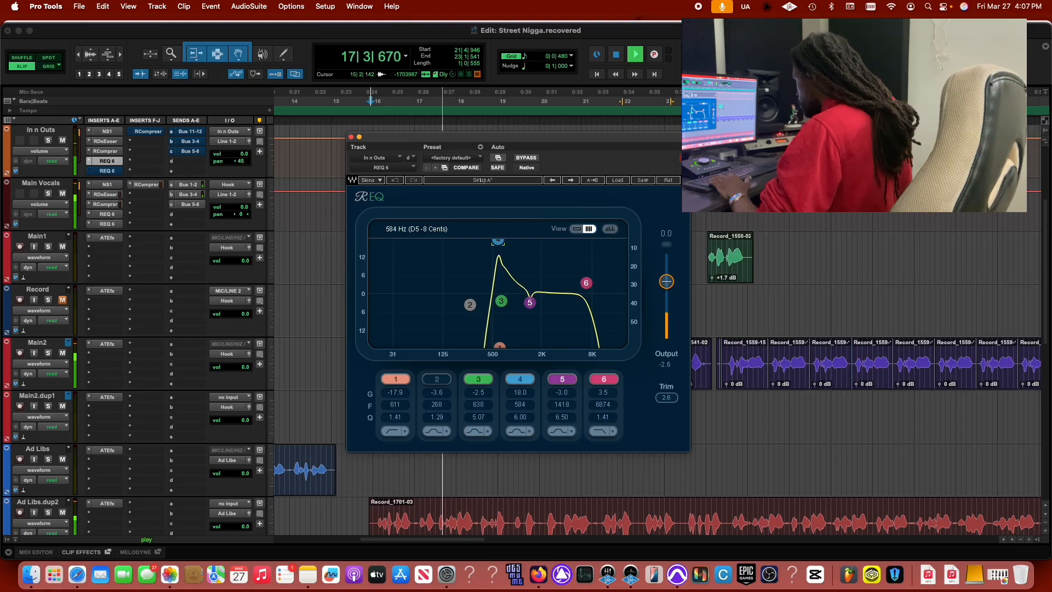
left_click(520, 379)
left_click_drag(501, 301, 497, 240)
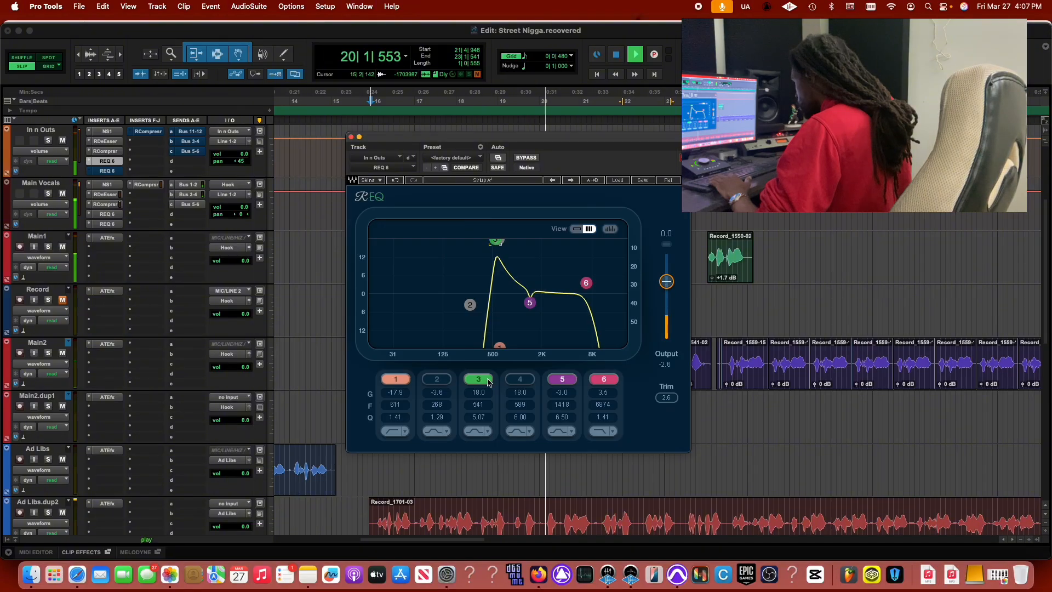
left_click_drag(486, 395, 486, 433)
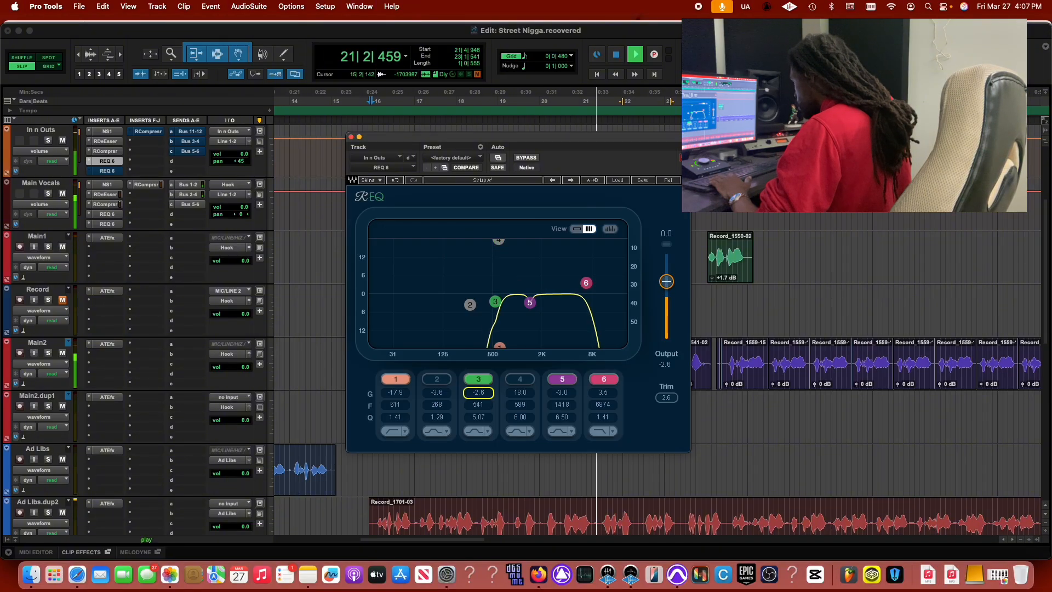
Re-enable REQ 6 band 4, sweep it boosted to about 651 Hz during playback, and cut it to -3.7 dB.
left_click_drag(496, 243, 502, 241)
key("space")
key("space")
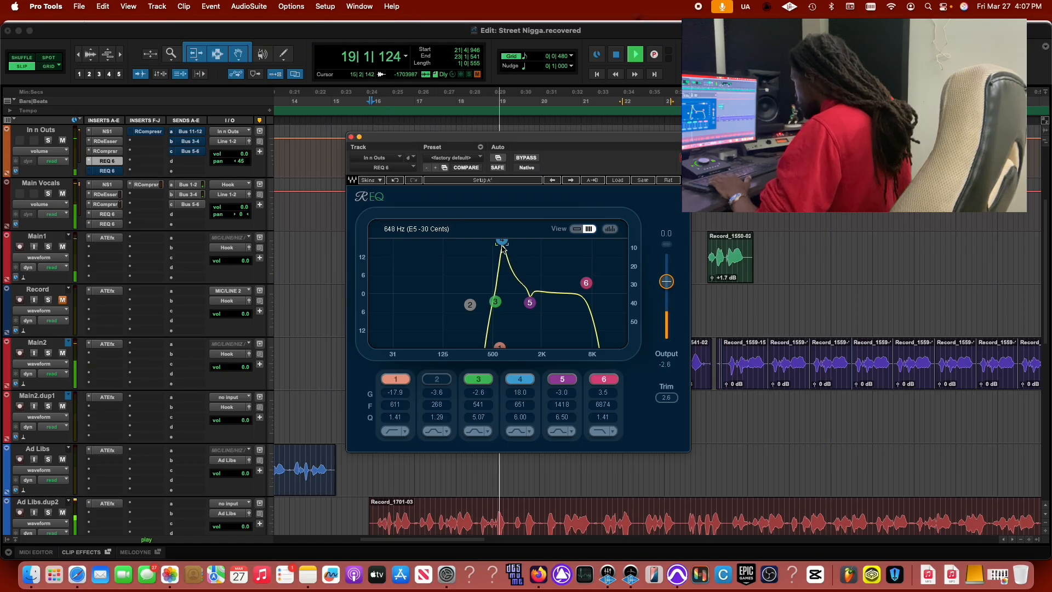
left_click_drag(504, 247, 502, 305)
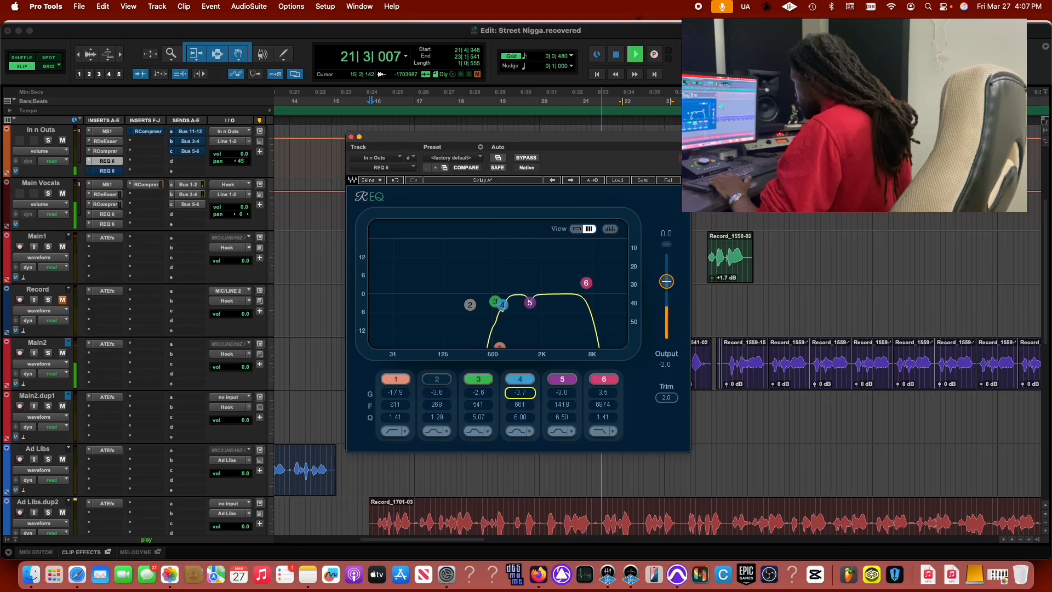
In the first REQ 6 on In n Outs, set band 4 to -3.3 dB and band 5 to -3.0 dB at 1256 Hz during playback.
key("space")
key("space")
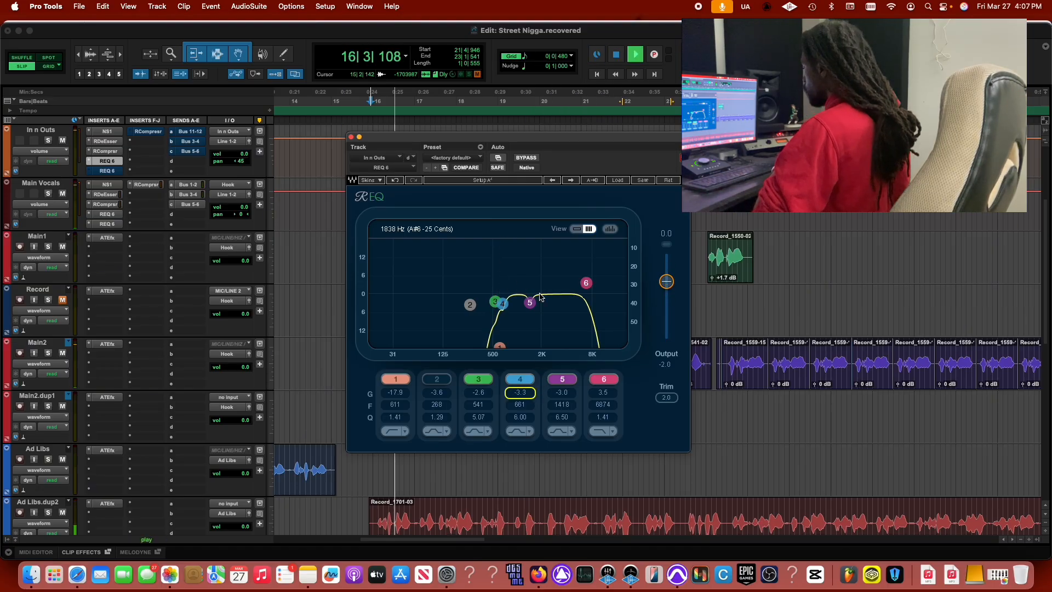
mouse_move(530, 302)
left_mouse_down()
mouse_move(528, 241)
mouse_move(525, 299)
left_mouse_up()
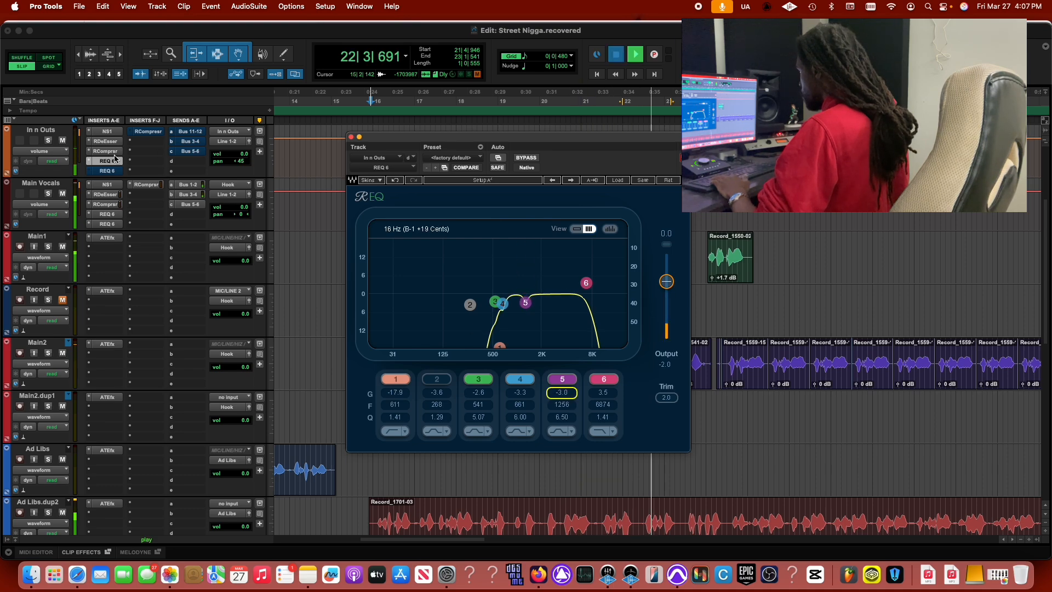
Activate the second REQ 6 on In n Outs, sweep its bands, and cut band 3 to -3.4 dB at 551 Hz and band 4 to -2.9 dB at 722 Hz.
left_click(145, 148)
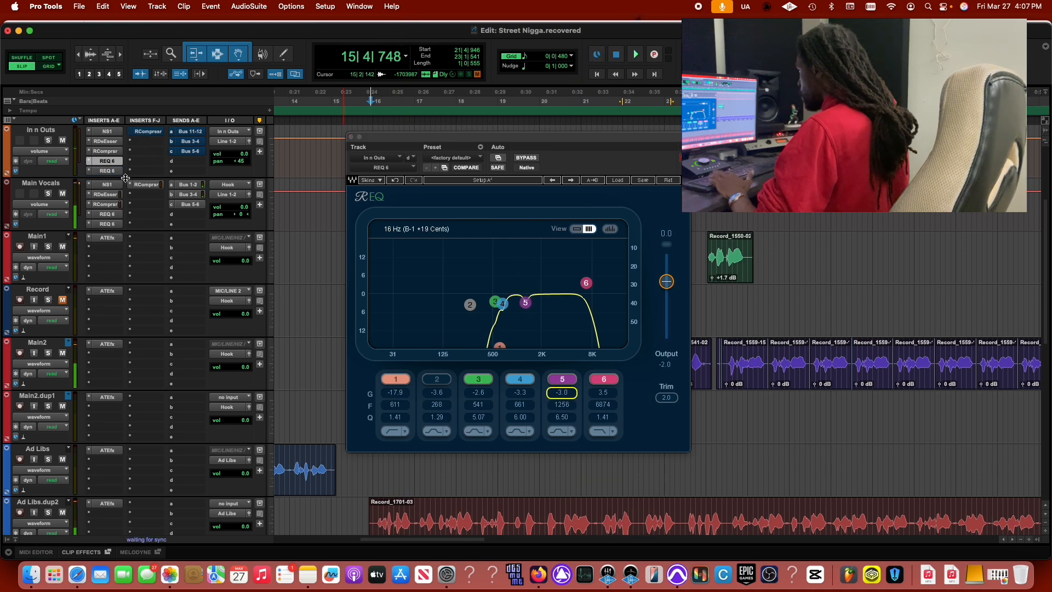
left_click(106, 170)
left_click(562, 379)
left_click(520, 379)
left_click_drag(496, 305, 495, 243)
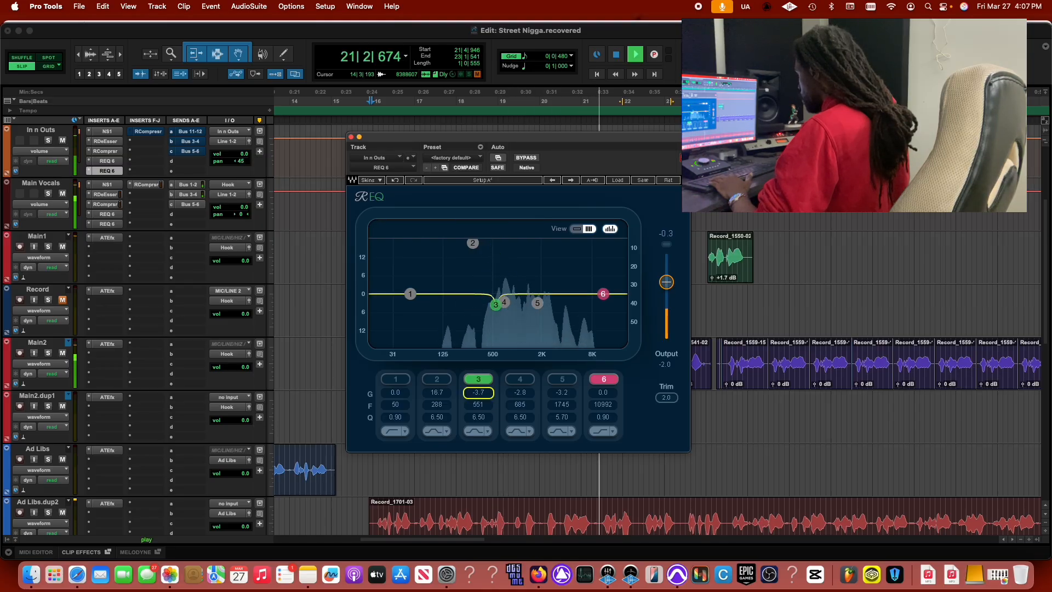
left_click_drag(505, 301, 505, 241)
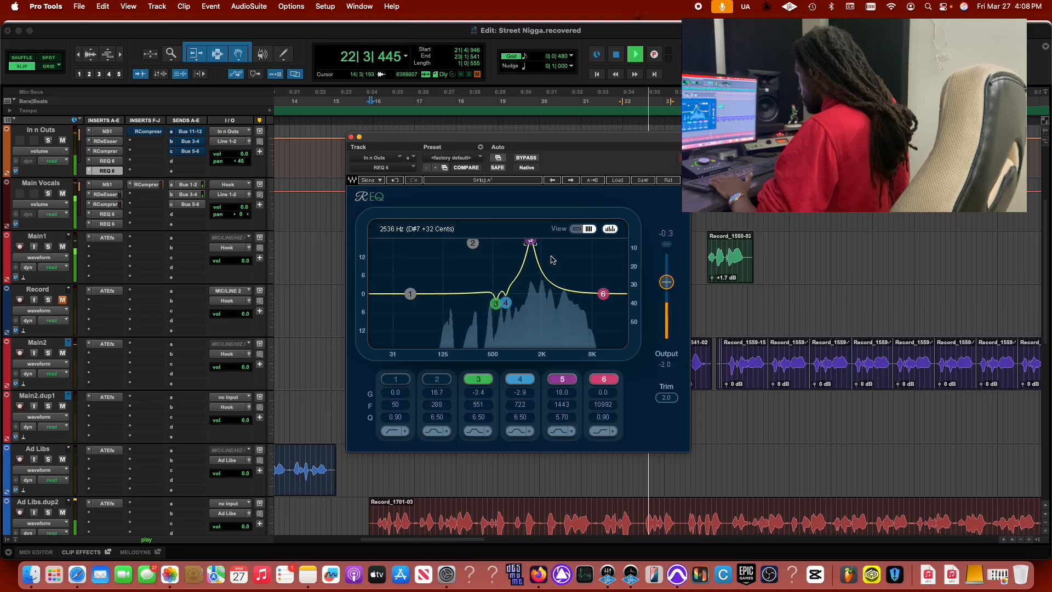
Sweep band 5 of the second REQ 6 with an 18 dB boost and Q 6.50, then cut it to -2.3 dB at 1329 Hz while listening.
left_click_drag(536, 248, 533, 248)
key("space")
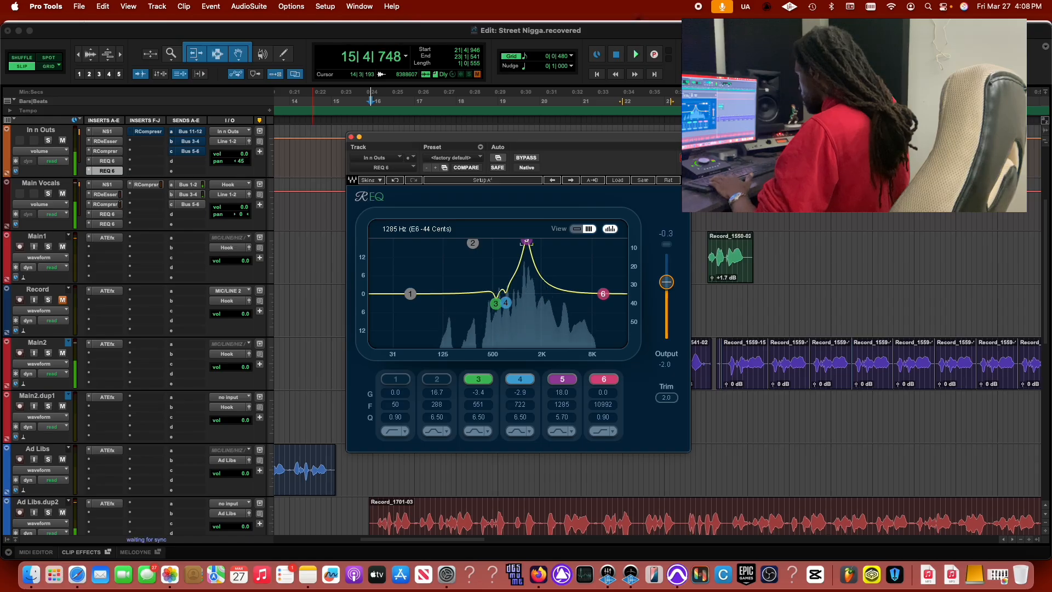
key("space")
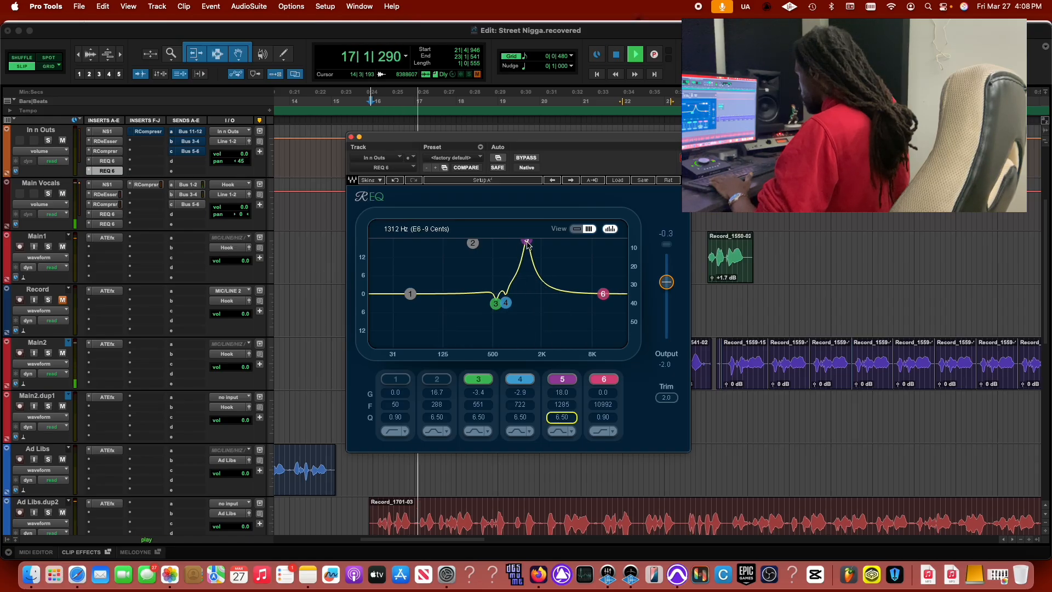
left_click_drag(527, 241, 527, 303)
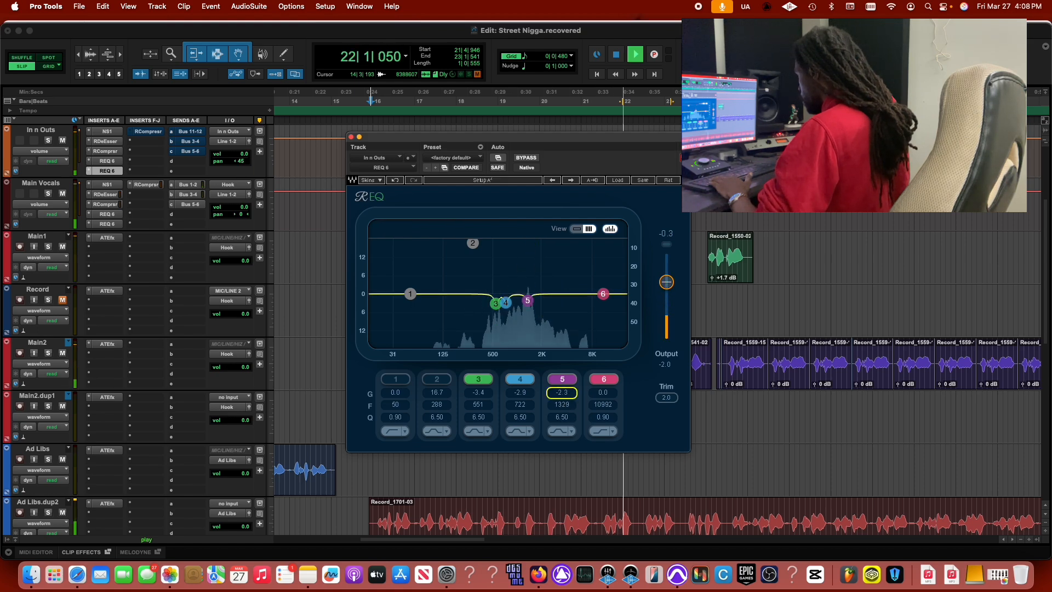
key("space")
key("space")
key("space")
key("space")
key("space")
key("space")
Activate the second RCompressor on In n Outs, set threshold -23.2, attack 11.9 and release 295 while listening, then close it and stop playback.
left_click(149, 133)
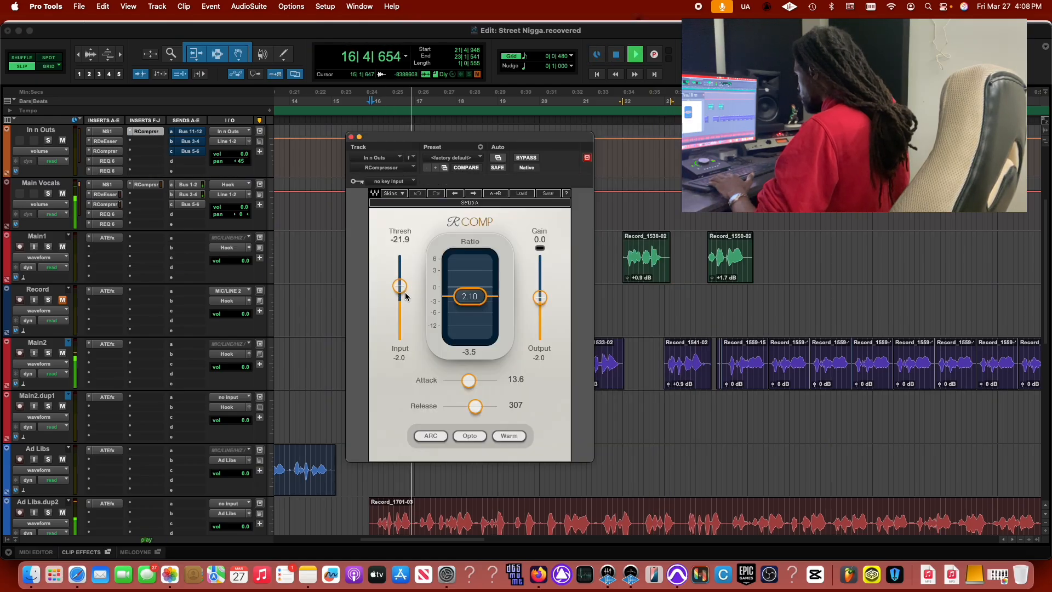
left_click_drag(400, 287, 400, 285)
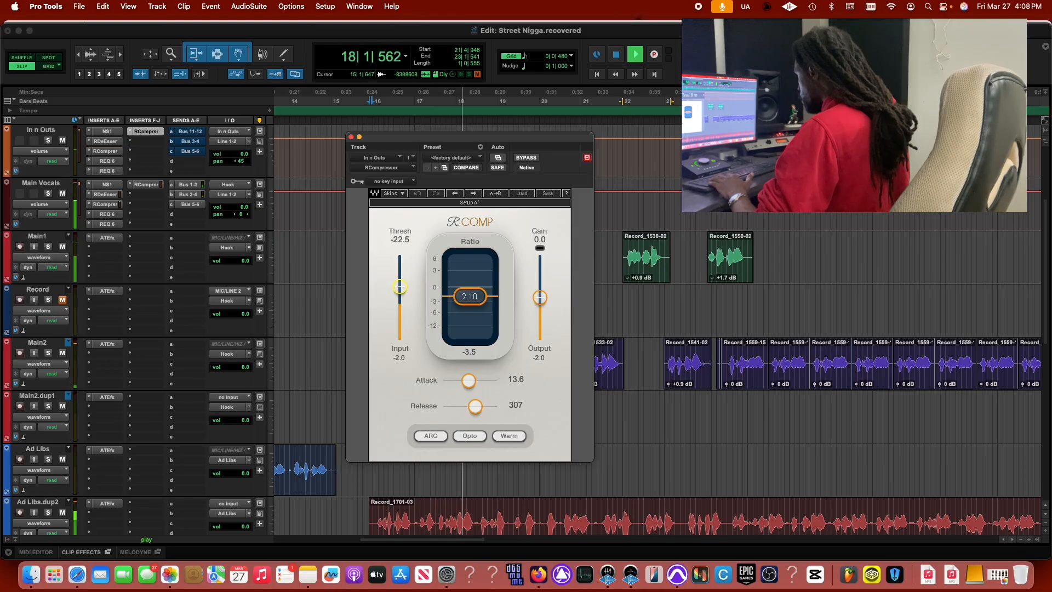
left_click(467, 301)
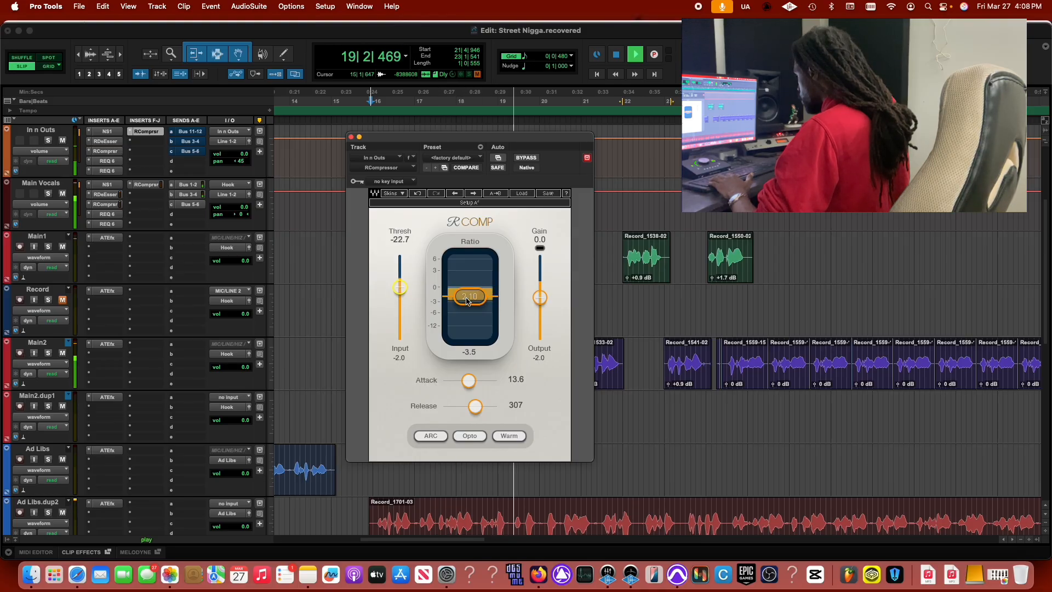
key("space")
key("space")
left_click_drag(470, 381, 469, 382)
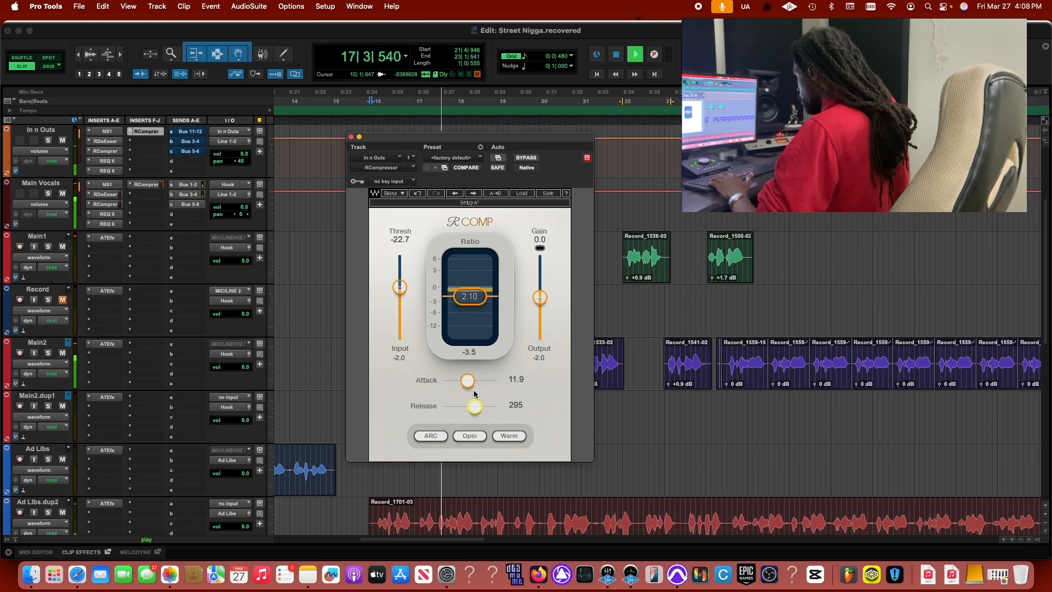
left_click_drag(400, 287, 400, 288)
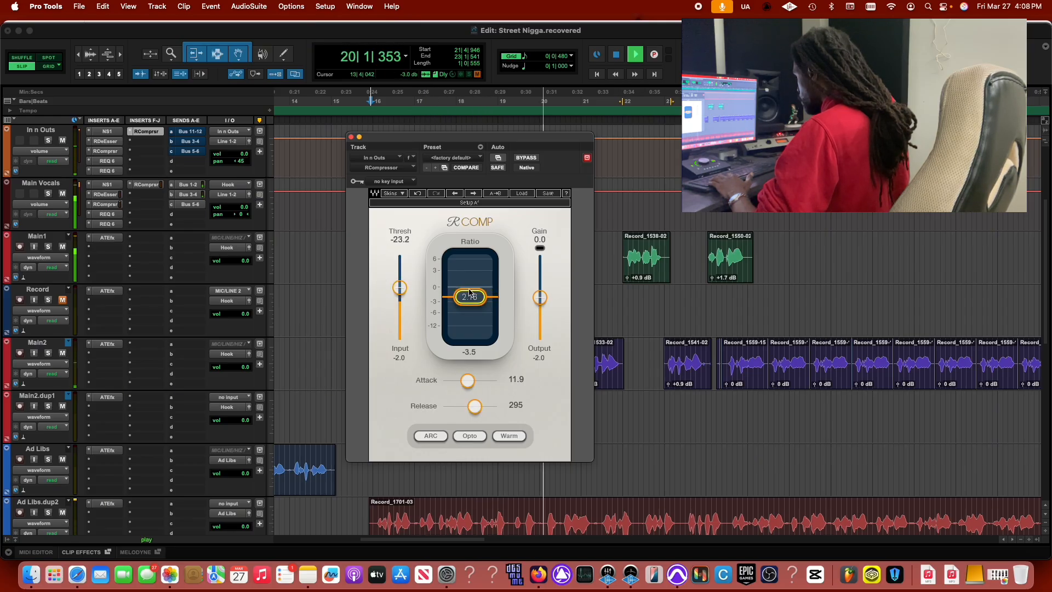
left_click(351, 137)
key("space")
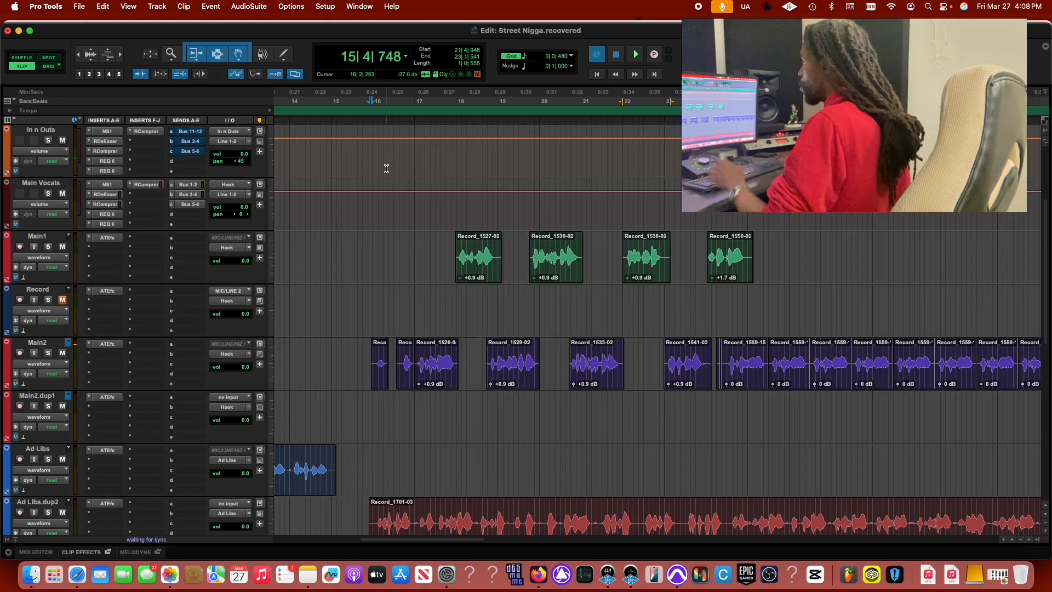
Review the Ad Libs Reverb's RVerb settings and its available reverb types, then close the plug-in without changing the type.
scroll(387, 170, "up", 3)
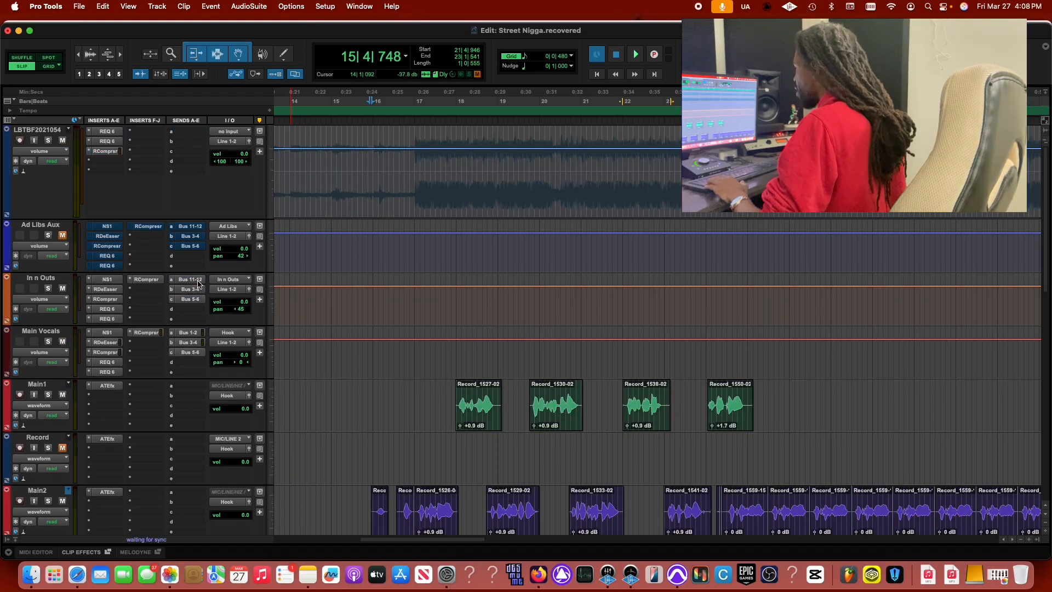
scroll(218, 279, "down", 2)
scroll(218, 278, "down", 10)
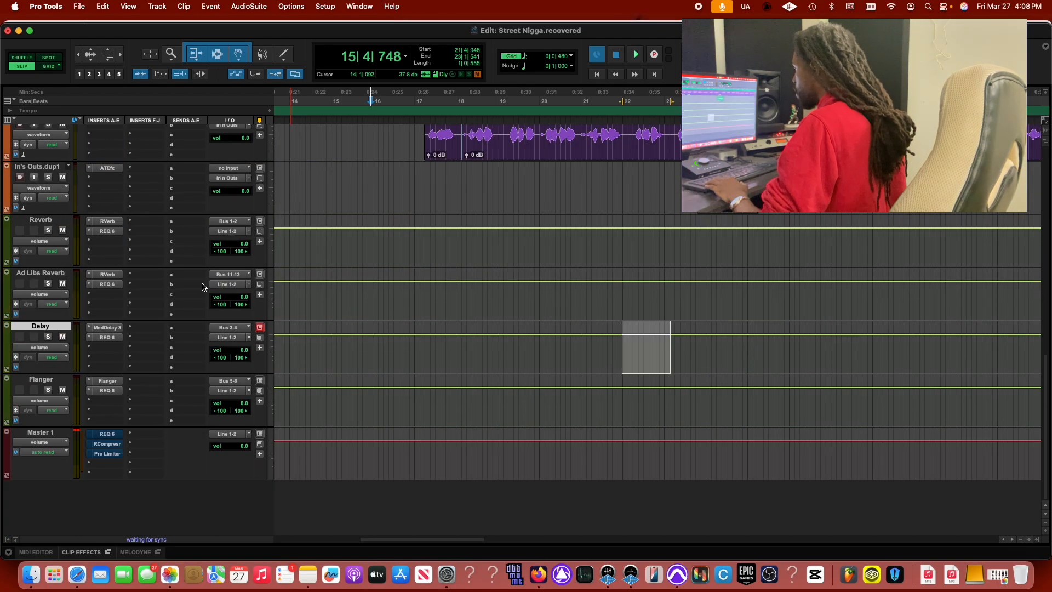
left_click(111, 274)
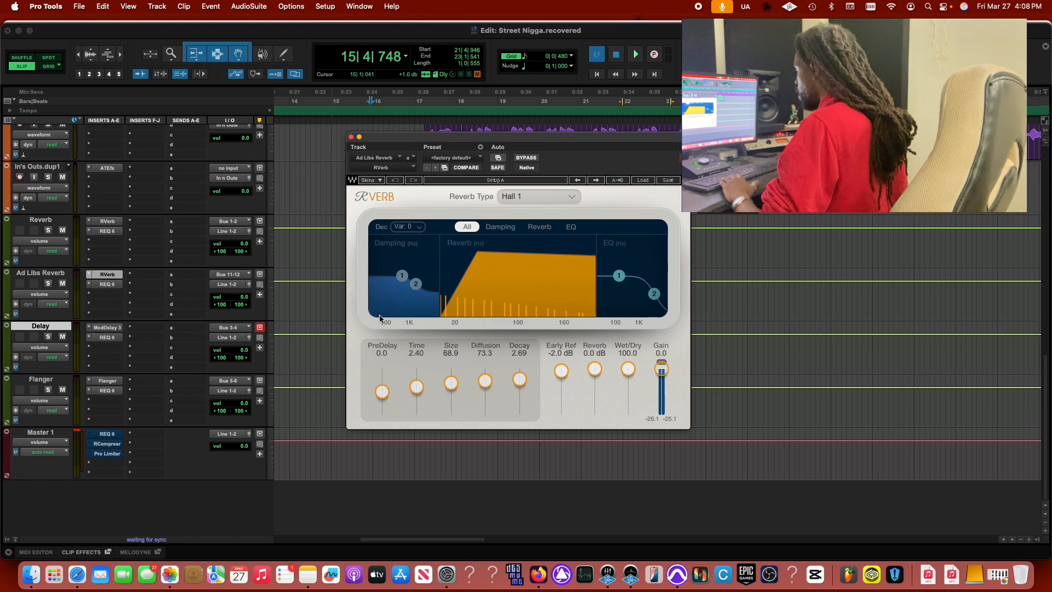
left_click(573, 201)
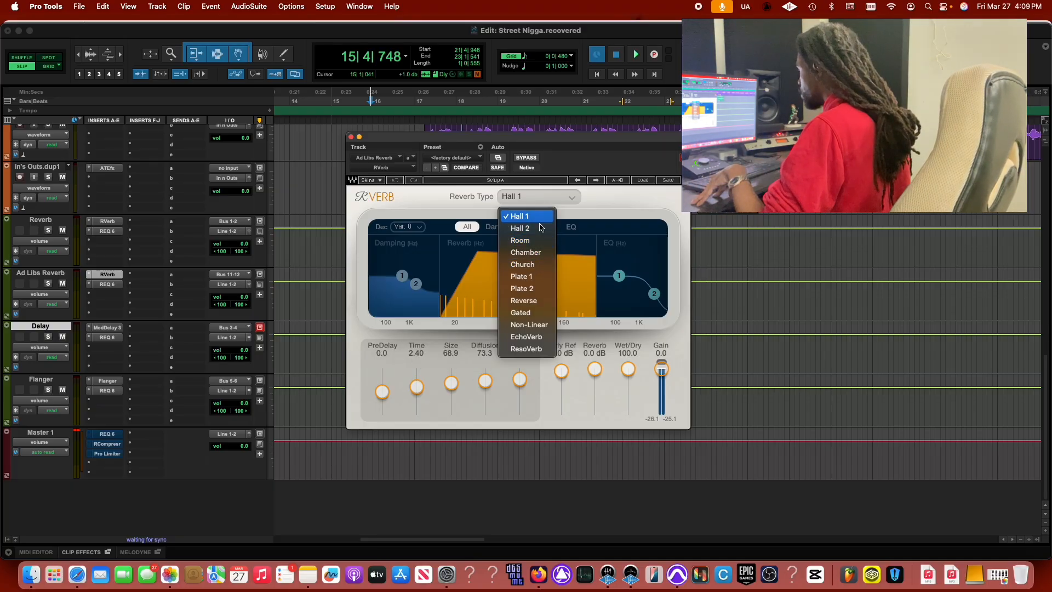
left_click(352, 138)
Look over the vocal and effect tracks, then play back the song from bar 15 to check the mix with the In n Outs processing.
scroll(381, 164, "up", 10)
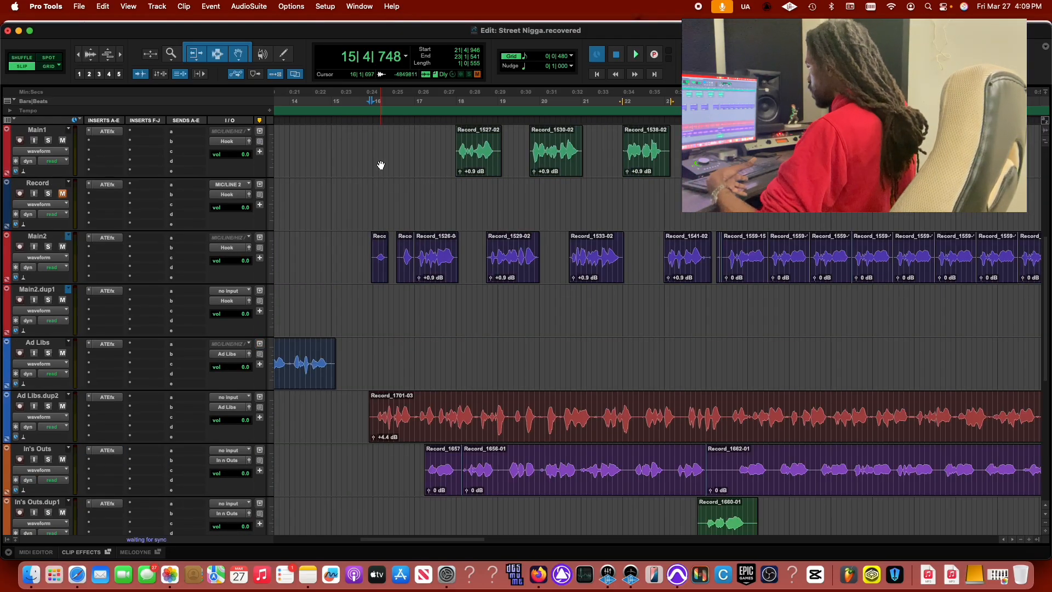
scroll(380, 164, "down", 6)
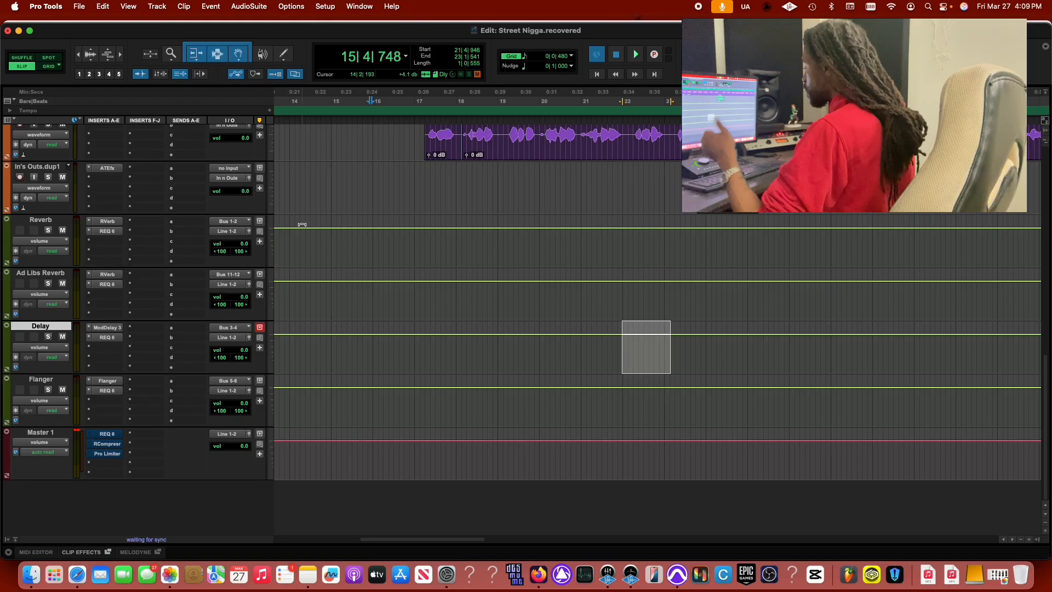
scroll(302, 224, "up", 10)
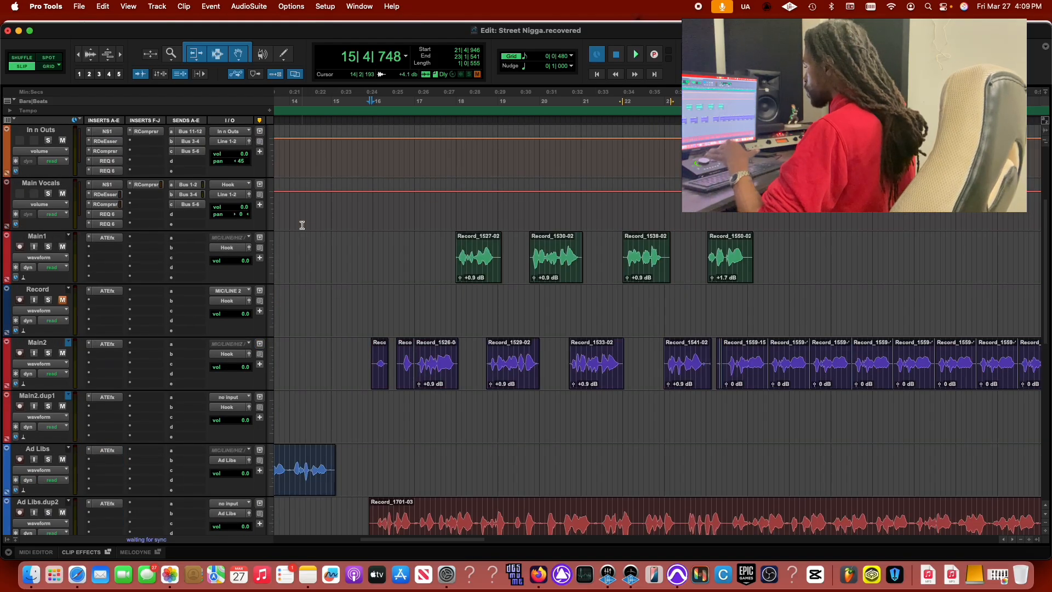
scroll(338, 201, "up", 3)
scroll(340, 203, "down", 6)
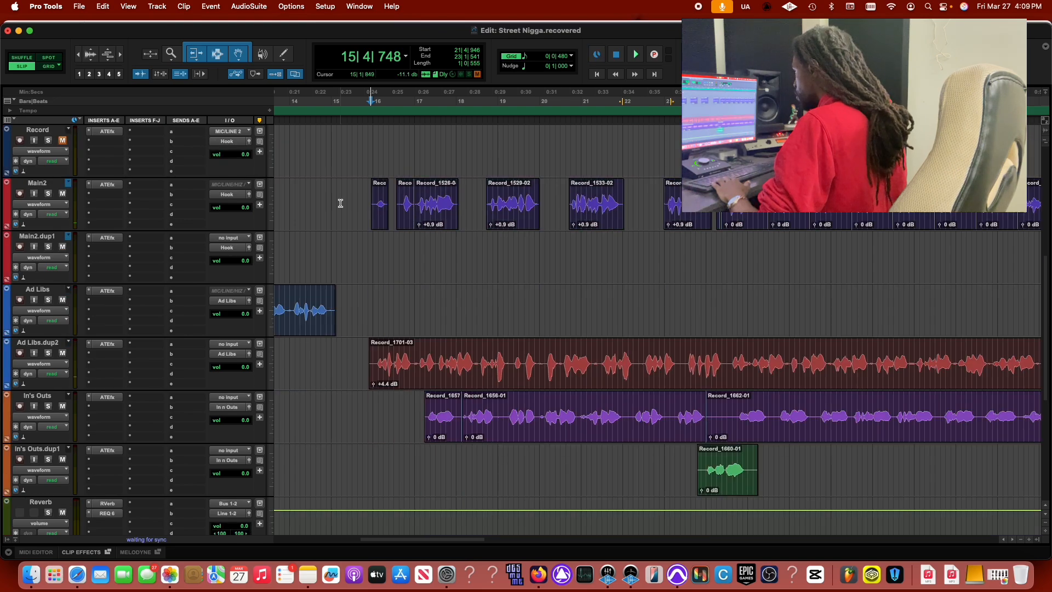
scroll(341, 204, "up", 4)
scroll(340, 203, "down", 2)
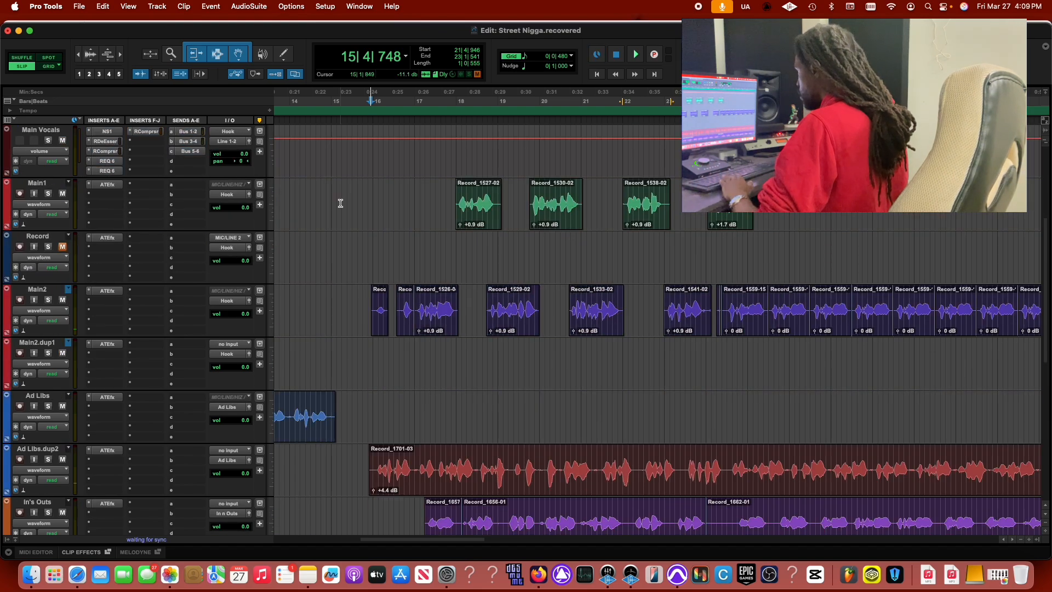
key("space")
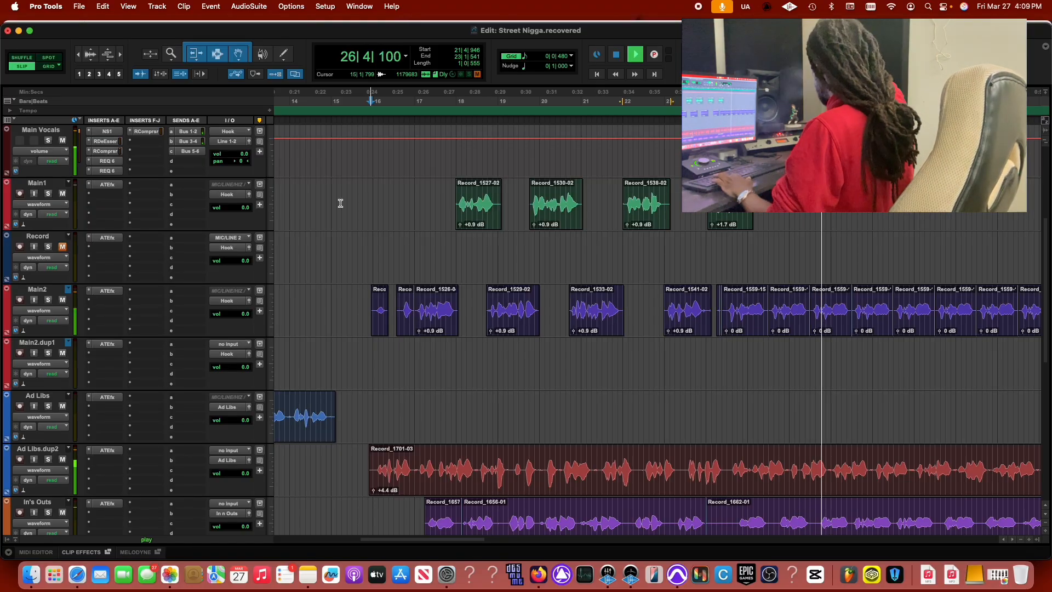
key("space")
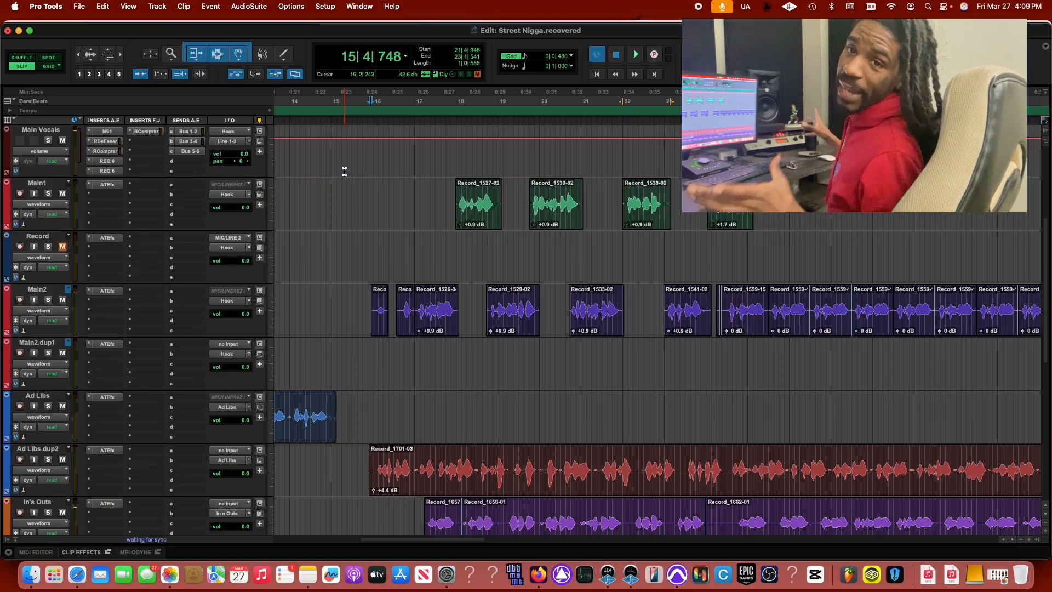
Unmute the Ad Libs Aux and play back the song to hear the ad libs in the mix.
scroll(340, 182, "up", 5)
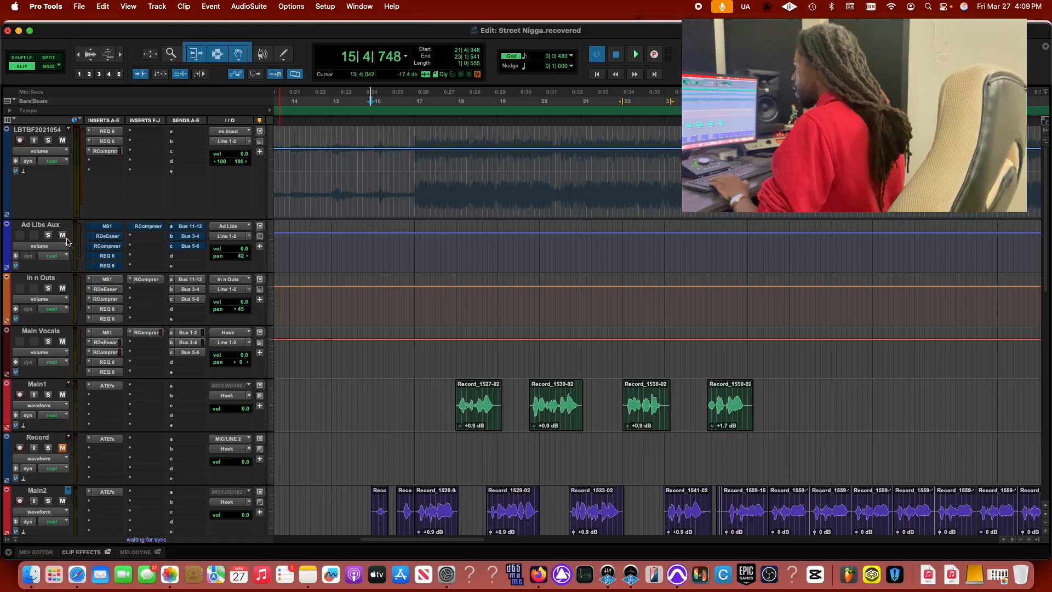
scroll(411, 228, "down", 4)
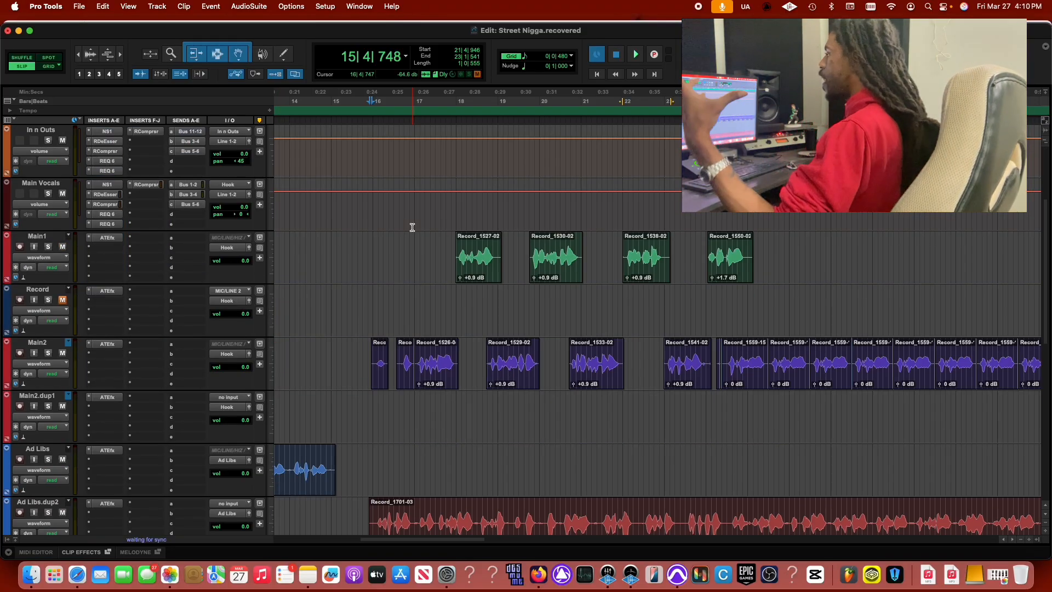
key("space")
key("space")
Activate the NS1 noise suppressor on the Ad Libs Aux and lower its fader to about 54 during playback.
scroll(416, 224, "up", 4)
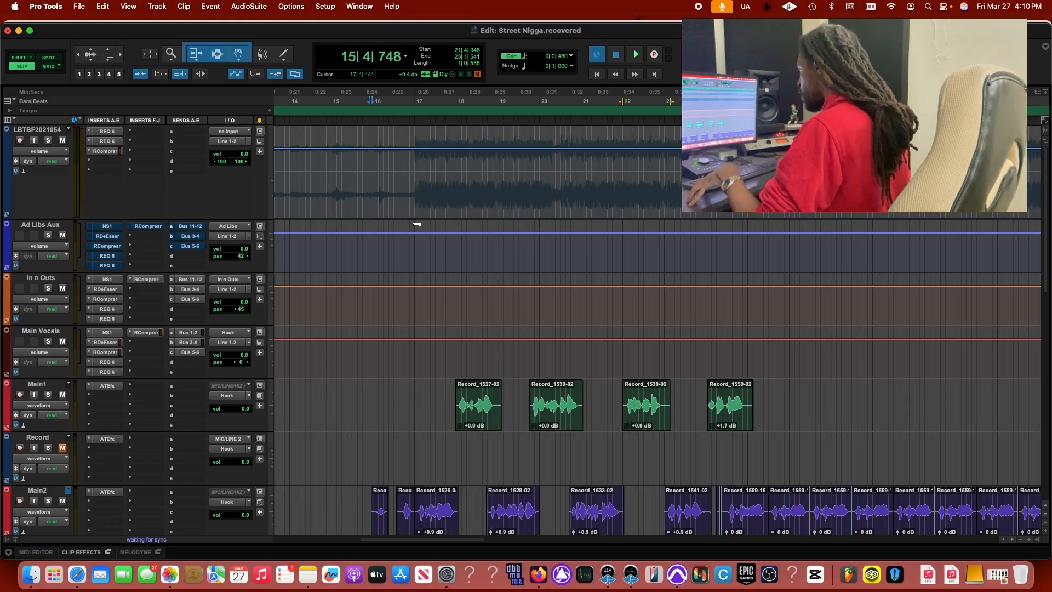
left_click(113, 227)
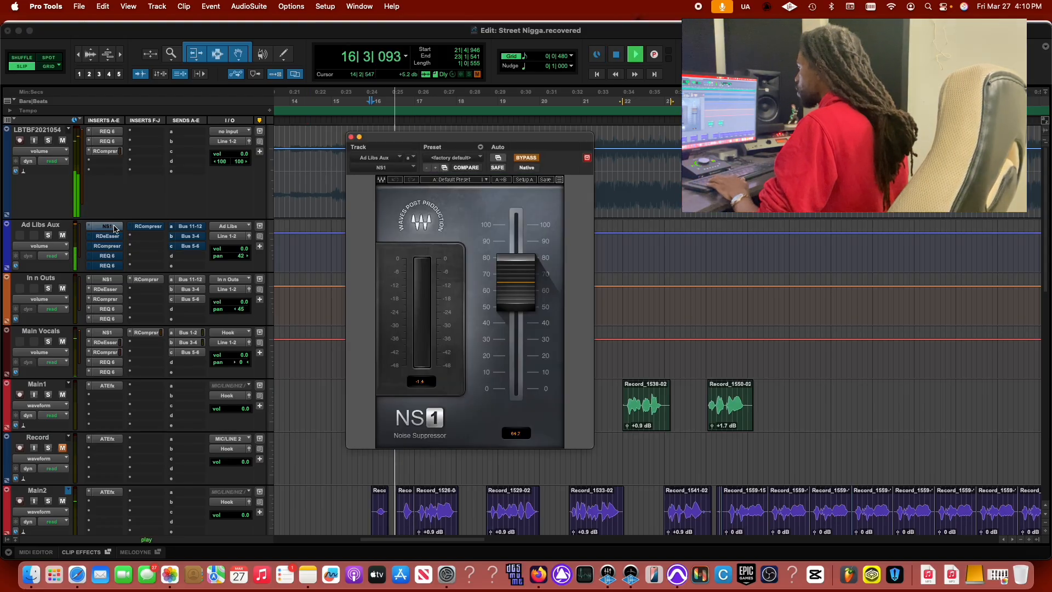
left_click(112, 226)
left_click(112, 226)
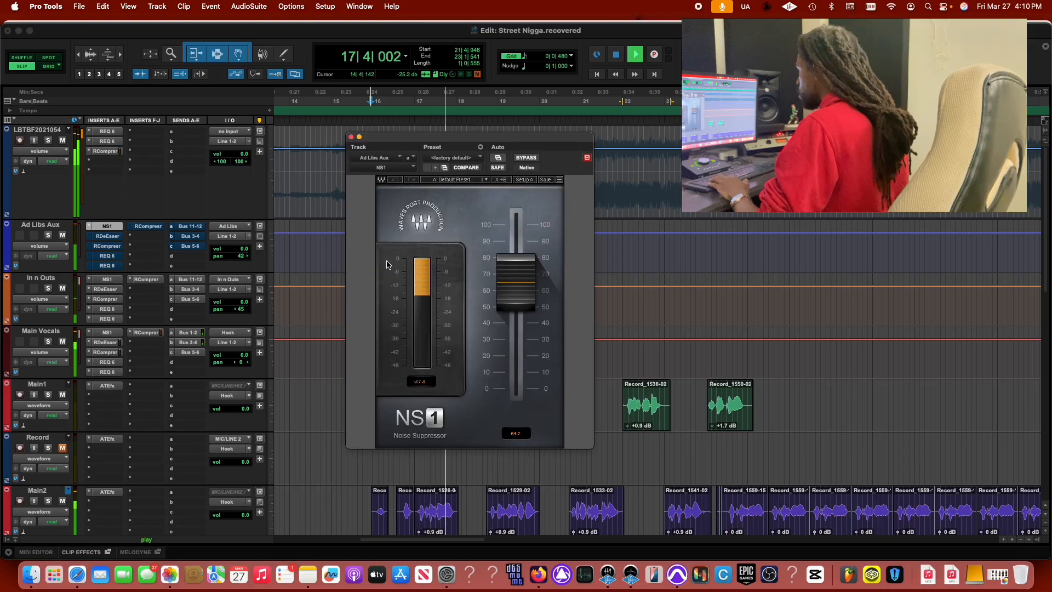
left_click_drag(515, 282, 515, 301)
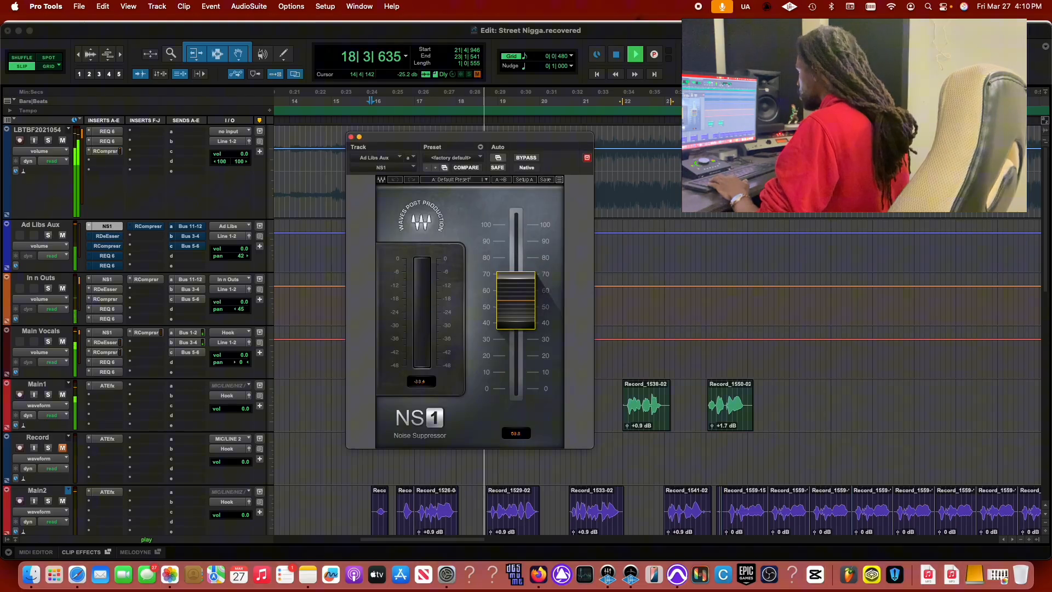
Activate the RDeEsser on the Ad Libs Aux, set its threshold to -37.0 and range to -17.1 while listening, and restart playback.
left_click(108, 238, "super")
left_click(107, 236)
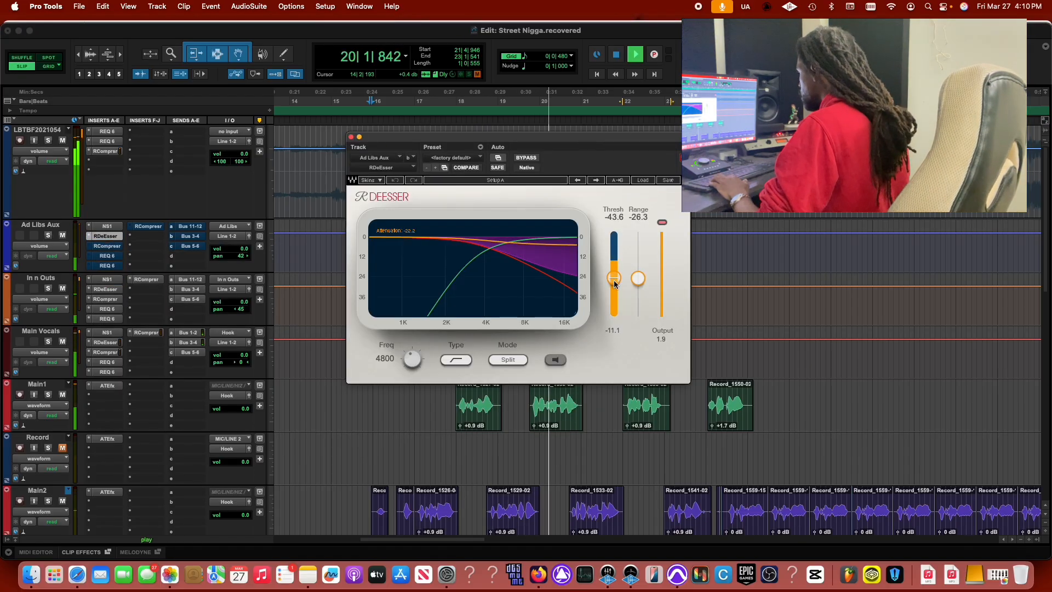
left_click_drag(614, 275, 614, 273)
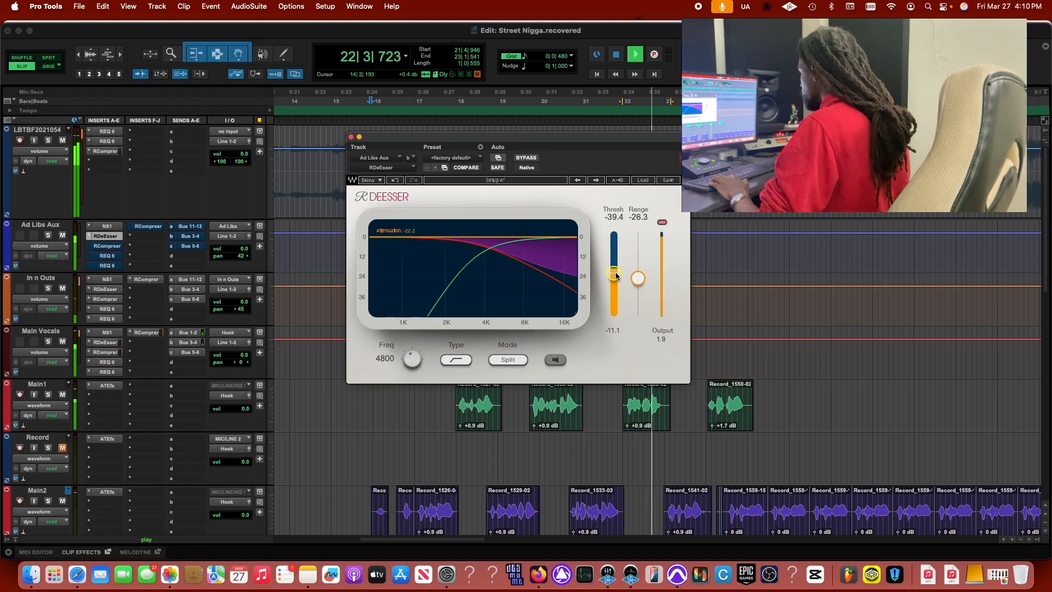
left_click_drag(638, 278, 616, 273)
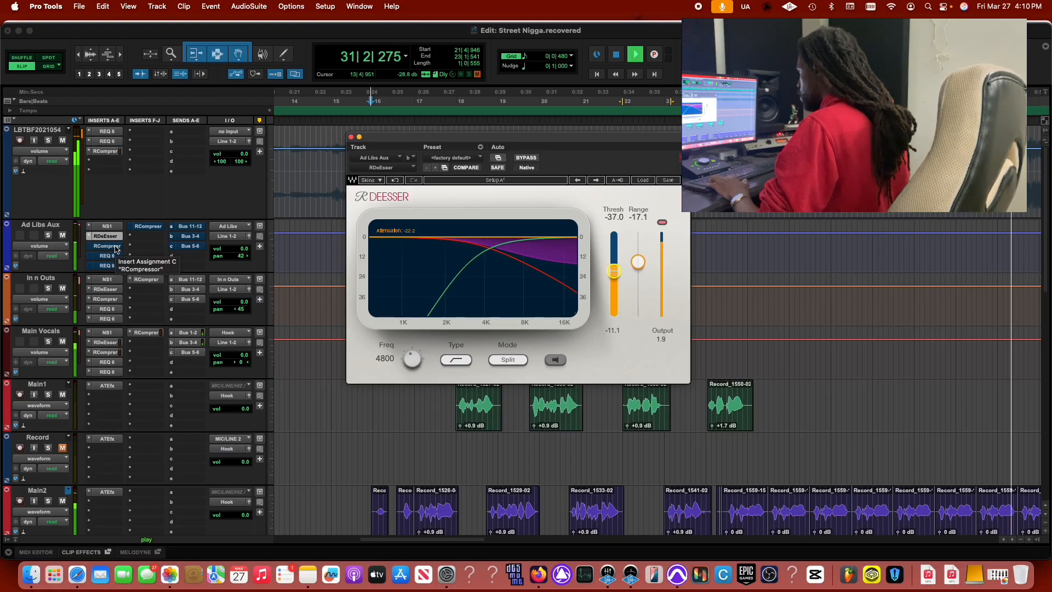
key("space")
key("space")
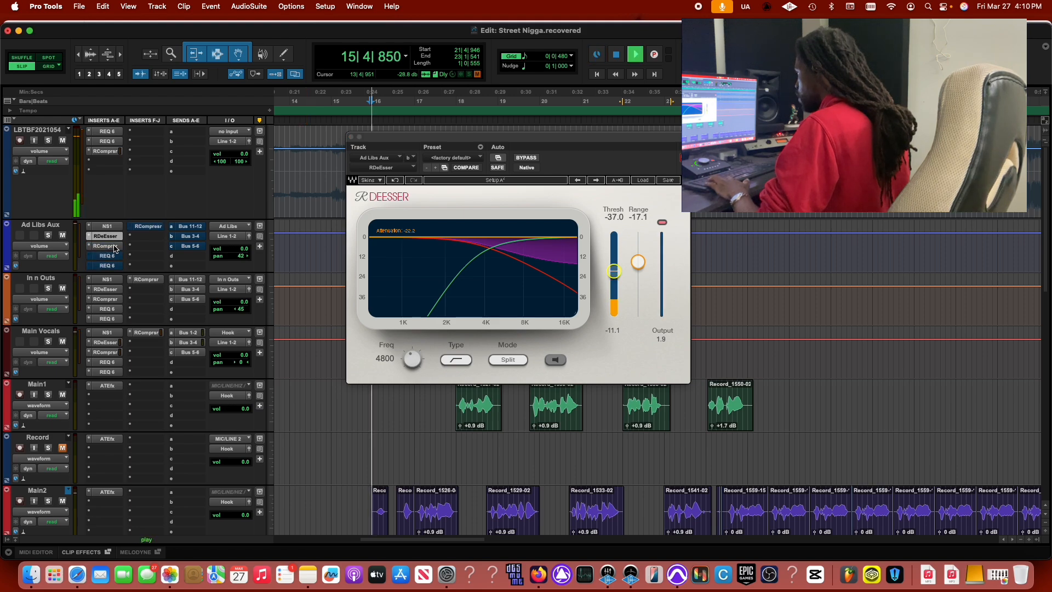
Set the first RCompressor on the Ad Libs Aux to threshold -11.1, attack 7.82 and release 141 while playing back the song.
left_click(105, 246)
left_click_drag(400, 275, 400, 271)
key("space")
key("space")
key("space")
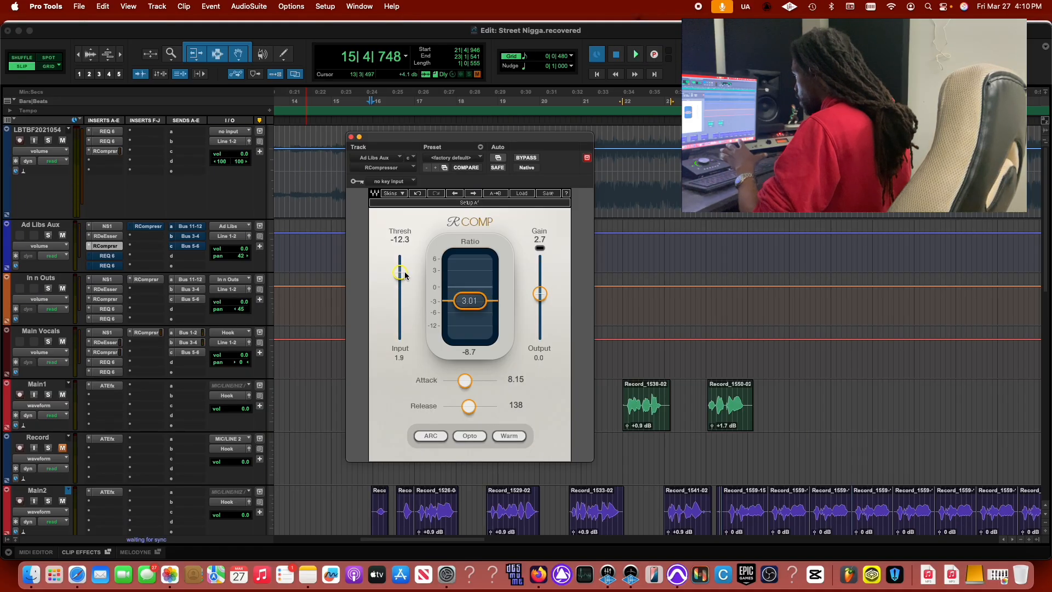
left_click_drag(405, 273, 404, 273)
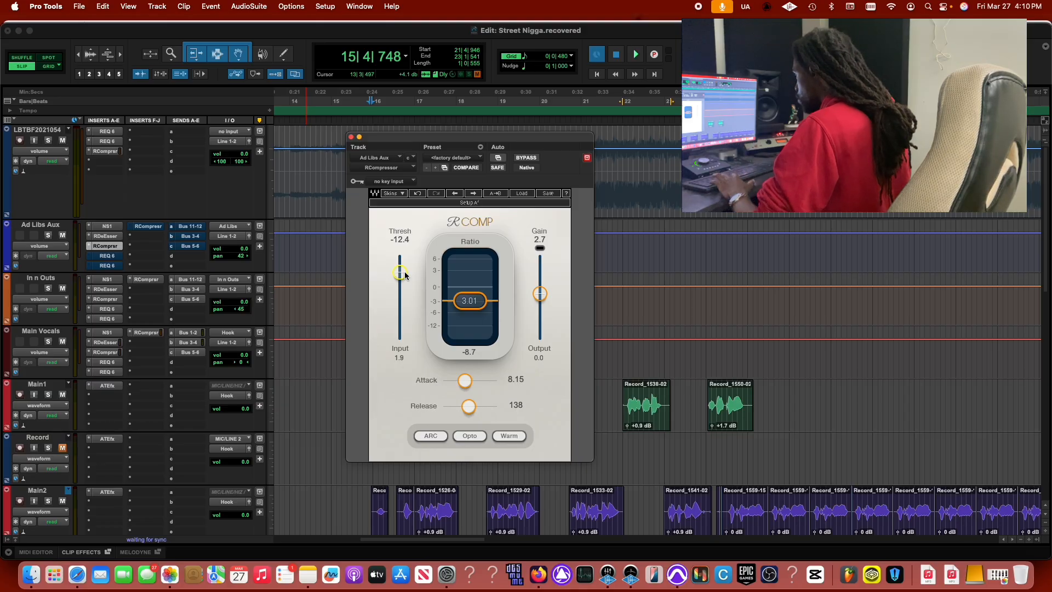
key("space")
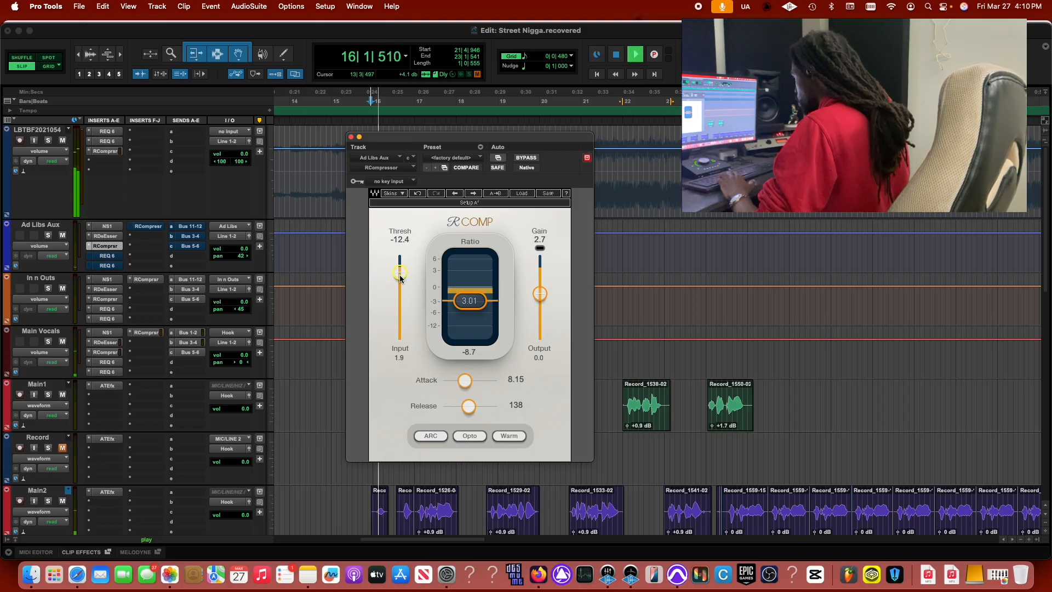
left_click_drag(400, 272, 400, 270)
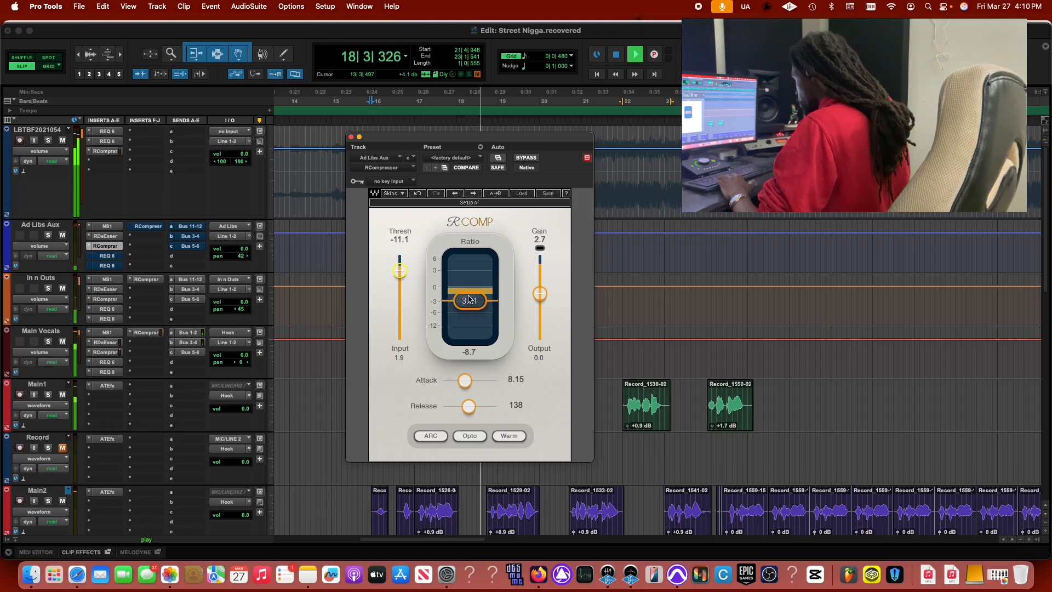
left_click_drag(465, 381, 464, 380)
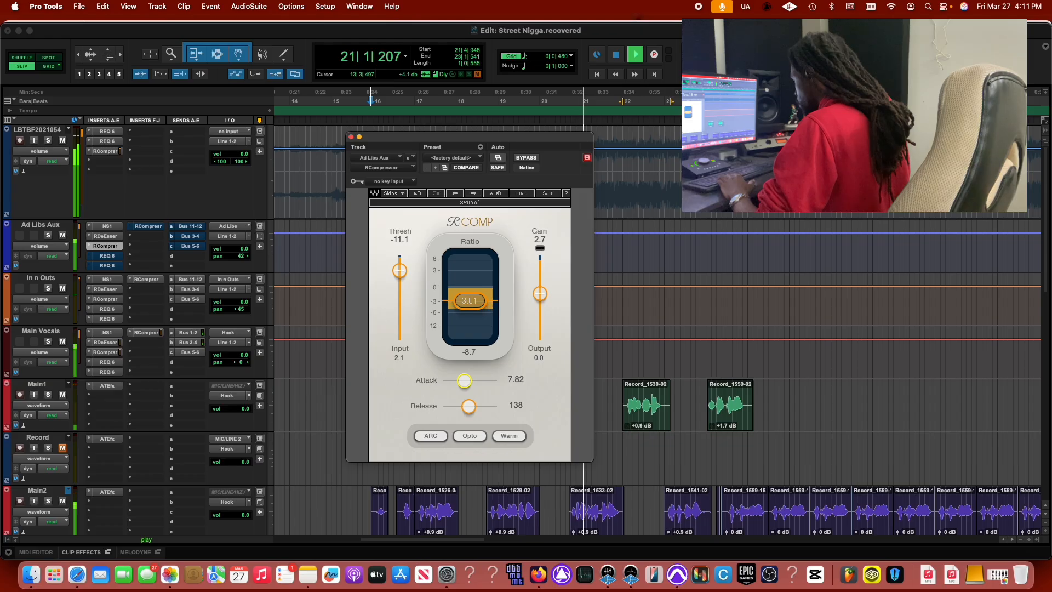
left_click_drag(469, 406, 469, 405)
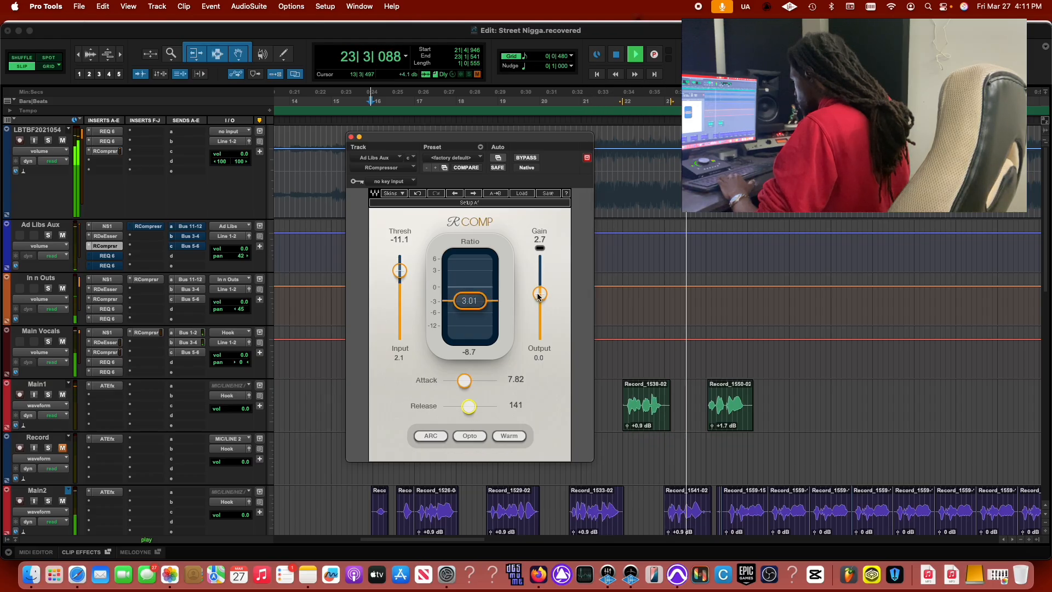
Refine the Ad Libs Aux compressor to threshold -12.2 and gain 1.6 while listening, and stop playback.
key("space")
left_click_drag(538, 296, 539, 298)
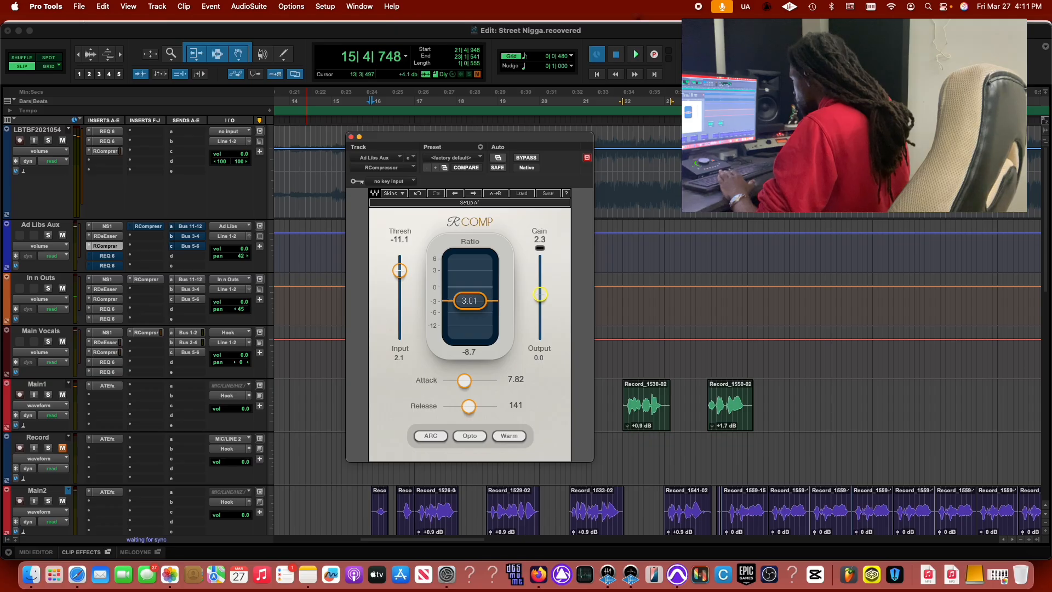
key("space")
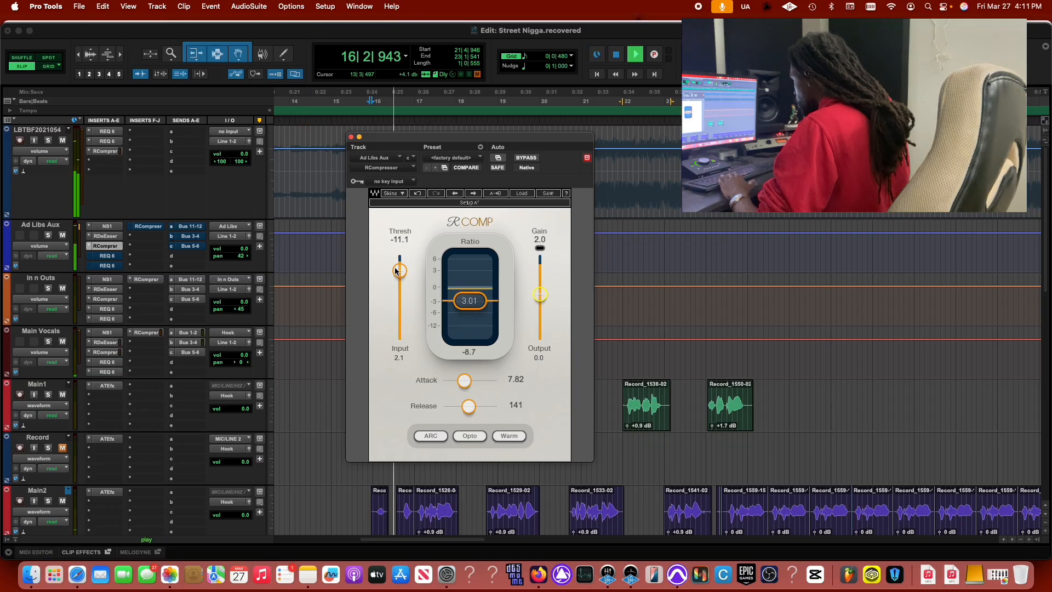
left_click_drag(400, 269, 399, 270)
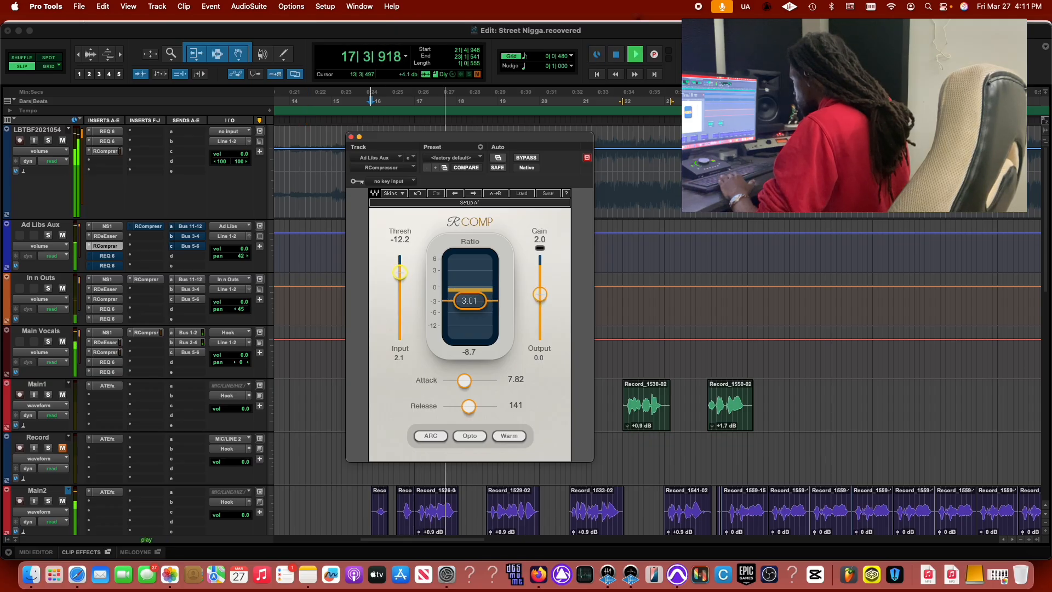
left_click_drag(540, 294, 543, 298)
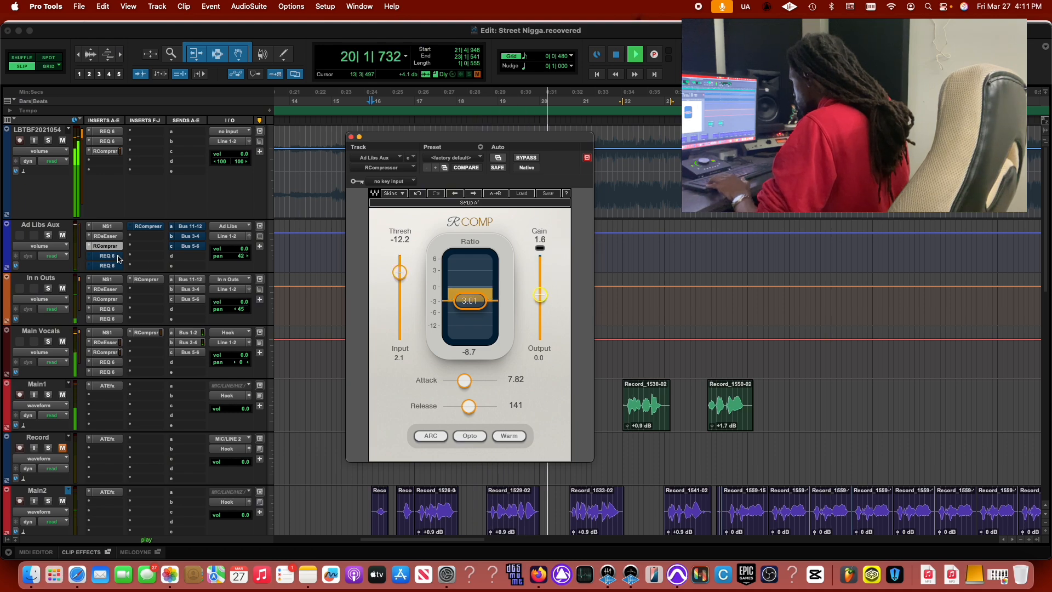
key("space")
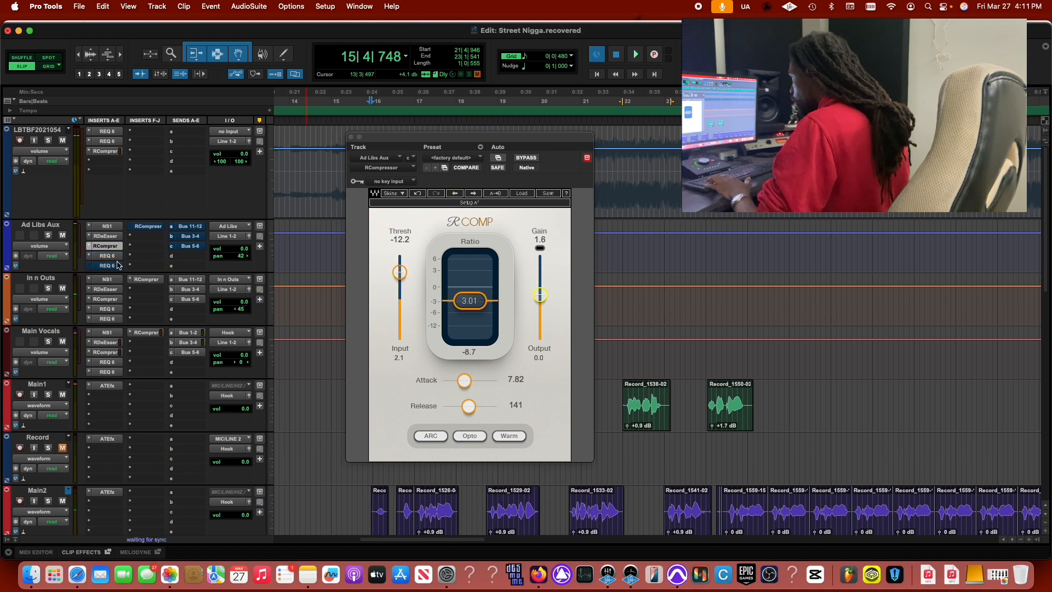
In the first REQ 6 on the Ad Libs Aux, sweep and cut band 3 by -3.1 at 549 Hz and band 4 by -3.1 at 621 Hz.
left_click(113, 256)
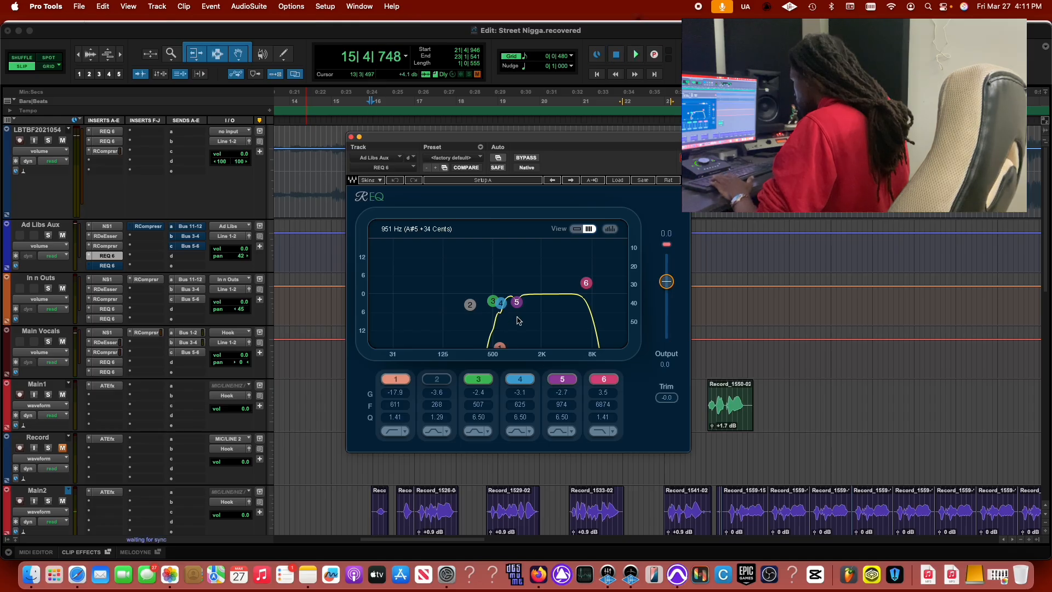
scroll(155, 266, "down", 10)
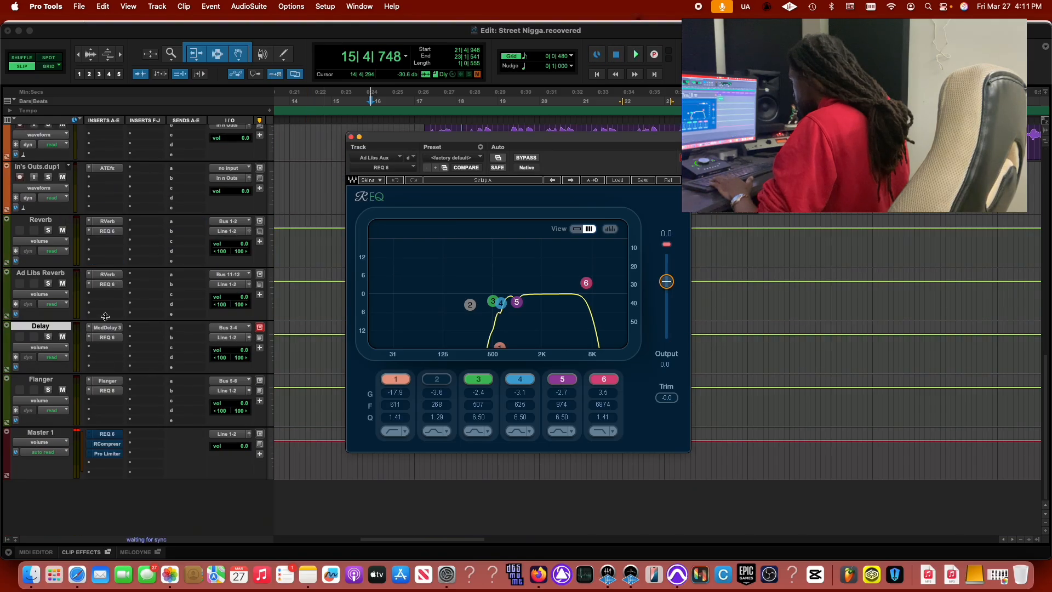
scroll(196, 248, "up", 10)
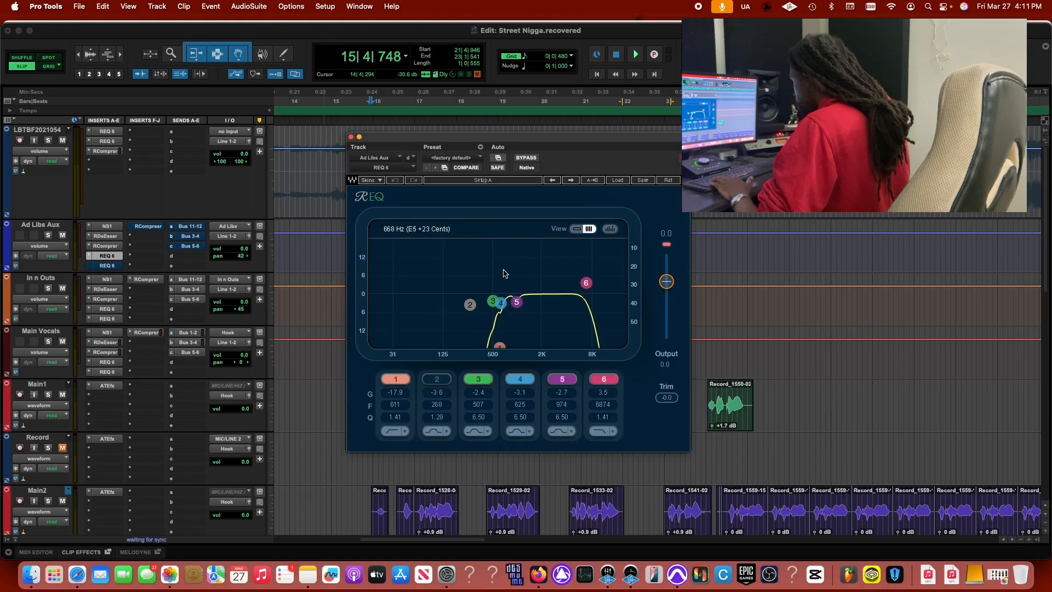
left_click(567, 379)
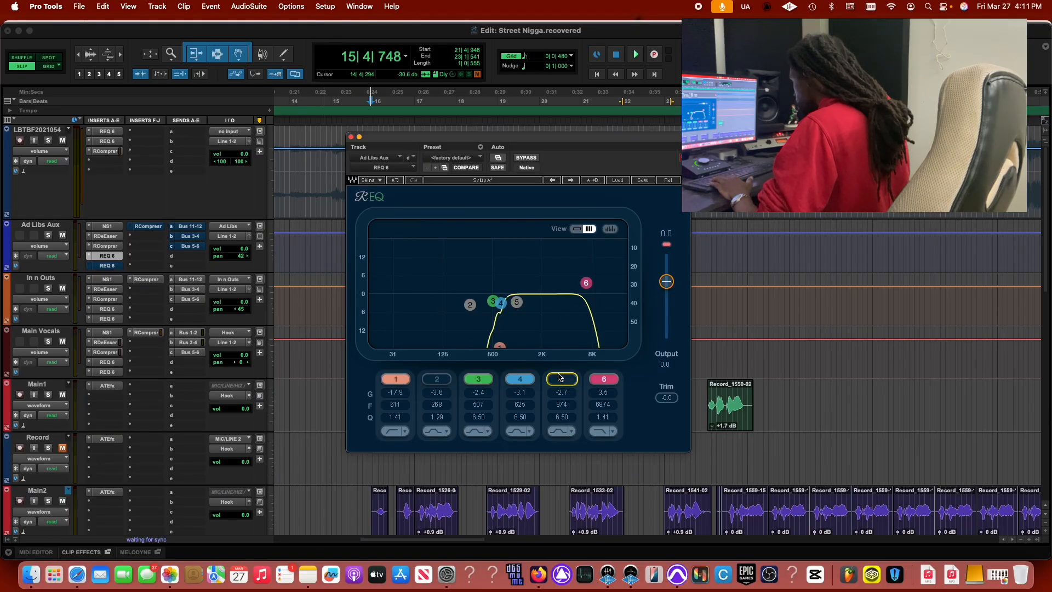
left_click(520, 378)
key("space")
left_click(495, 302)
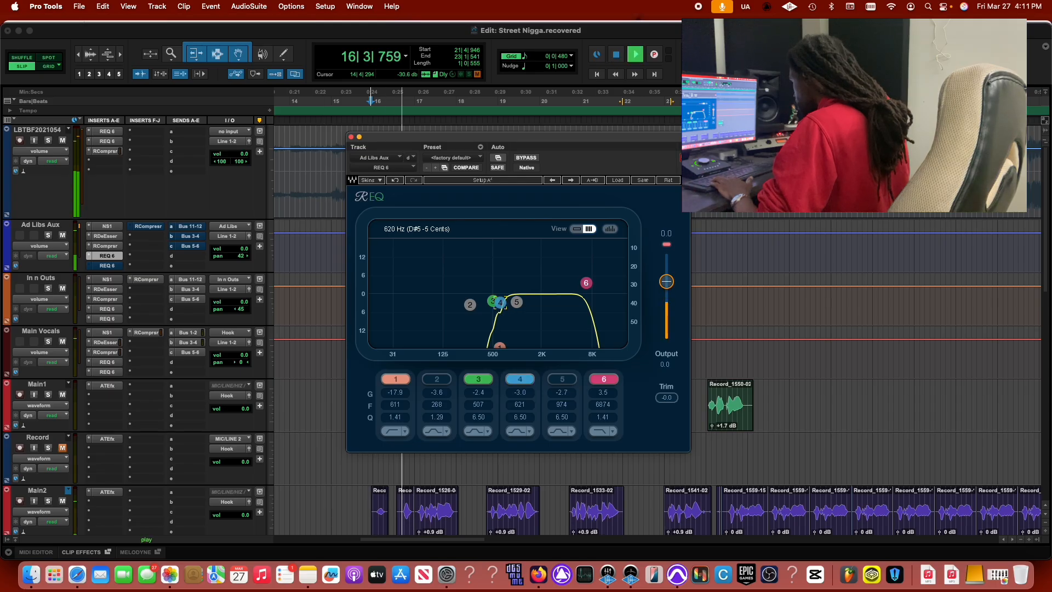
left_click_drag(493, 301, 500, 242)
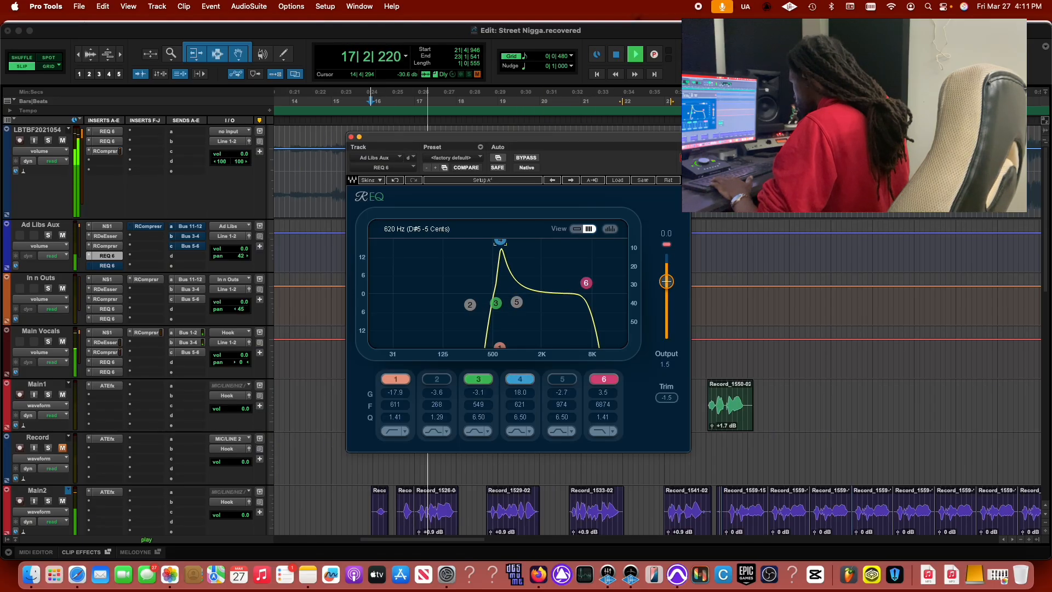
left_click_drag(500, 241, 500, 305)
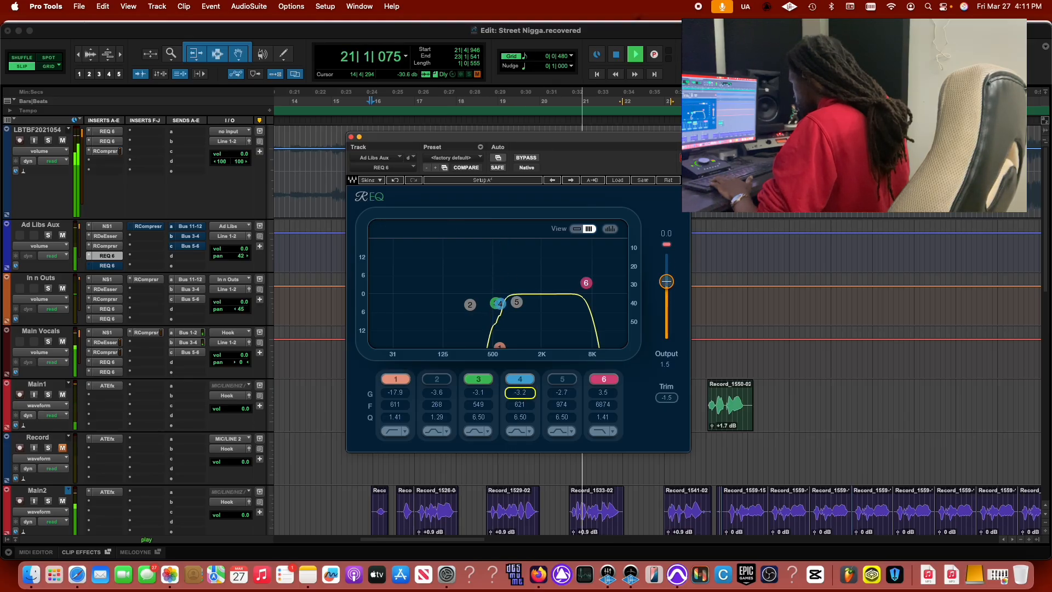
Sweep band 5 of the same EQ to 1017 Hz, set its gain to -2.7, and restart playback.
left_click_drag(516, 302, 519, 241)
left_click_drag(568, 395, 568, 446)
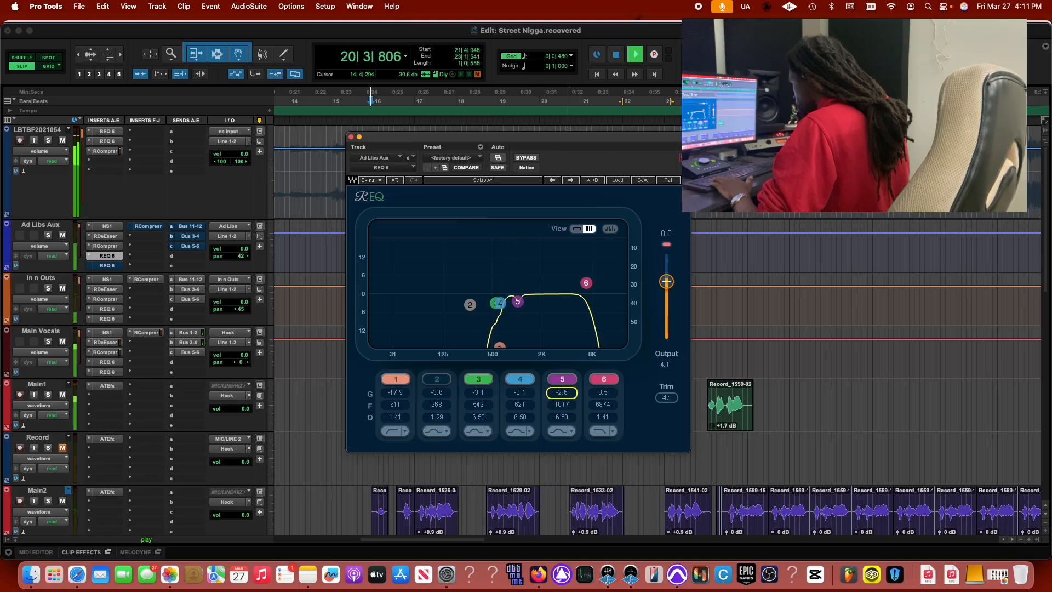
key("space")
key("space")
Activate the second REQ 6 on the Ad Libs Aux, keep the RCompressor after it bypassed, and restart playback.
left_click(113, 265, "shift+super")
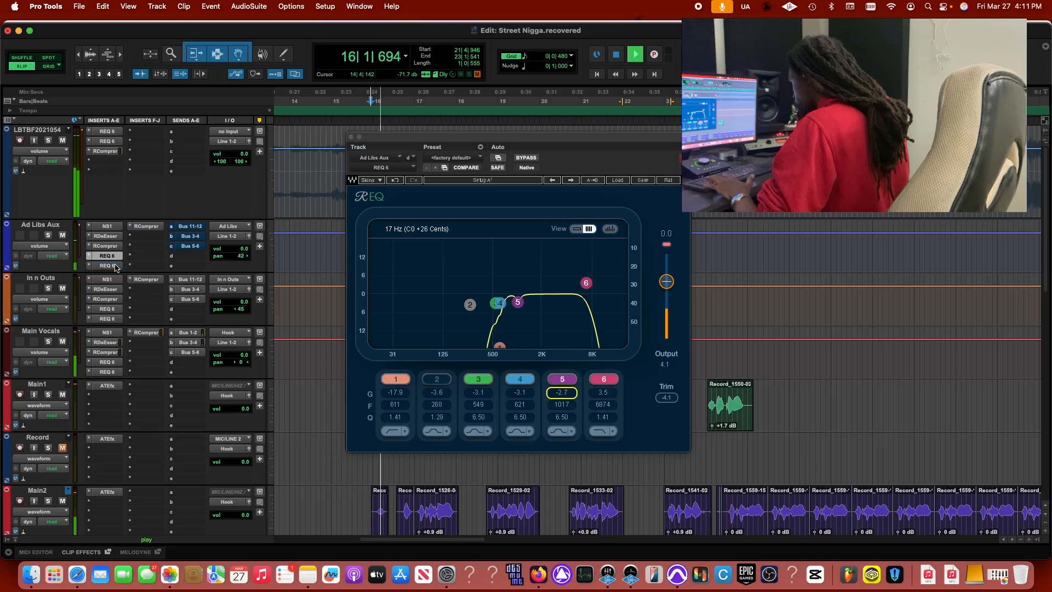
key("space")
key("space")
left_click(151, 228, "super")
In the second REQ 6 on the Ad Libs Aux, cut band 3 by -2.9 at 537 Hz and band 4 by -3.0 at 657 Hz.
left_click(107, 265)
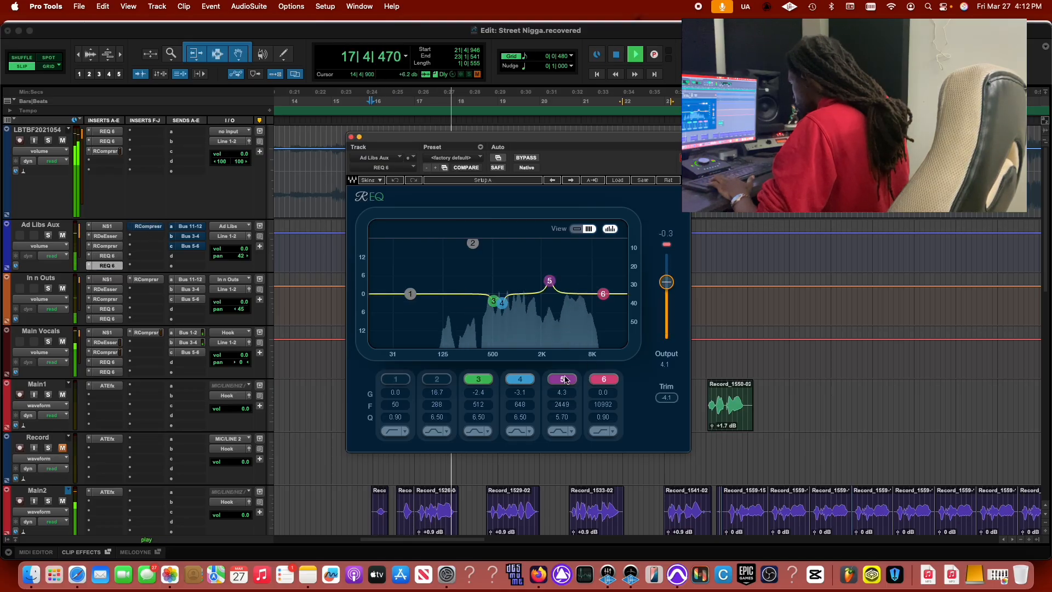
left_click_drag(493, 300, 492, 295)
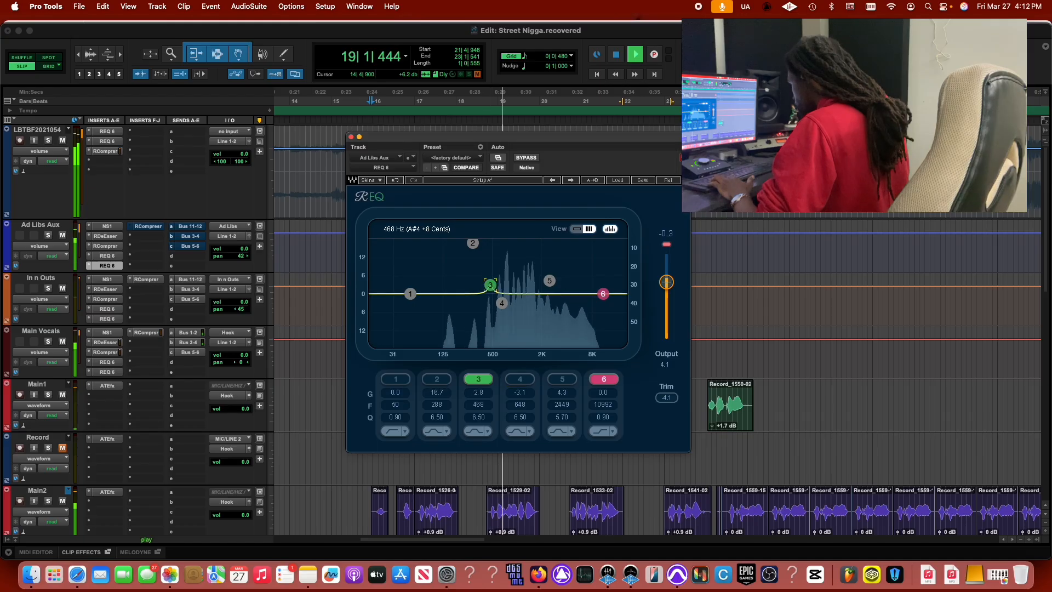
left_click_drag(493, 242, 495, 241)
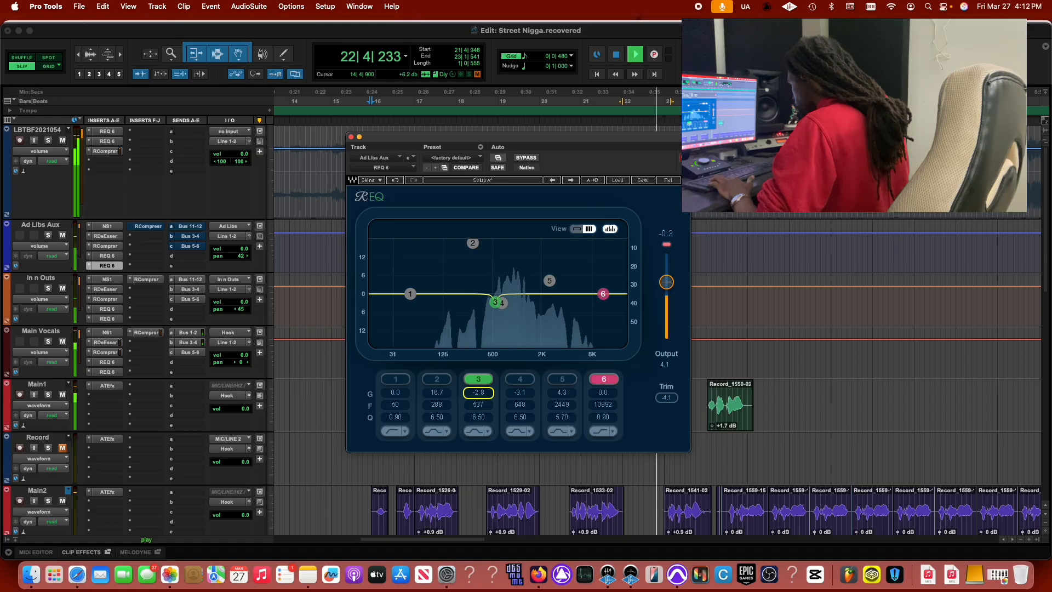
left_click_drag(502, 303, 503, 242)
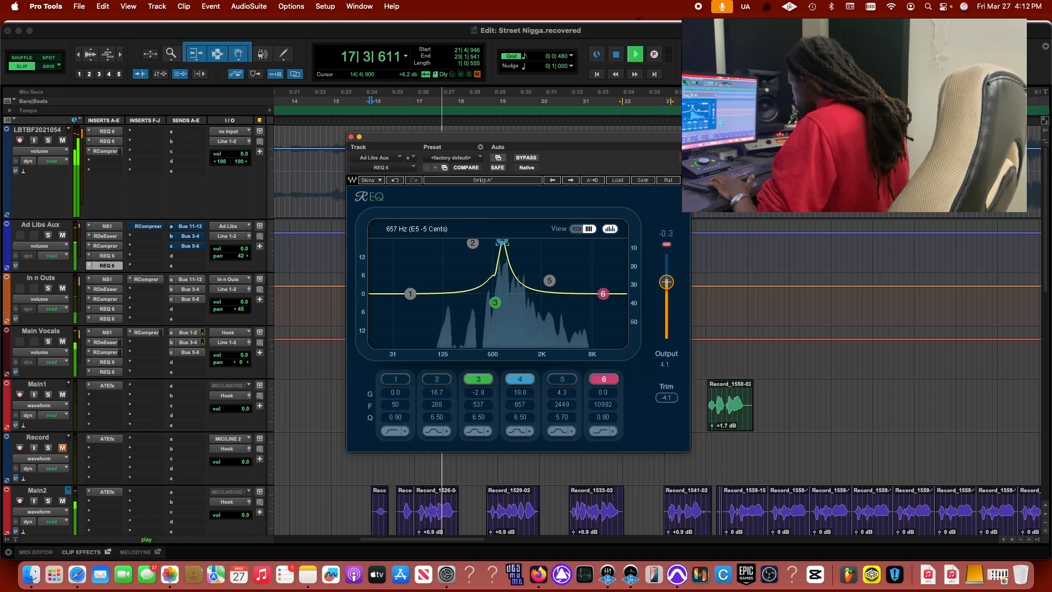
left_click_drag(524, 394, 524, 433)
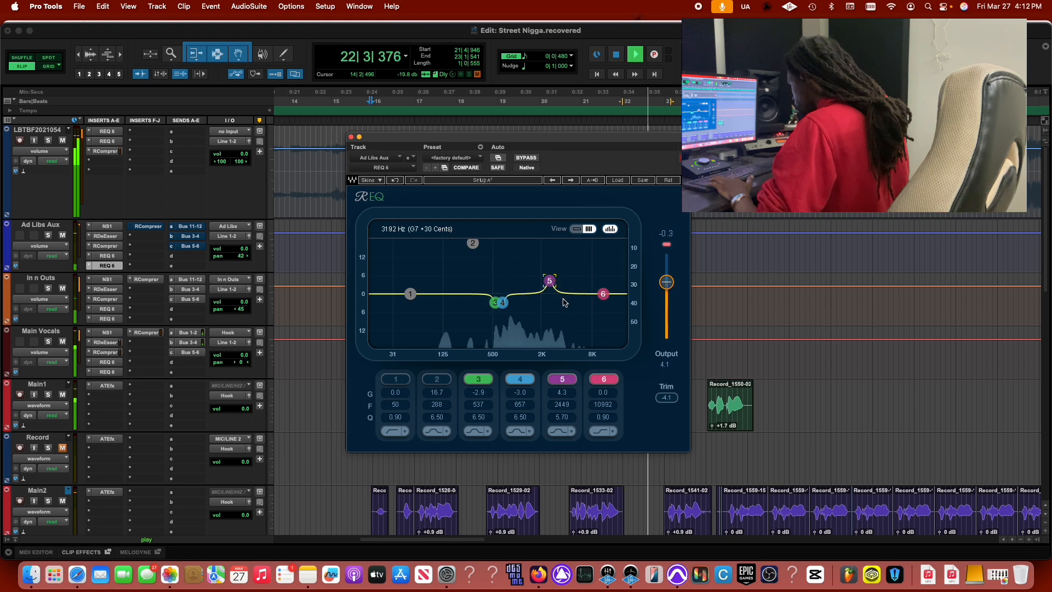
Set the second RCompressor on the Ad Libs Aux to threshold -18.1, ratio 2.00, attack 13.2 and release 341 during playback.
left_click(148, 226)
left_click_drag(403, 284, 400, 280)
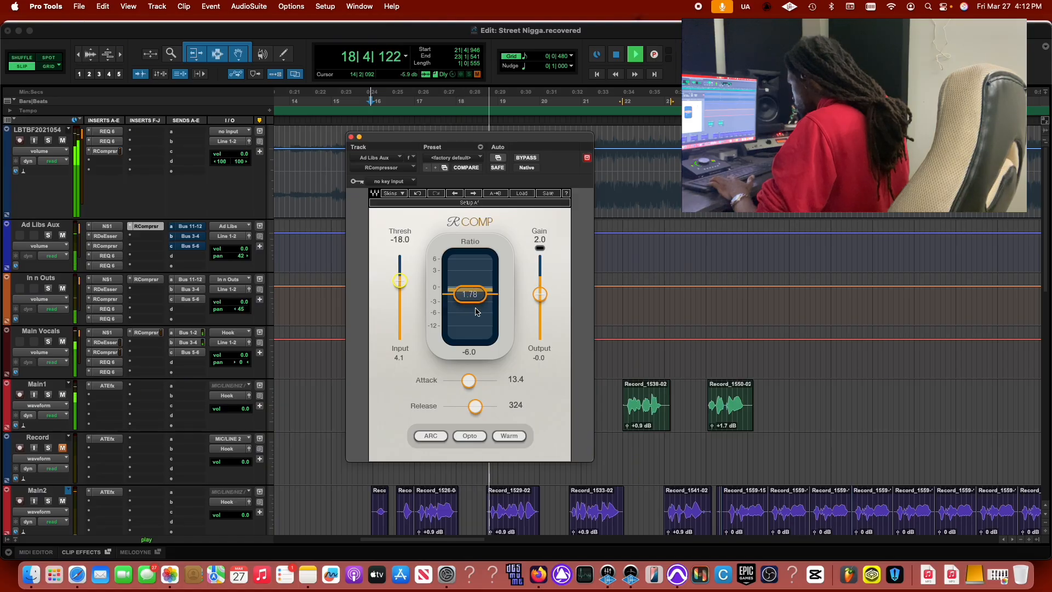
left_click_drag(469, 381, 497, 366)
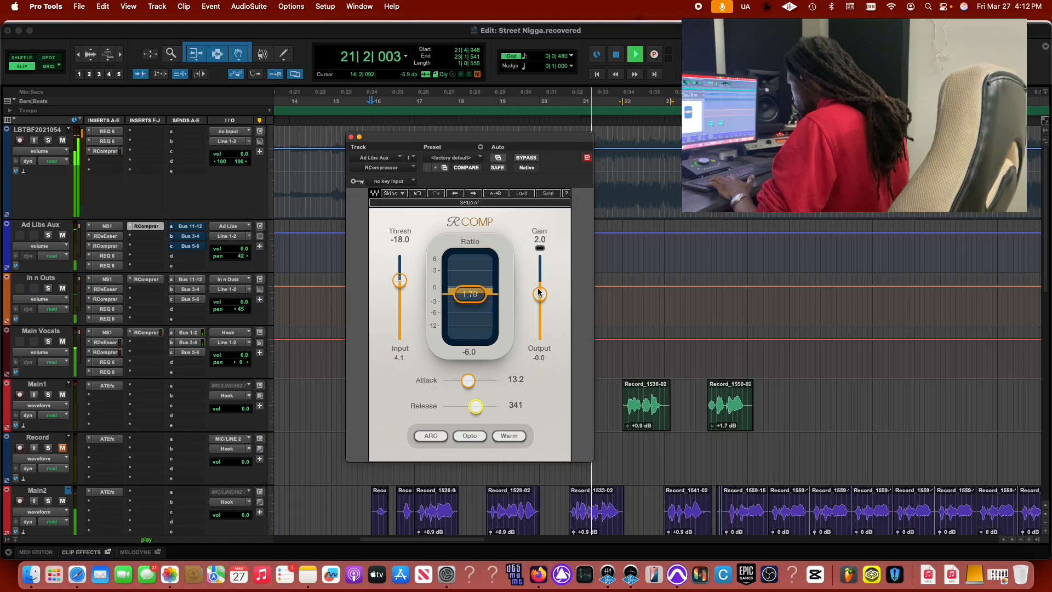
left_click_drag(470, 294, 471, 296)
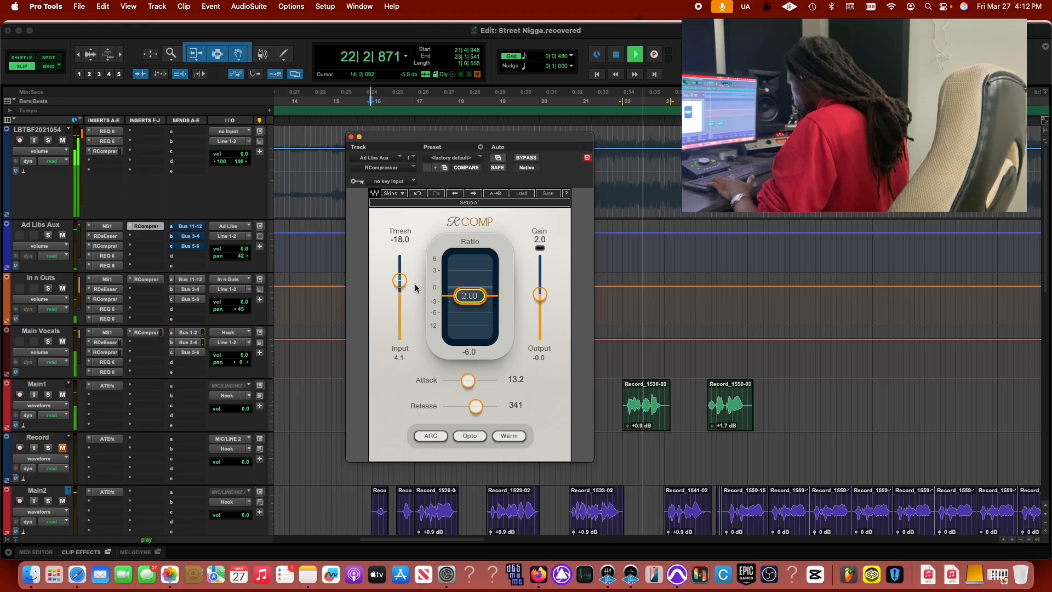
left_click_drag(399, 280, 399, 281)
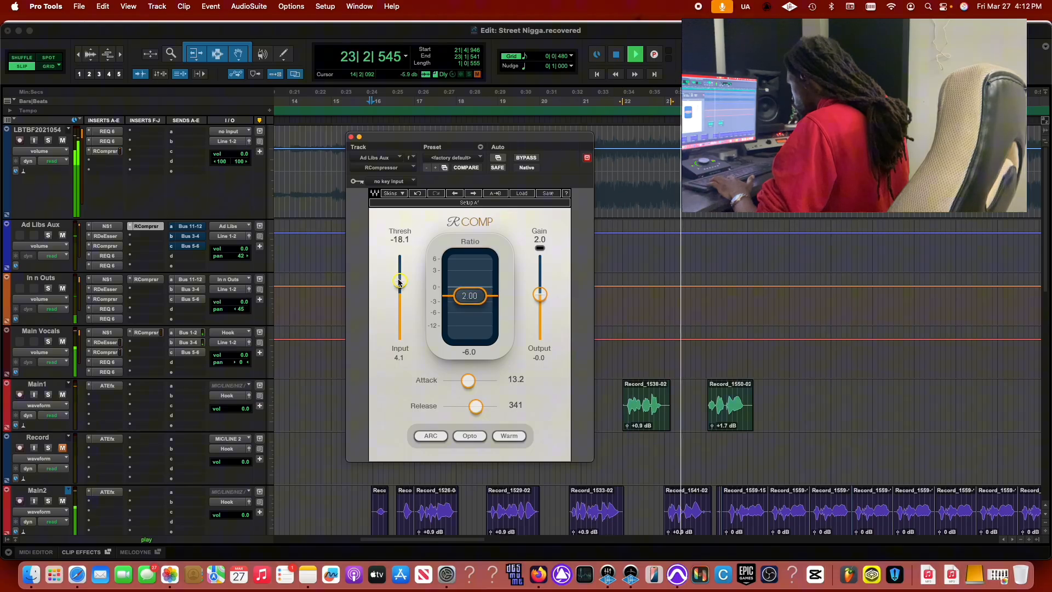
key("space")
Activate the Ad Libs Aux sends to Bus 11-12, Bus 3-4 and Bus 5-6, and check them during playback with the Bus 5-6 send open.
left_click(190, 228, "super")
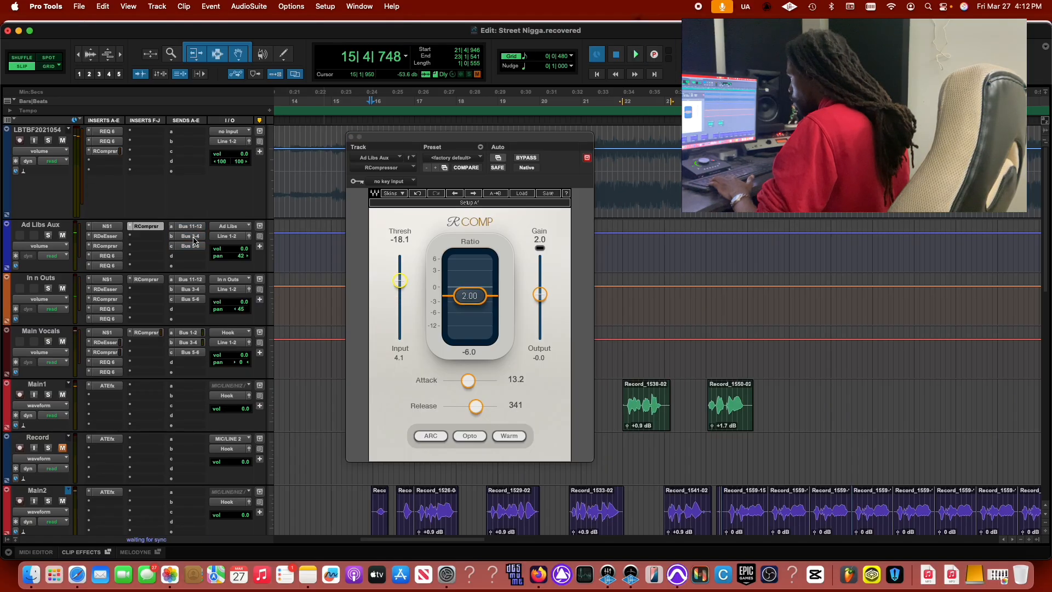
left_click(191, 247)
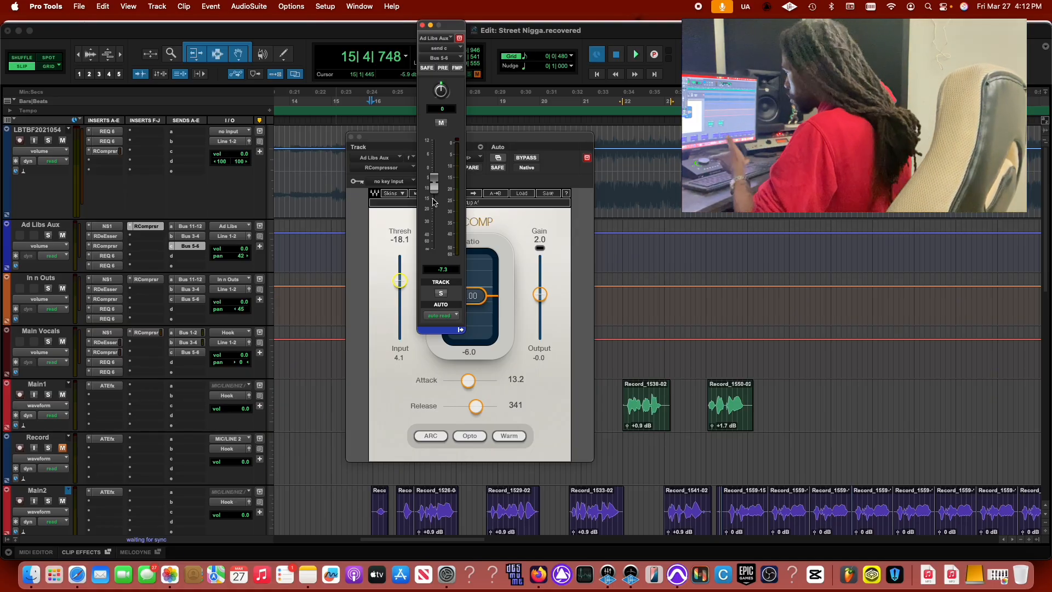
key("space")
key("space")
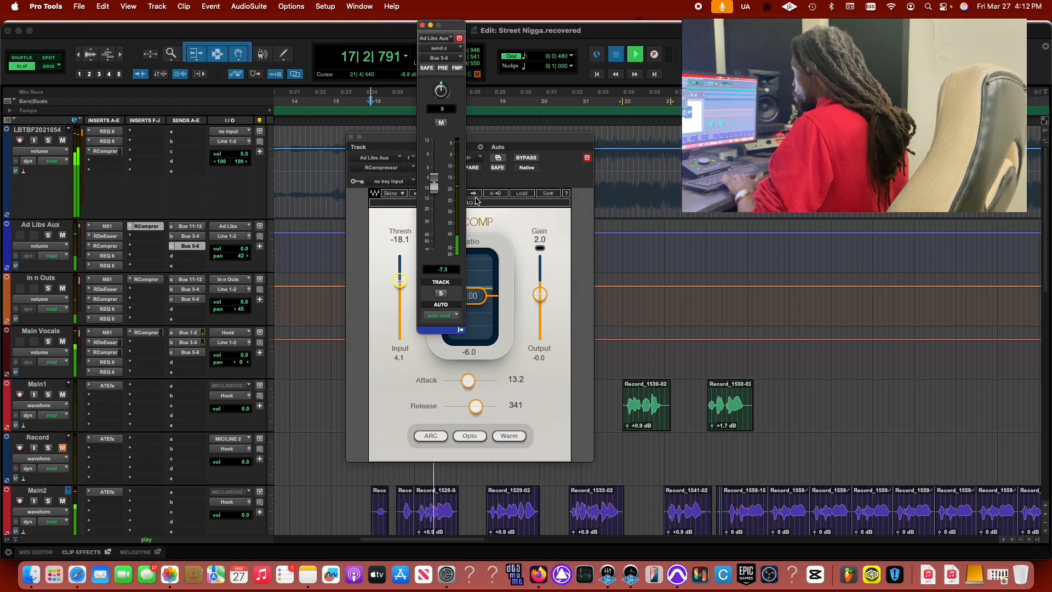
key("space")
key("space")
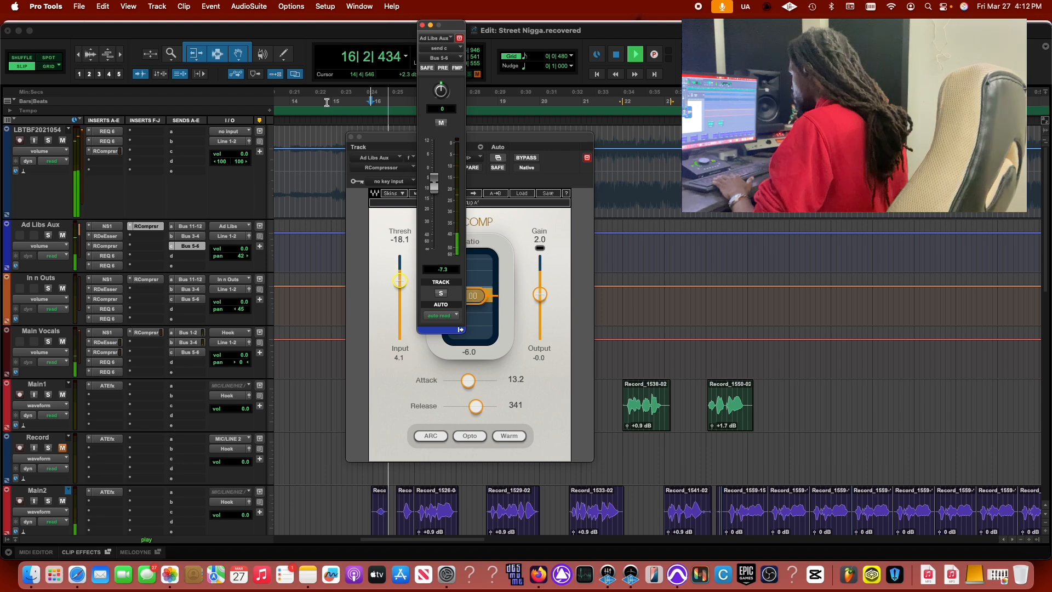
left_click(351, 136)
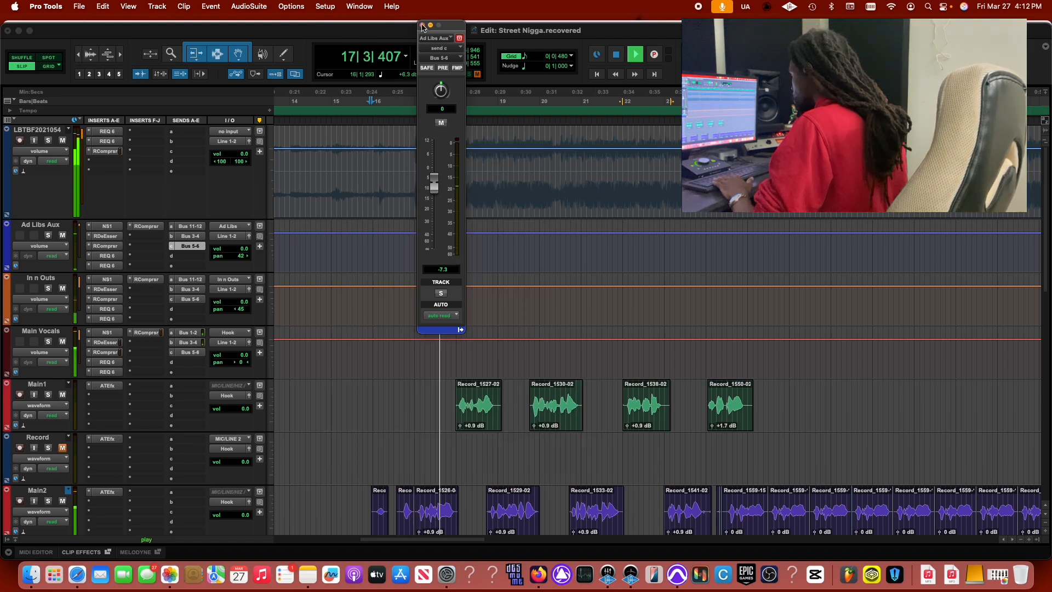
left_click(422, 25)
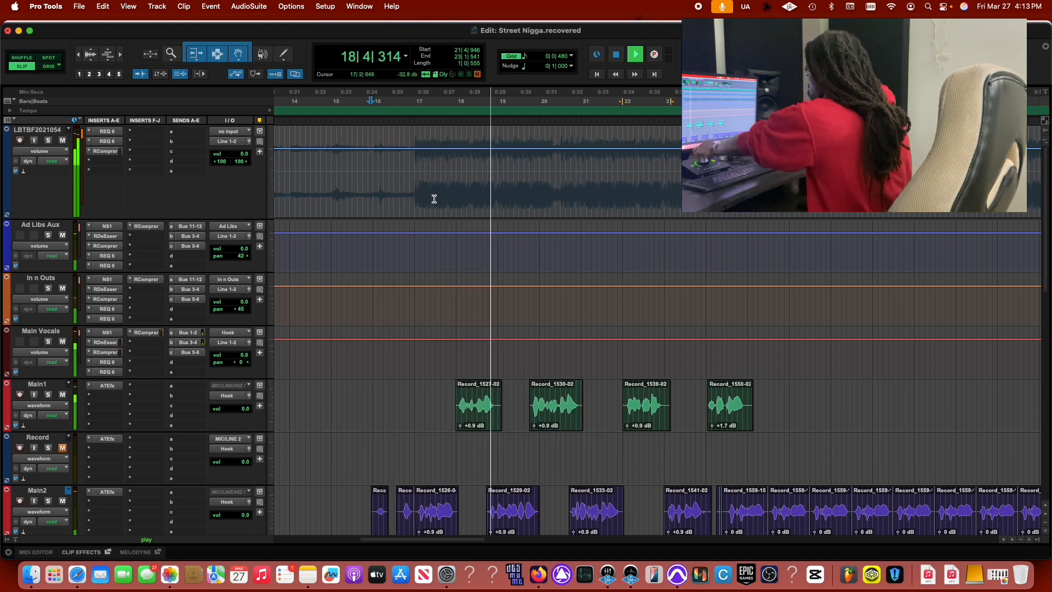
Lower the clip gain of the long Ad Libs.dup2 clip to +0.9 dB and check it during playback.
scroll(395, 202, "down", 5)
scroll(395, 202, "down", 4)
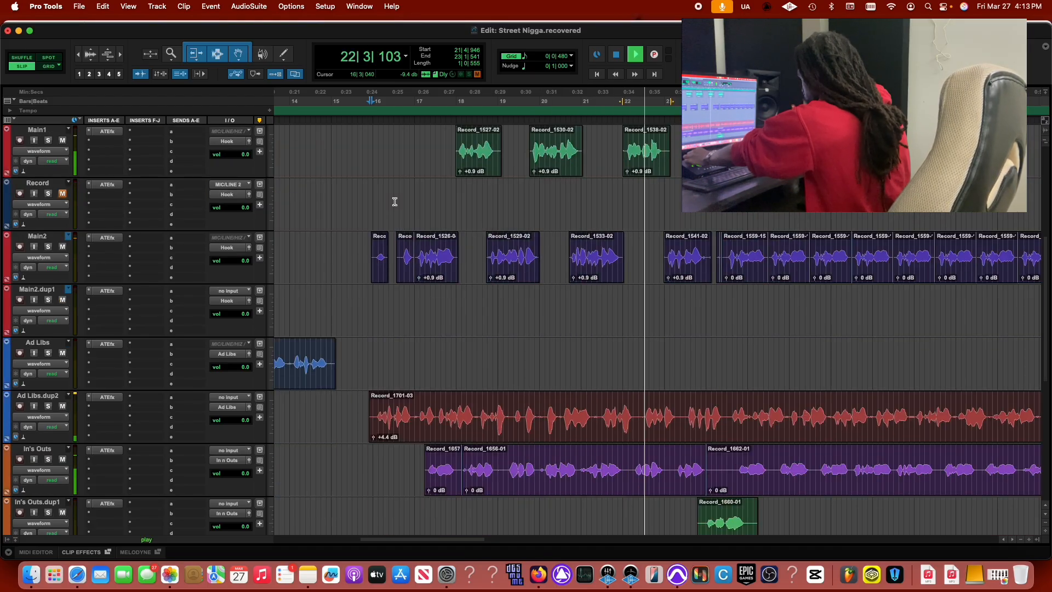
key("space")
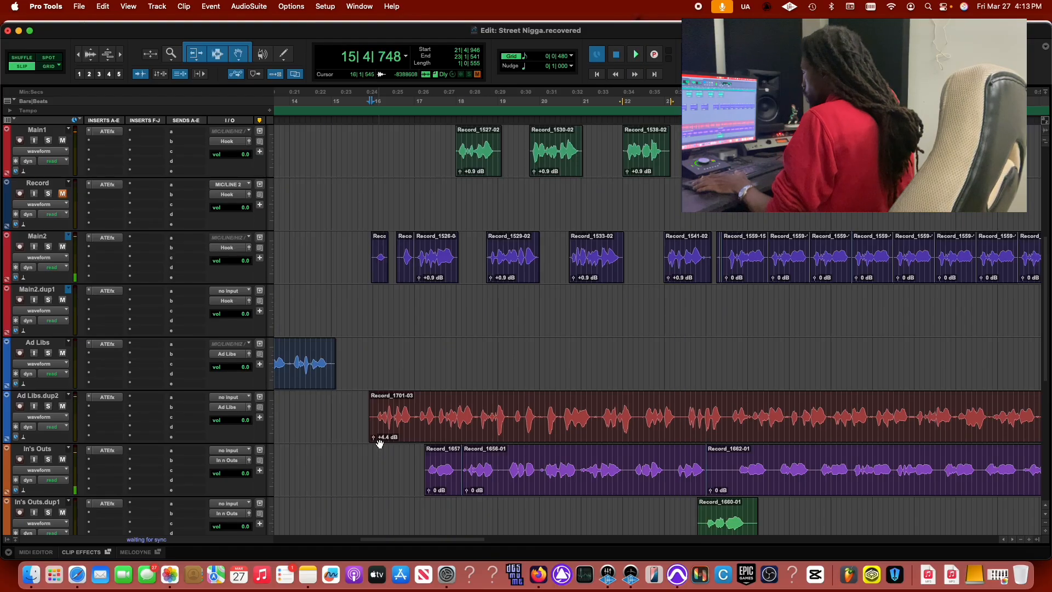
left_click_drag(372, 440, 374, 442)
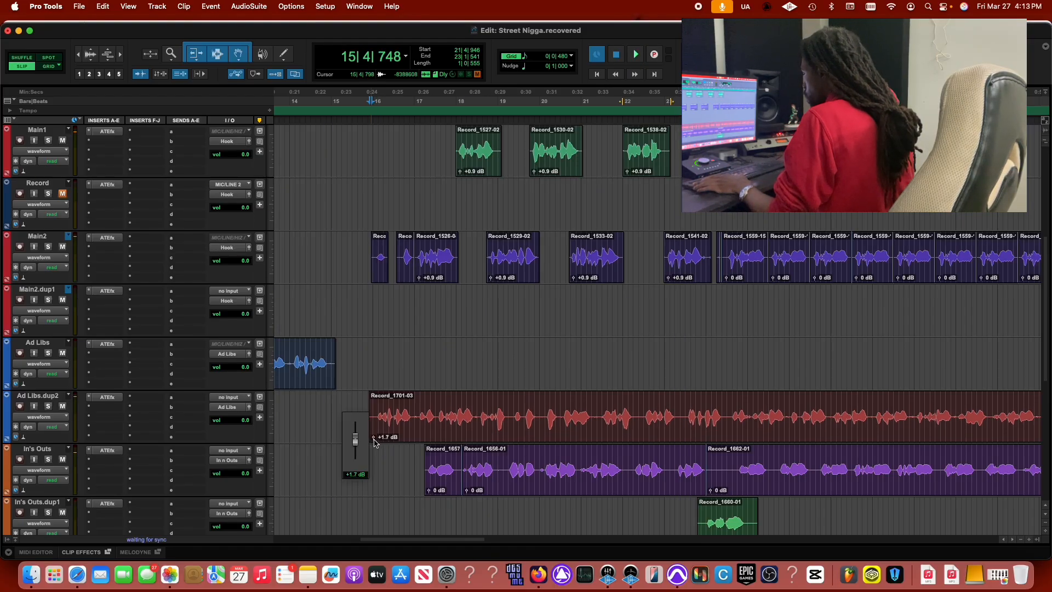
key("space")
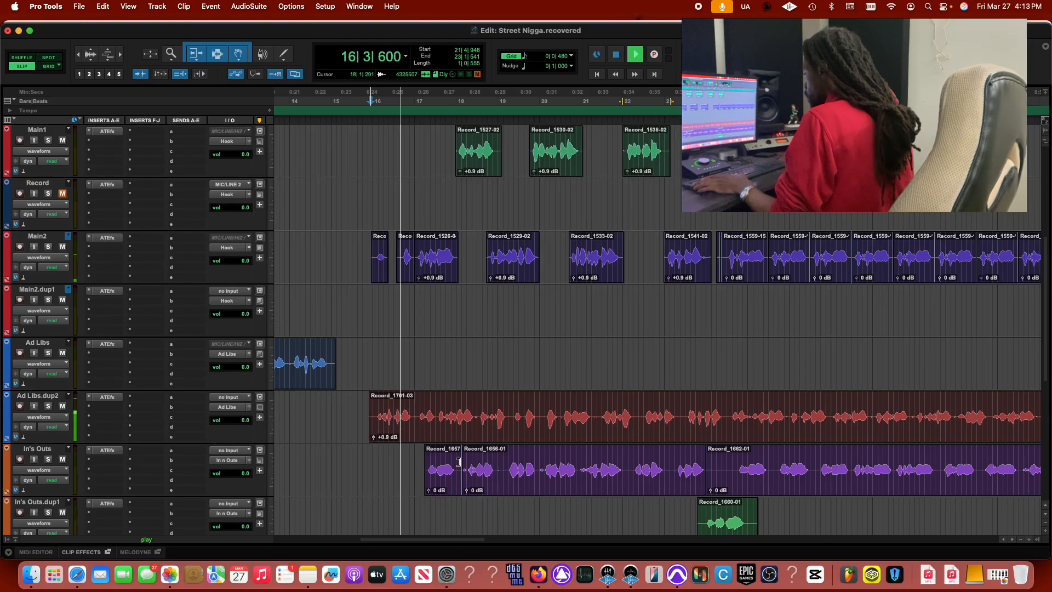
key("space")
key("space")
key("space")
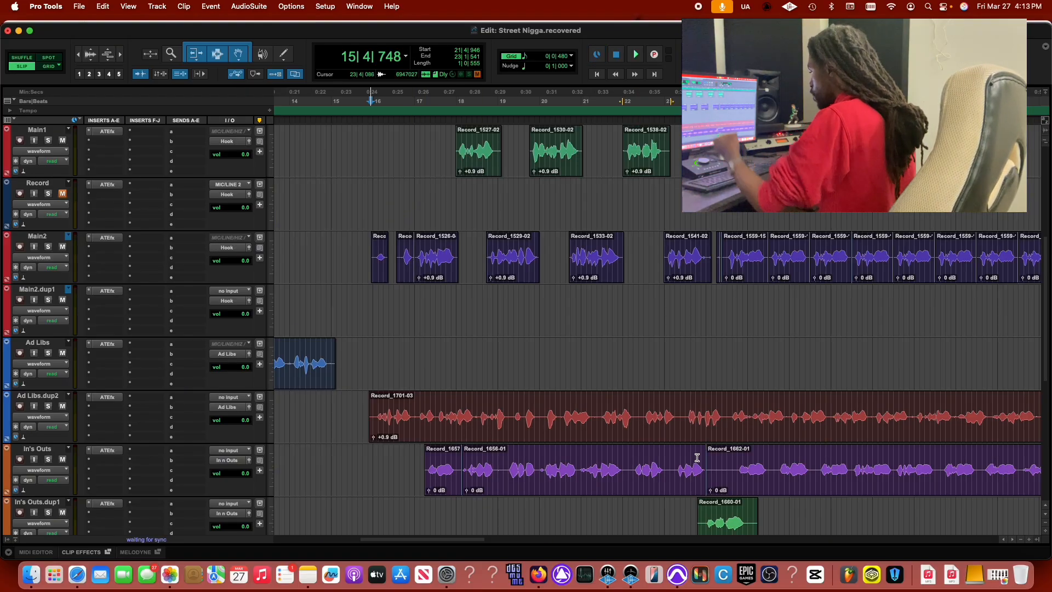
Cut the silent gaps between vocal phrases on the In's Outs track around bars 19, 21, 22 and 23.
left_click_drag(709, 485, 677, 472)
right_click(677, 476)
left_click(698, 239)
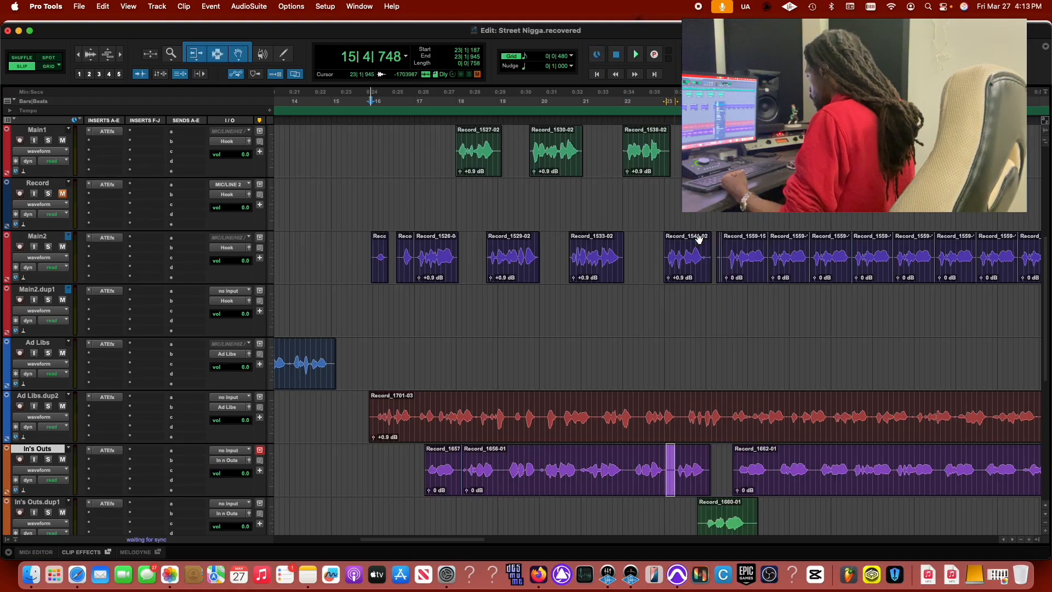
left_click(625, 464)
right_click(627, 466)
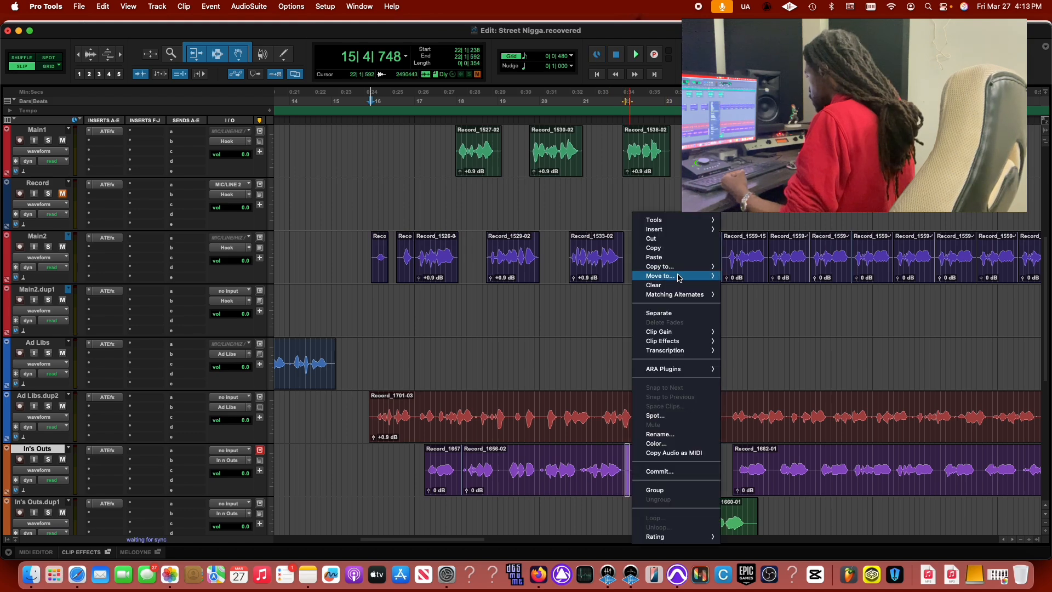
left_click(657, 243)
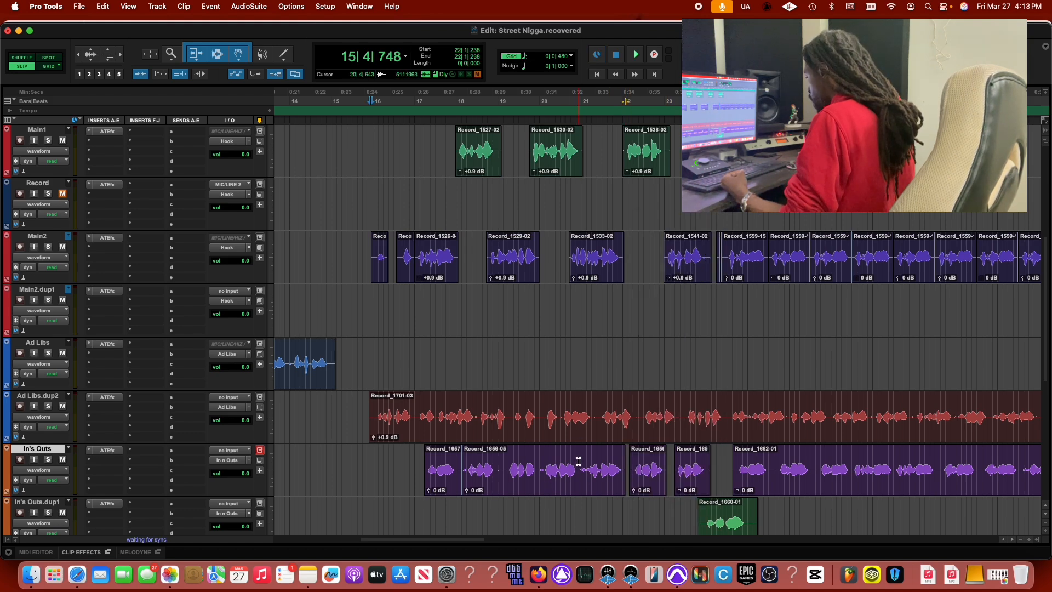
right_click(580, 463)
left_click(658, 245)
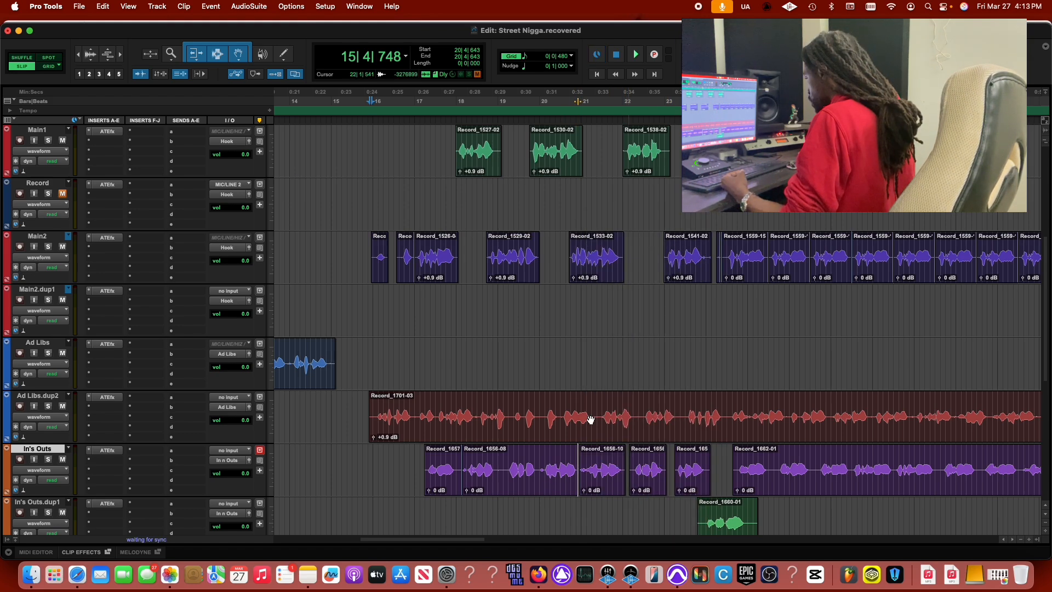
left_click_drag(494, 470, 504, 470)
right_click(507, 475)
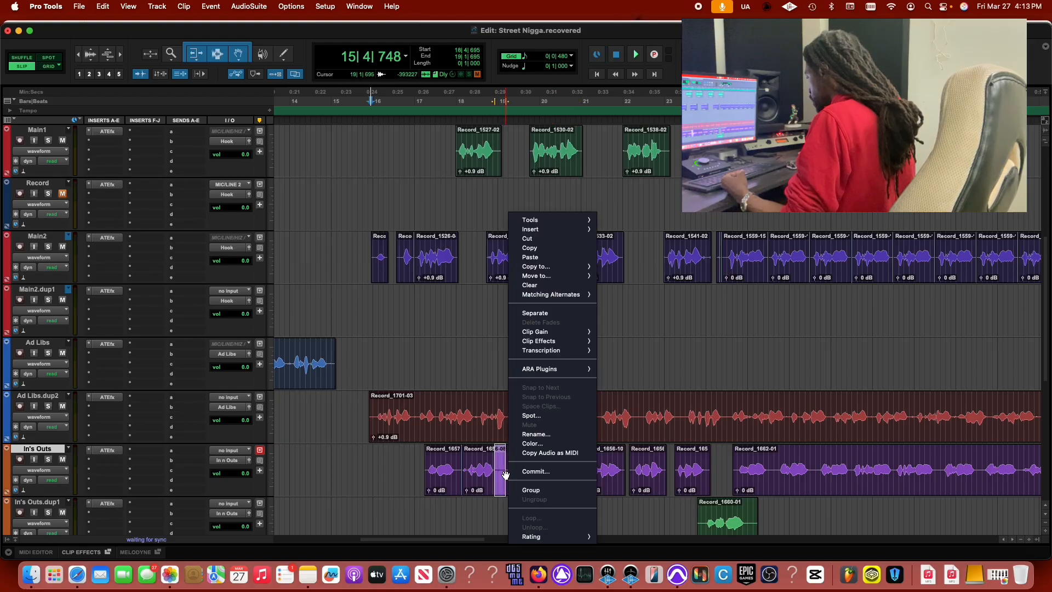
left_click(530, 240)
Cut the silent gaps between phrases of the Ad Libs.dup2 clip from bar 17 to about bar 22.
left_click_drag(413, 416, 420, 419)
right_click(421, 423)
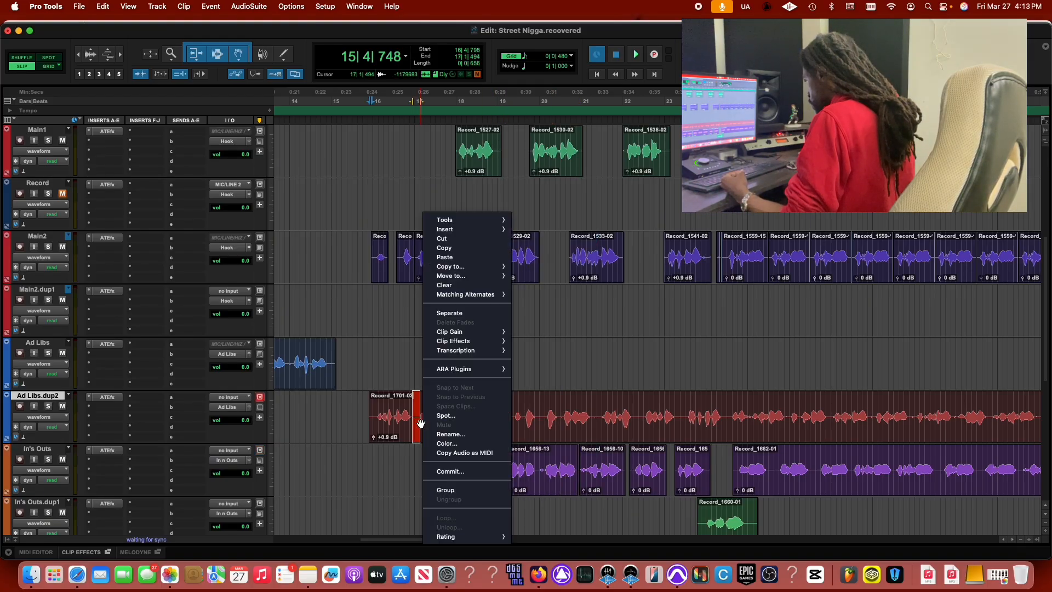
left_click(448, 238)
right_click(435, 415)
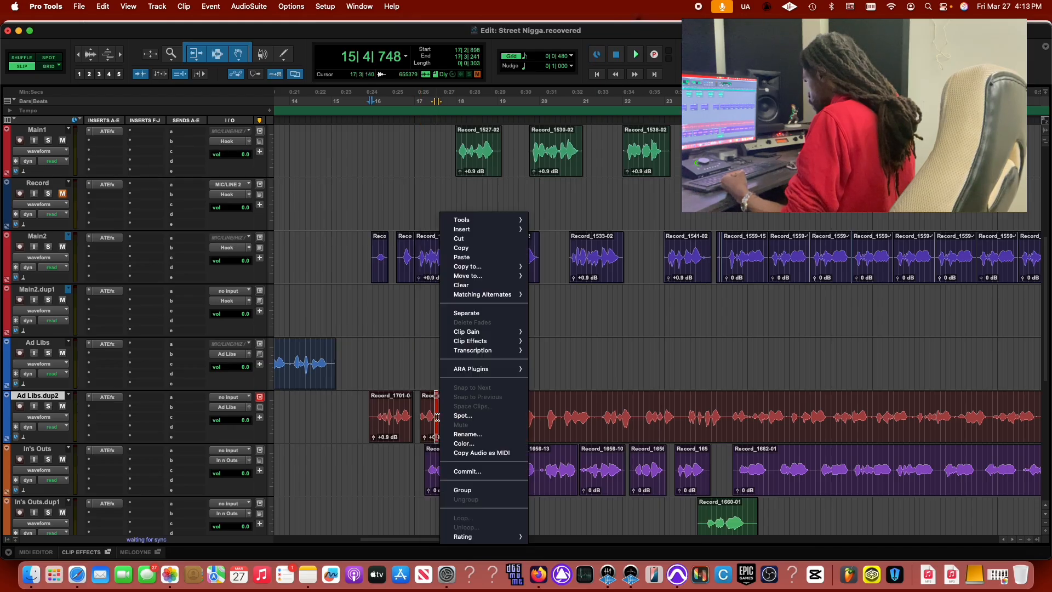
left_click(478, 414)
key("super+e")
left_click(508, 414)
key("super+e")
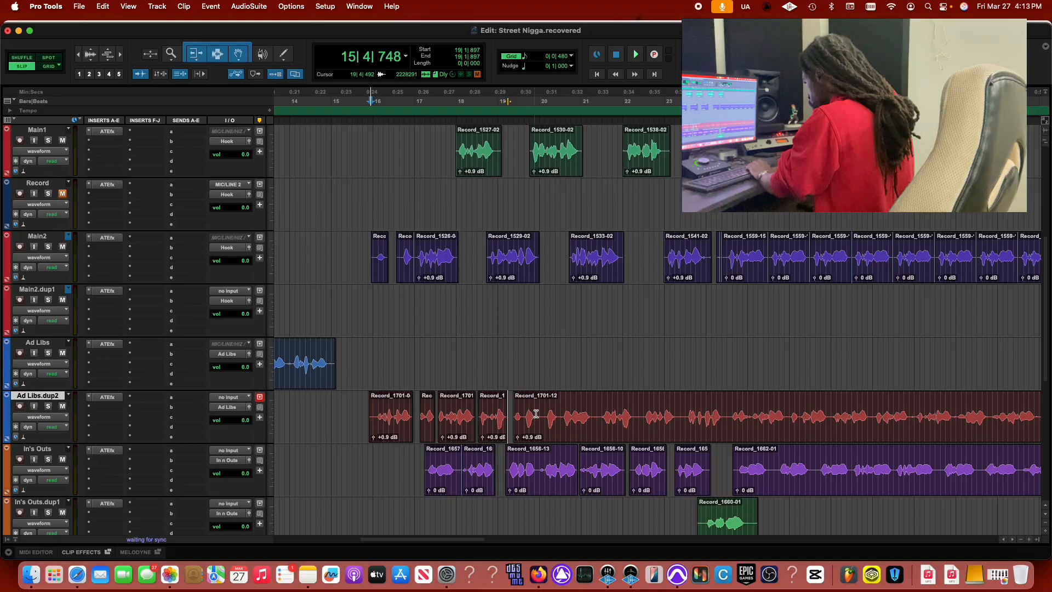
key("super+e")
left_click(560, 417)
key("super+e")
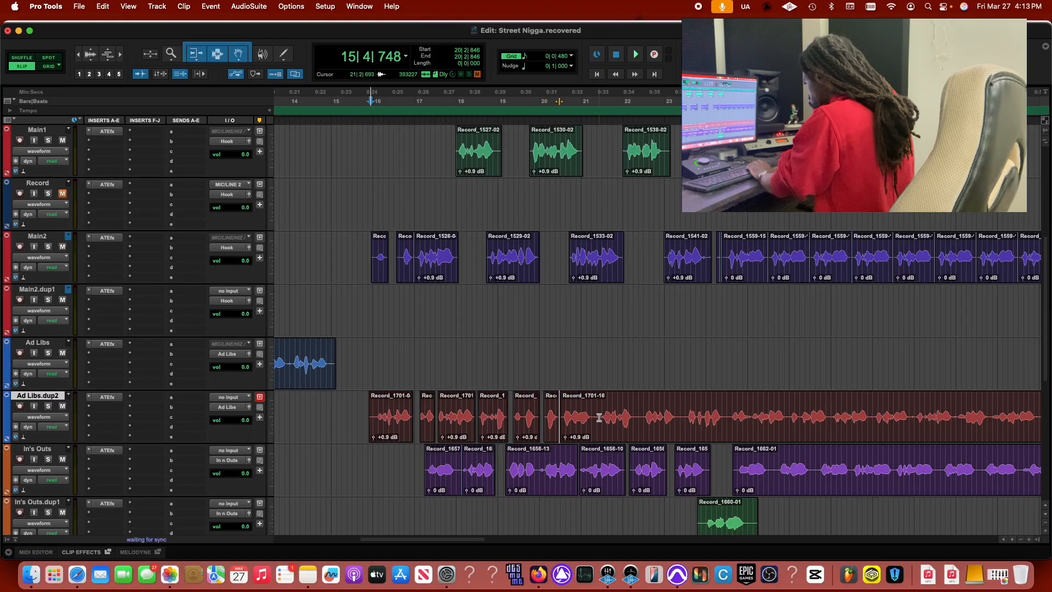
key("Delete")
left_click_drag(636, 414, 644, 415)
key("Delete")
Remove the remaining gaps near bars 18 and 20 on the In's Outs track and play the edits from bar 15.
left_click_drag(539, 469, 544, 470)
key("Delete")
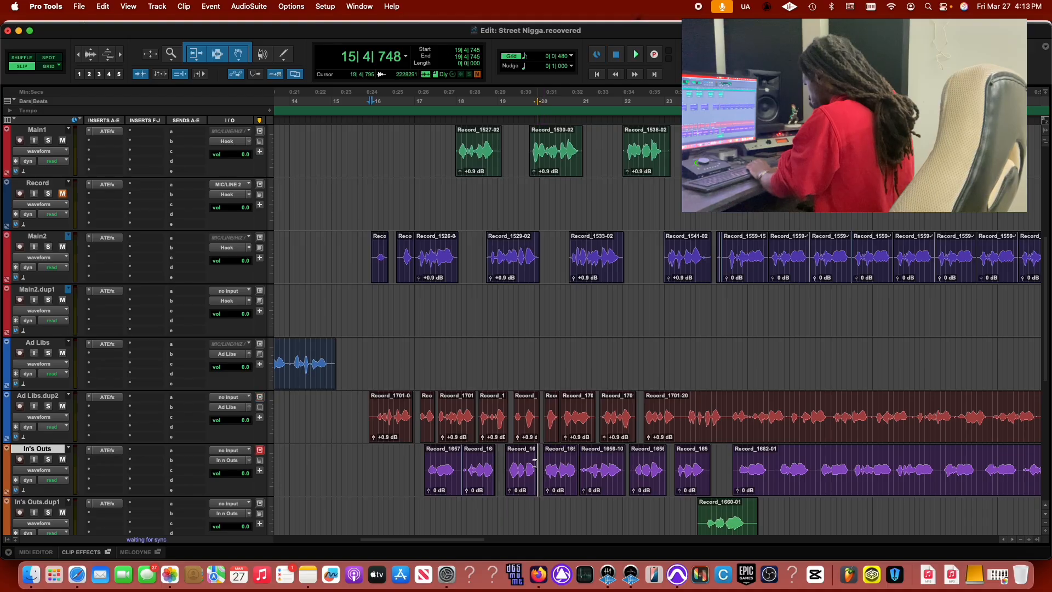
left_click(466, 473)
left_click(459, 475)
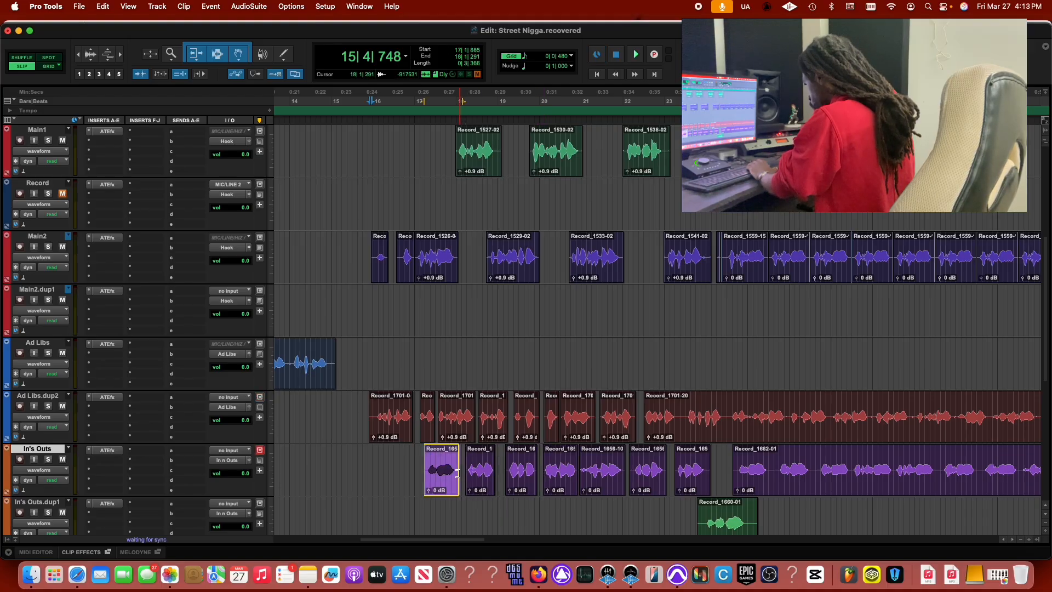
left_click_drag(368, 112, 348, 112)
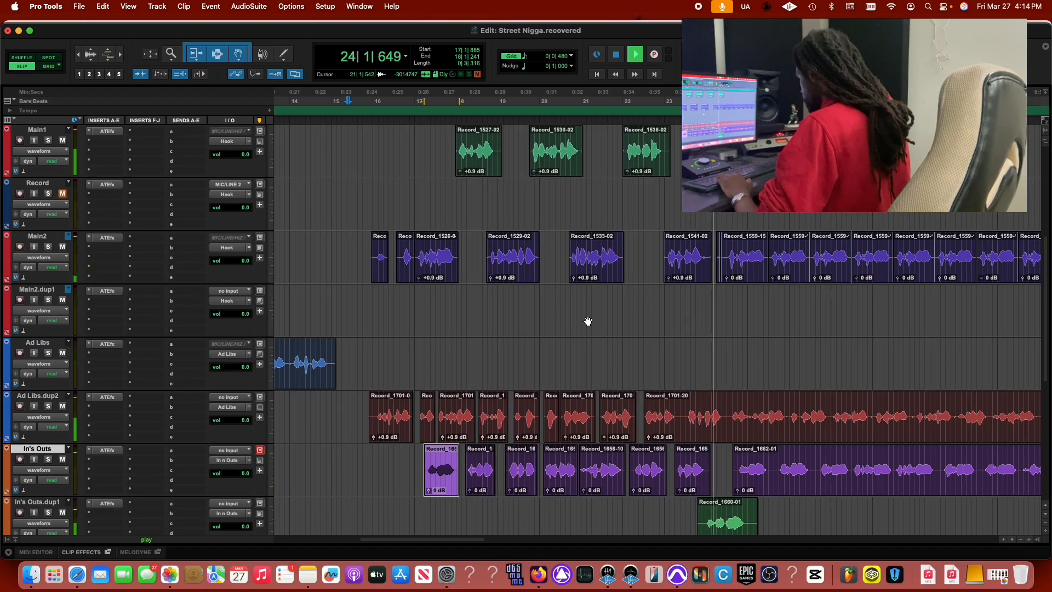
key("space")
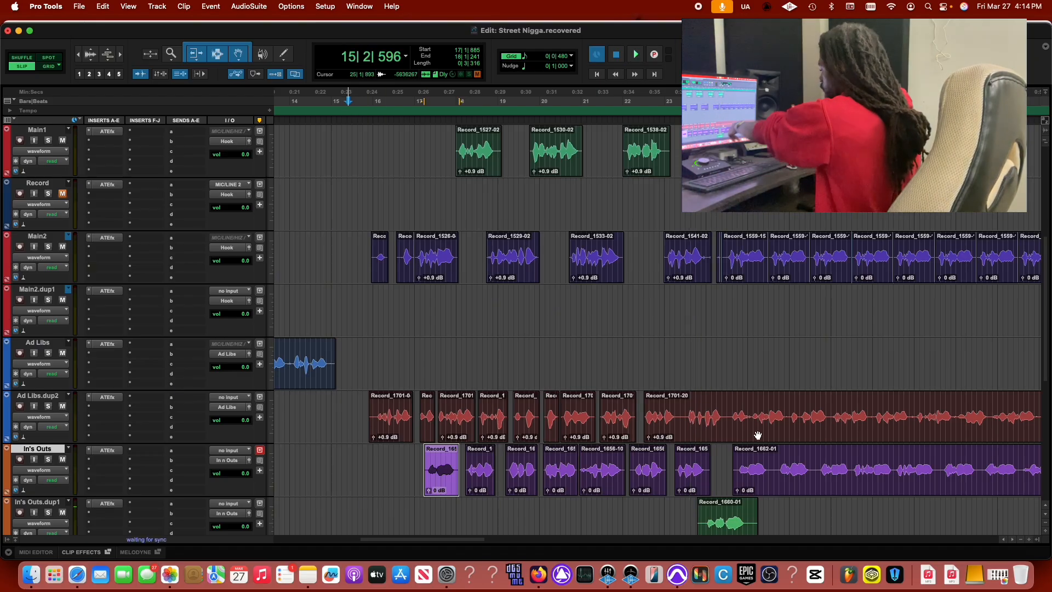
Activate the REQ 6 on Master 1 and switch off its bands 3, 4 and 5 during playback.
scroll(464, 392, "down", 6)
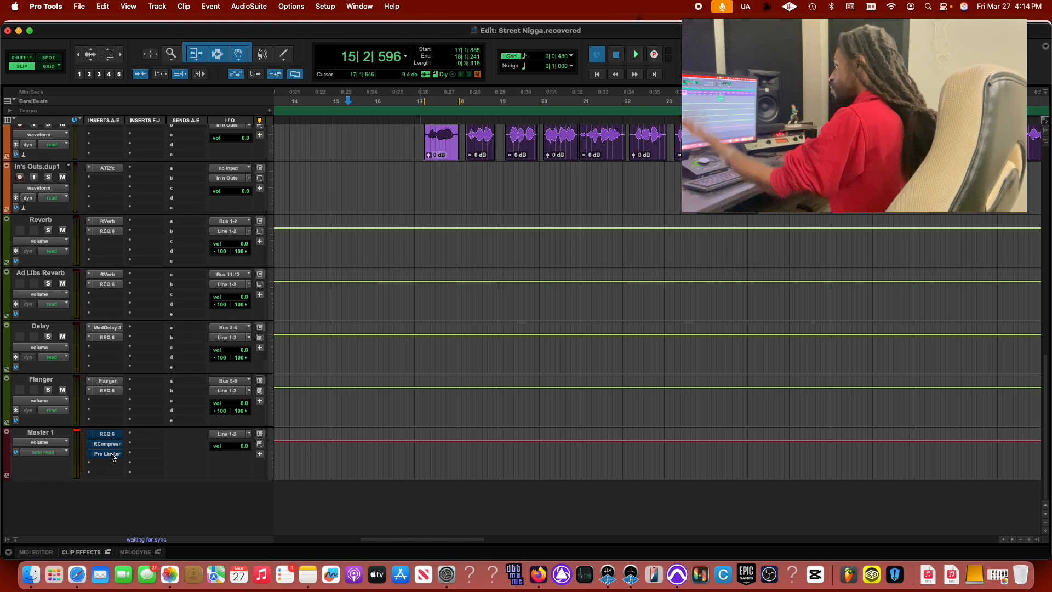
left_click(107, 434)
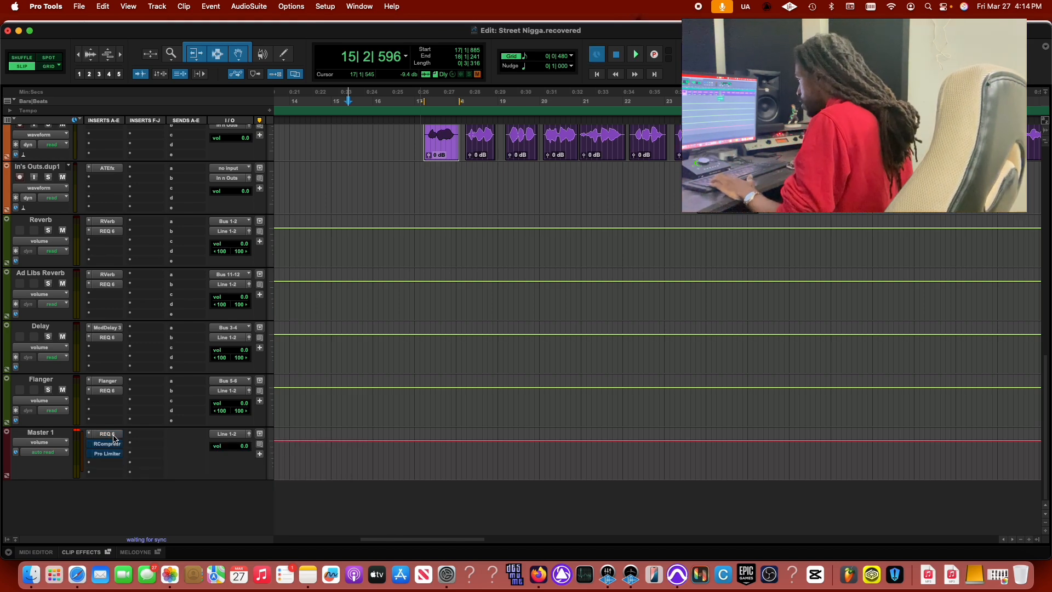
key("space")
left_click(562, 378)
left_click(520, 379)
left_click(474, 377)
In the Master 1 REQ 6, cut band 3 by -3.4 at 395 Hz, band 4 by -3.0 at 561 Hz and band 5 by -3.1 at 806 Hz.
left_click_drag(464, 302, 485, 241)
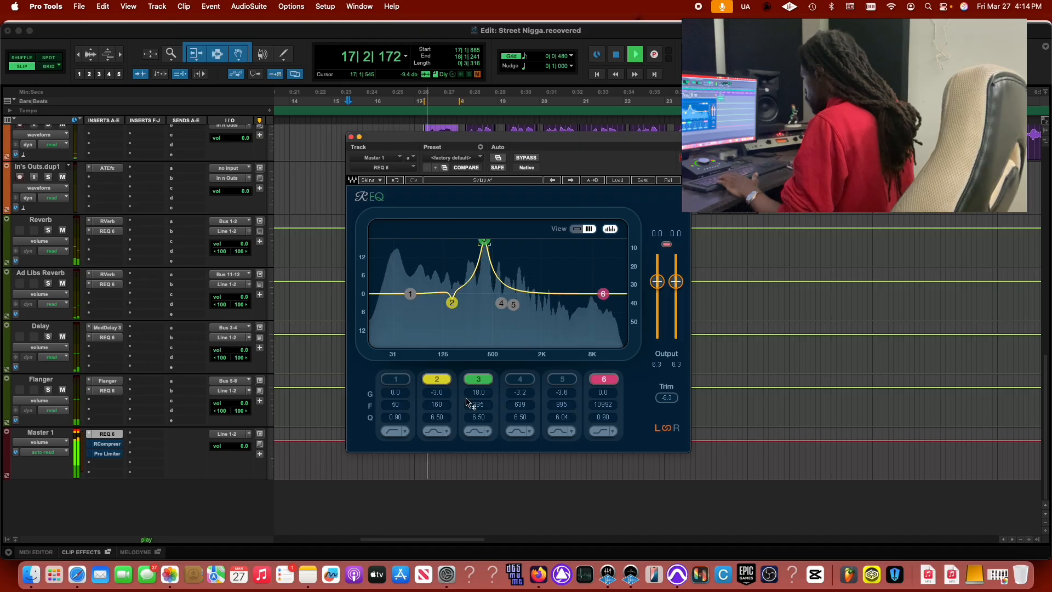
left_click_drag(478, 393, 479, 438)
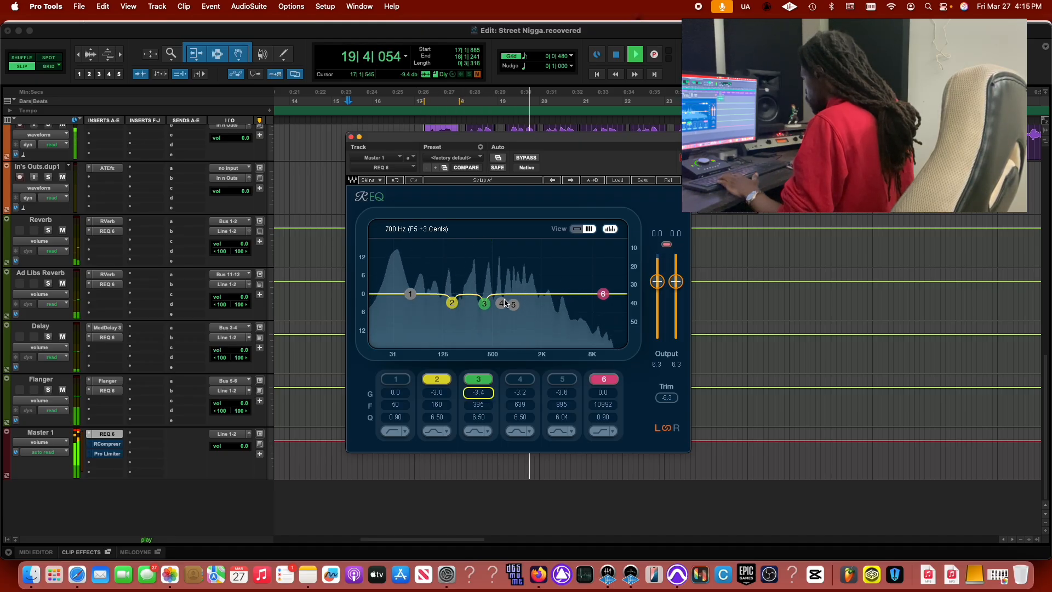
left_click_drag(500, 303, 495, 241)
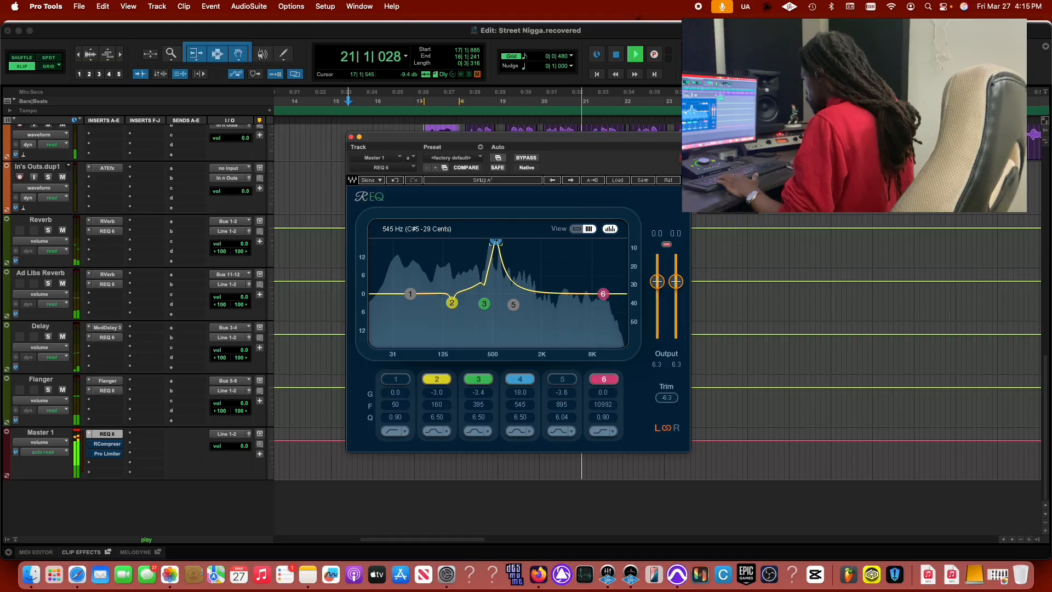
left_click_drag(528, 394, 528, 437)
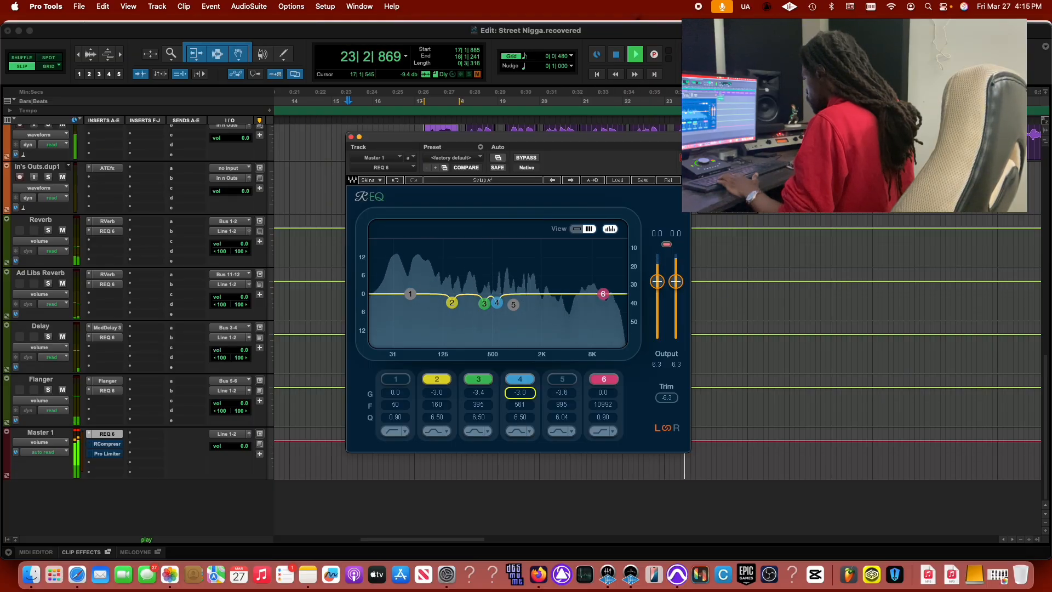
left_click_drag(514, 305, 513, 304)
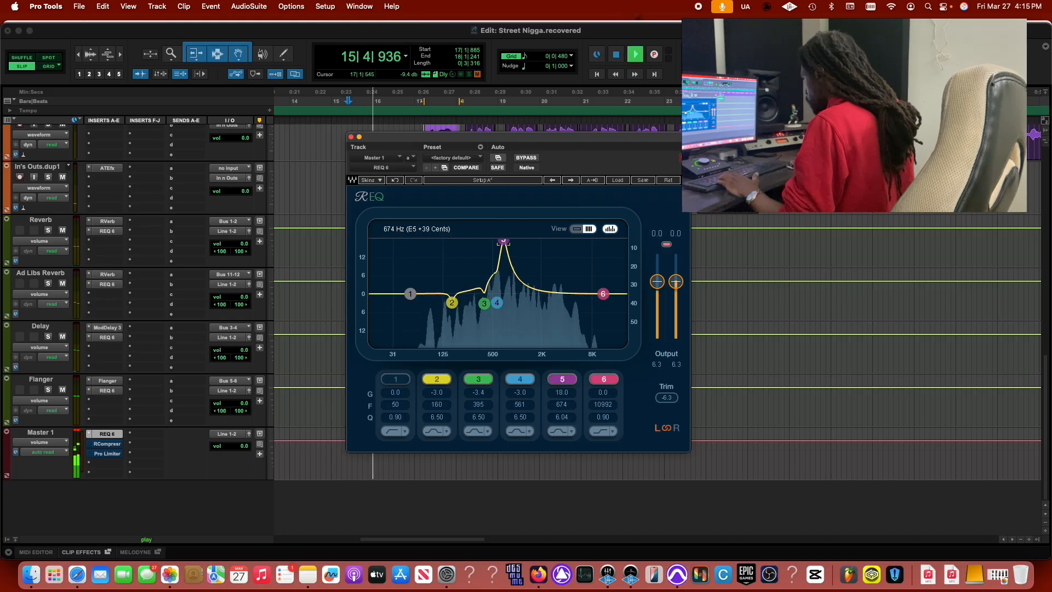
left_click_drag(563, 393, 562, 438)
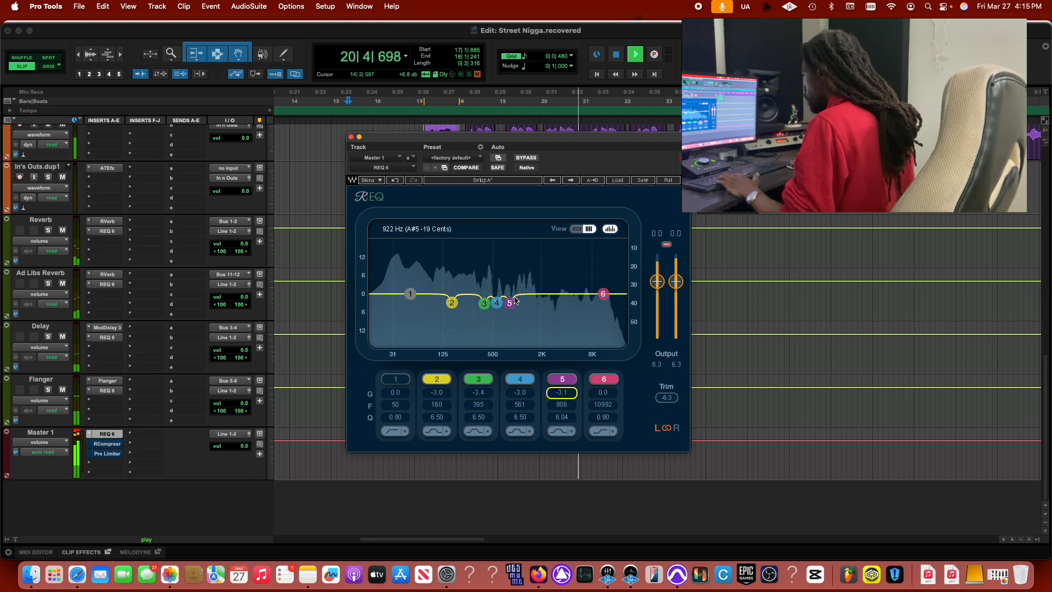
key("space")
key("space")
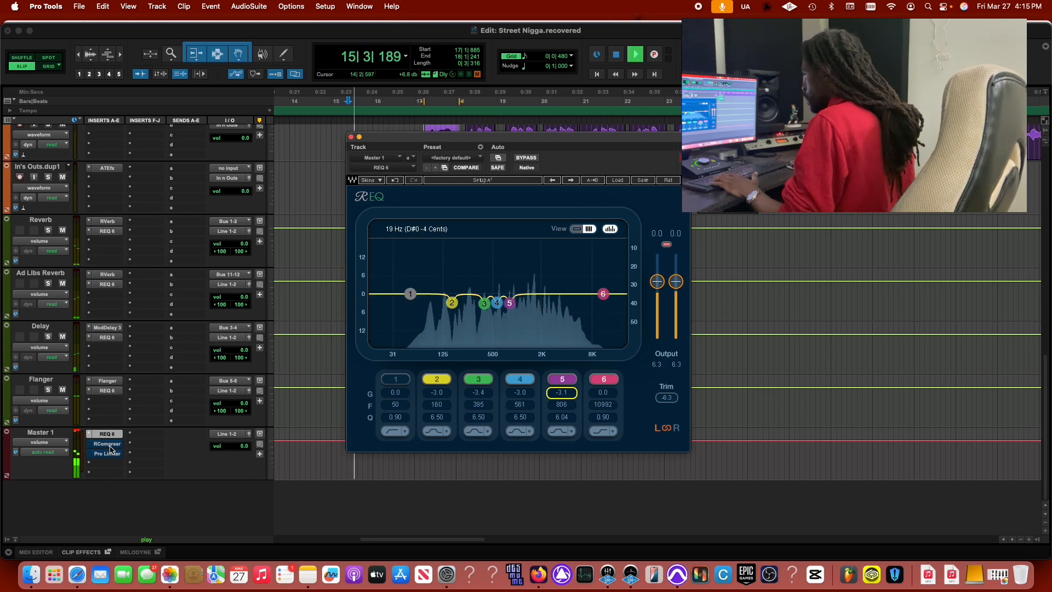
key("space")
Activate the RCompressor on Master 1 and set threshold -10.4, attack 8.27, release 144 and gain 3.0 during playback.
key("alt+space")
left_click(110, 445)
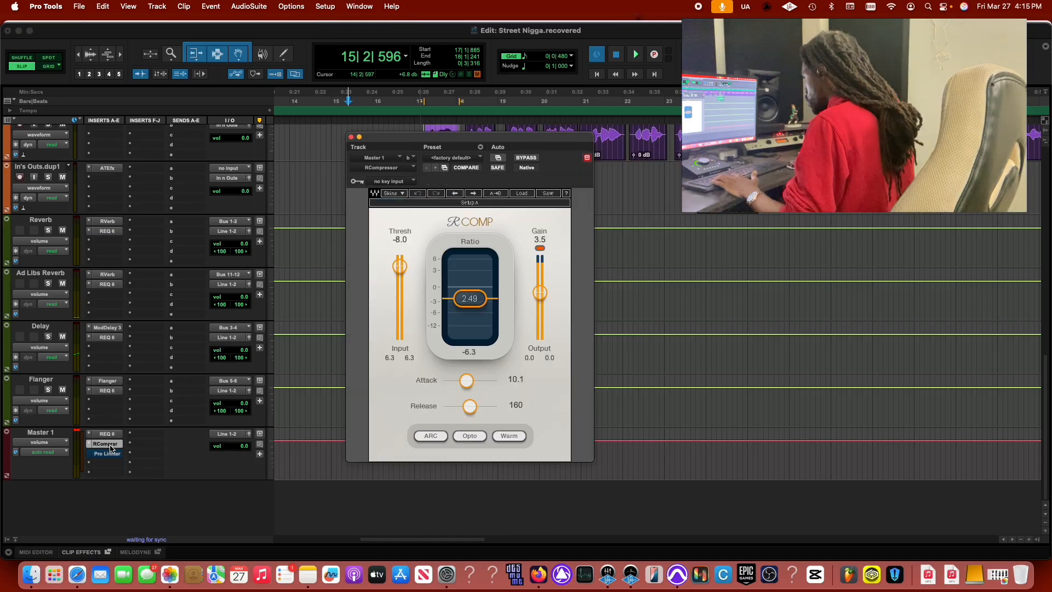
key("space")
left_click_drag(400, 266, 400, 270)
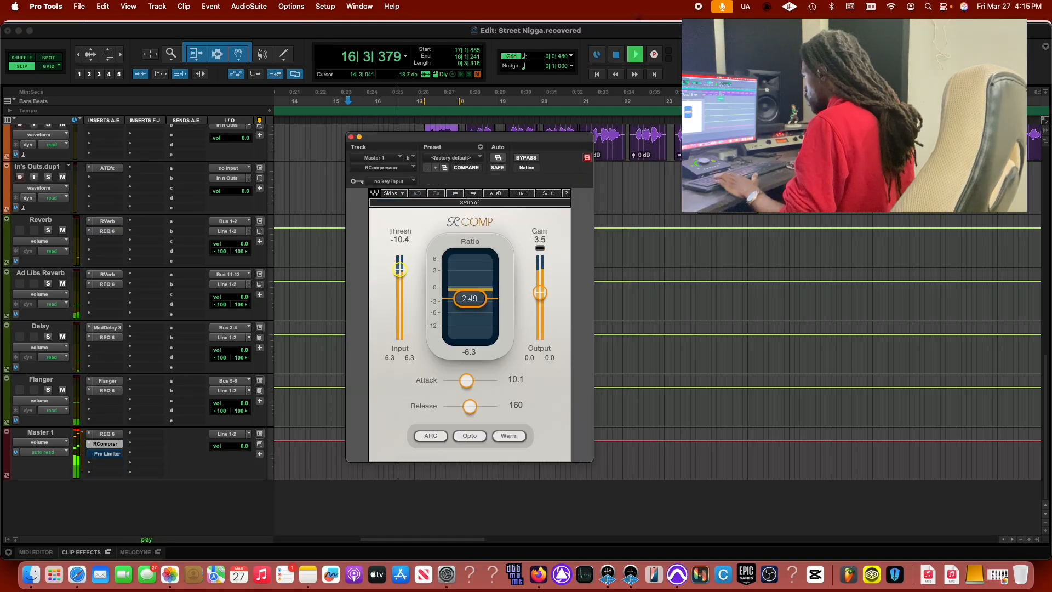
left_click_drag(466, 381, 465, 380)
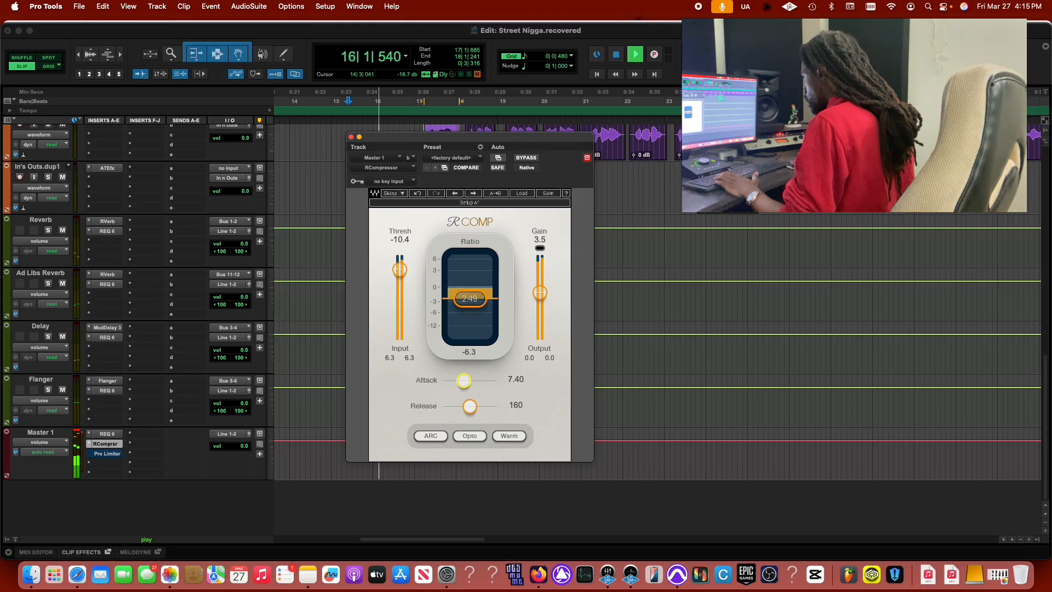
left_click_drag(402, 275, 402, 277)
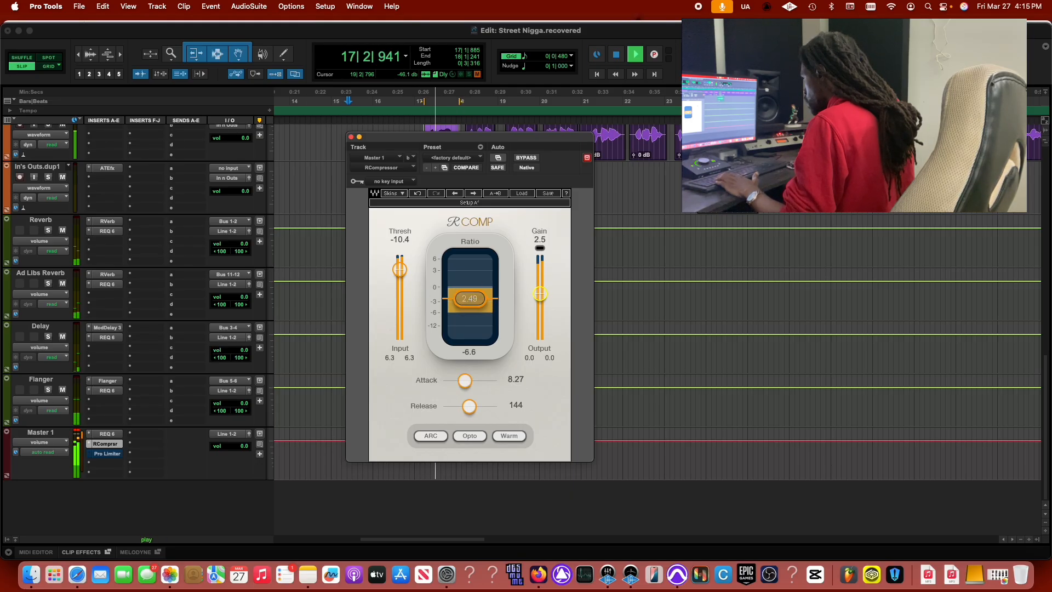
left_click_drag(536, 297, 540, 293)
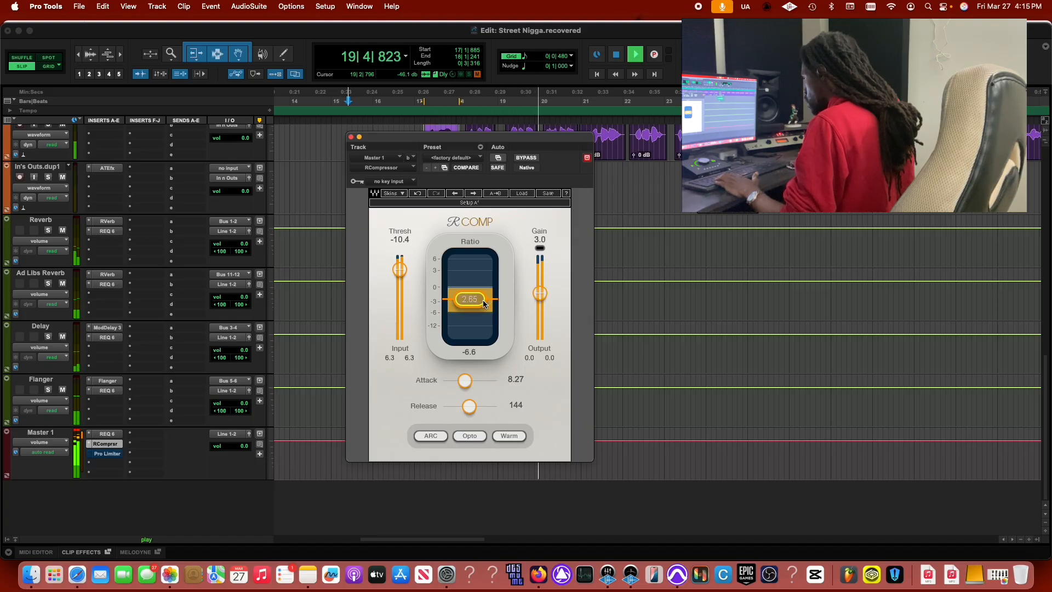
Refine the Master 1 RCompressor to threshold -8.9 and ratio 2.74, checking it with repeated playback.
left_click_drag(400, 268, 400, 267)
left_click_drag(470, 299, 470, 300)
key("space")
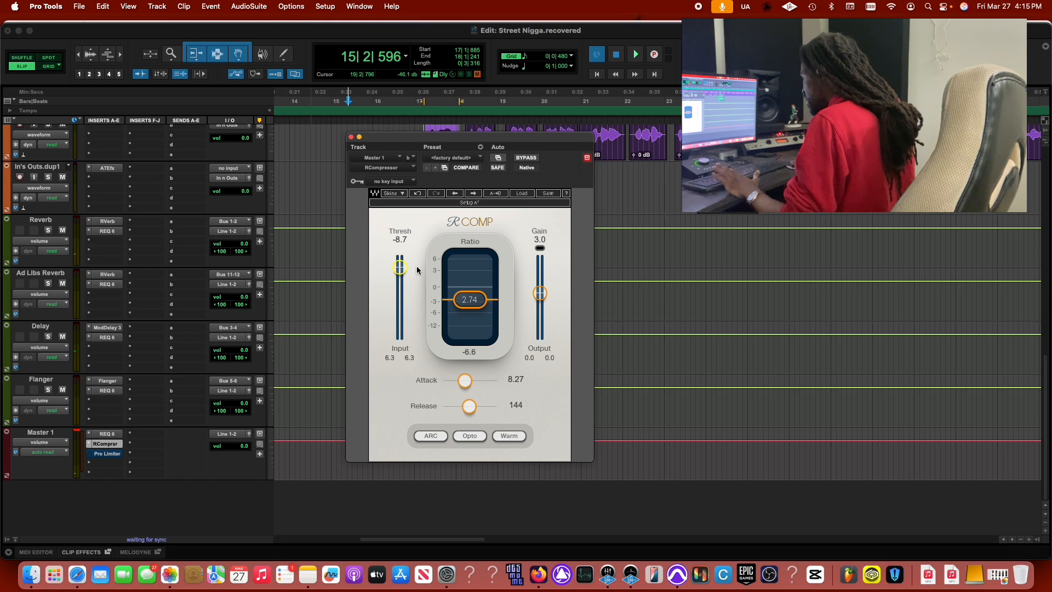
key("space")
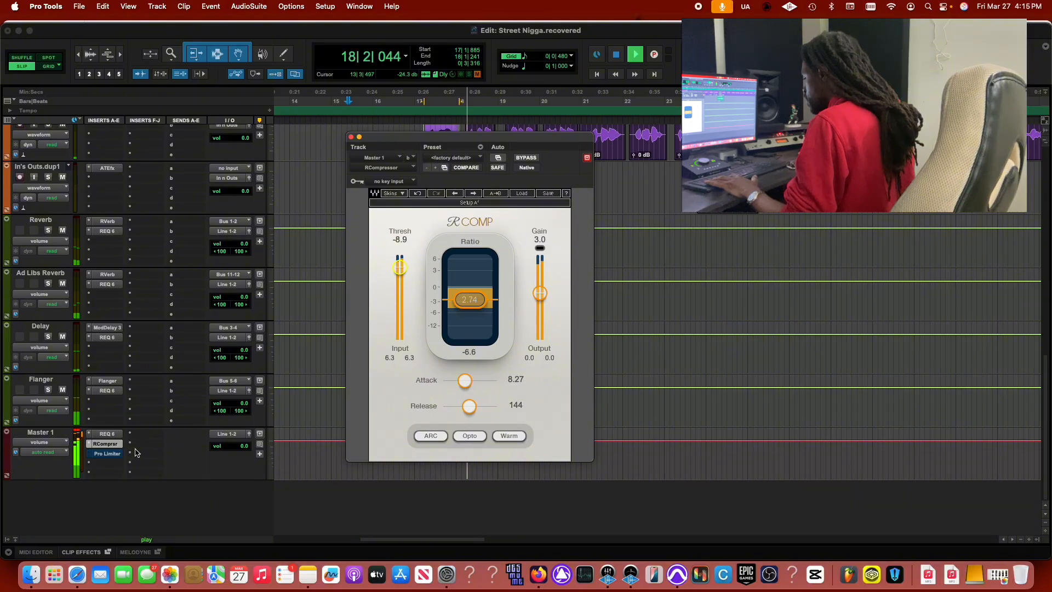
key("space")
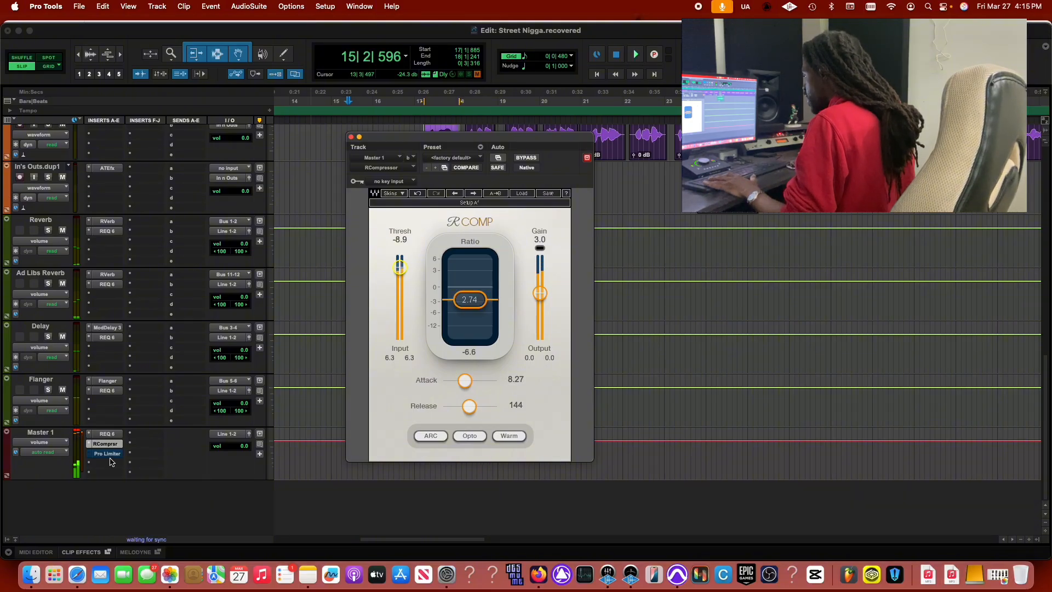
Audition the mix with the Pro Limiter activated on Master 1, replaying the section from bar 15.
left_click(111, 455)
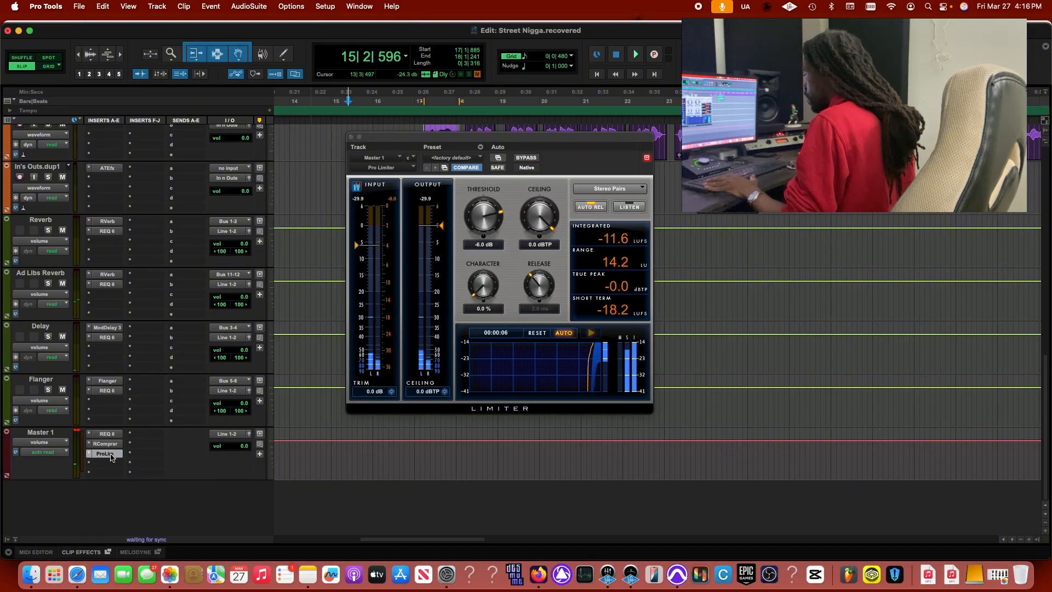
key("space")
key("space")
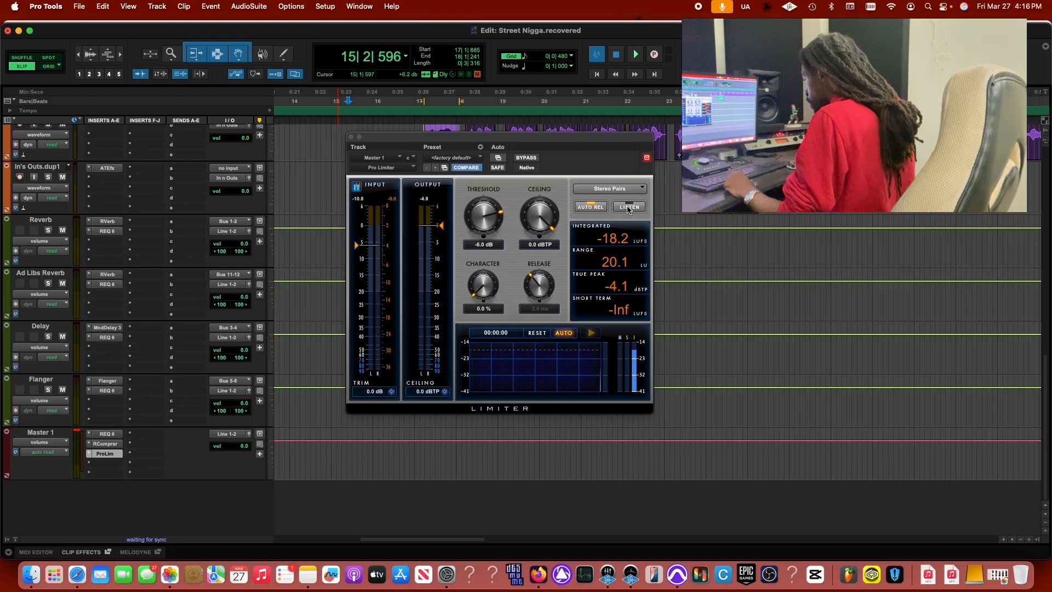
key("space")
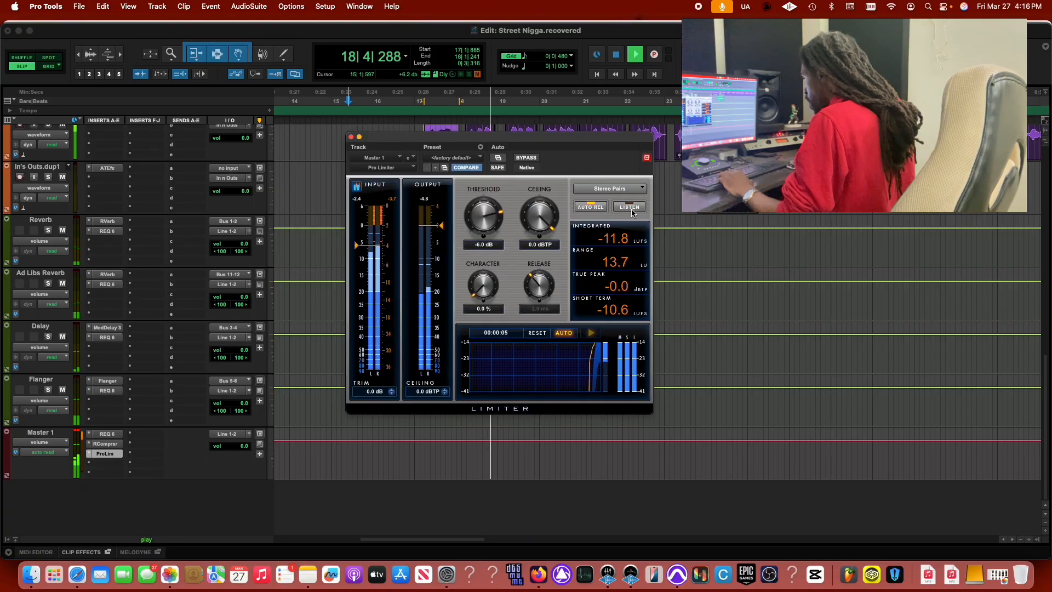
key("space")
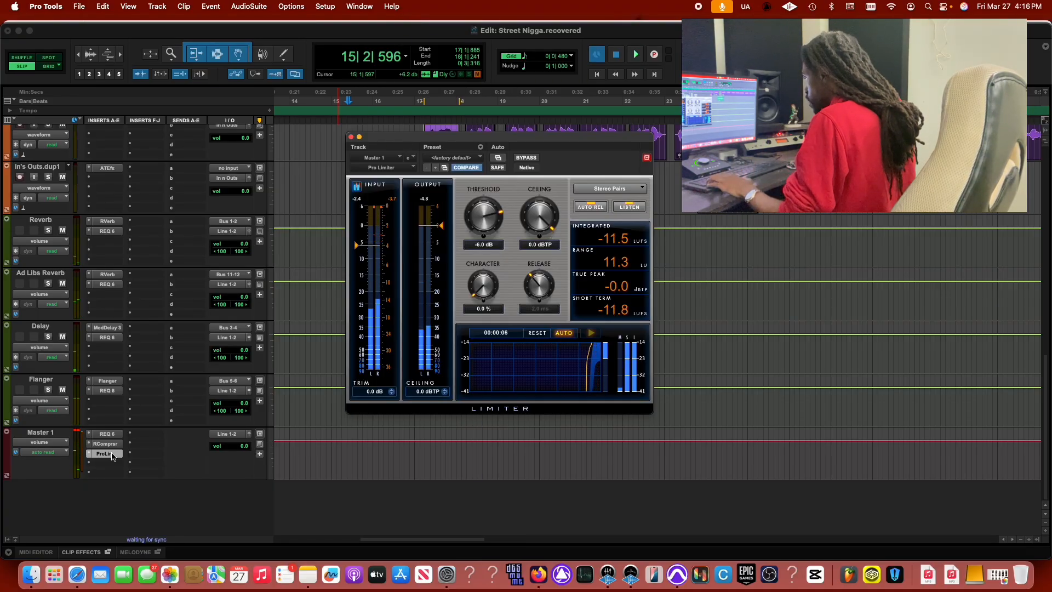
Deactivate the Master 1 Pro Limiter and cut band 2 of its REQ 6 by -3.5 at 160 Hz during playback.
left_click(108, 444)
left_click(107, 434)
key("space")
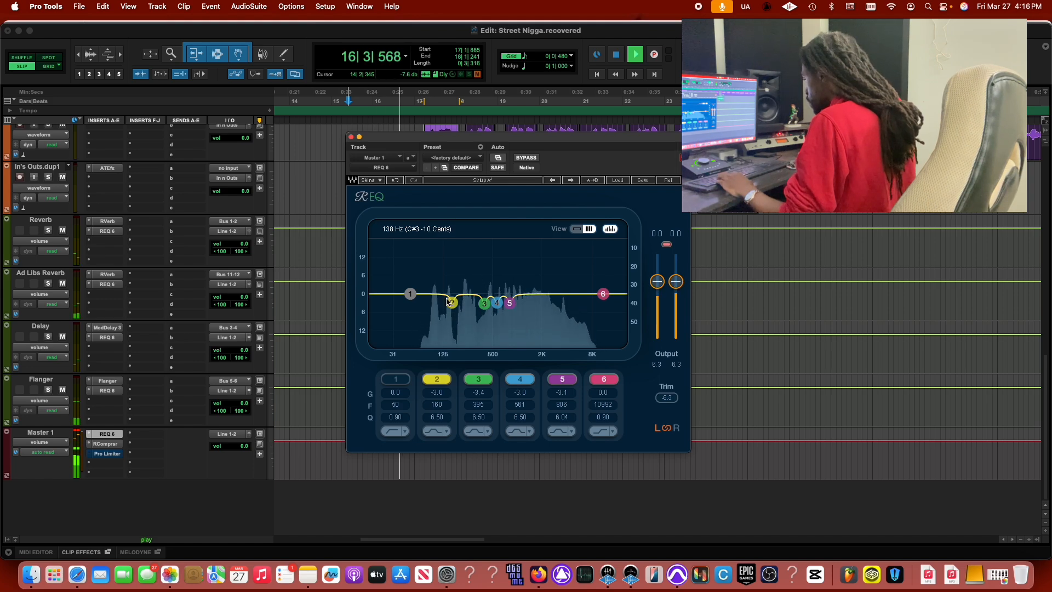
left_click_drag(450, 301, 451, 242)
key("space")
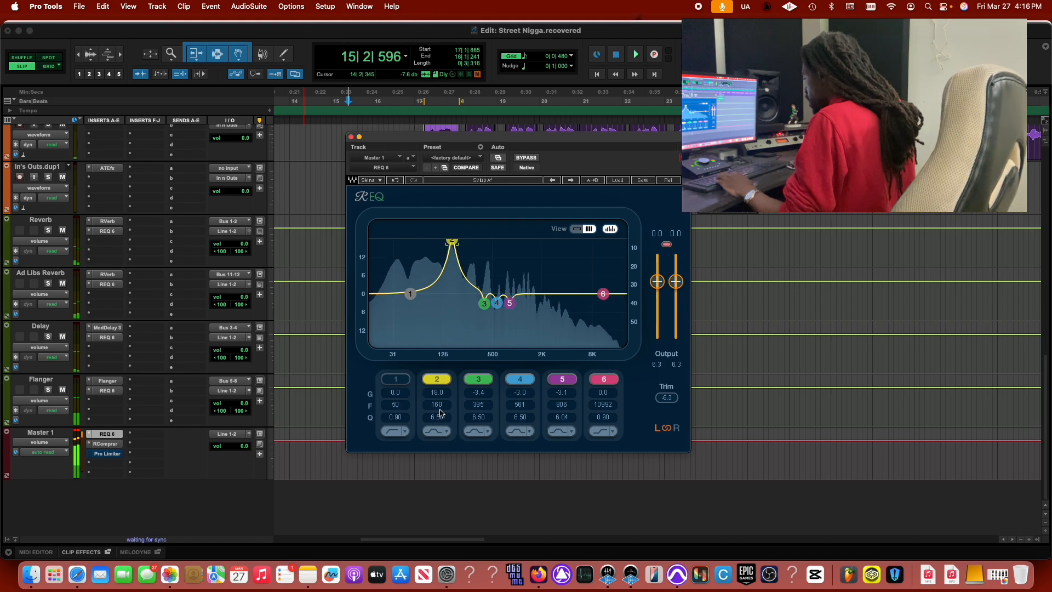
left_click_drag(437, 393, 438, 431)
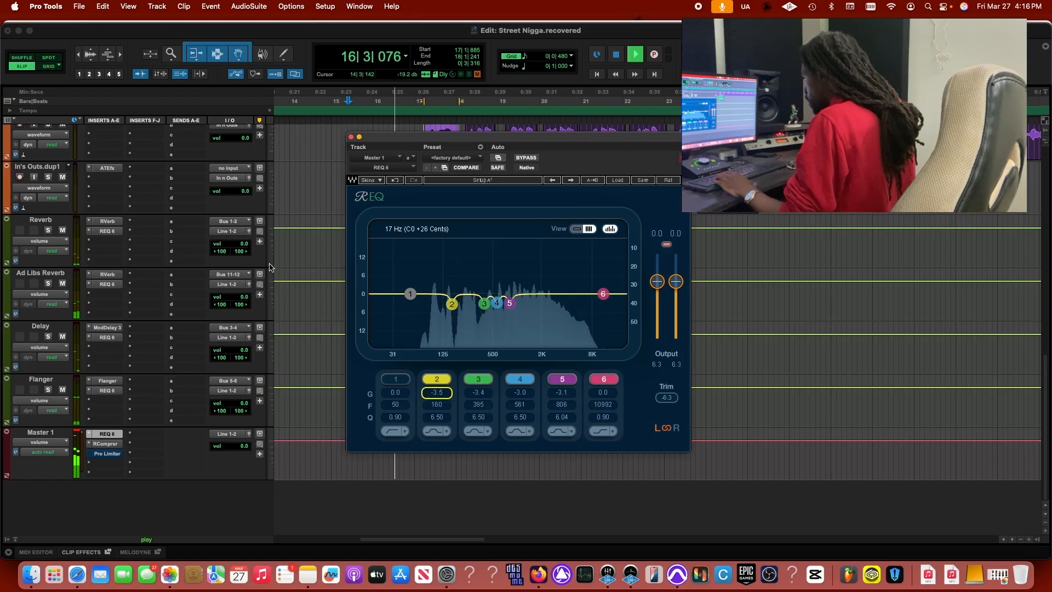
Lower the RCompressor threshold on the LBTBF beat track to -7.4 during playback and close the plug-in.
scroll(269, 267, "up", 15)
left_click(105, 151)
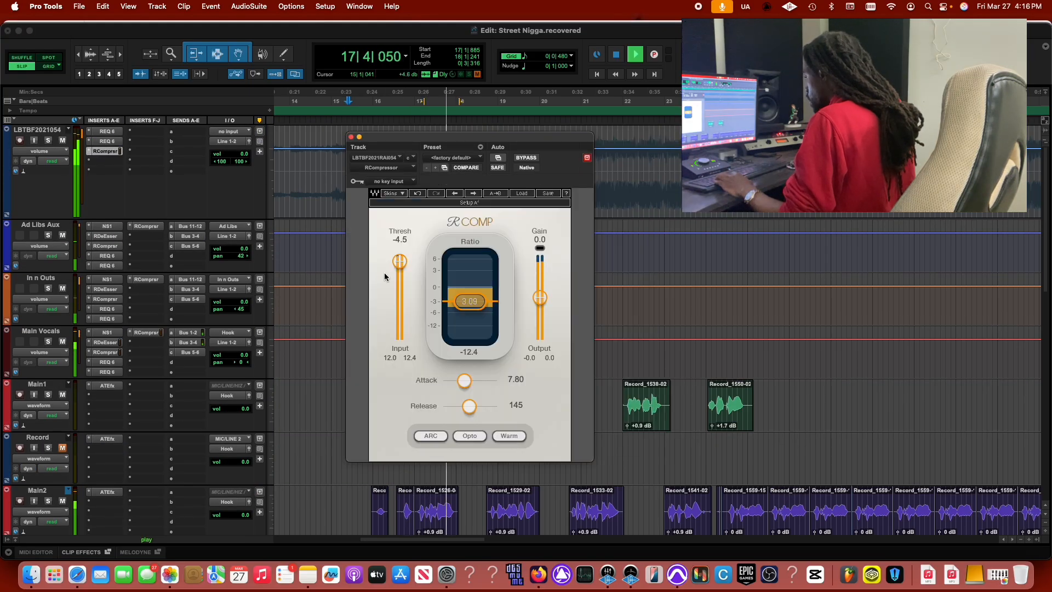
left_click_drag(399, 261, 387, 267)
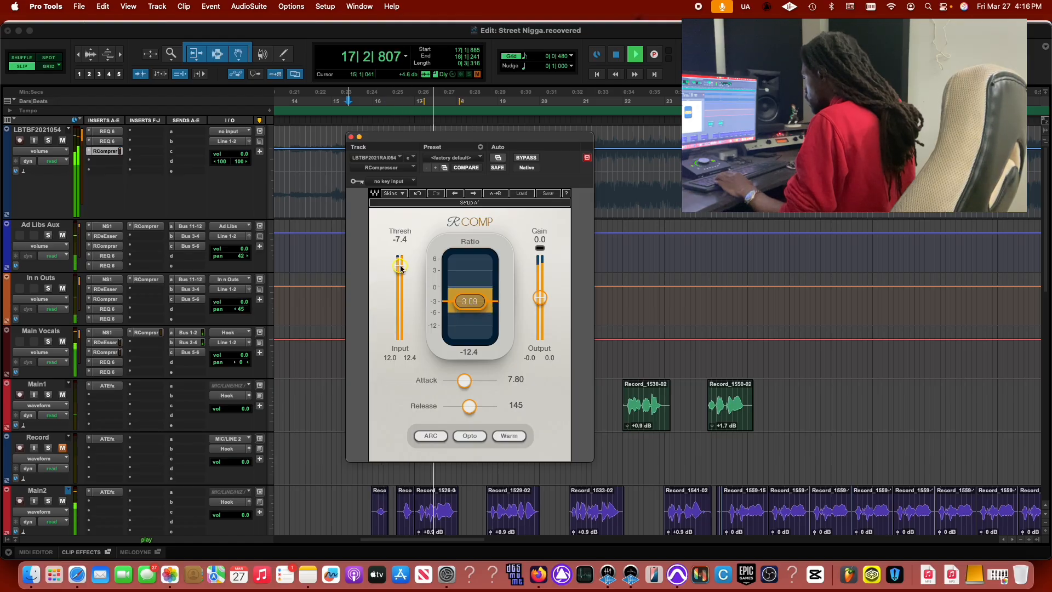
scroll(110, 457, "down", 15)
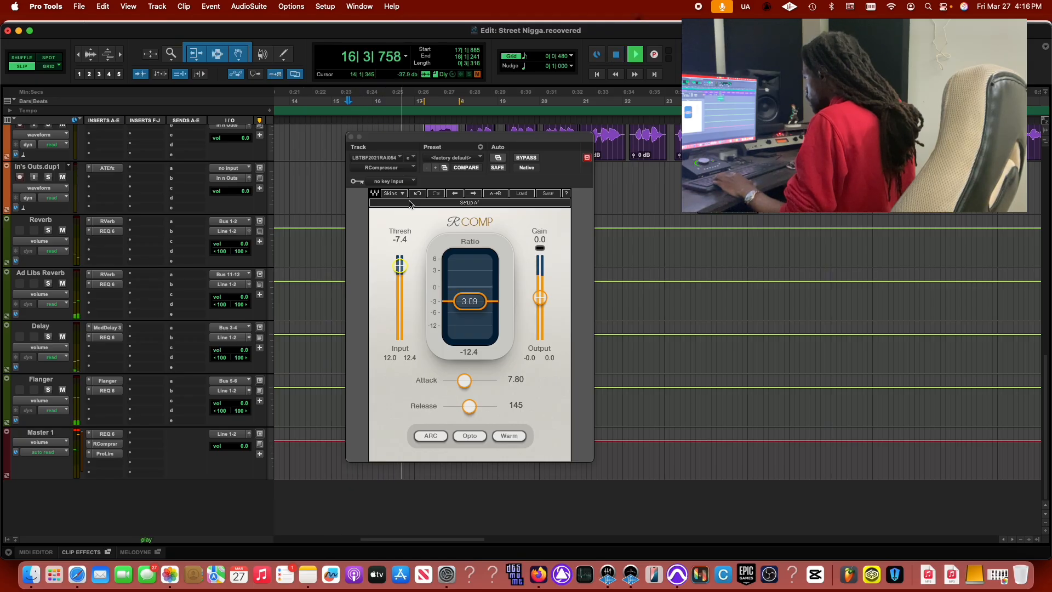
left_click(351, 137)
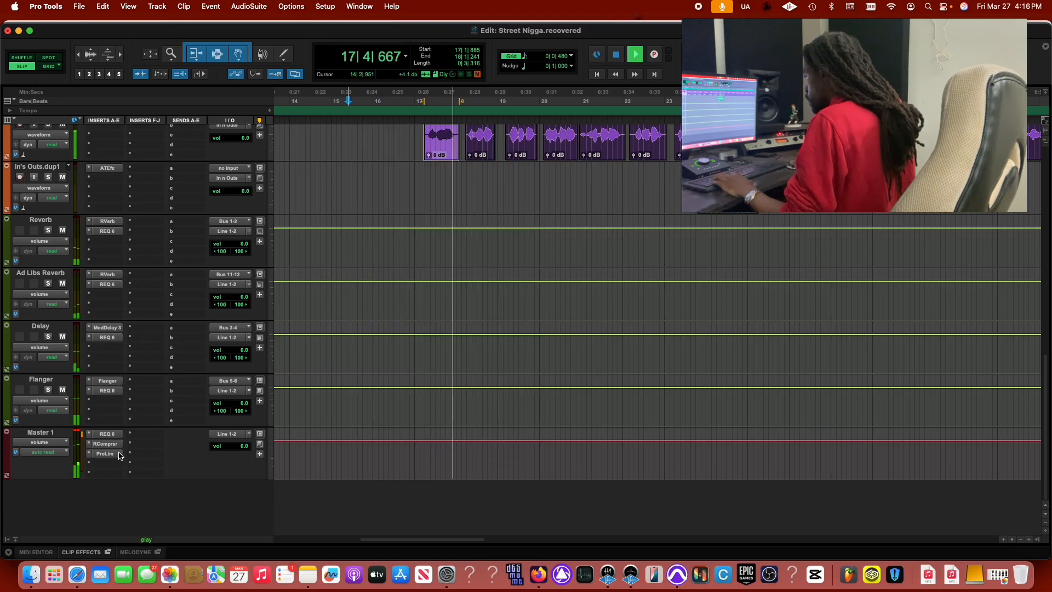
With the Pro Limiter deactivated, set the Master 1 RCompressor to threshold -9.7 and ratio 2.79.
key("space")
left_click(108, 445)
left_click(110, 453)
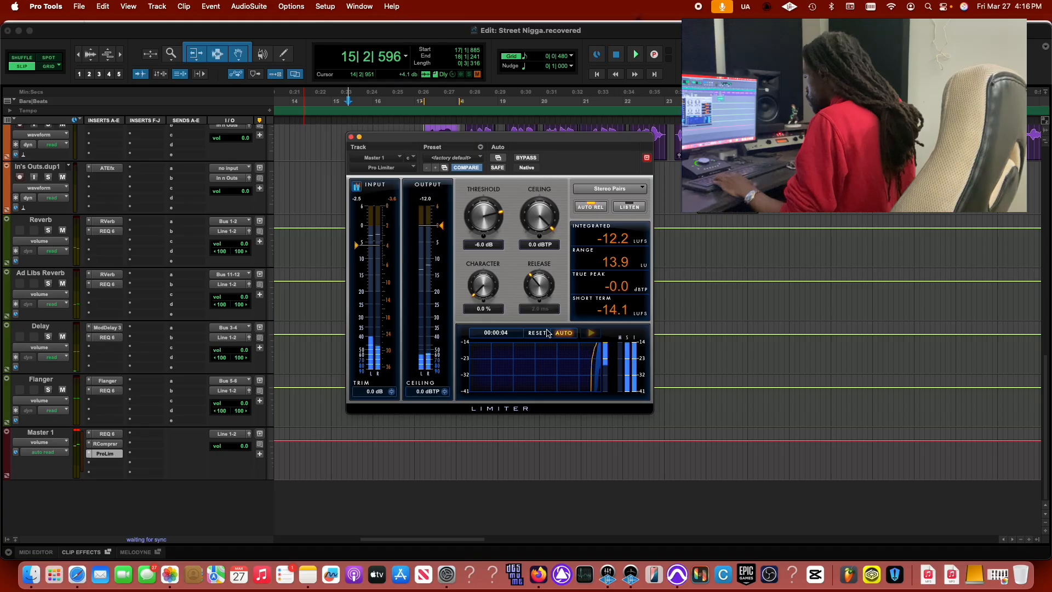
left_click(106, 454, "super")
left_click(107, 444)
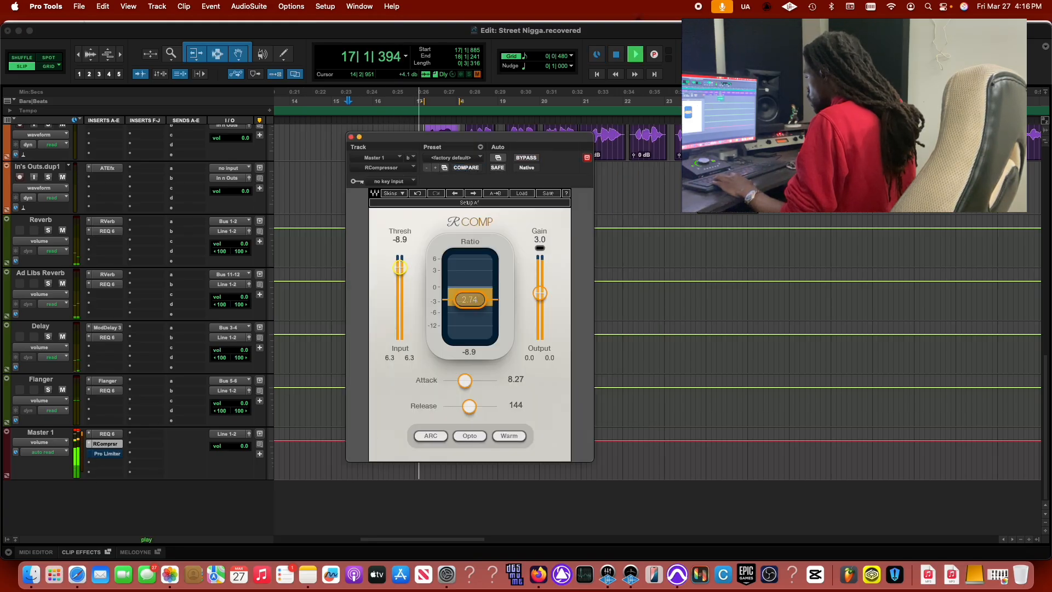
left_click_drag(400, 267, 400, 268)
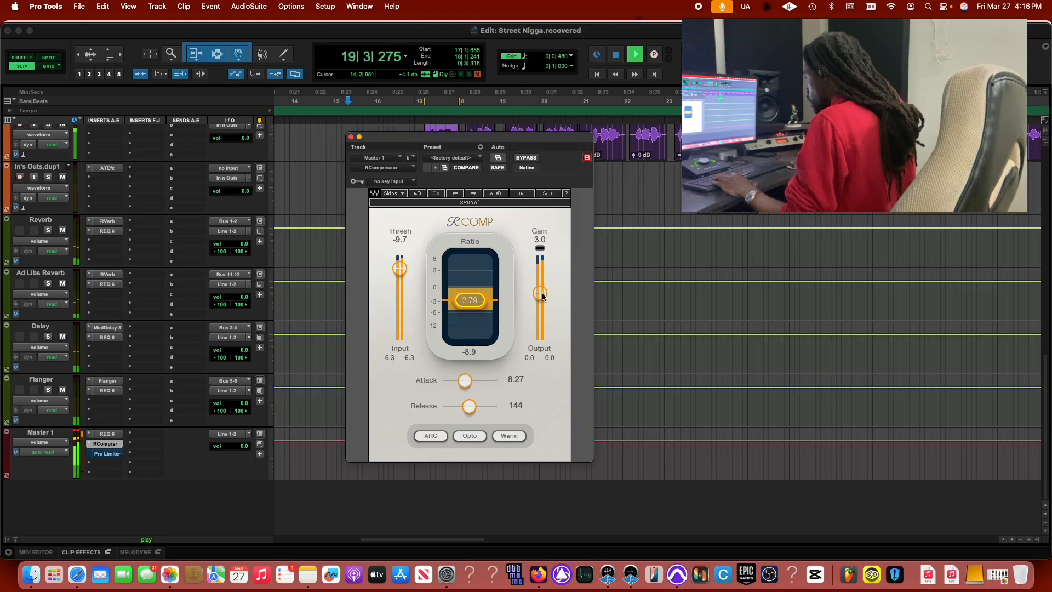
In the Master 1 REQ 6, sweep bands 4 and 5, cutting them by -3.9 at 587 Hz and -3.5 at 959 Hz.
left_click(108, 433)
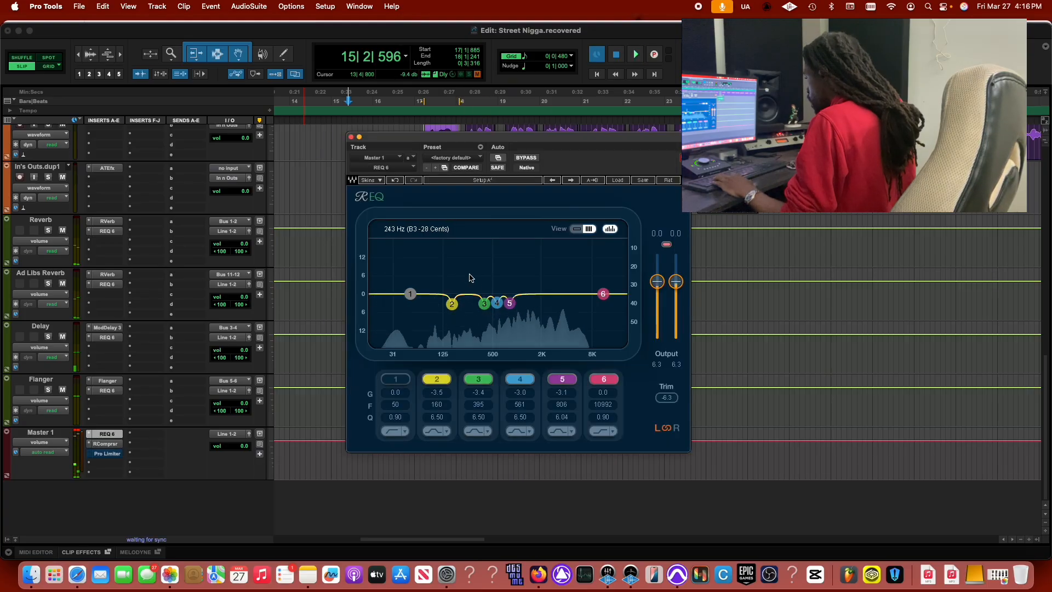
left_click_drag(495, 305, 498, 242)
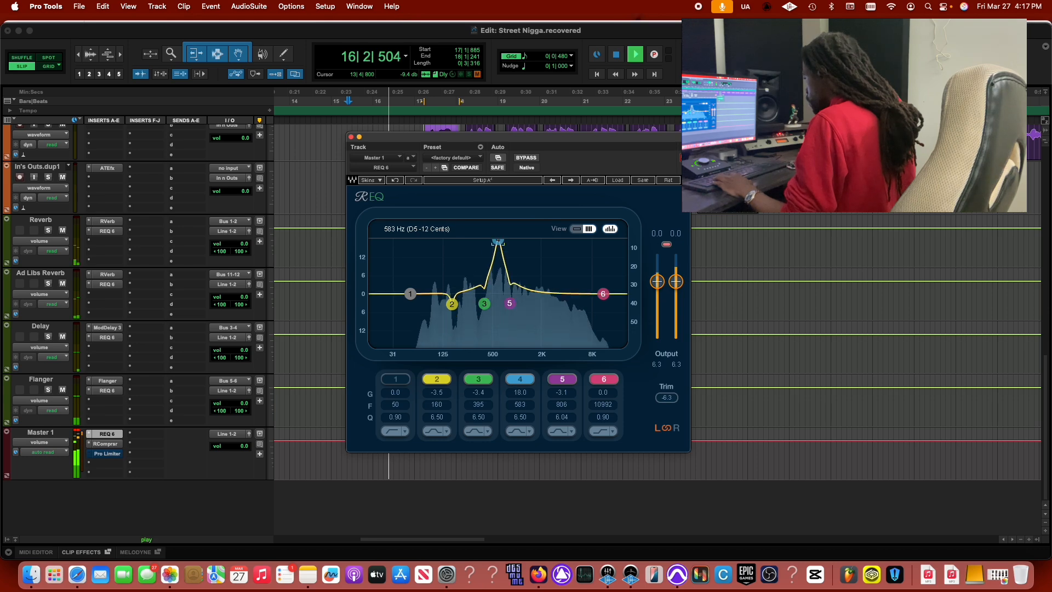
left_click_drag(519, 392, 519, 450)
left_click_drag(512, 307, 516, 242)
key("space")
key("space")
left_click_drag(567, 394, 566, 451)
key("space")
key("space")
left_click_drag(567, 395, 567, 394)
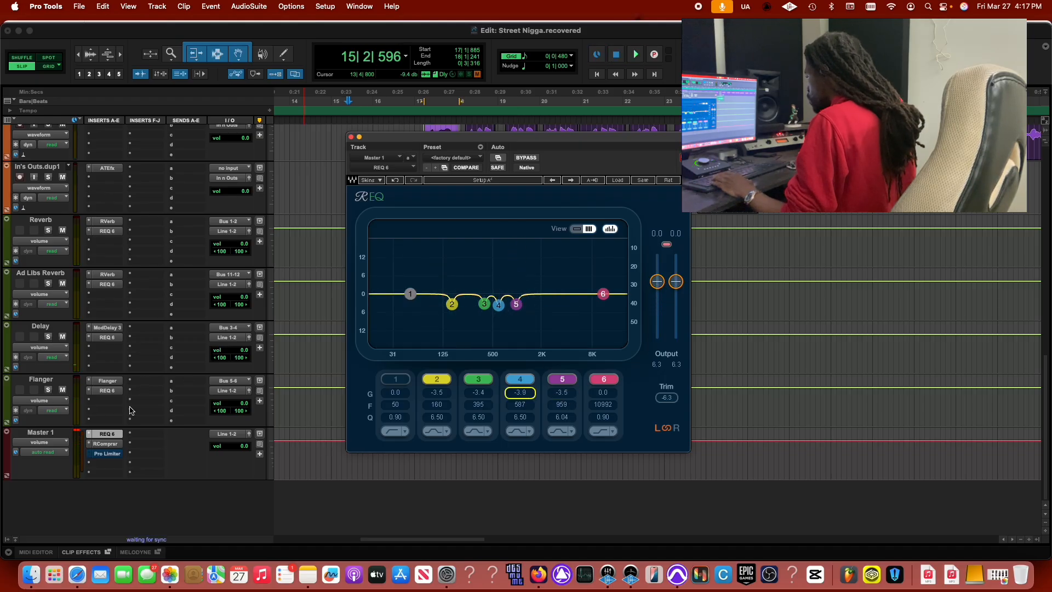
Set the beat track's RCompressor threshold to -8.0 during playback and close the plug-in.
scroll(131, 408, "up", 10)
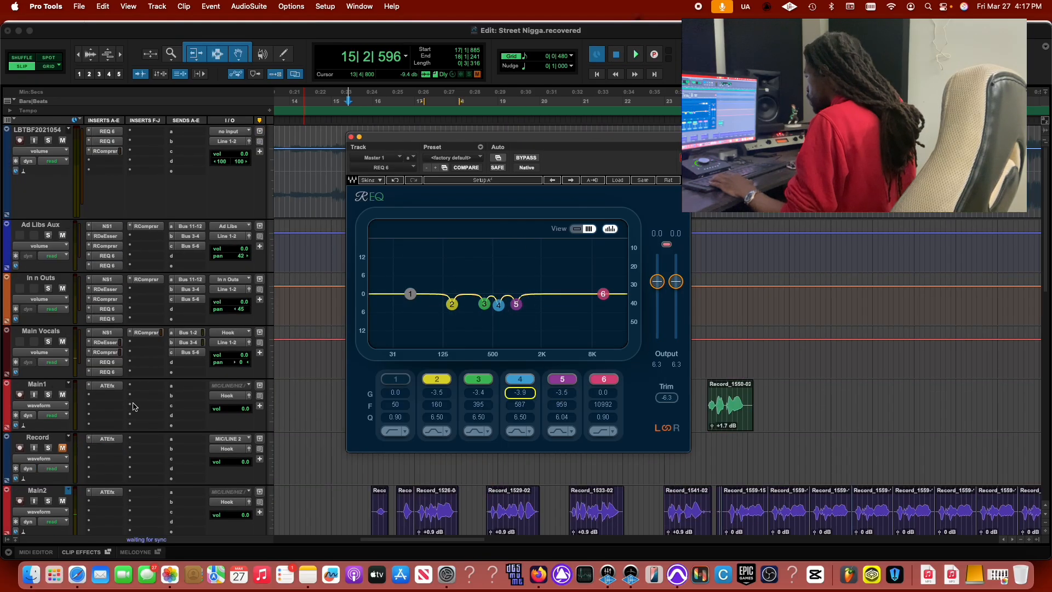
left_click(106, 151)
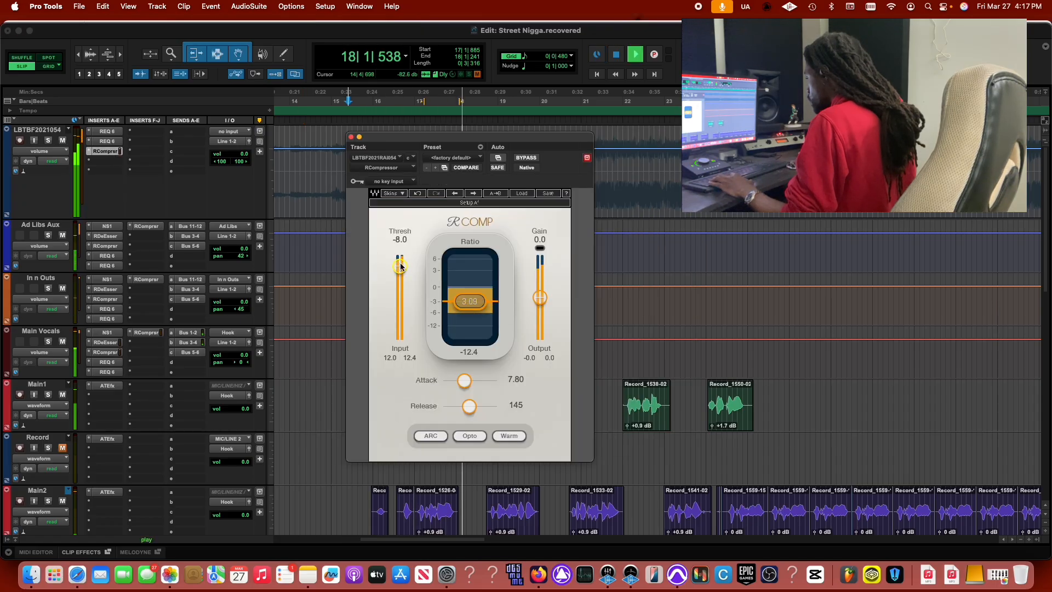
left_click_drag(464, 380, 469, 414)
left_click(351, 137)
Activate the Pro Limiter on Master 1 and switch off its automatic release, keeping a 2.0 ms release, during playback.
scroll(376, 169, "down", 20)
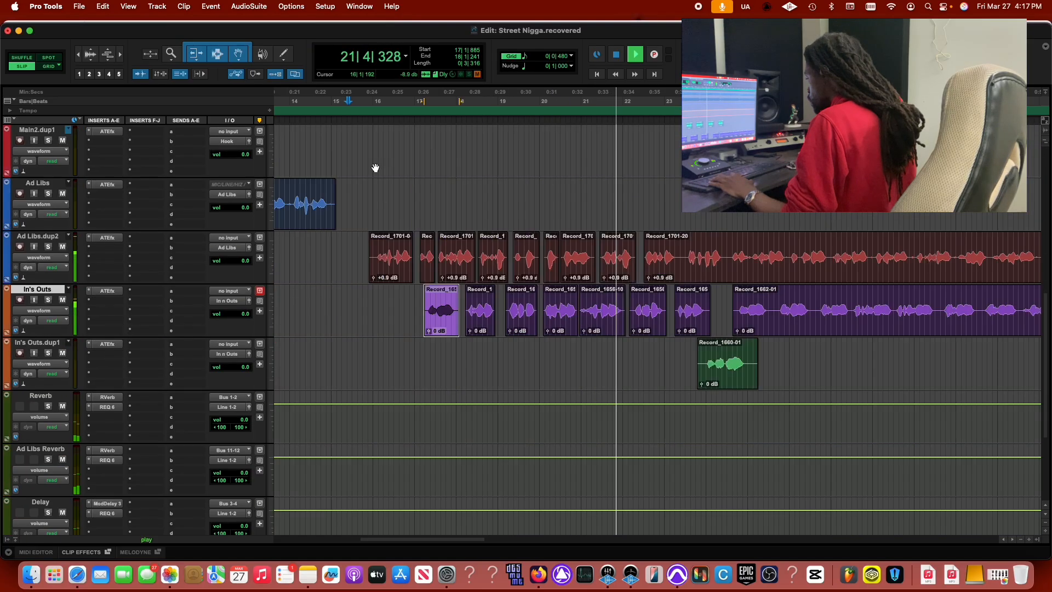
scroll(376, 169, "left", 2)
key("space")
left_click(101, 454)
key("space")
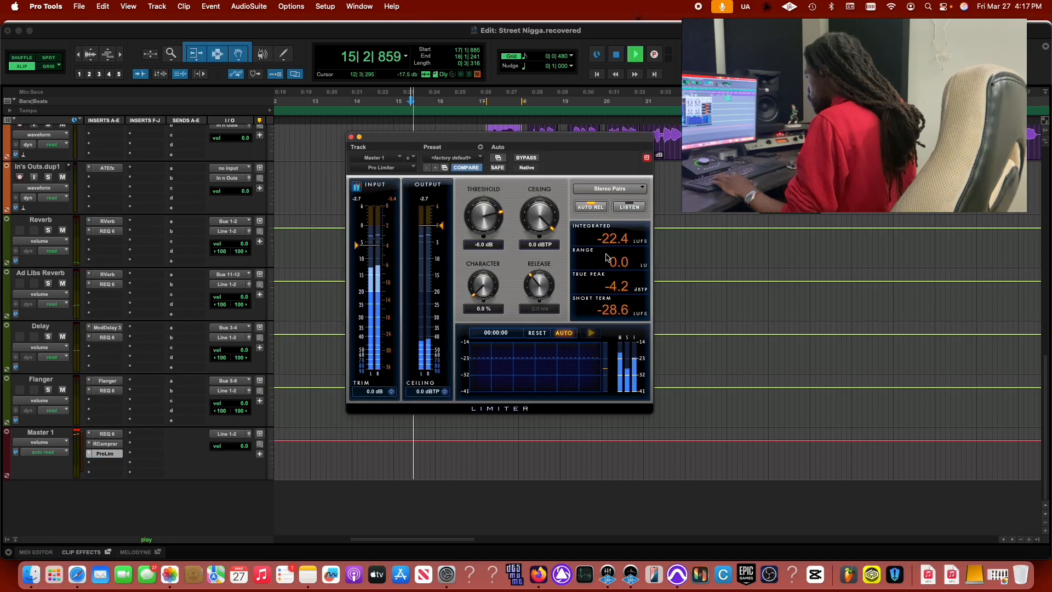
scroll(735, 249, "up", 10)
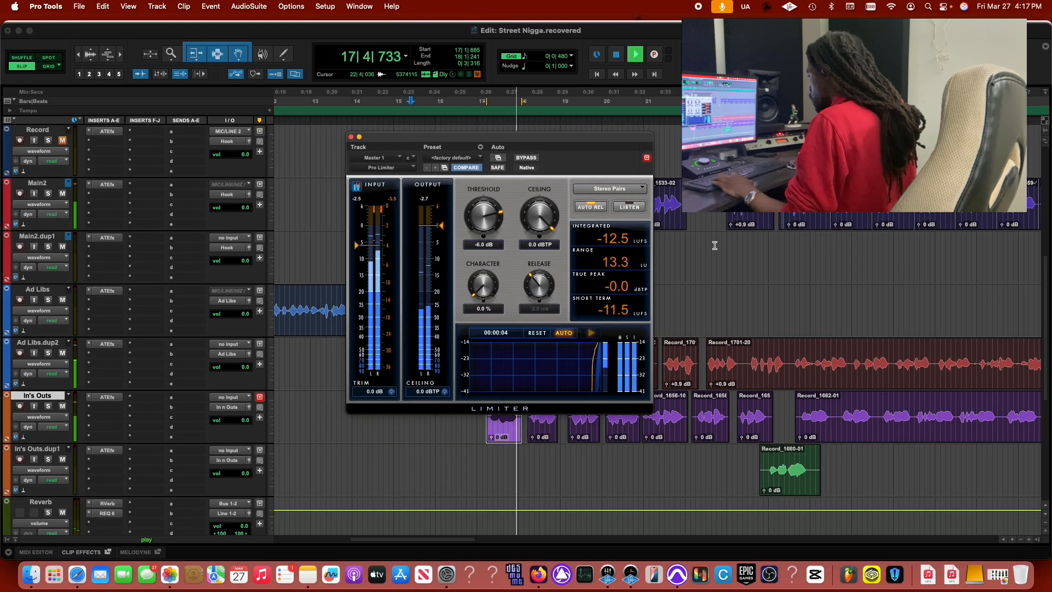
key("alt+space")
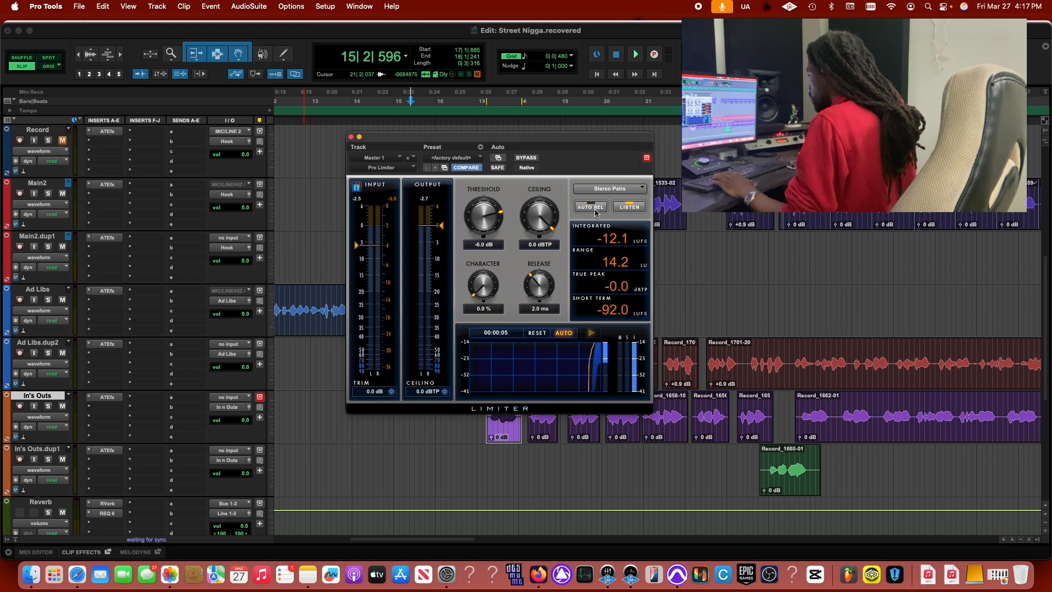
key("space")
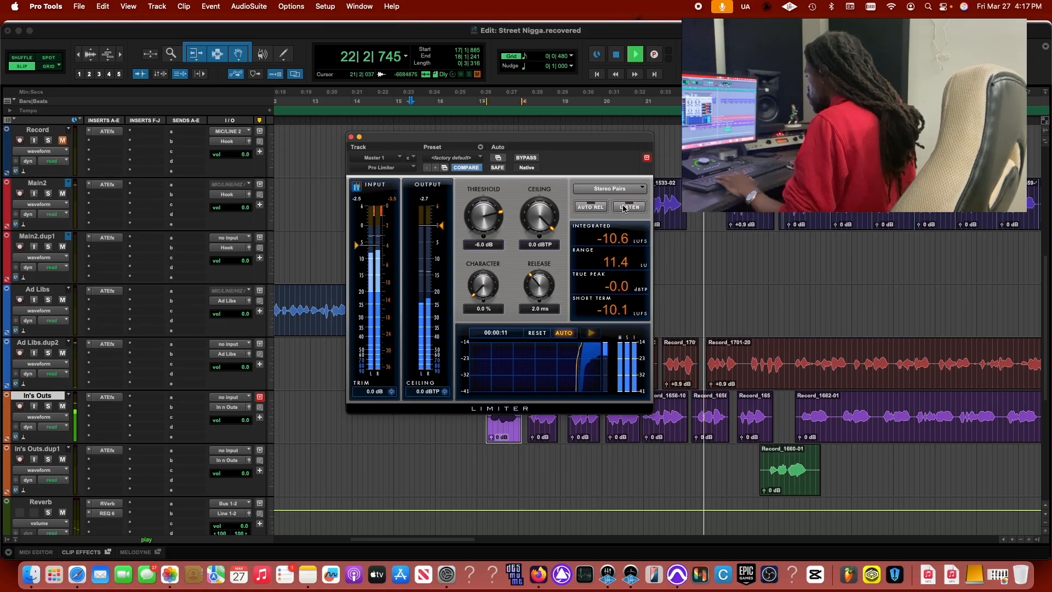
Replay the mix from bar 15 through the Master 1 Pro Limiter to check the overall loudness.
key("super+j")
key("space")
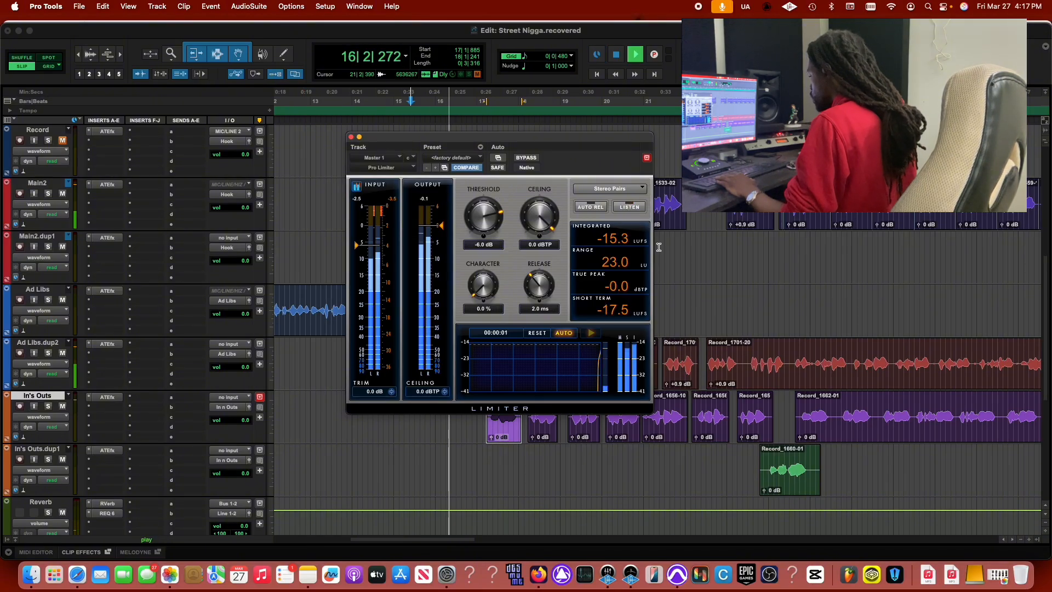
key("super+j")
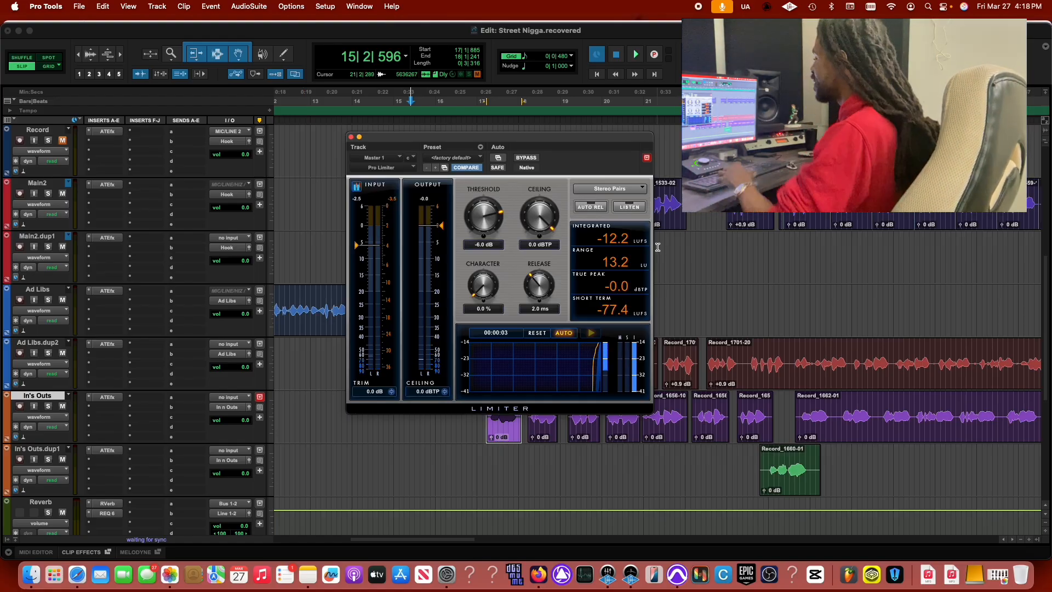
key("space")
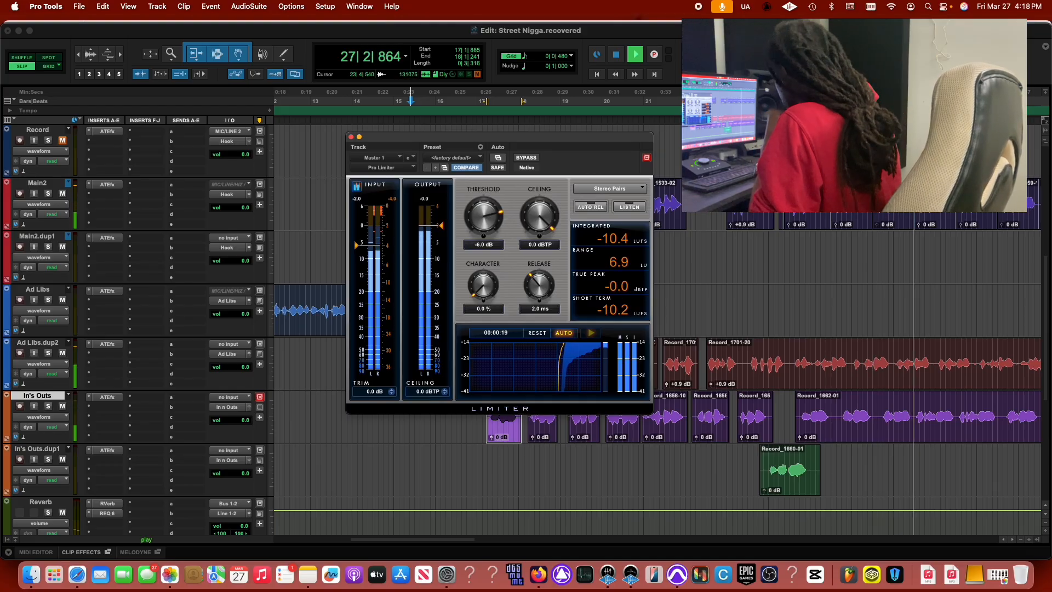
scroll(792, 221, "up", 3)
scroll(792, 221, "right", 5)
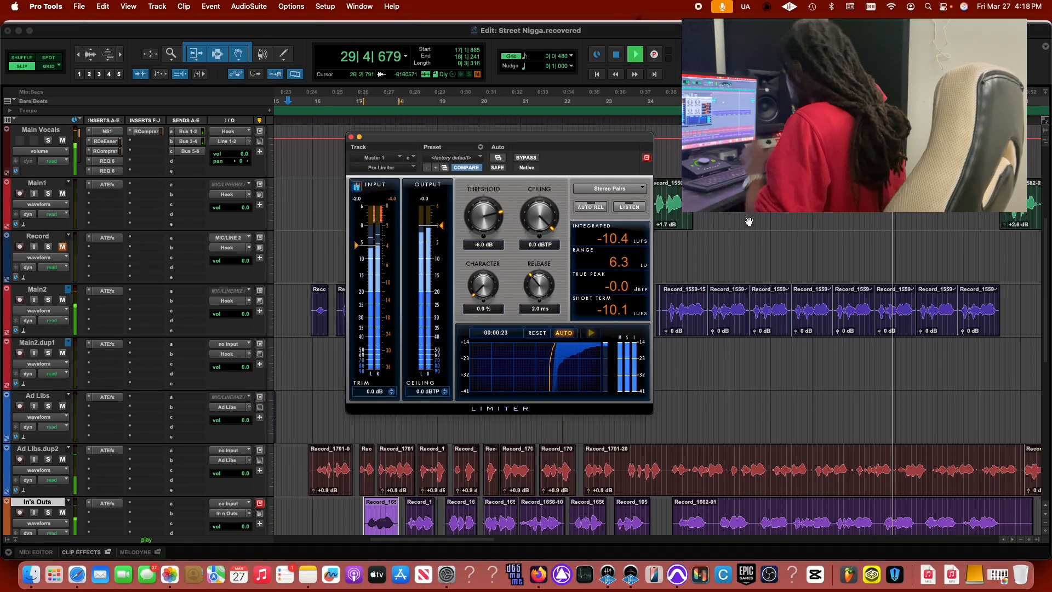
key("space")
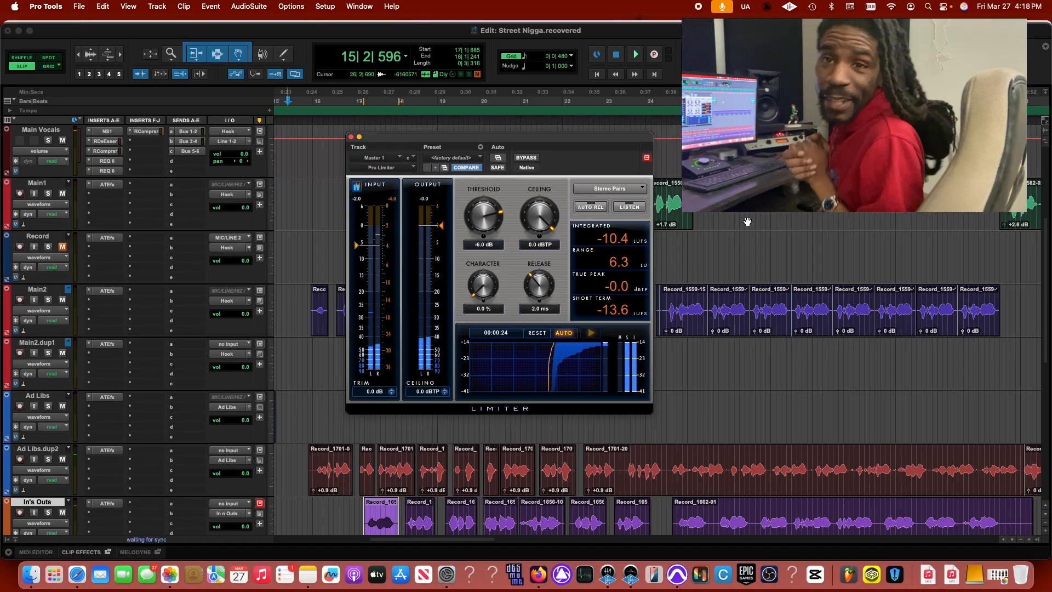